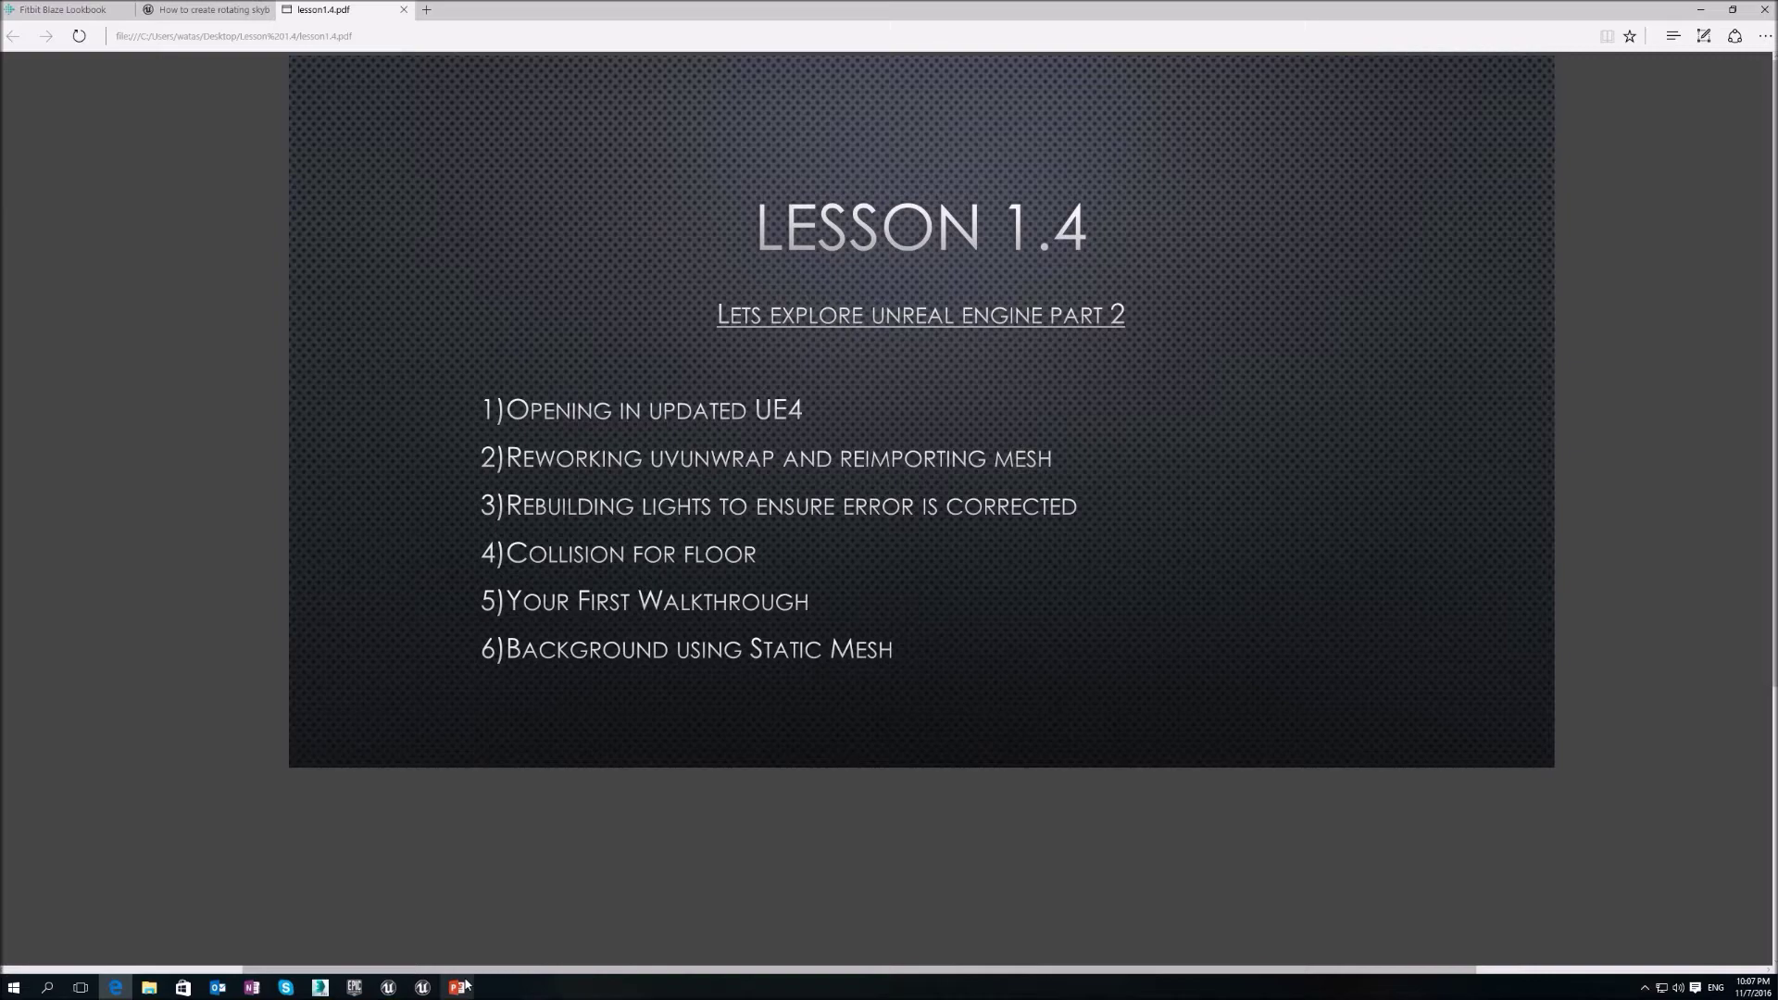
# - Launch Unreal Engine 4.12.5 from the Epic Games Launcher and open a copy of the Lesson1_4 project in the desktop's Lesson 1.4 folder
pyautogui.click(355, 987)
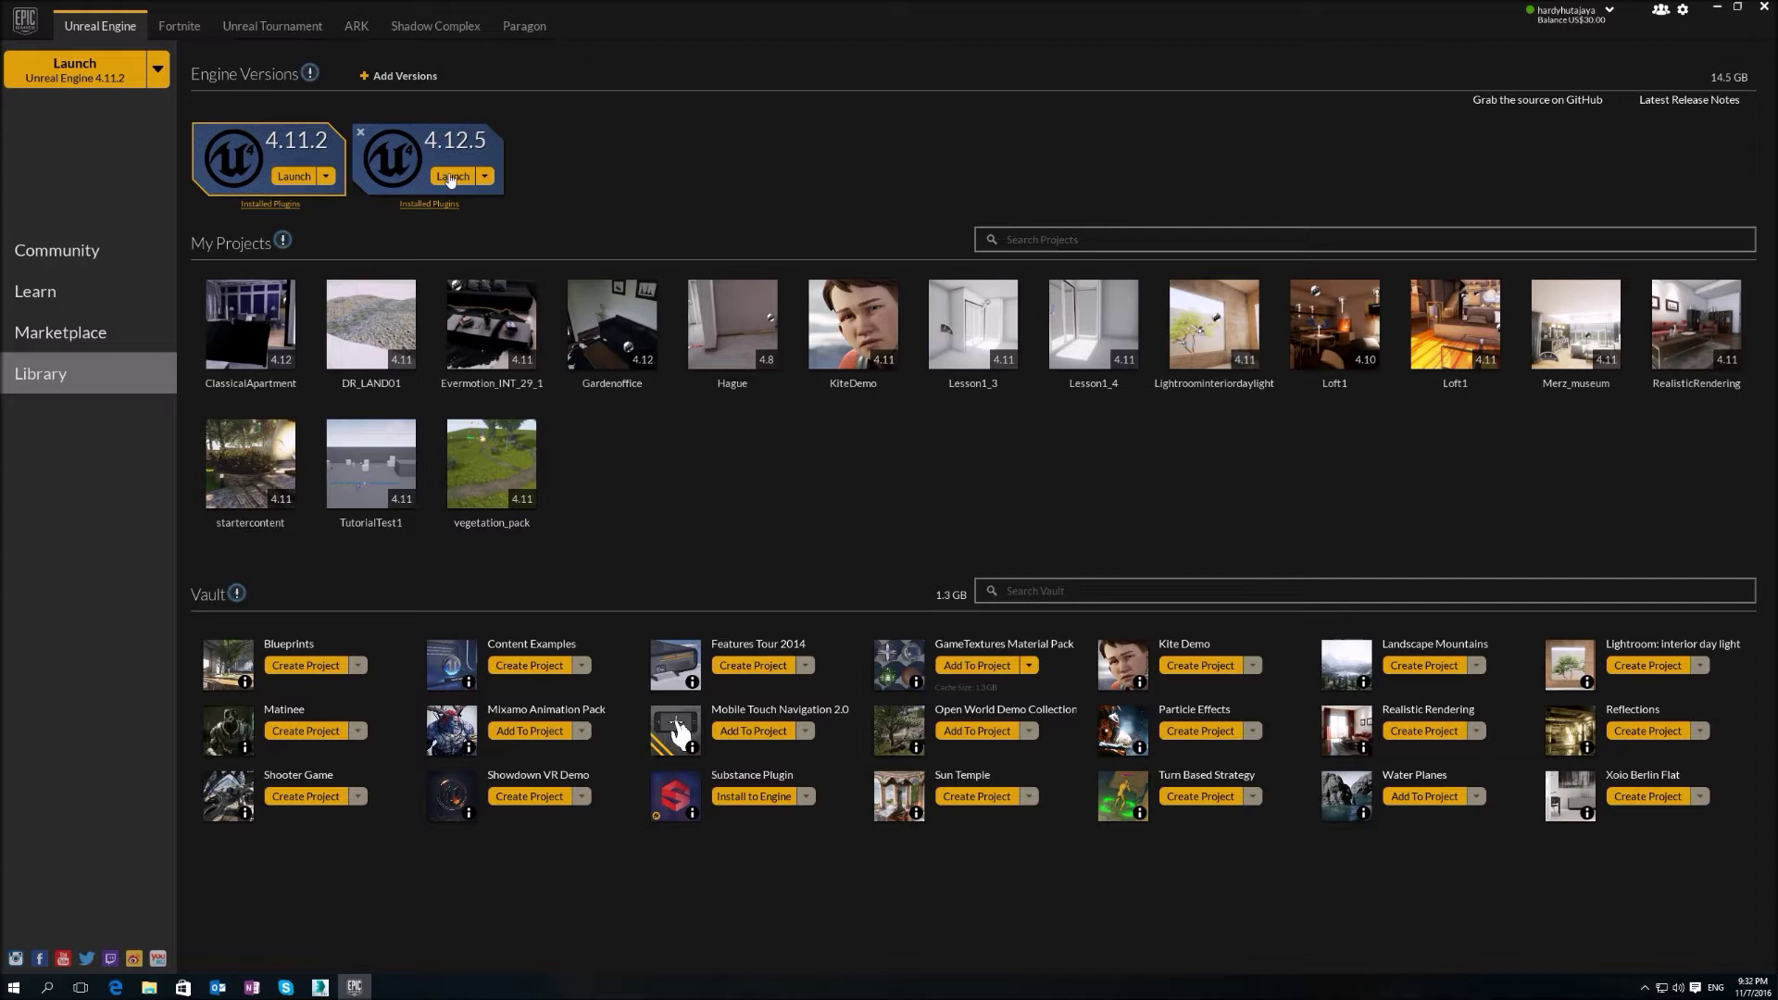
pyautogui.click(451, 177)
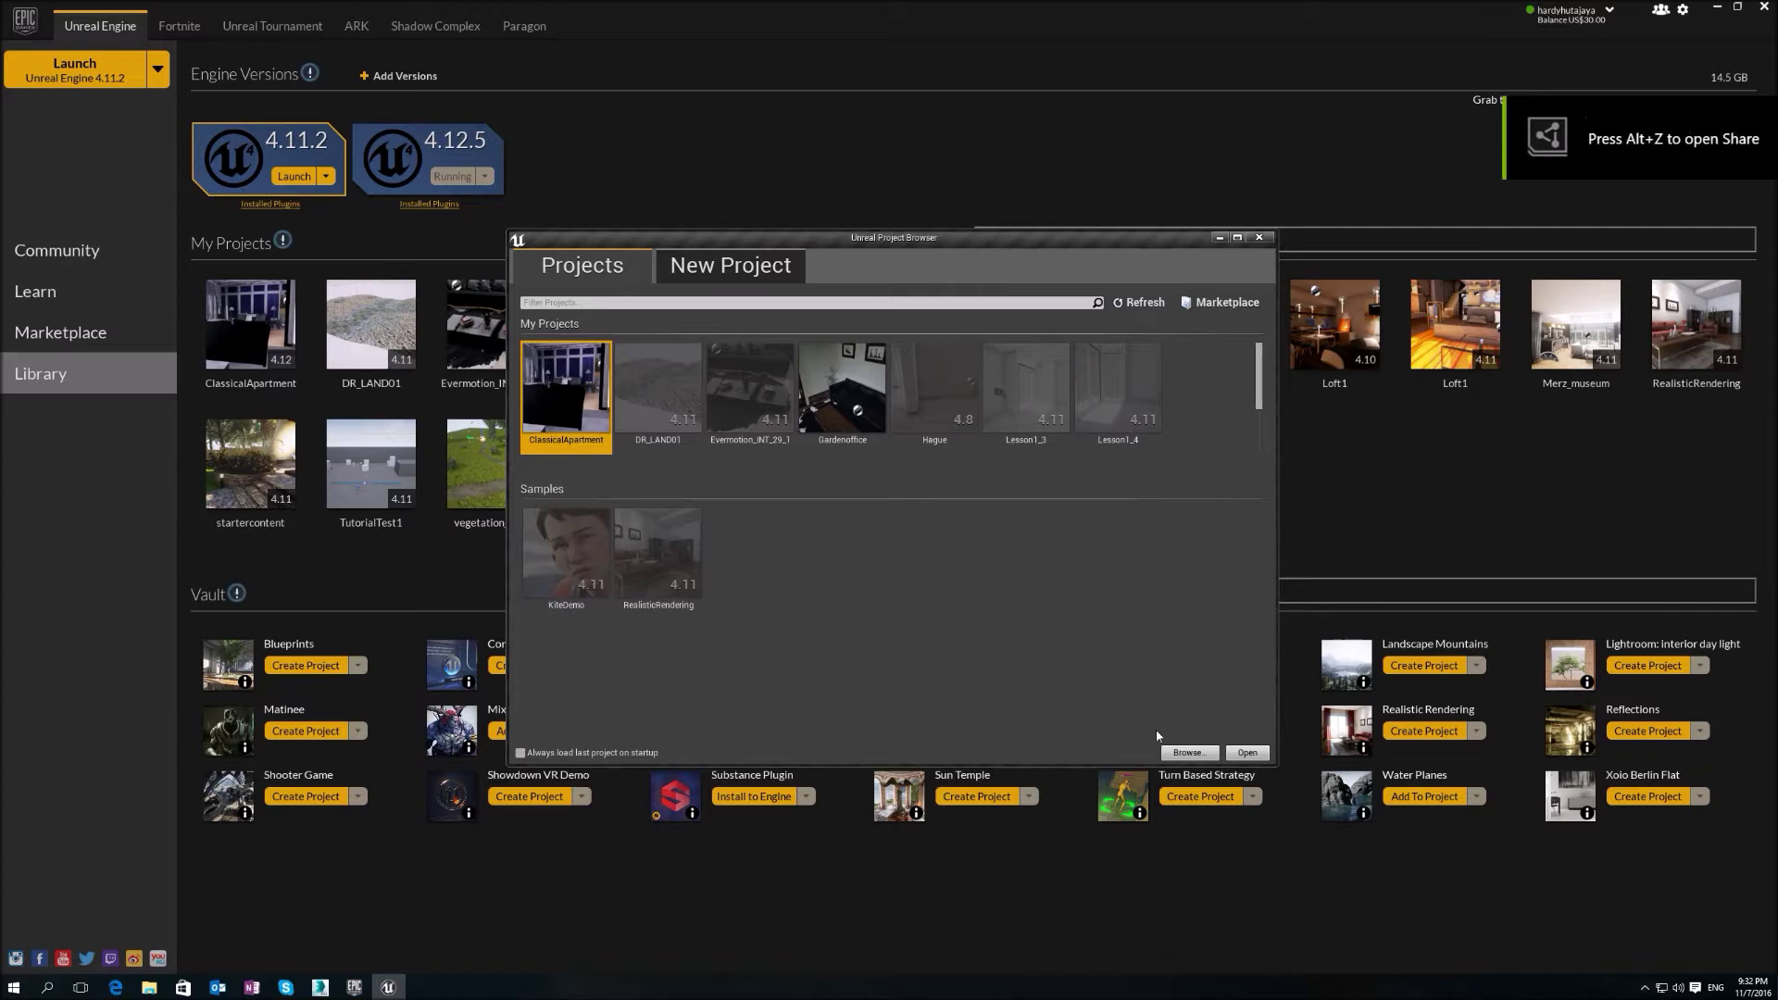
pyautogui.click(1187, 753)
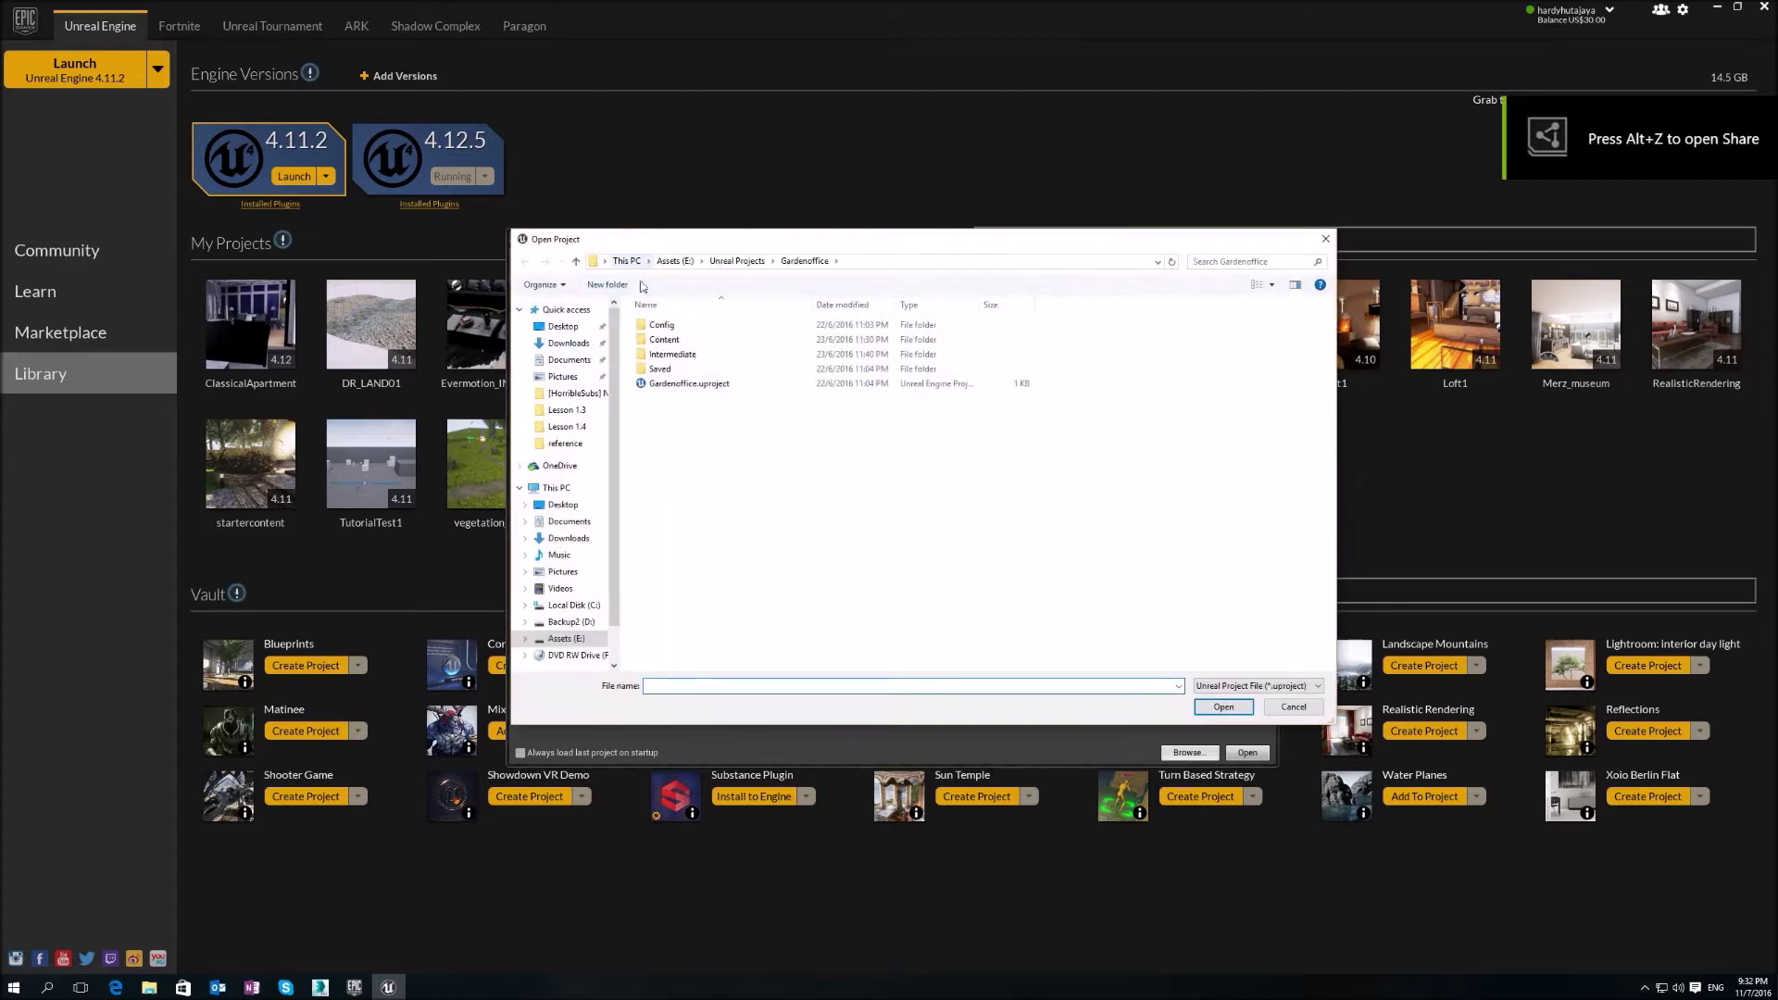
pyautogui.click(563, 327)
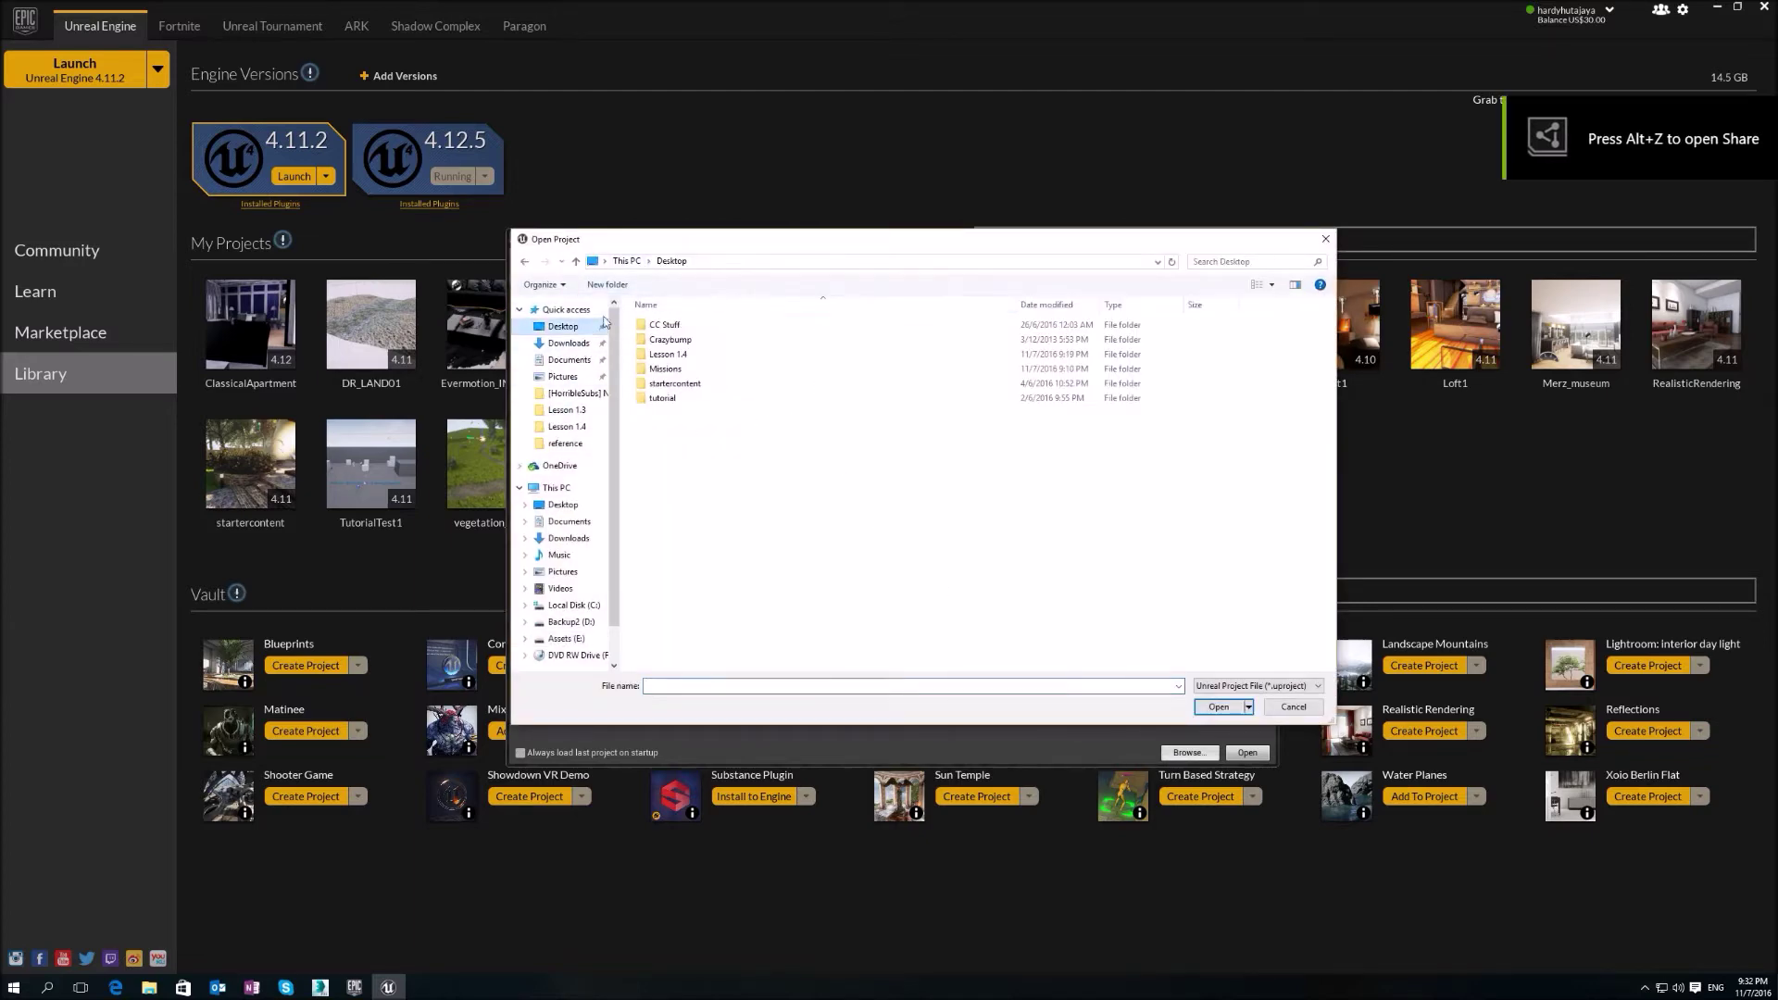
pyautogui.doubleClick(669, 340)
pyautogui.doubleClick(667, 325)
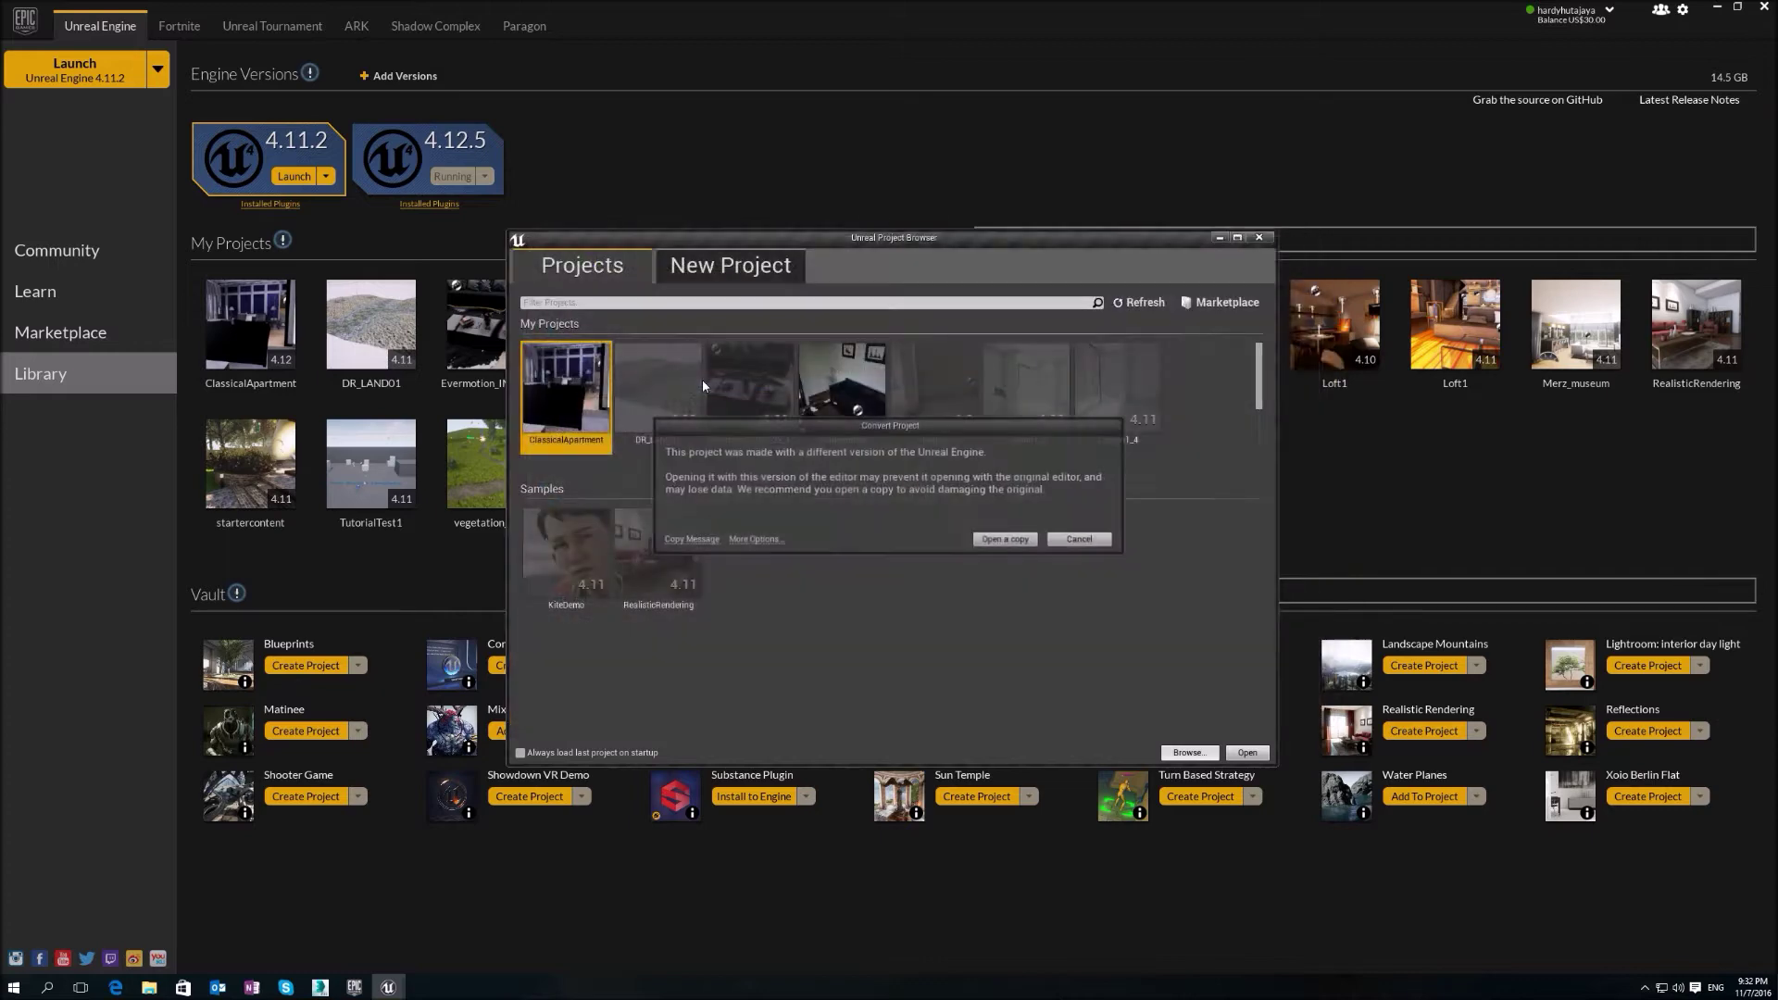
pyautogui.doubleClick(702, 381)
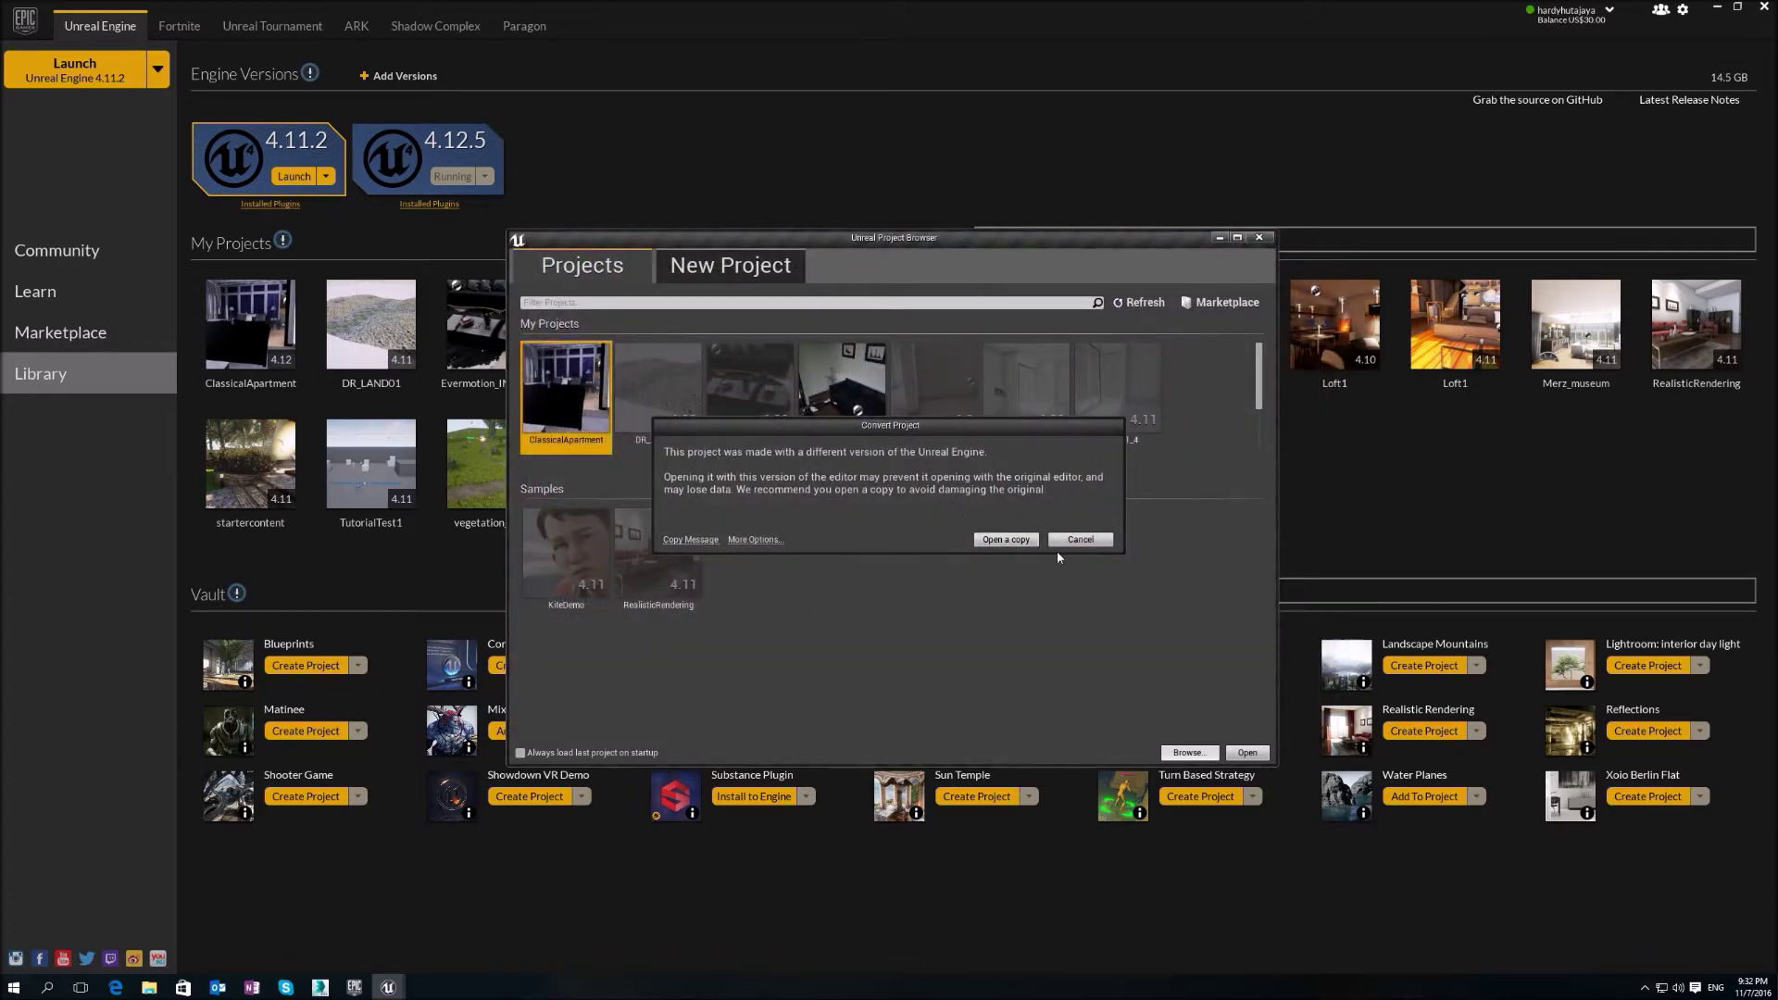
pyautogui.click(752, 540)
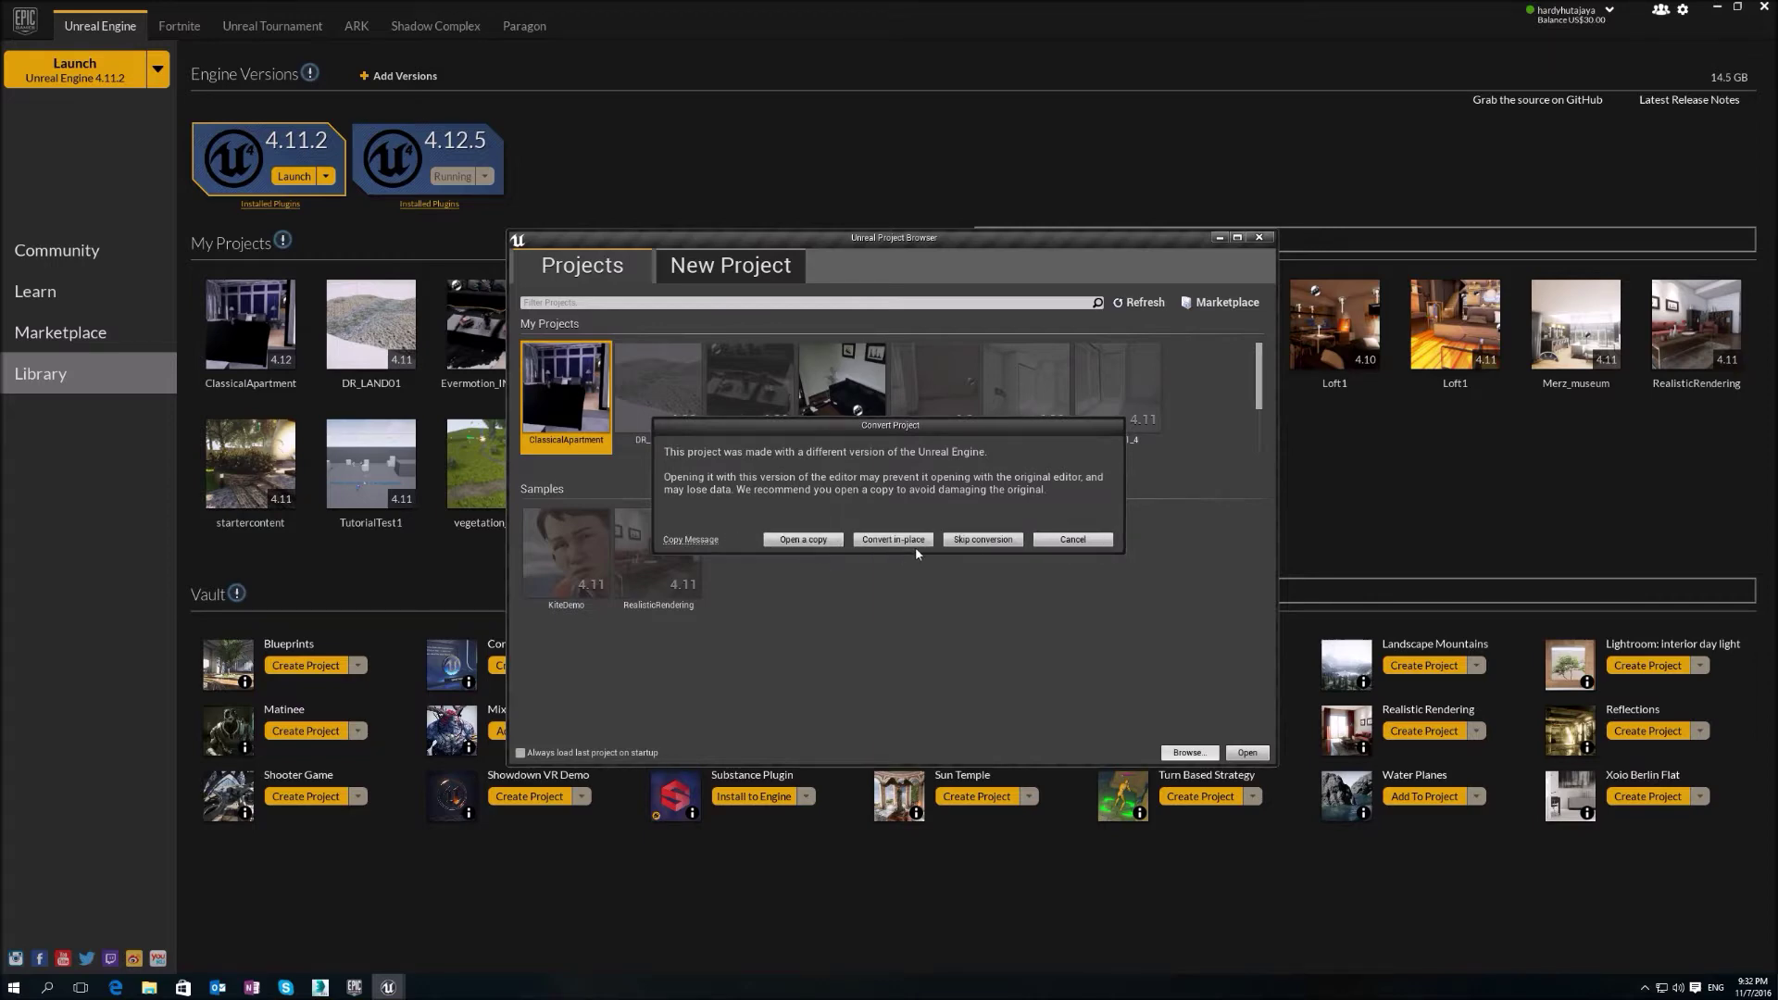
pyautogui.click(793, 542)
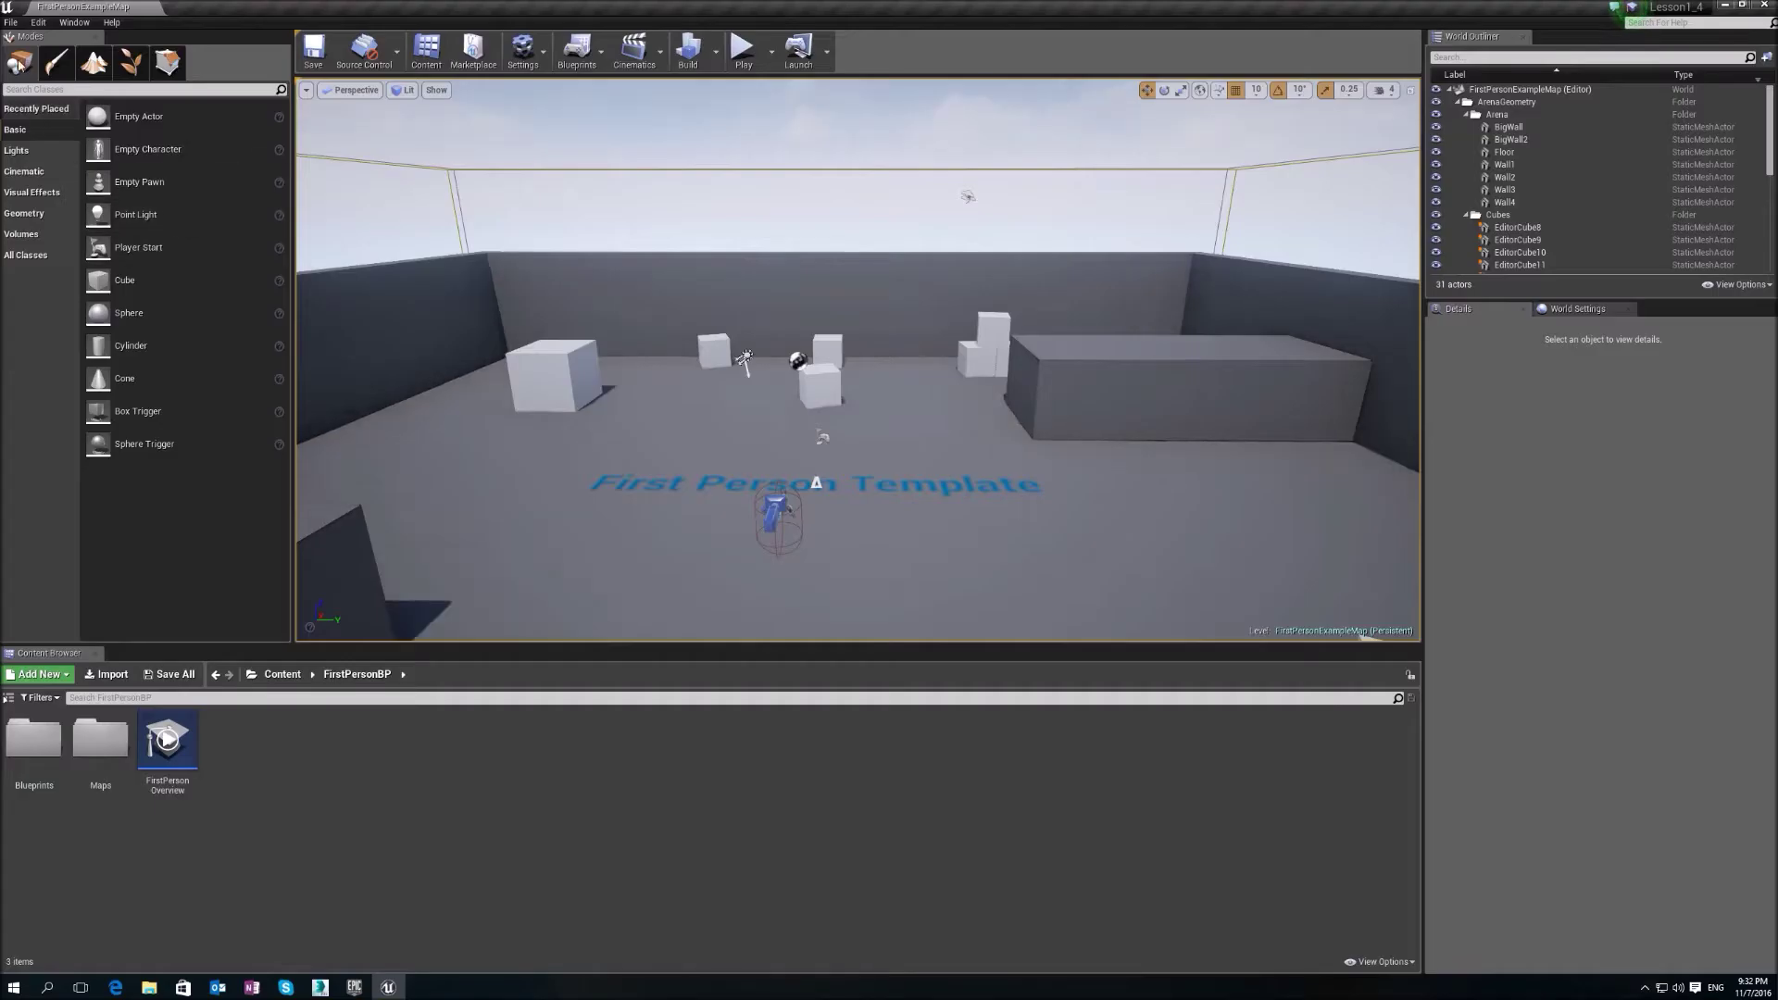
# - Open the Lesson1_4 level from the Content folder and dismiss the map check message log
pyautogui.click(10, 22)
pyautogui.click(47, 58)
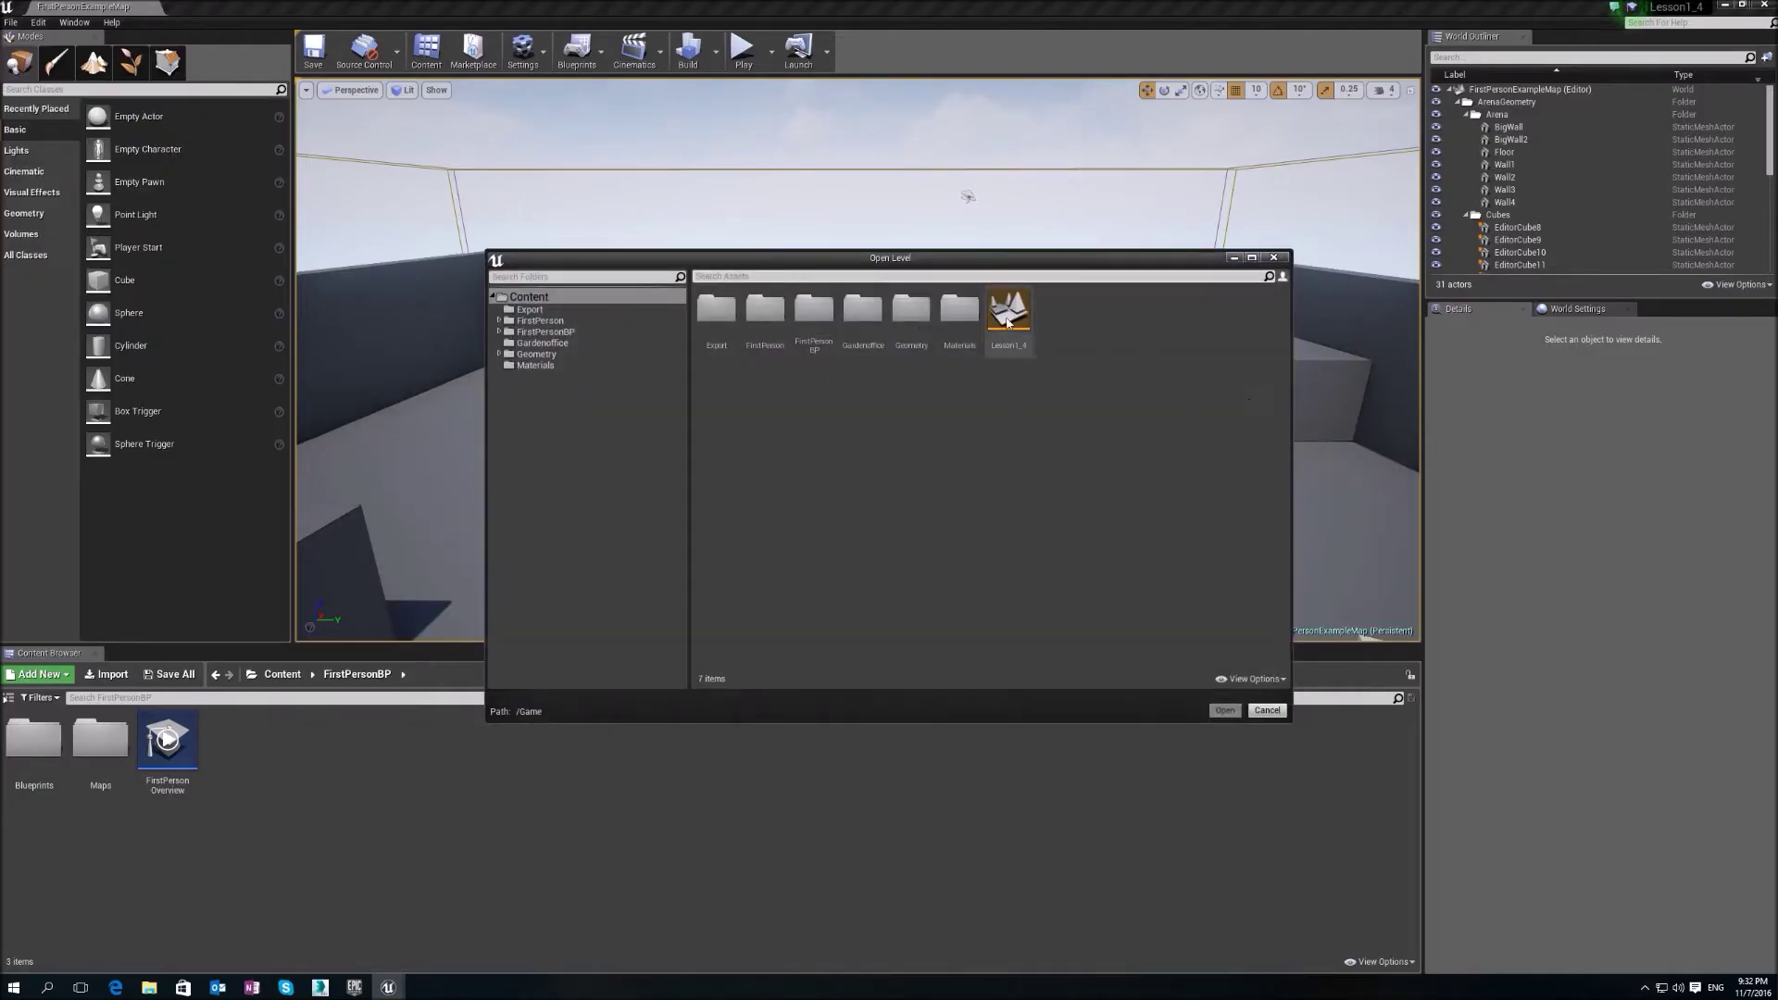
pyautogui.doubleClick(1007, 320)
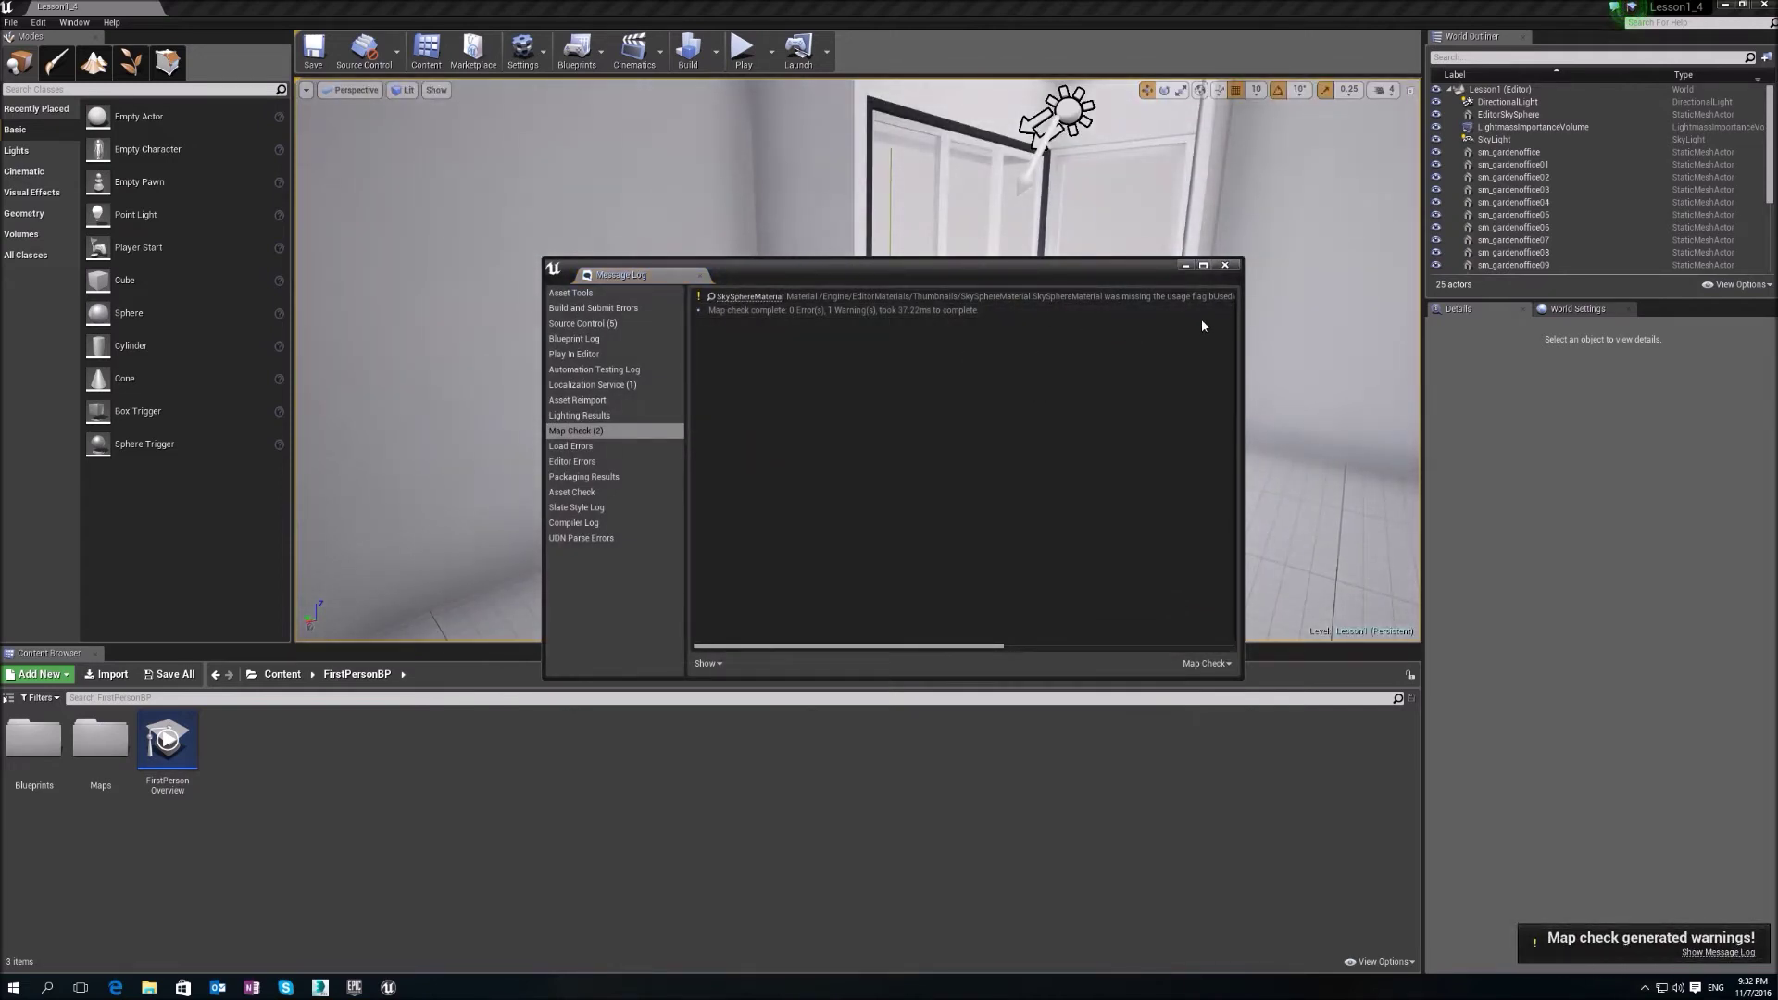
pyautogui.click(1223, 267)
# - Select the dark door frame mesh in the level to identify its name in the World Outliner
pyautogui.moveTo(857, 359); pyautogui.dragTo(810, 282, button='right')
pyautogui.click(810, 282)
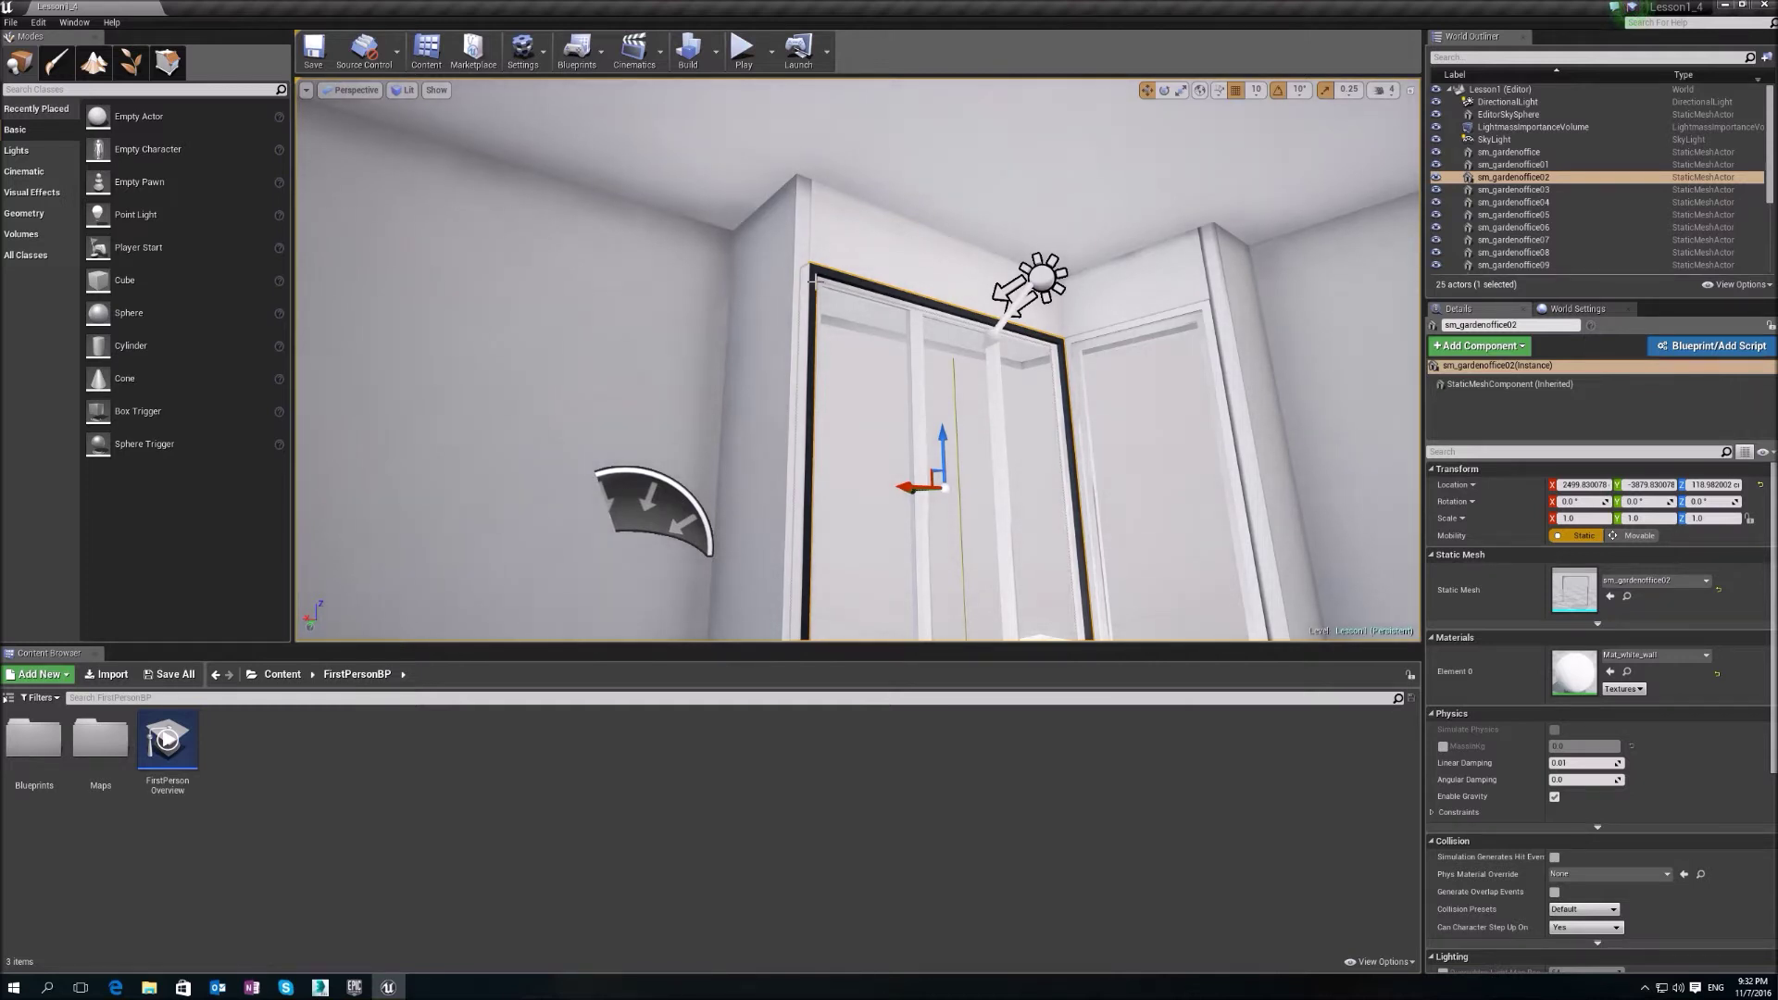
pyautogui.moveTo(933, 315); pyautogui.dragTo(915, 349, button='right')
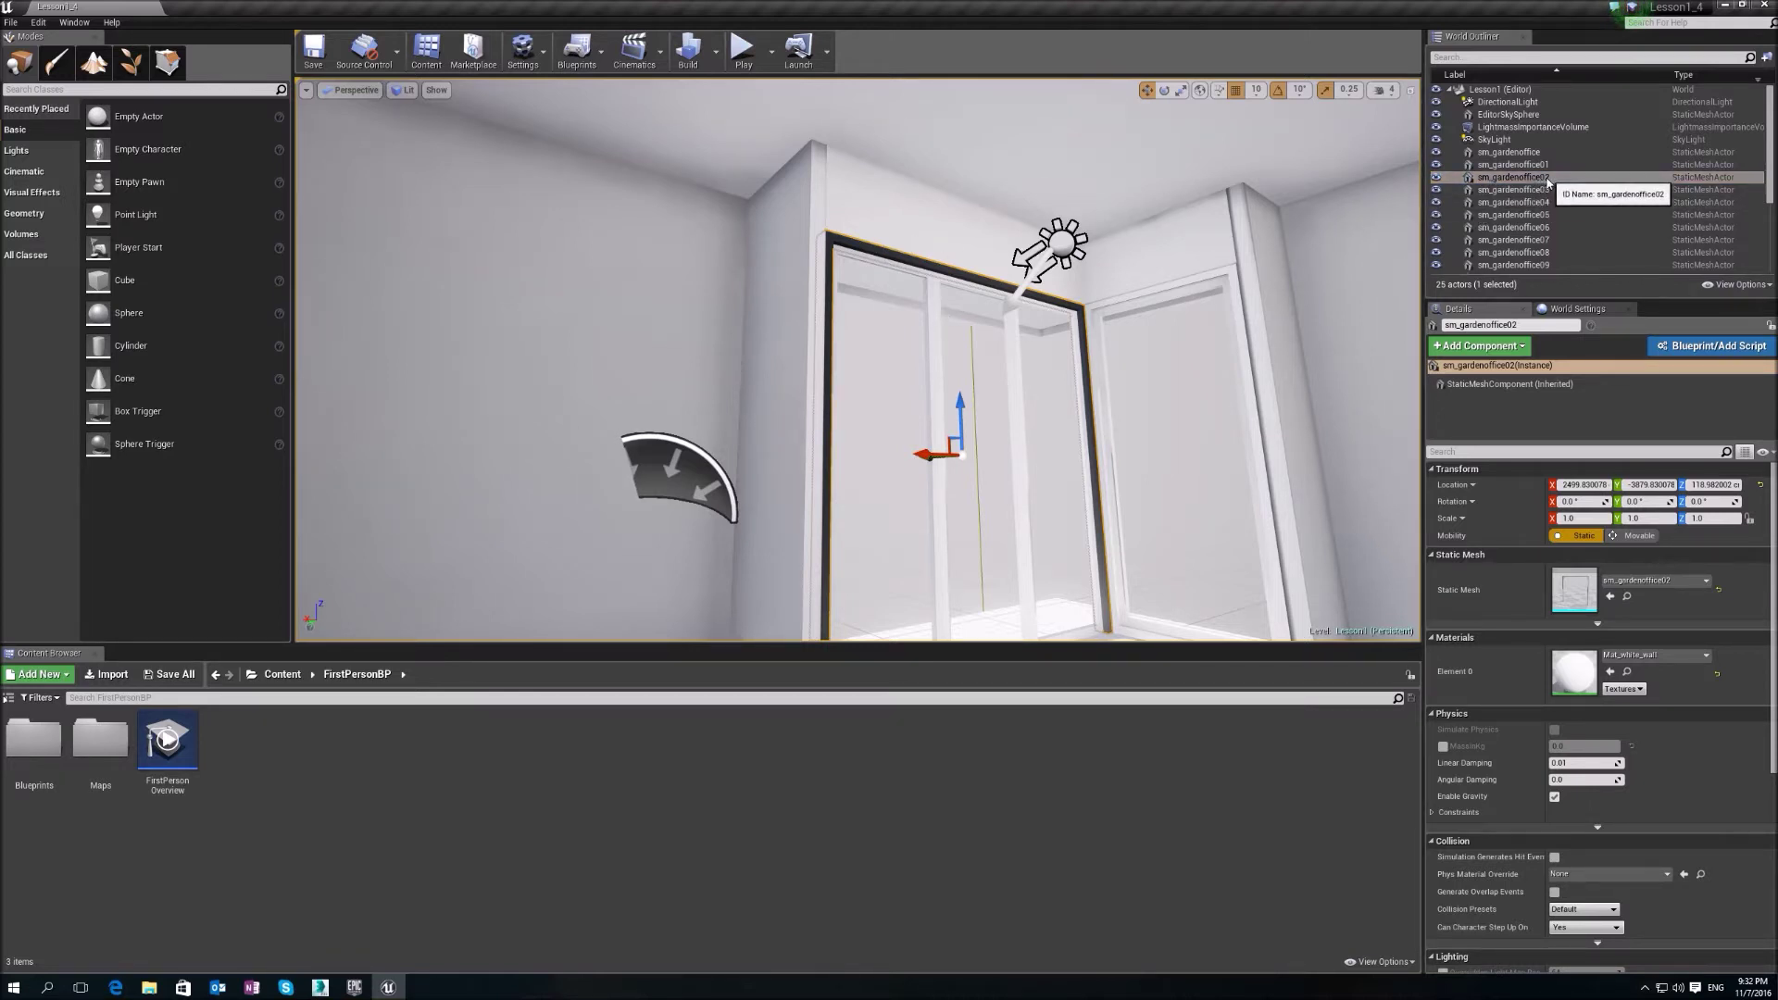
# - Switch to 3ds Max, isolate sm_gardenoffice02 and select the Unwrap UVW modifier in its stack
pyautogui.click(319, 987)
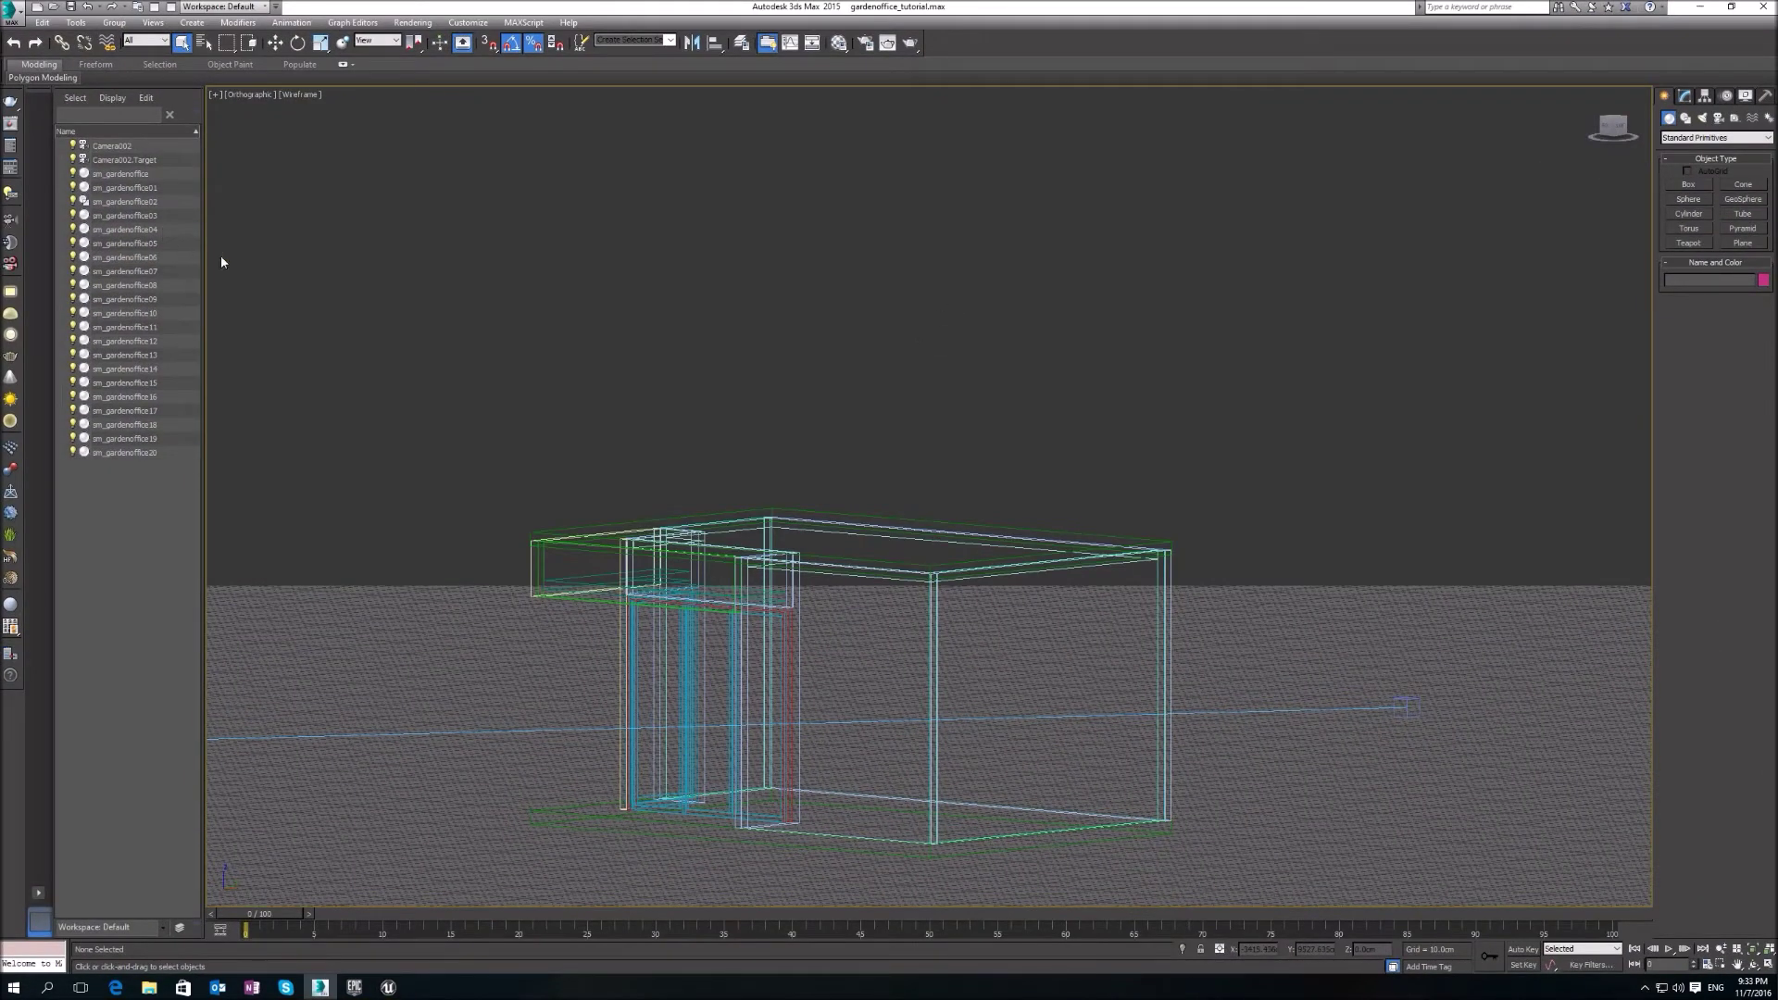
pyautogui.click(139, 202)
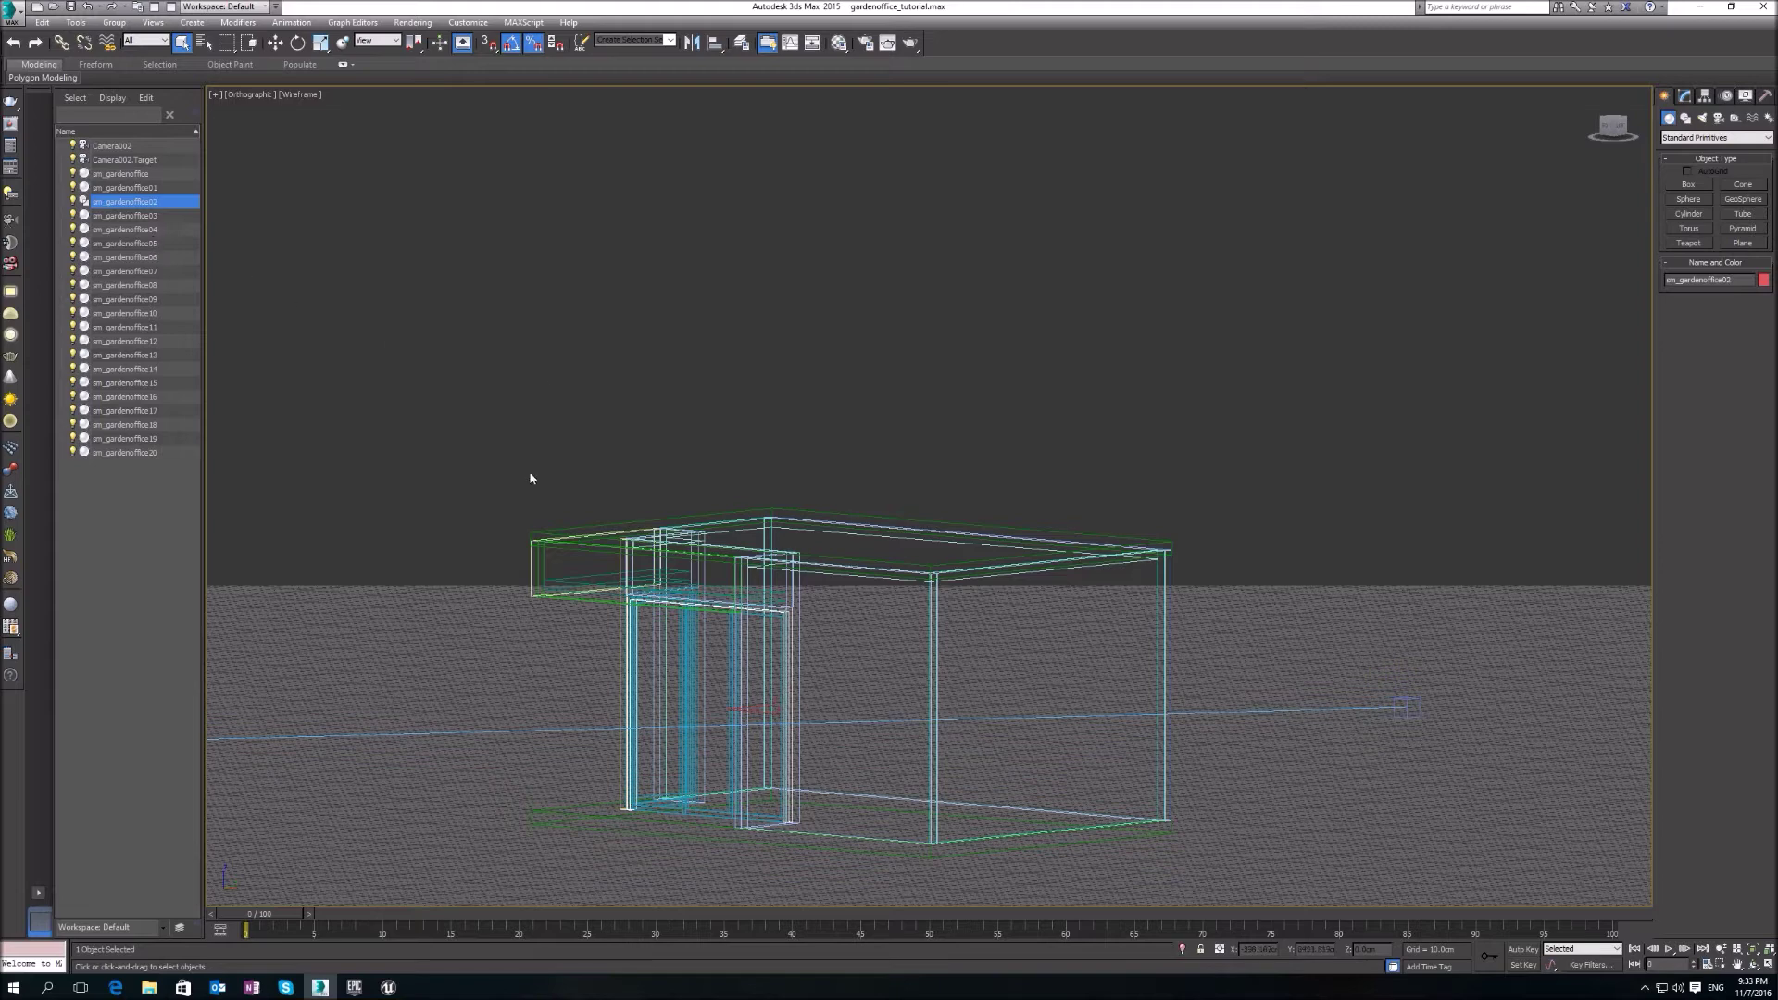
pyautogui.rightClick(127, 198)
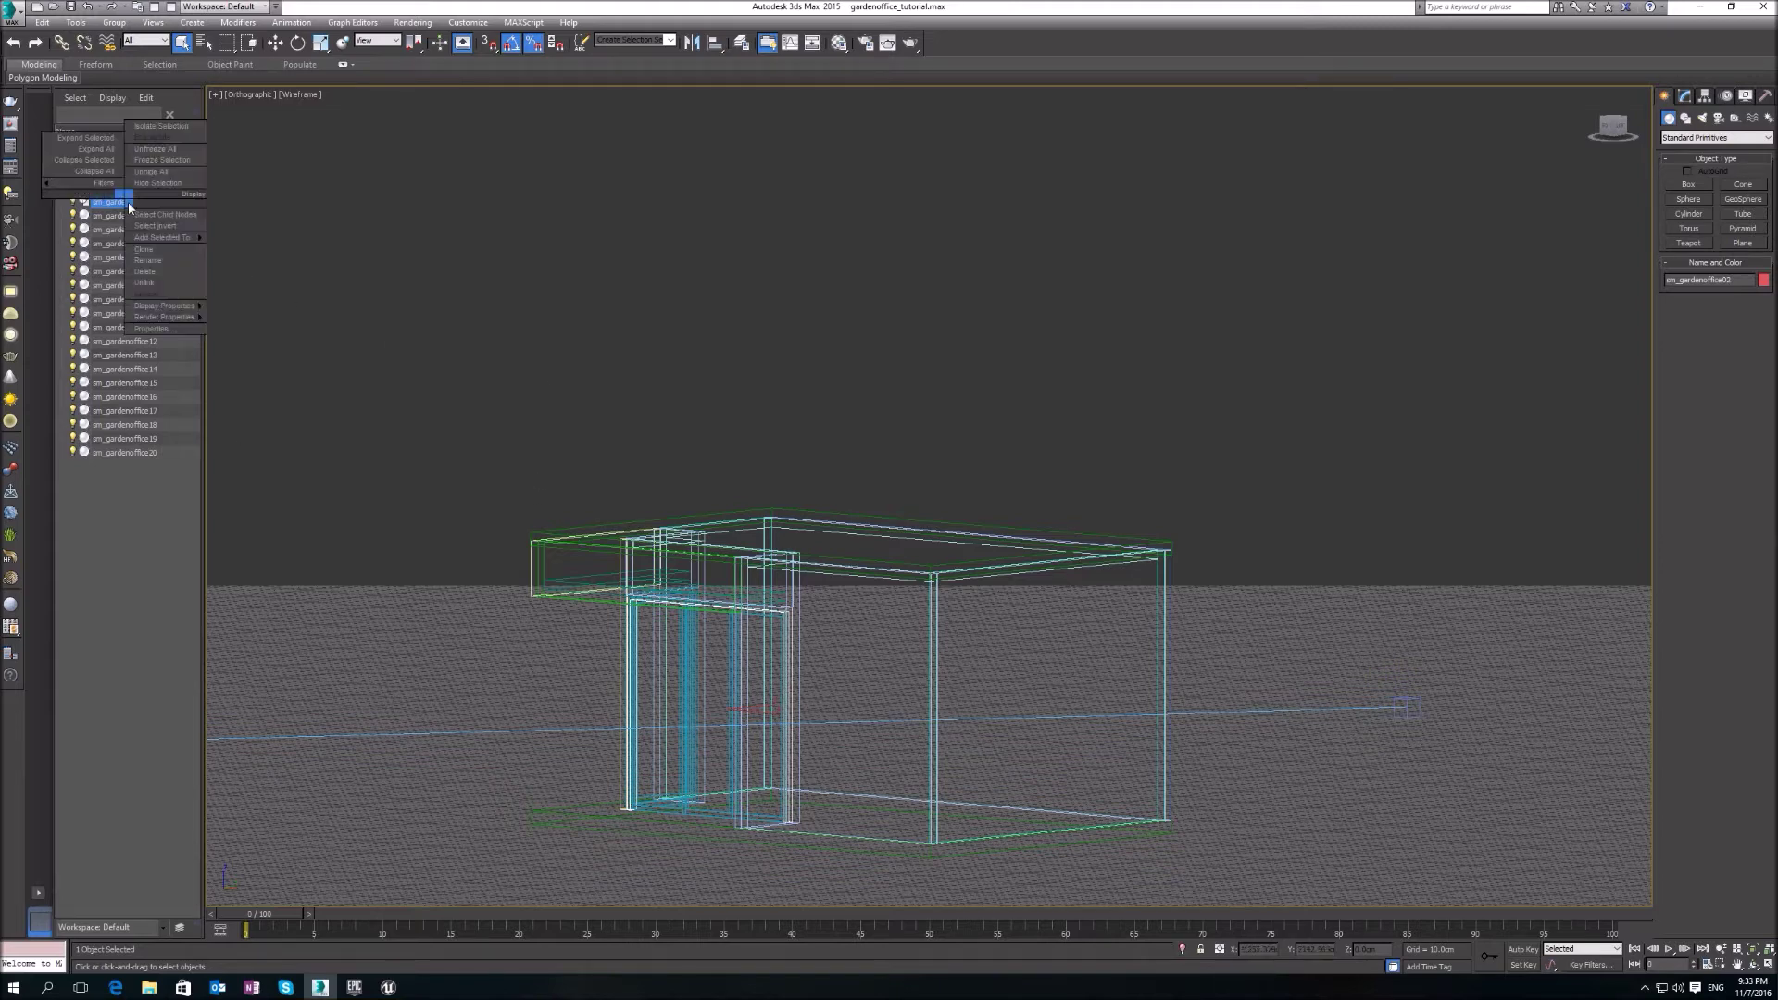
pyautogui.click(170, 137)
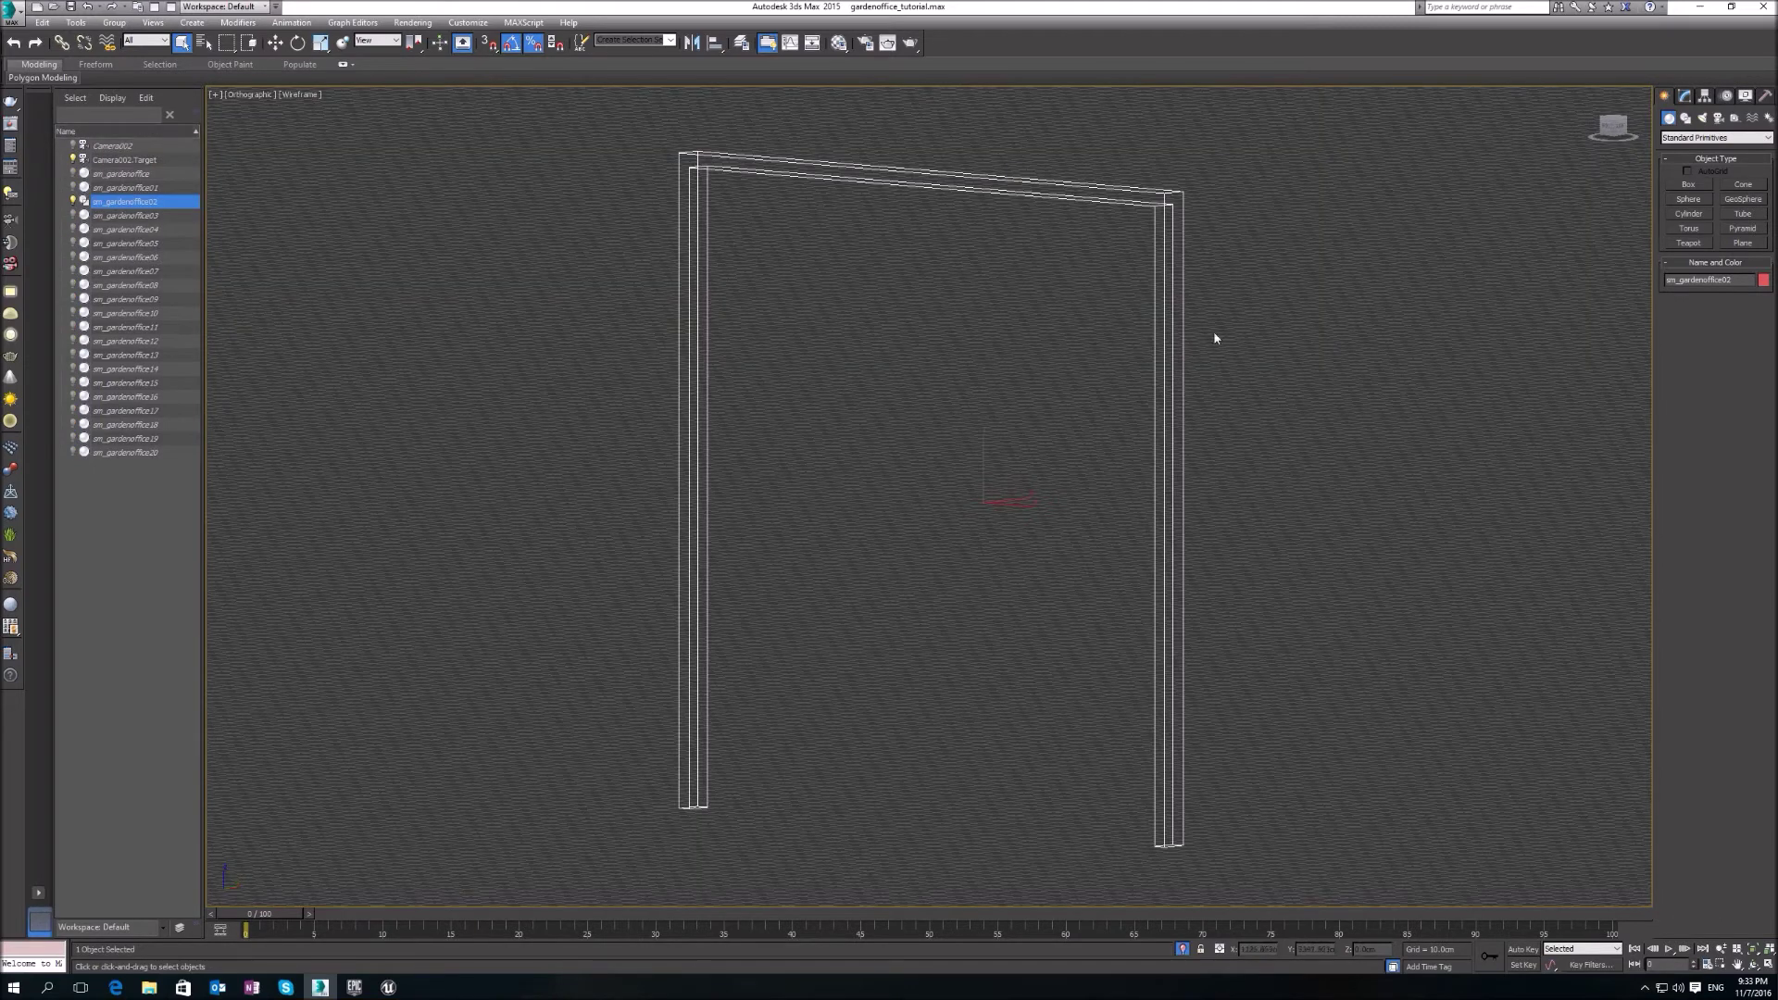
pyautogui.click(1685, 96)
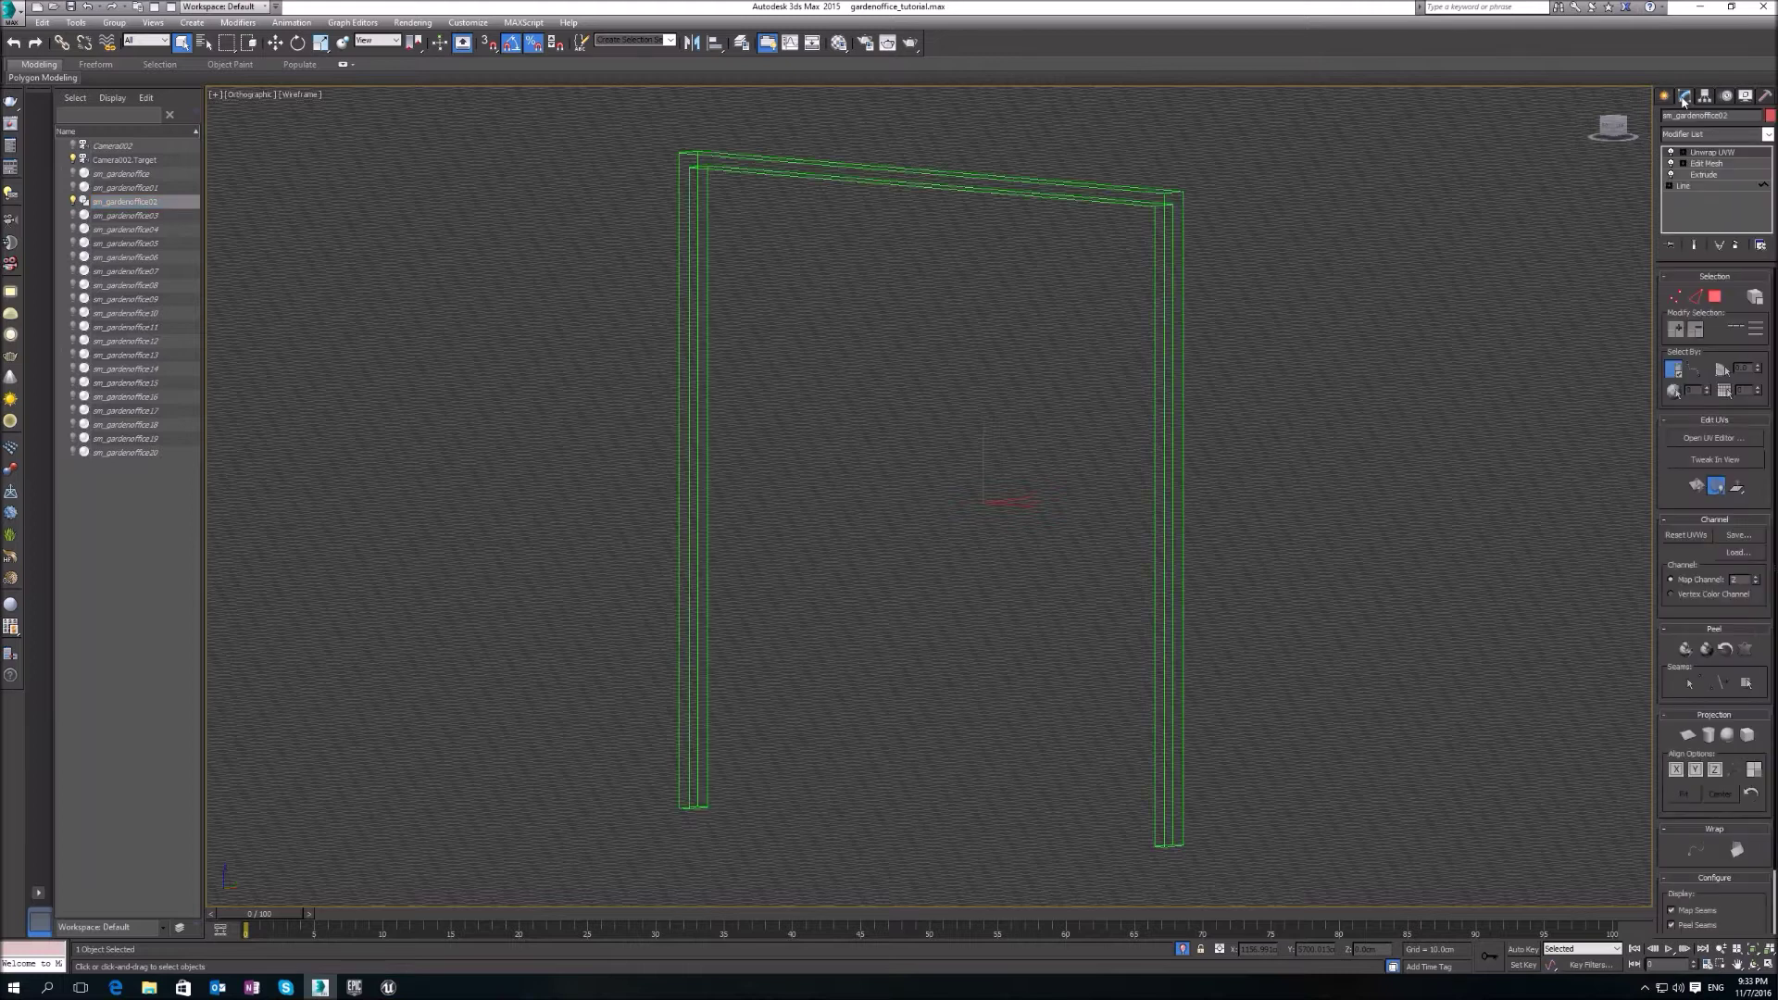
pyautogui.click(1712, 153)
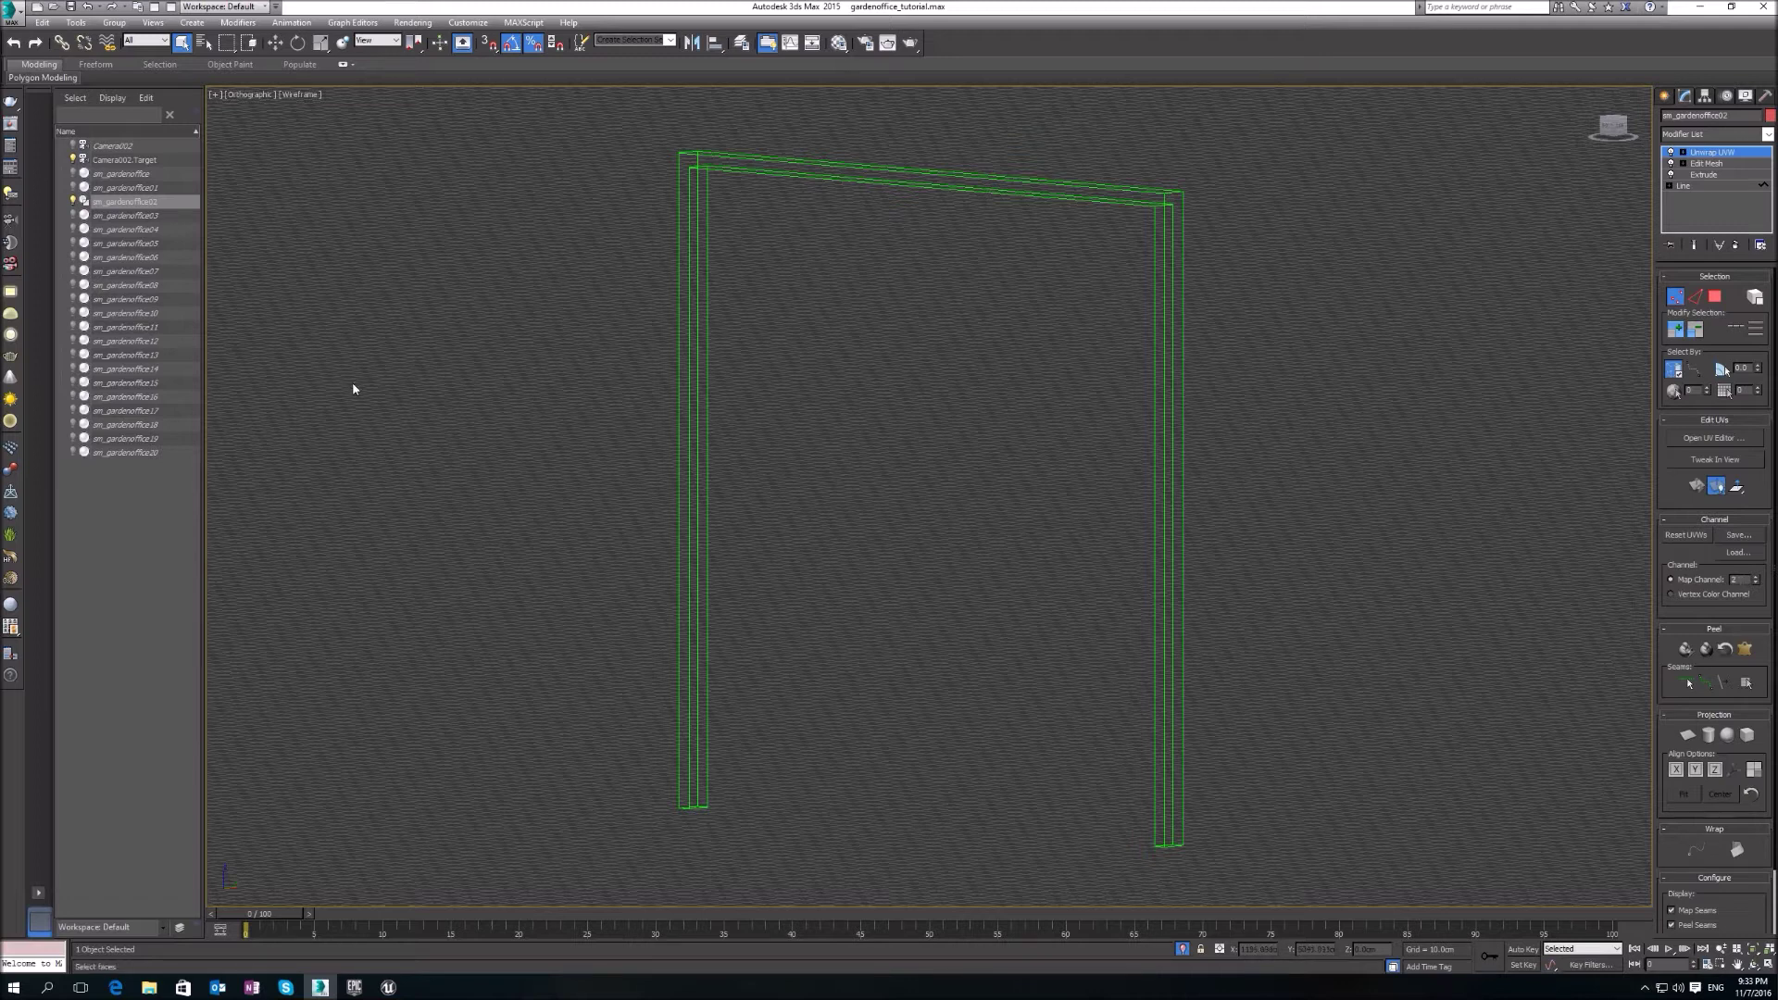
# - Isolate sm_gardenoffice03 to inspect it and its modifiers, and return to isolating sm_gardenoffice02
pyautogui.click(148, 220)
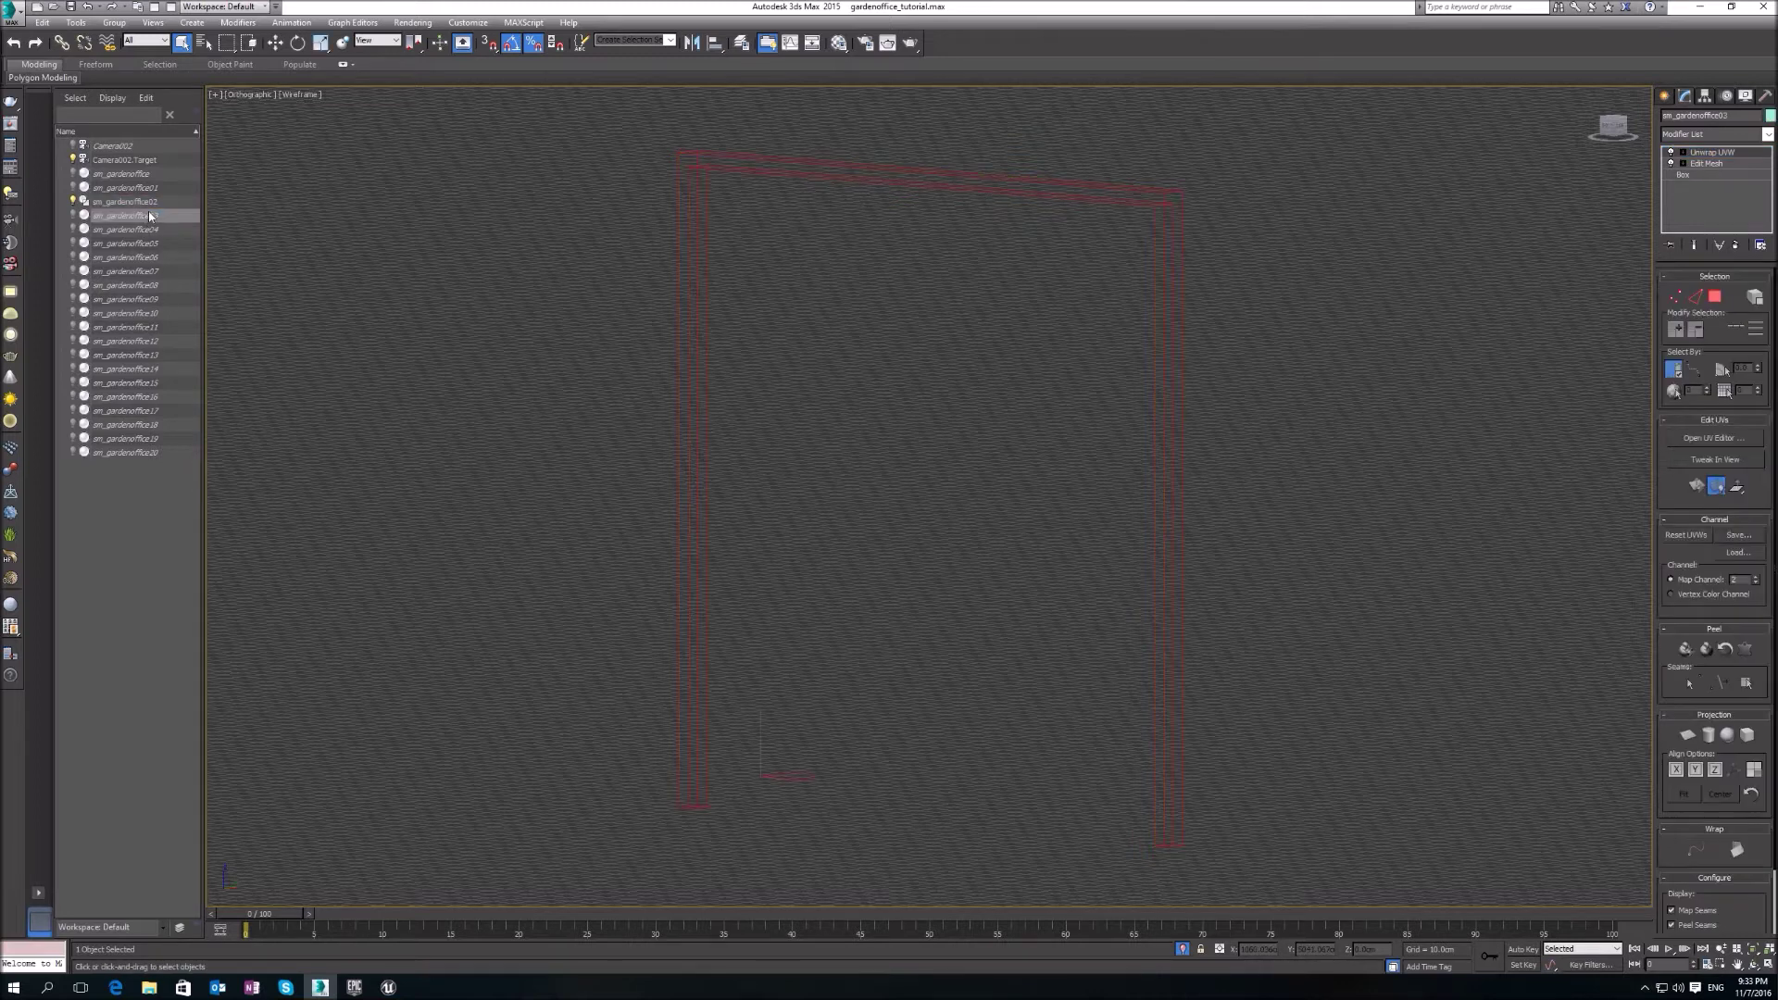
pyautogui.rightClick(153, 223)
pyautogui.click(184, 144)
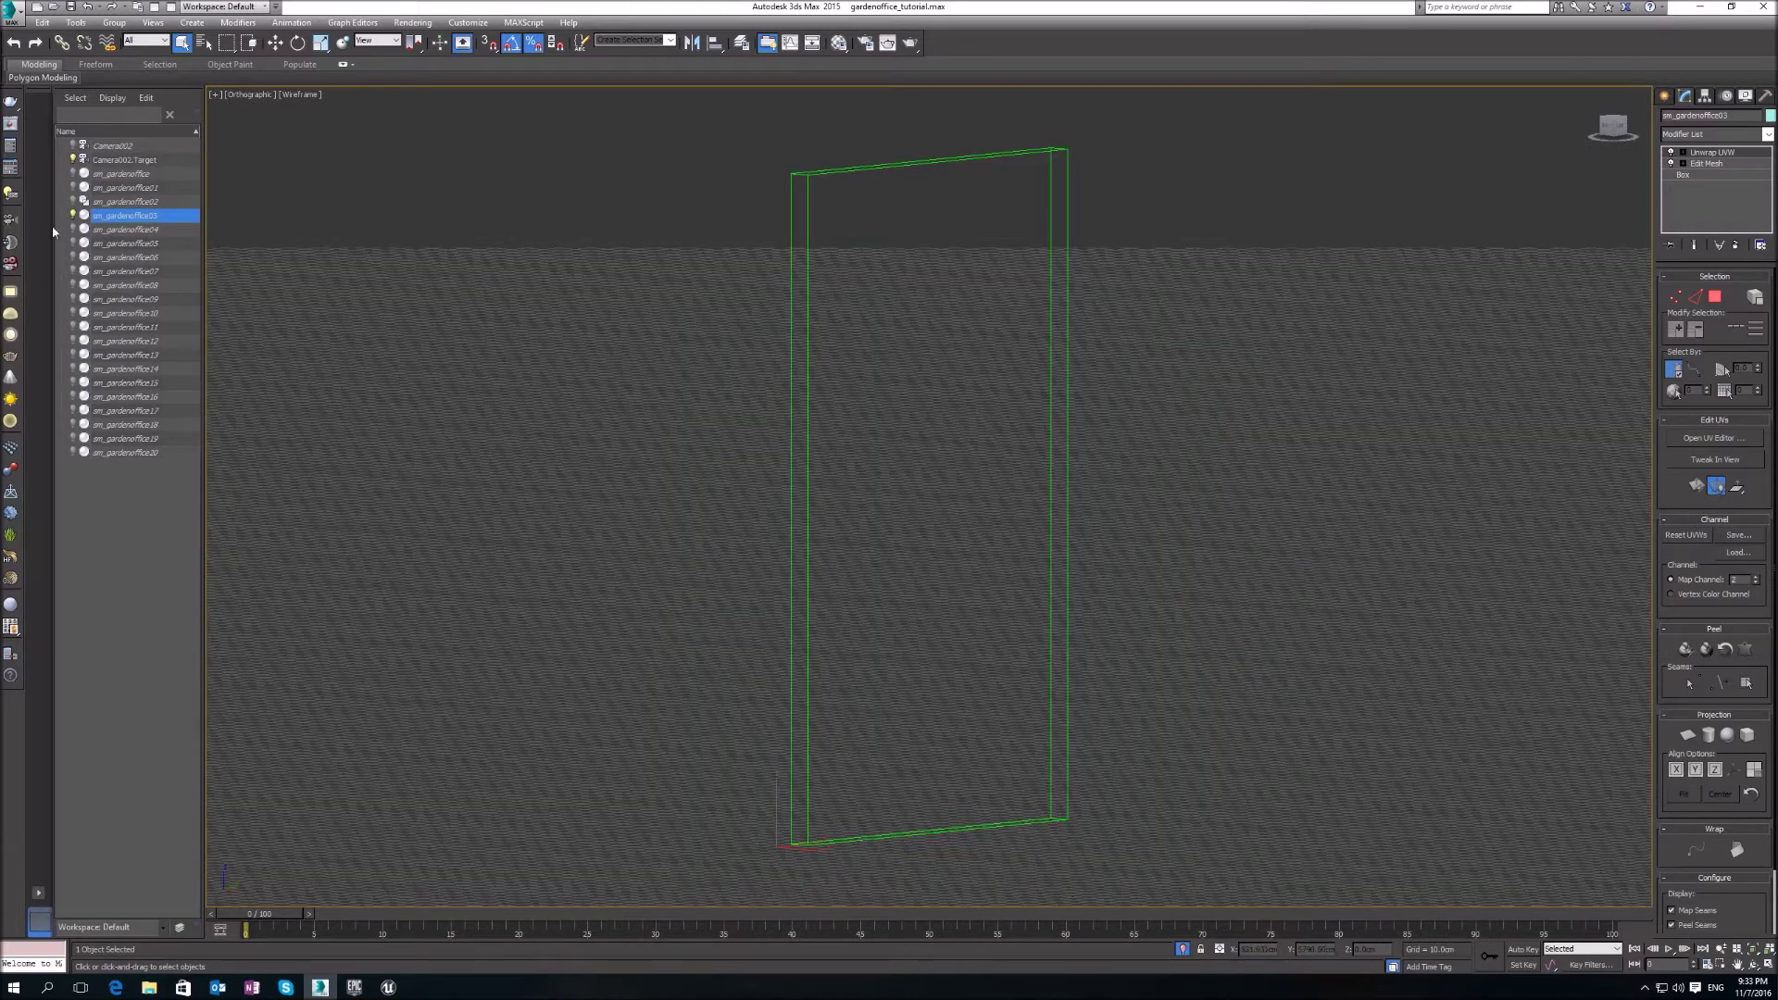
pyautogui.click(100, 206)
pyautogui.rightClick(100, 206)
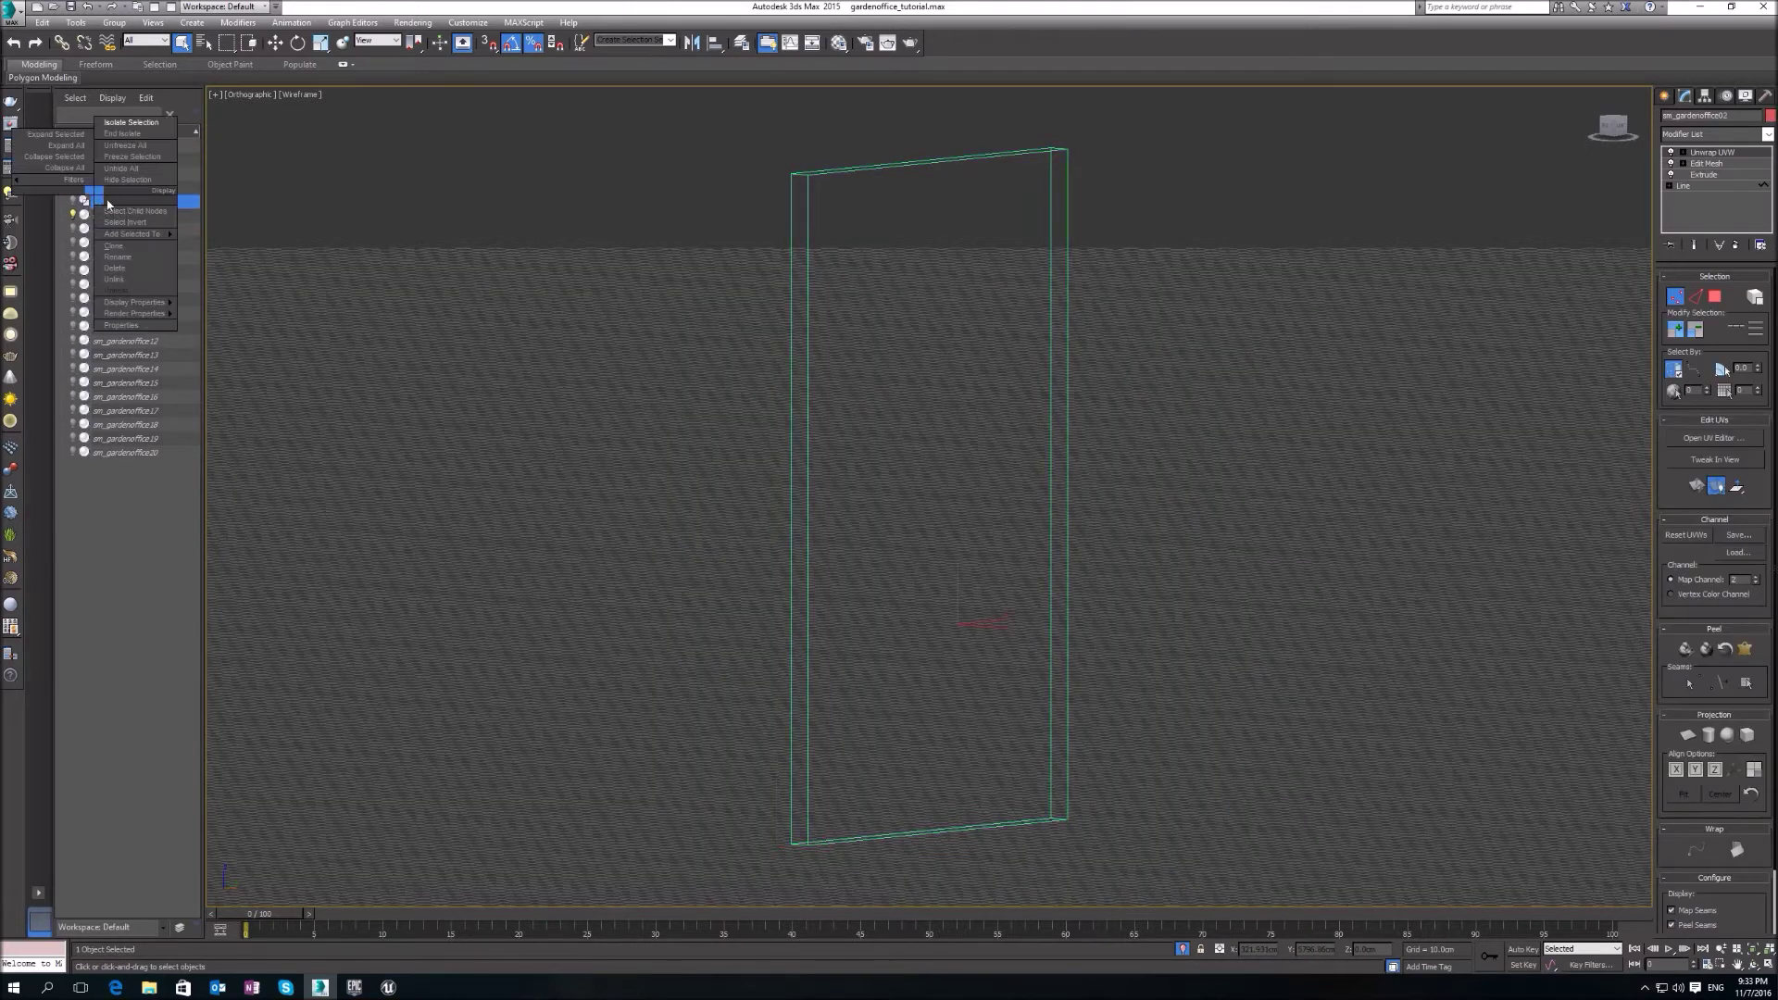
pyautogui.click(132, 137)
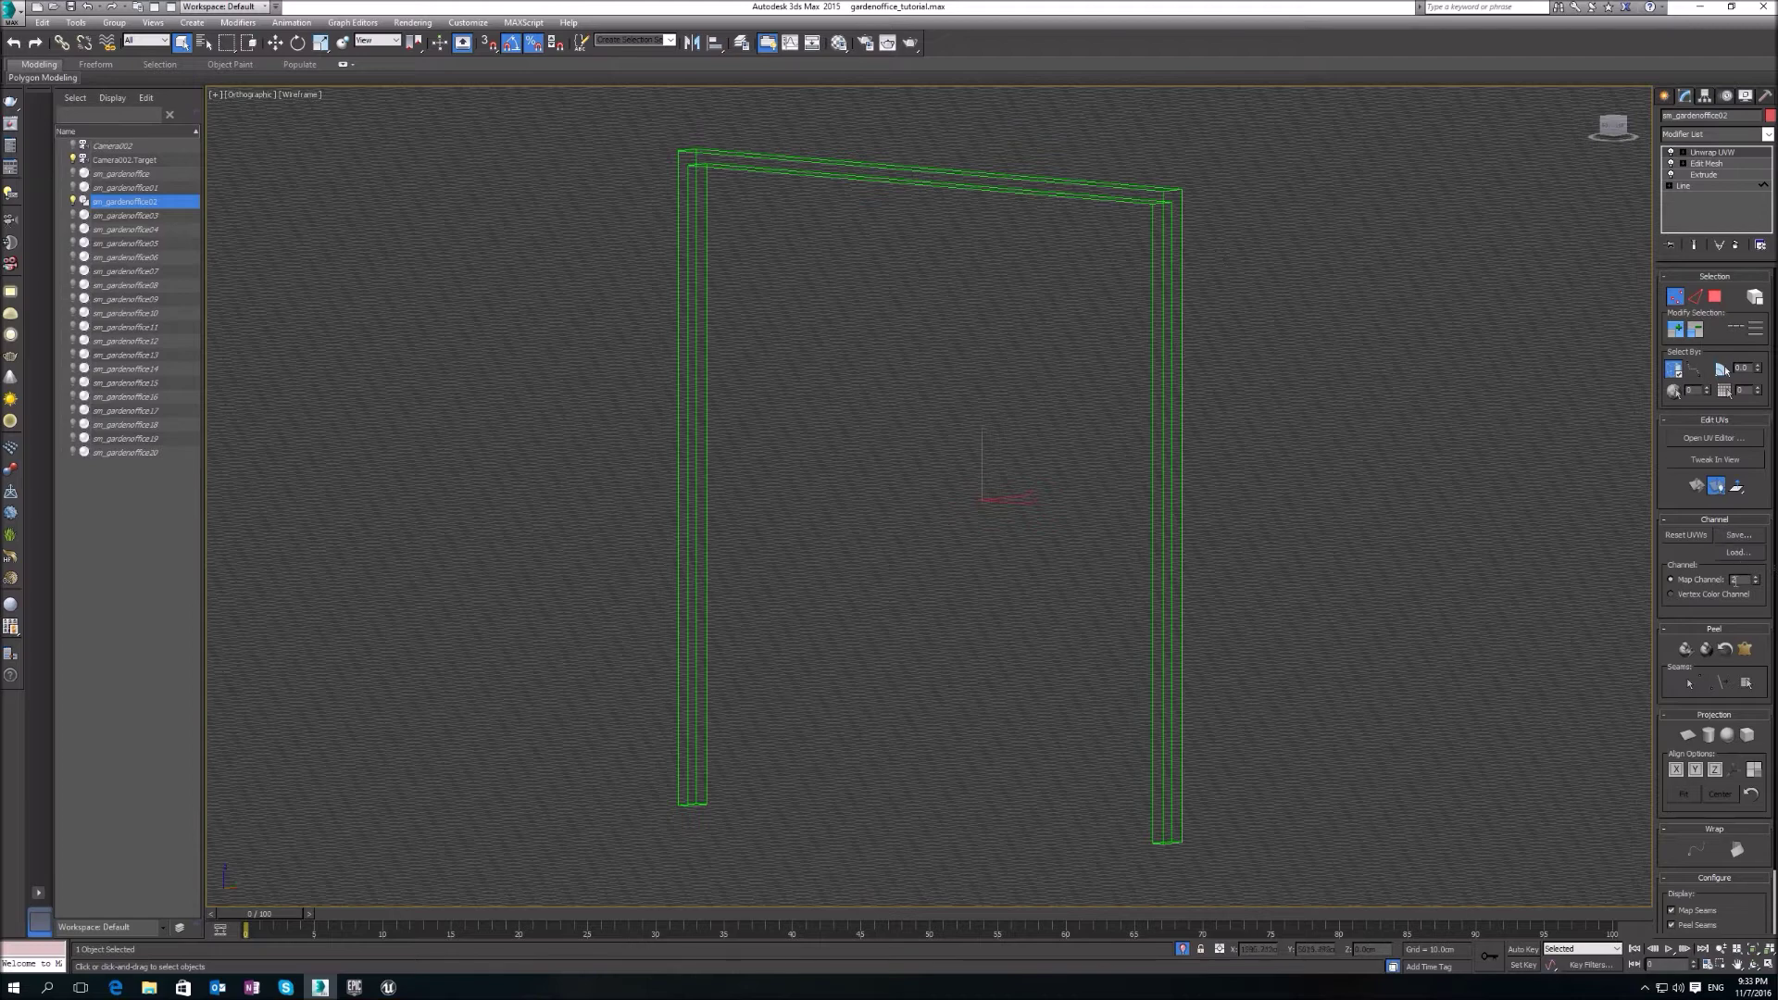
# - Apply Flatten Mapping to all polygons of sm_gardenoffice02 in the UV editor, check the layout and close the editor
pyautogui.click(1713, 438)
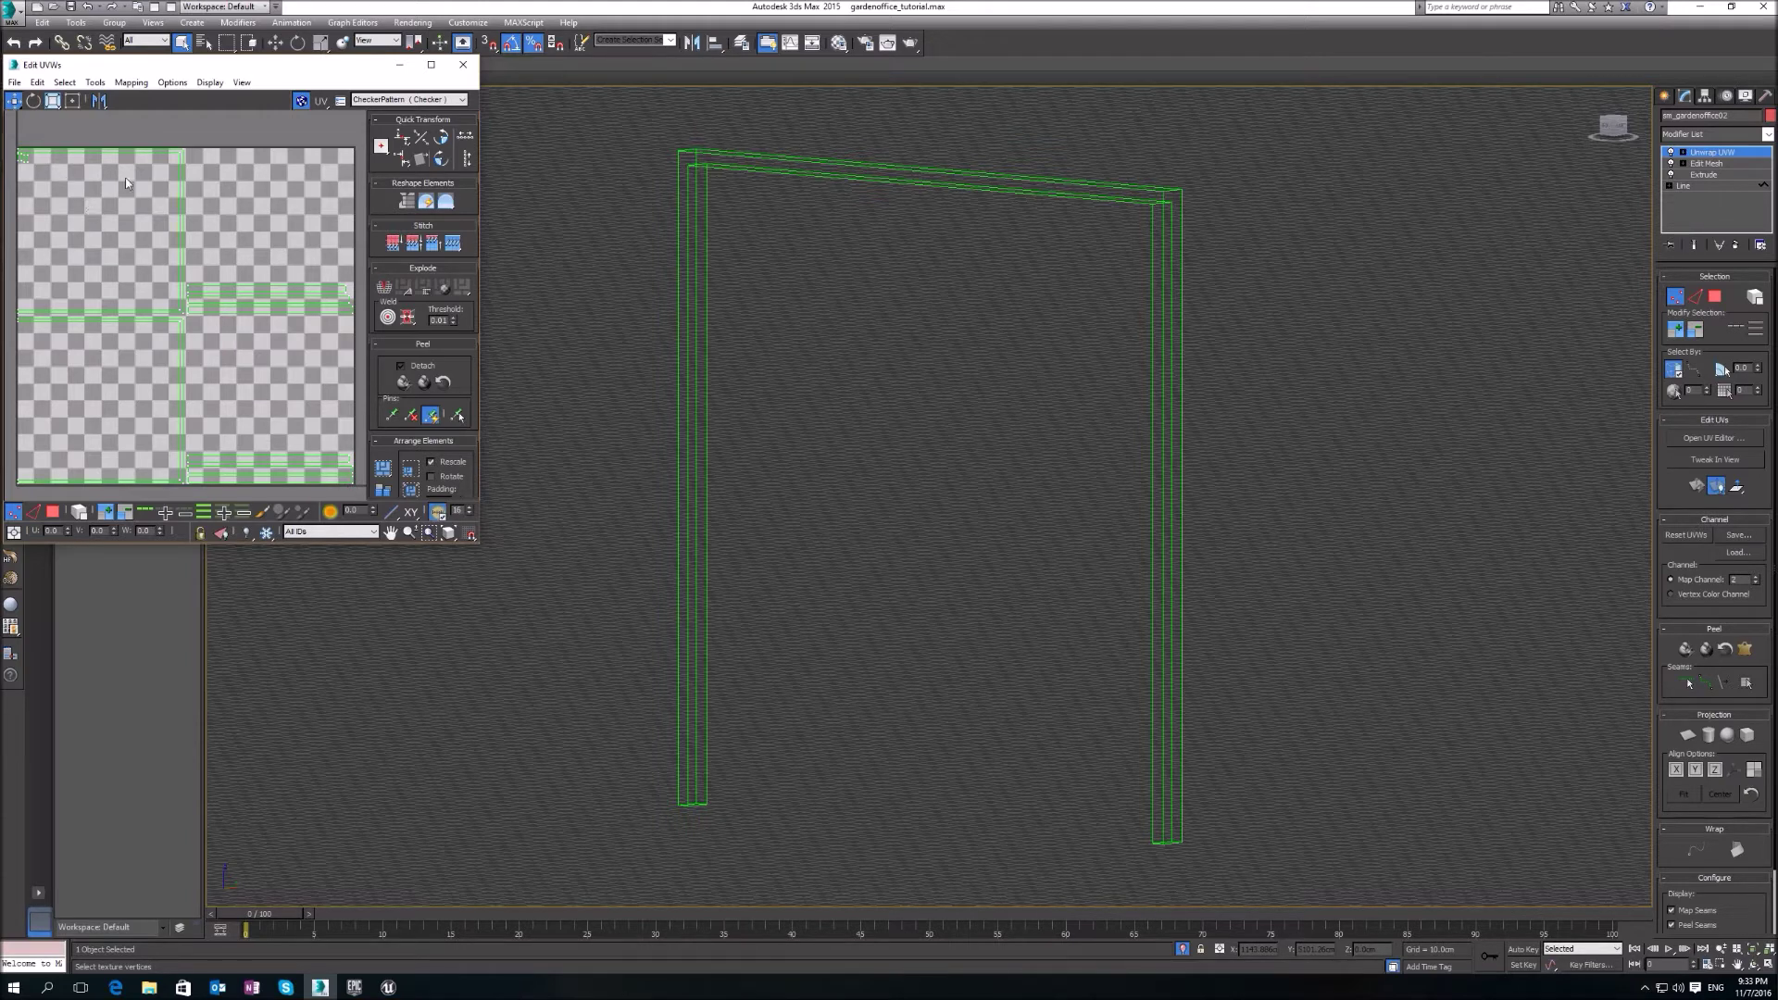
pyautogui.hotkey('ctrl', 'a')
pyautogui.click(53, 513)
pyautogui.hotkey('ctrl', 'a')
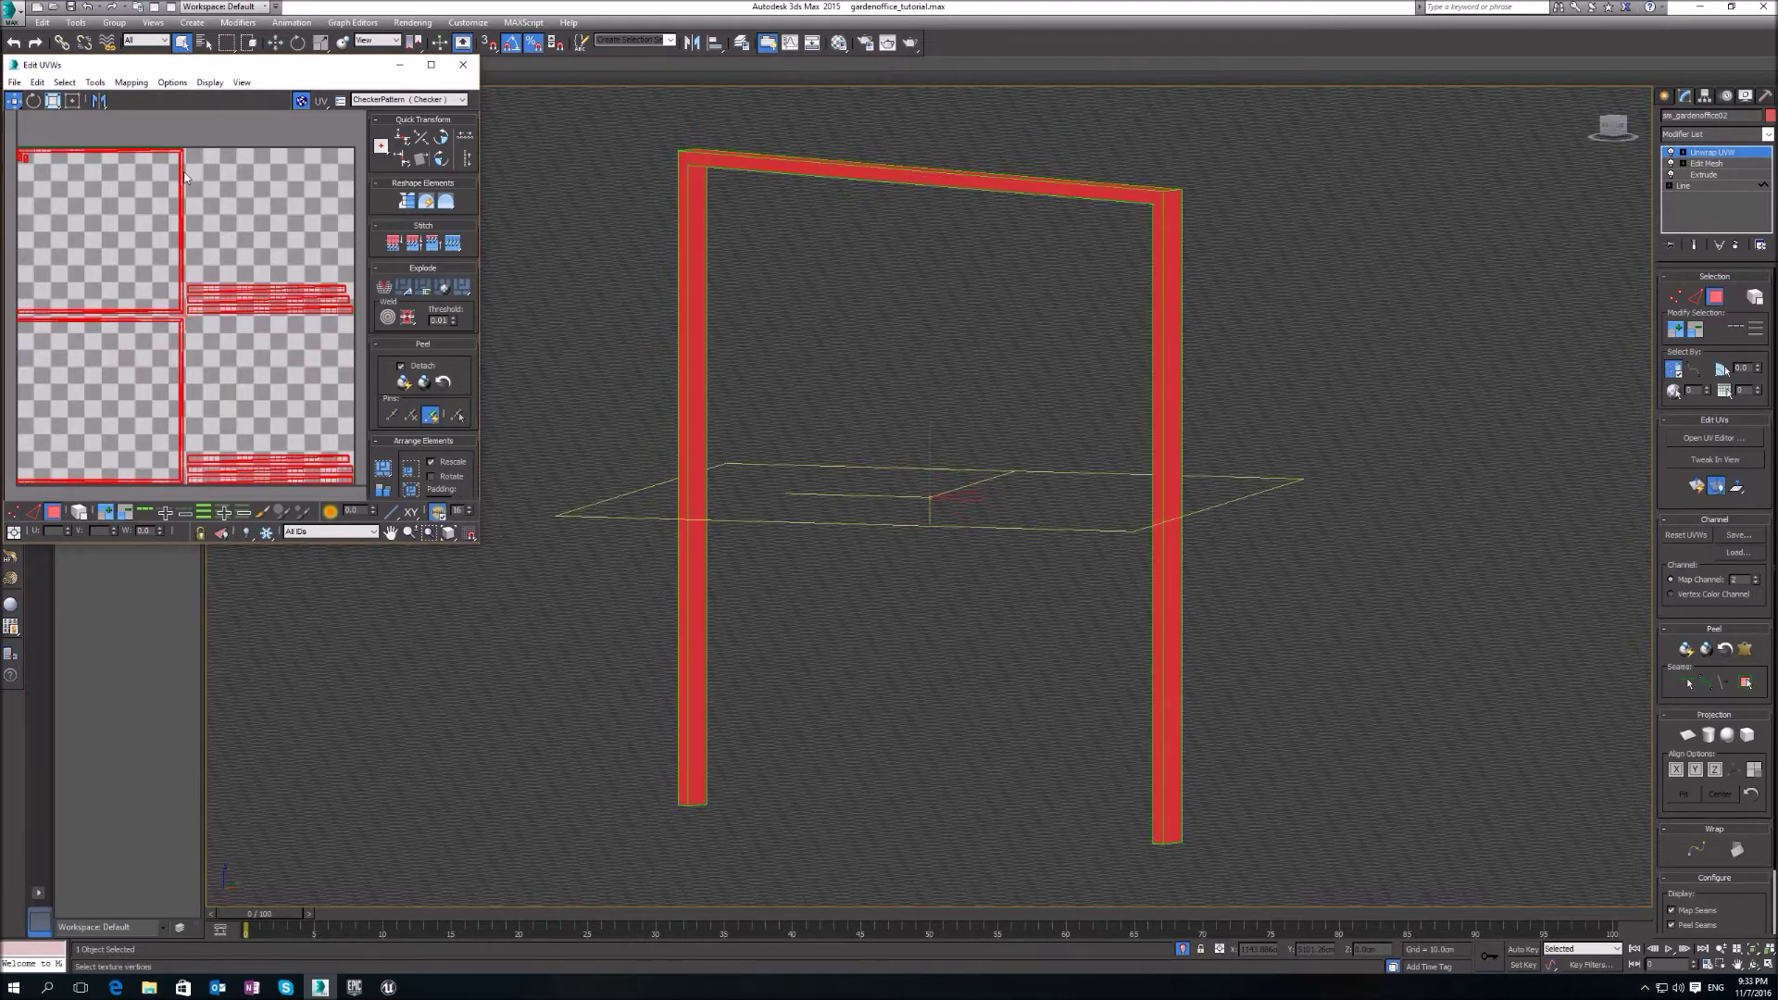
pyautogui.click(131, 83)
pyautogui.click(163, 98)
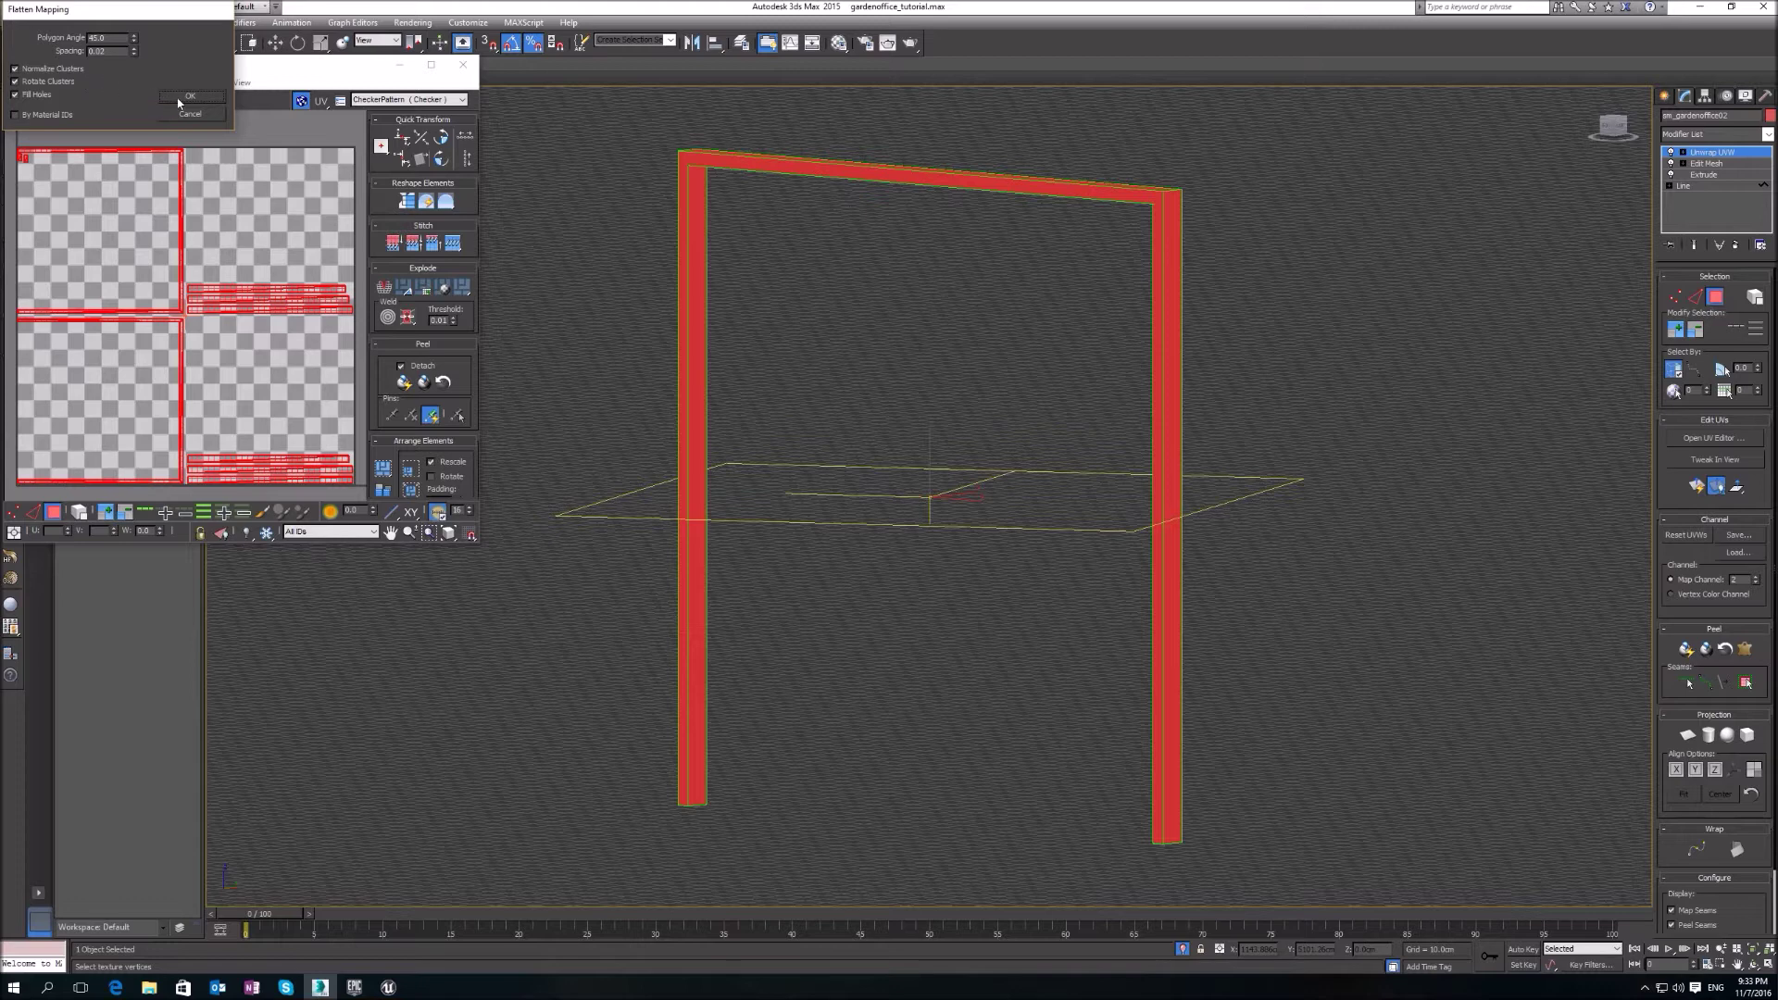
pyautogui.click(190, 96)
pyautogui.click(204, 224)
pyautogui.scroll(3, 205, 225)
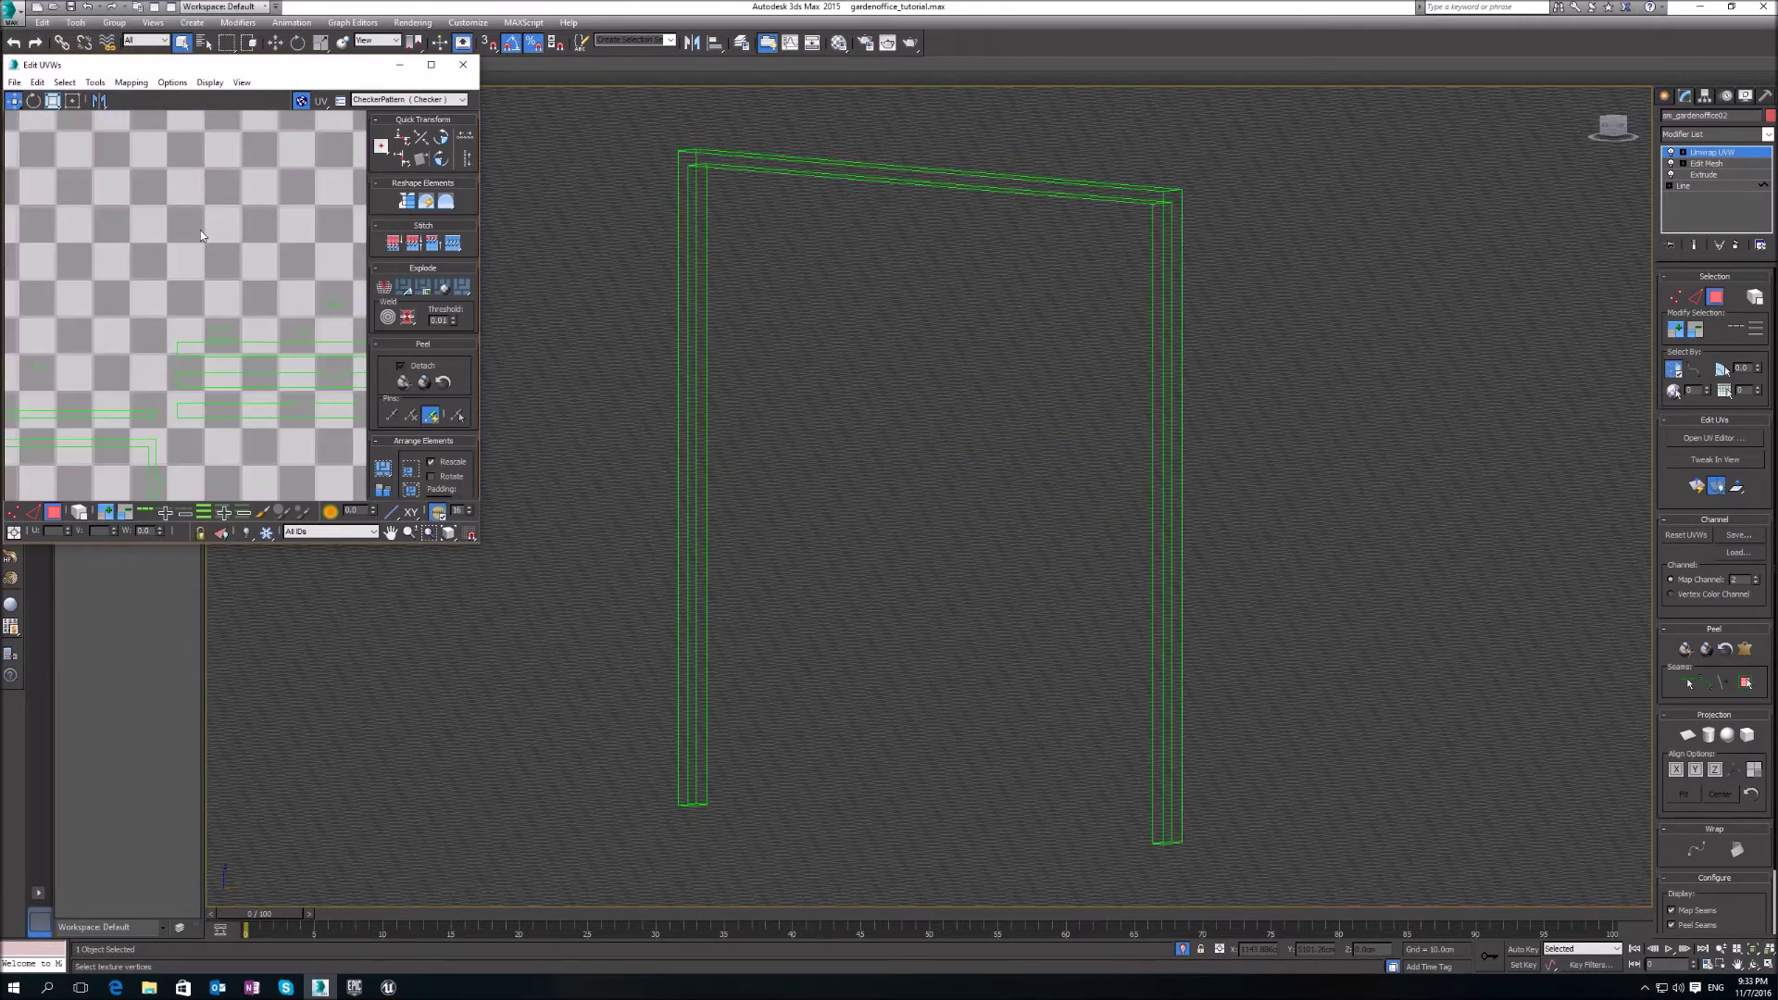
pyautogui.scroll(-3, 200, 230)
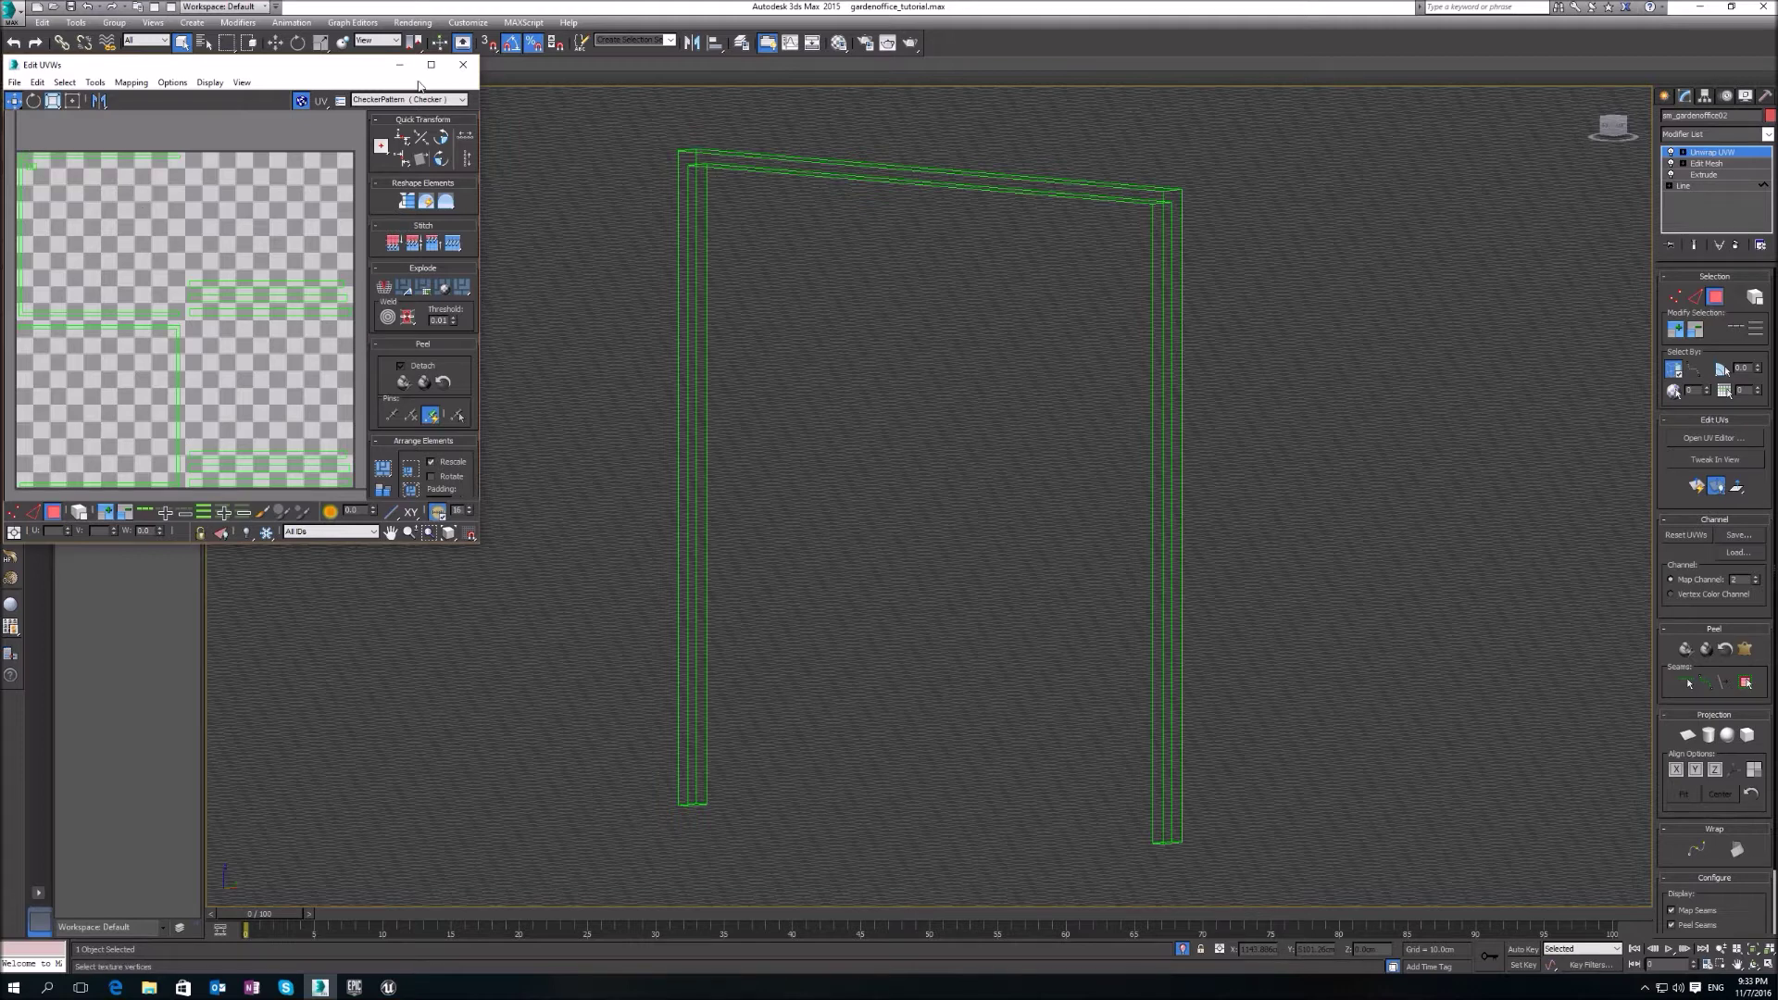
pyautogui.click(463, 64)
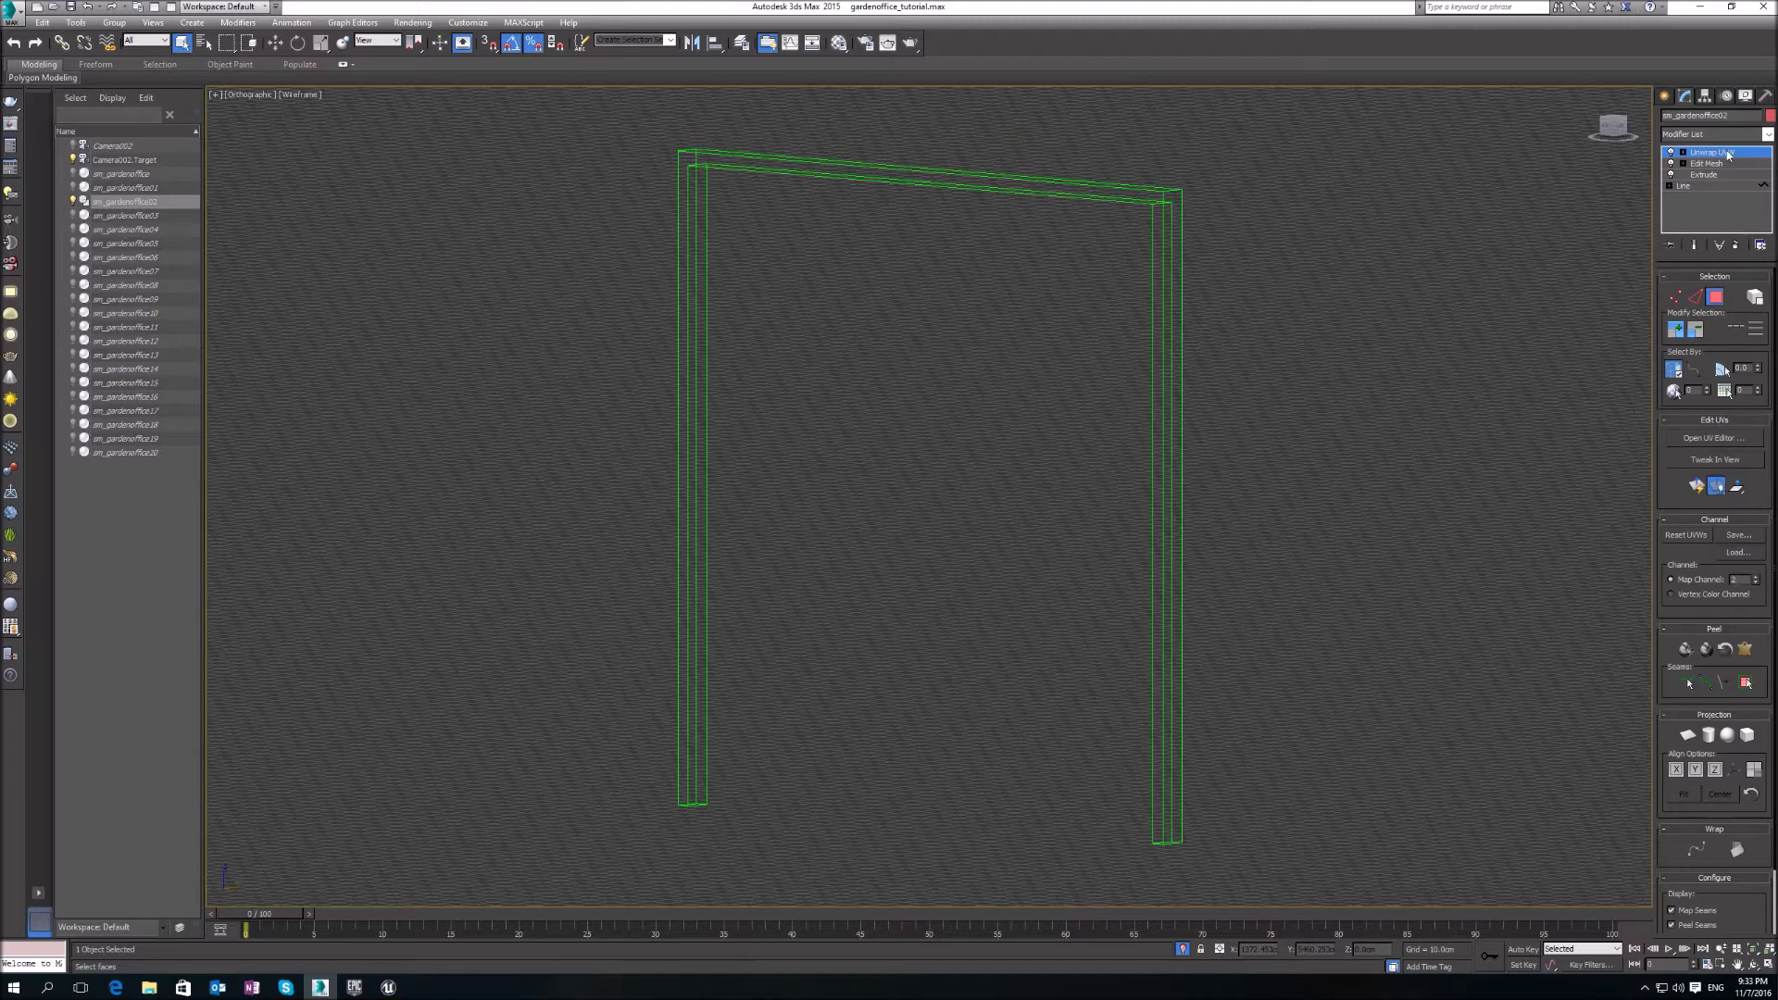
# - Add a second Unwrap UVW modifier on top of the sm_gardenoffice02 stack and dismiss the topology warning
pyautogui.click(1767, 135)
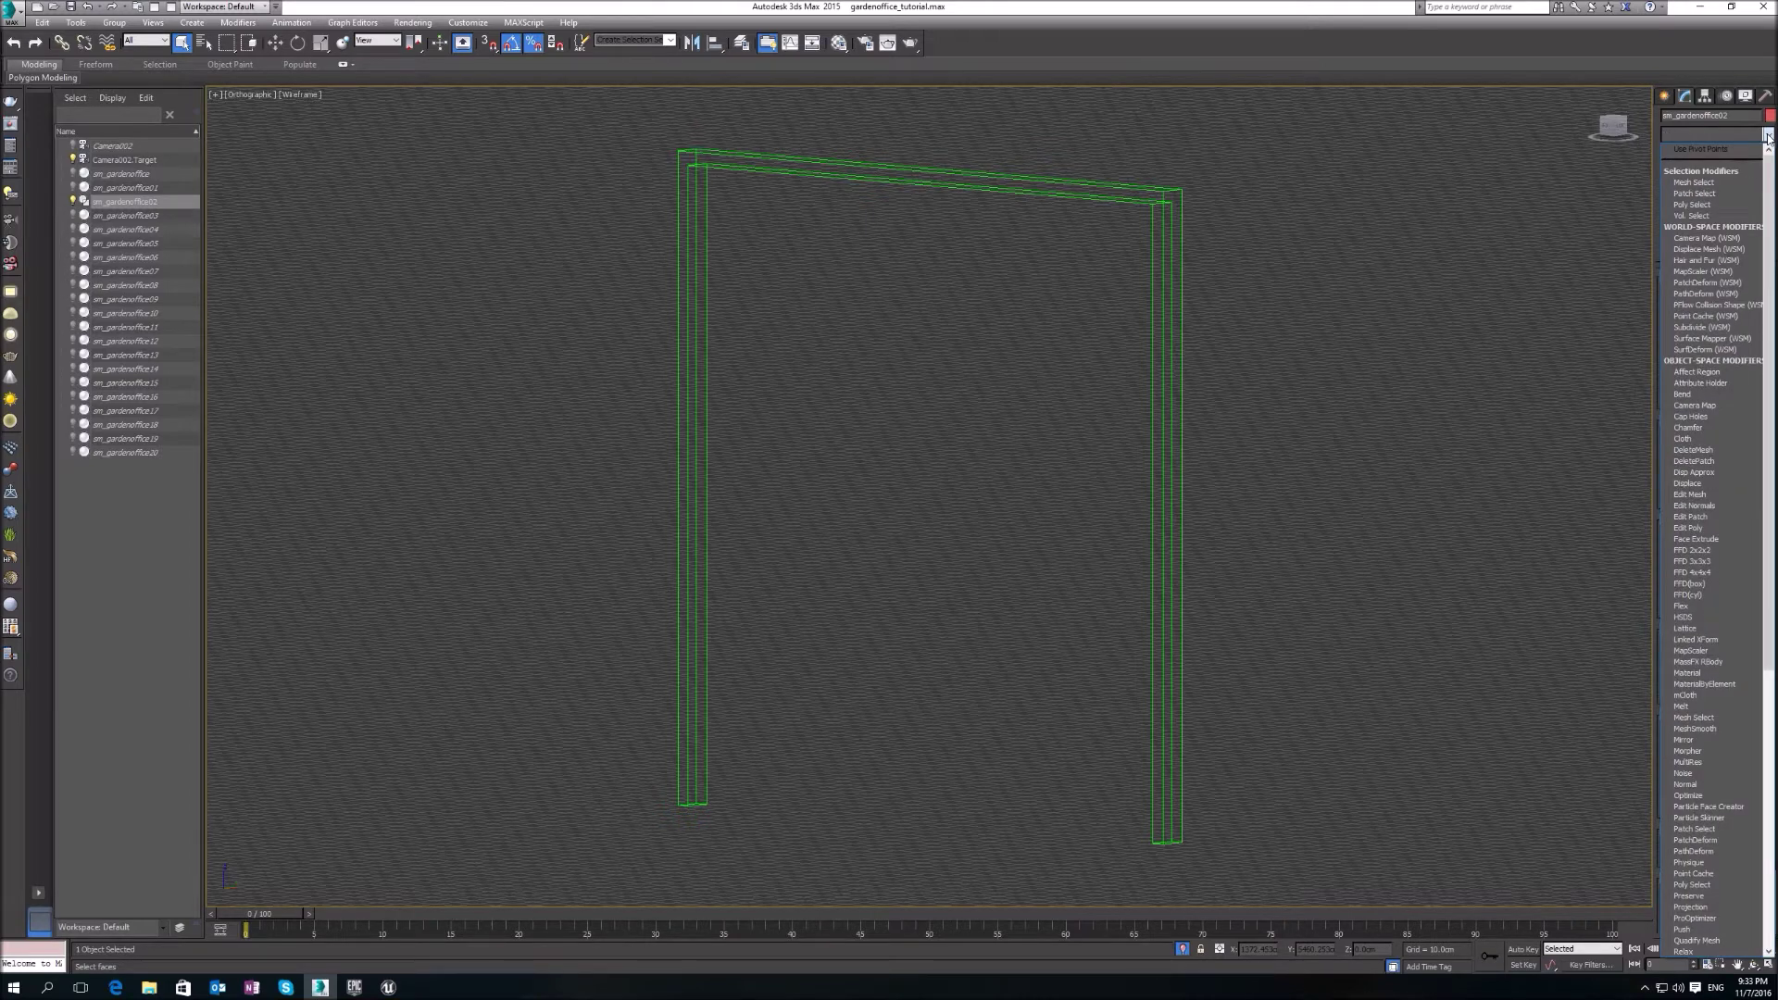
pyautogui.press('u')
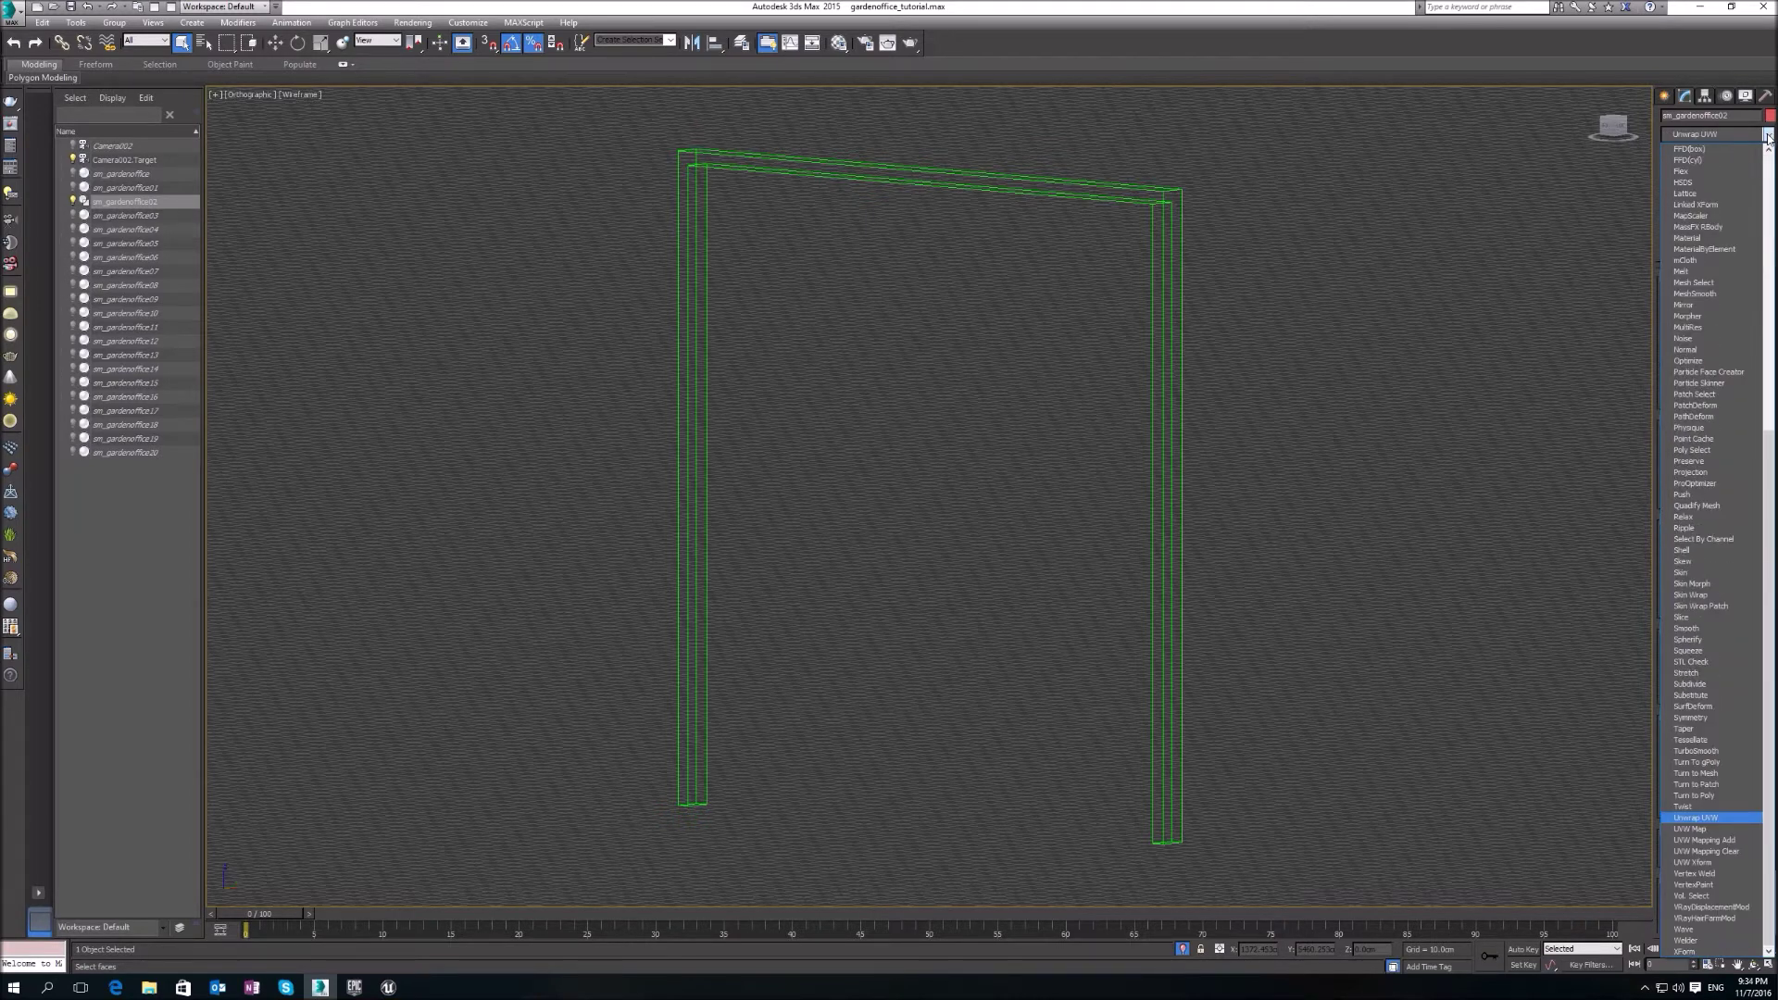
pyautogui.press('Return')
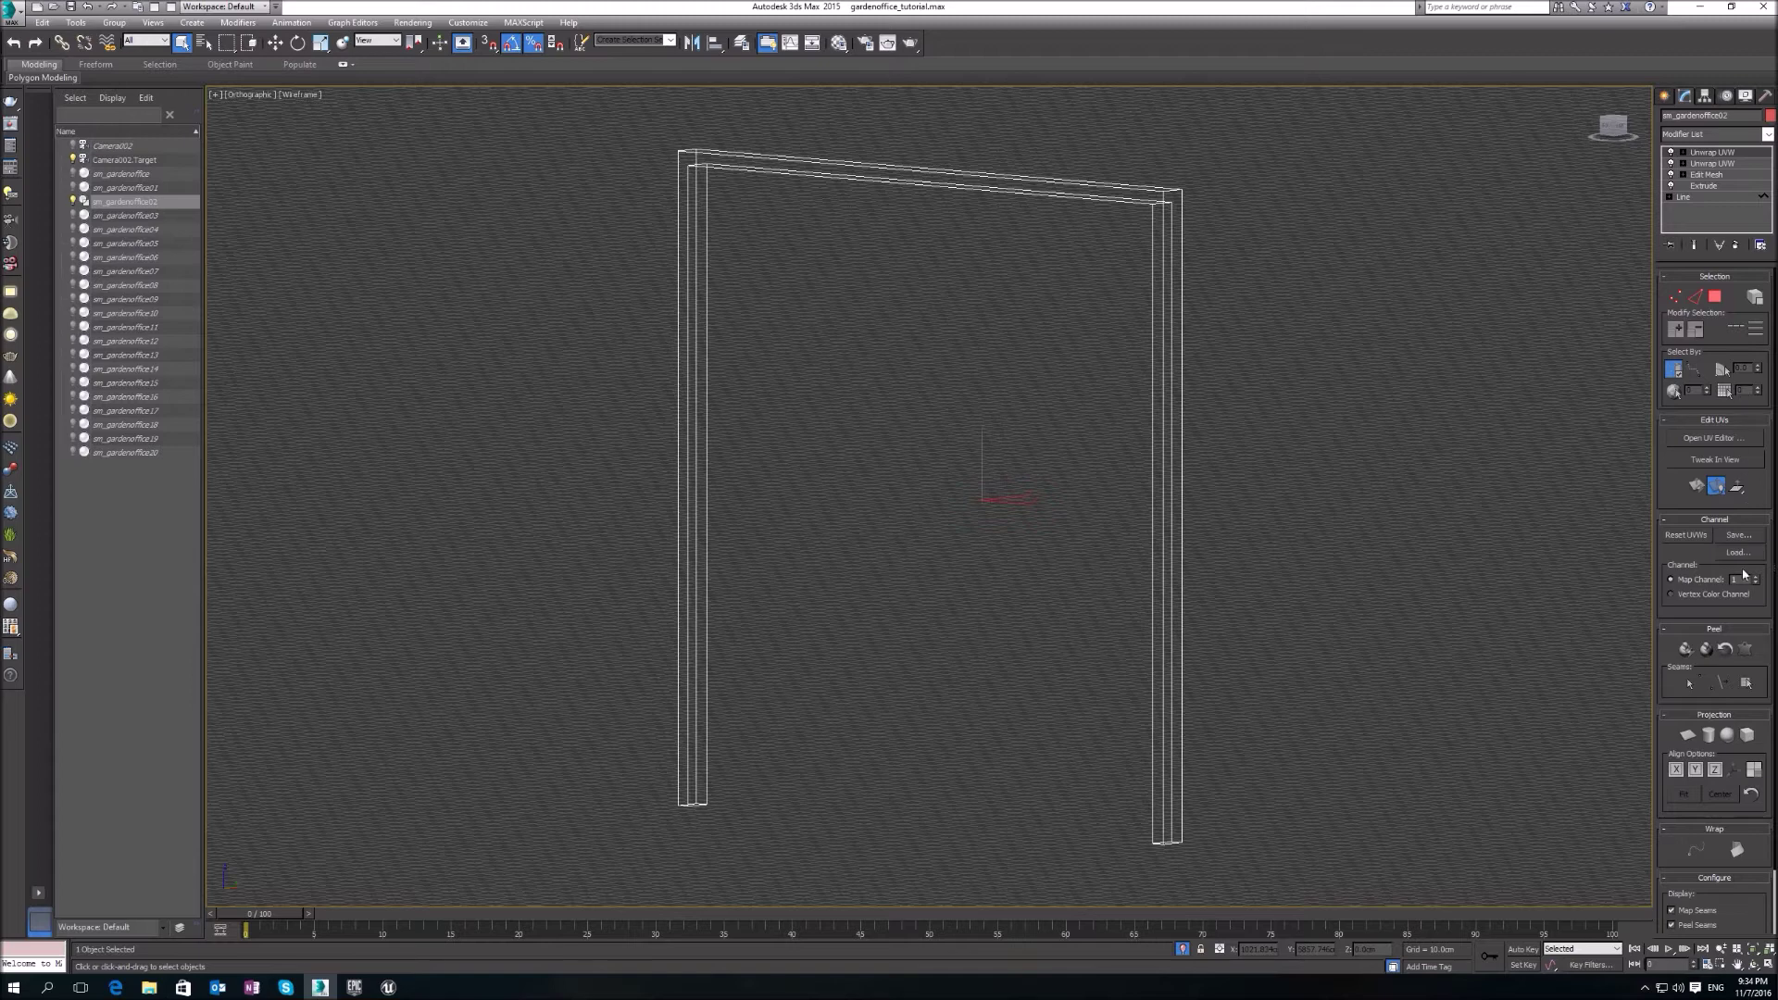
pyautogui.click(1704, 163)
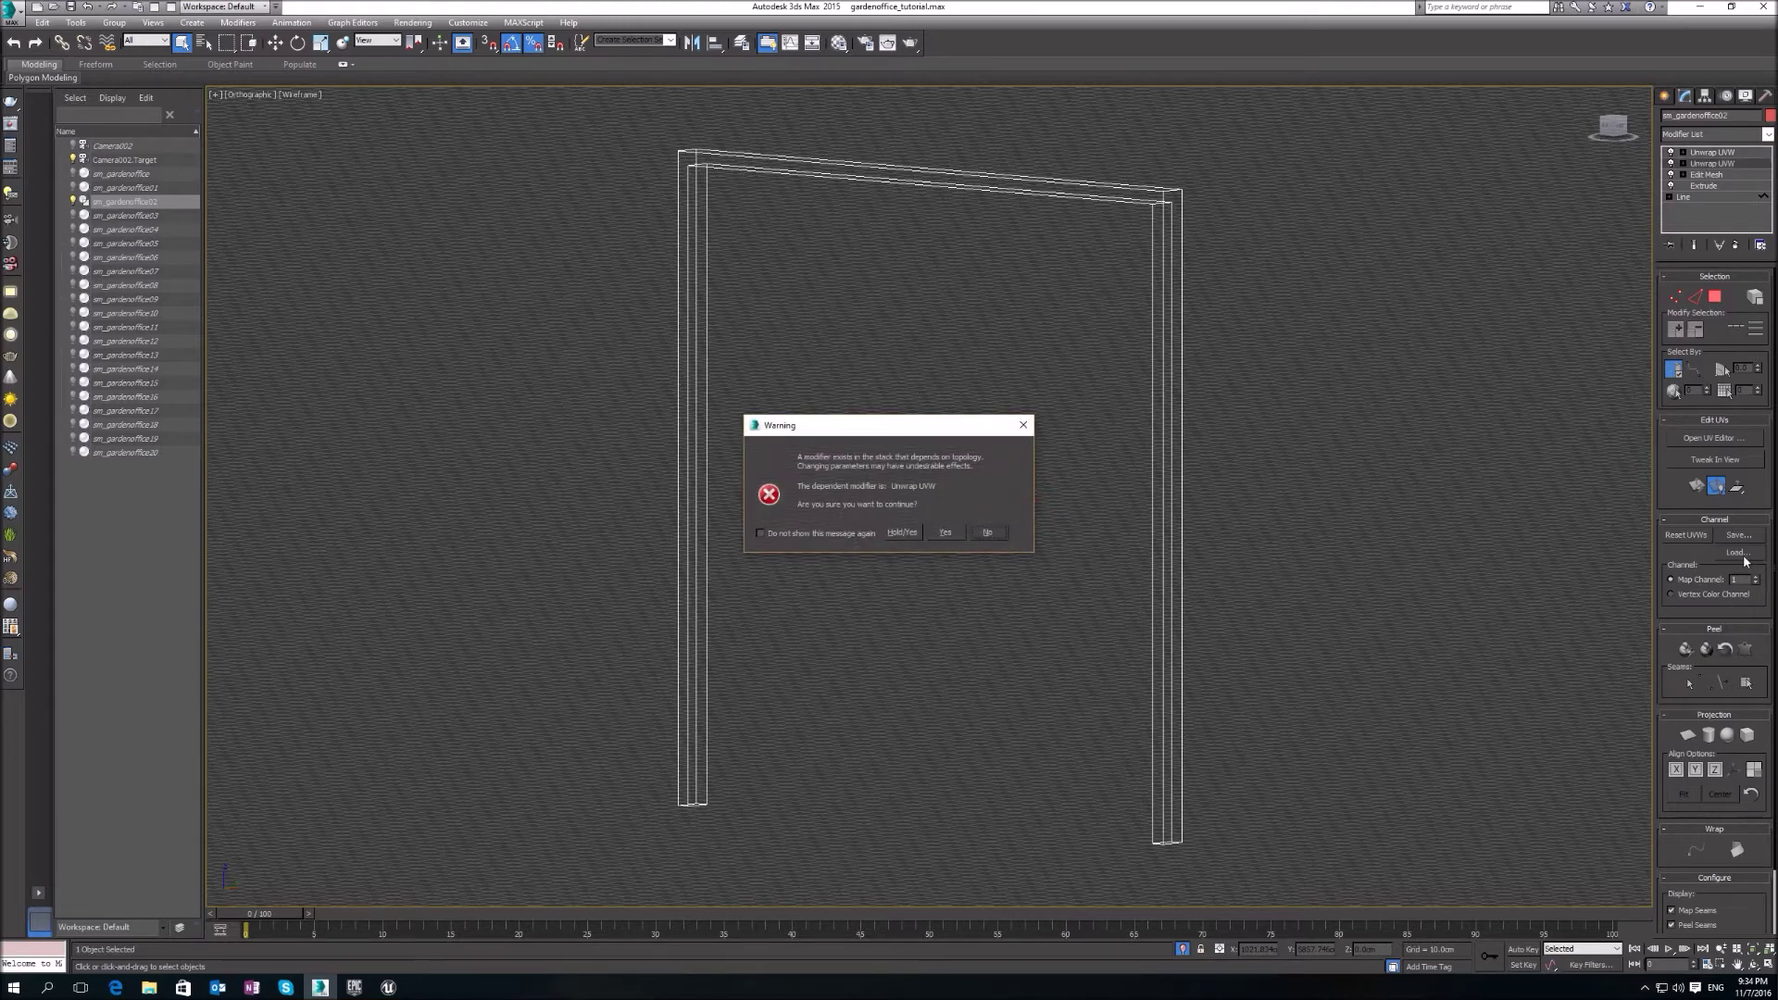
pyautogui.click(1024, 425)
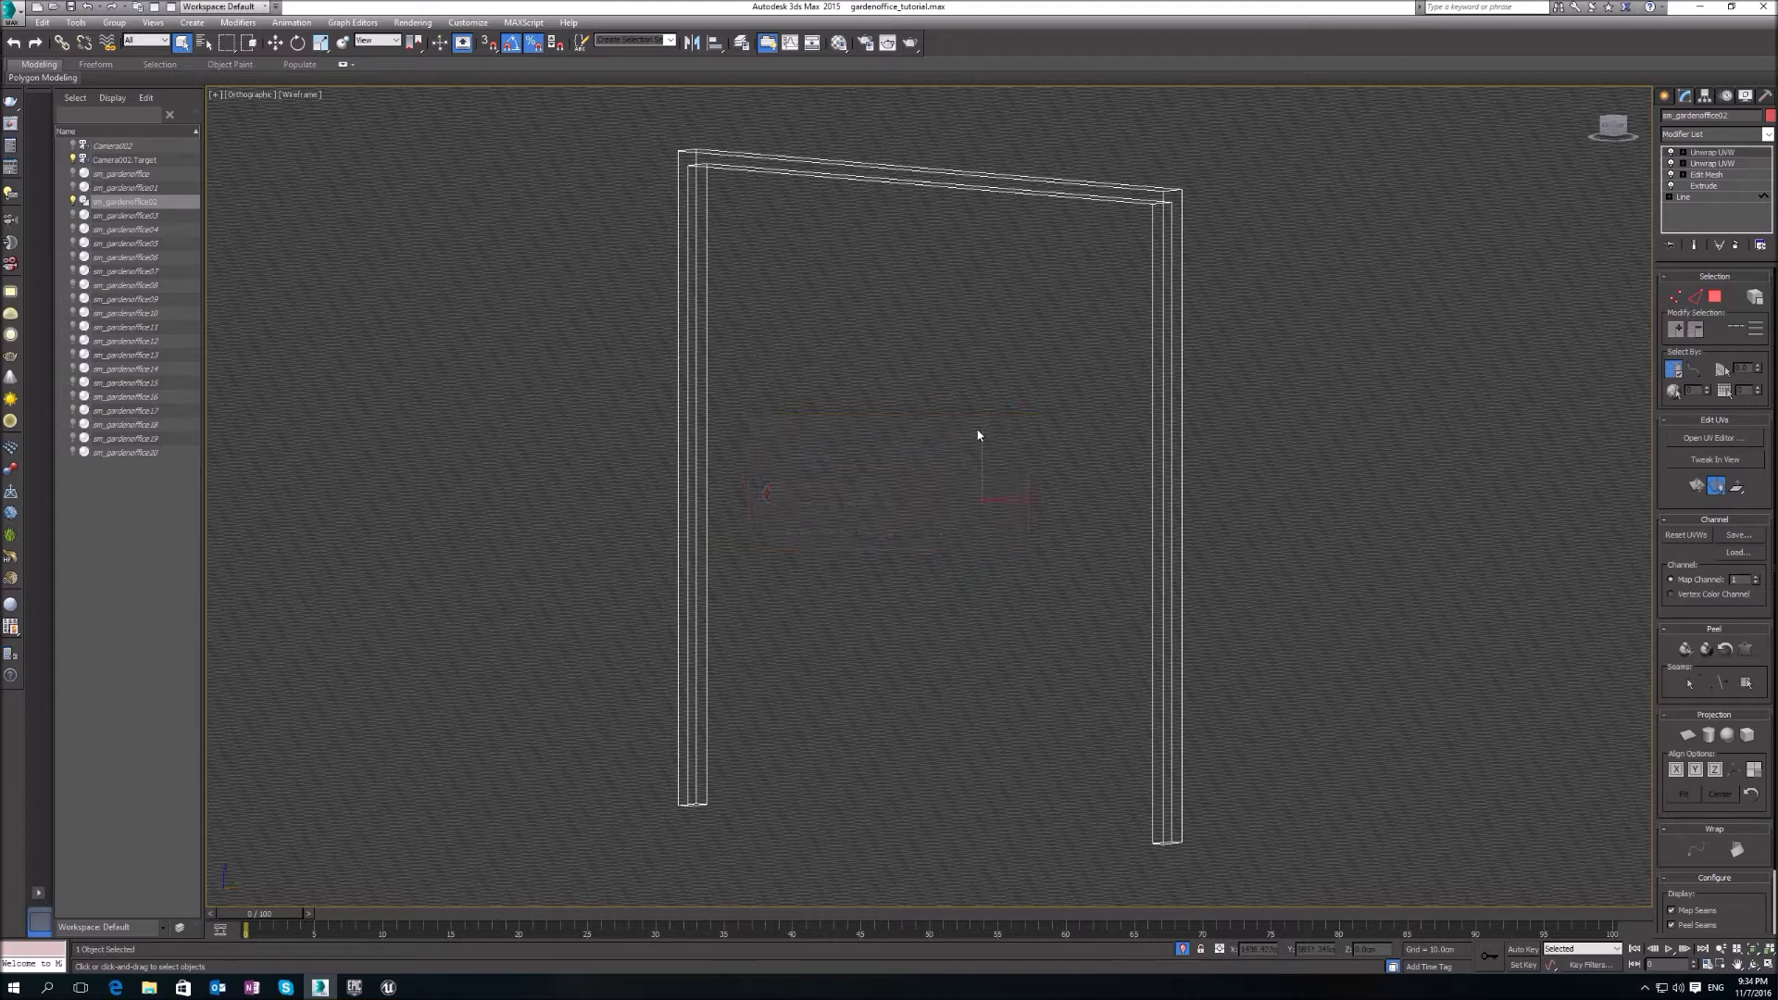
# - Export the selected sm_gardenoffice02 as an FBX file to the Lesson 1.4 export folder using the UE4 FBX Exporter
pyautogui.click(8, 16)
pyautogui.click(503, 180)
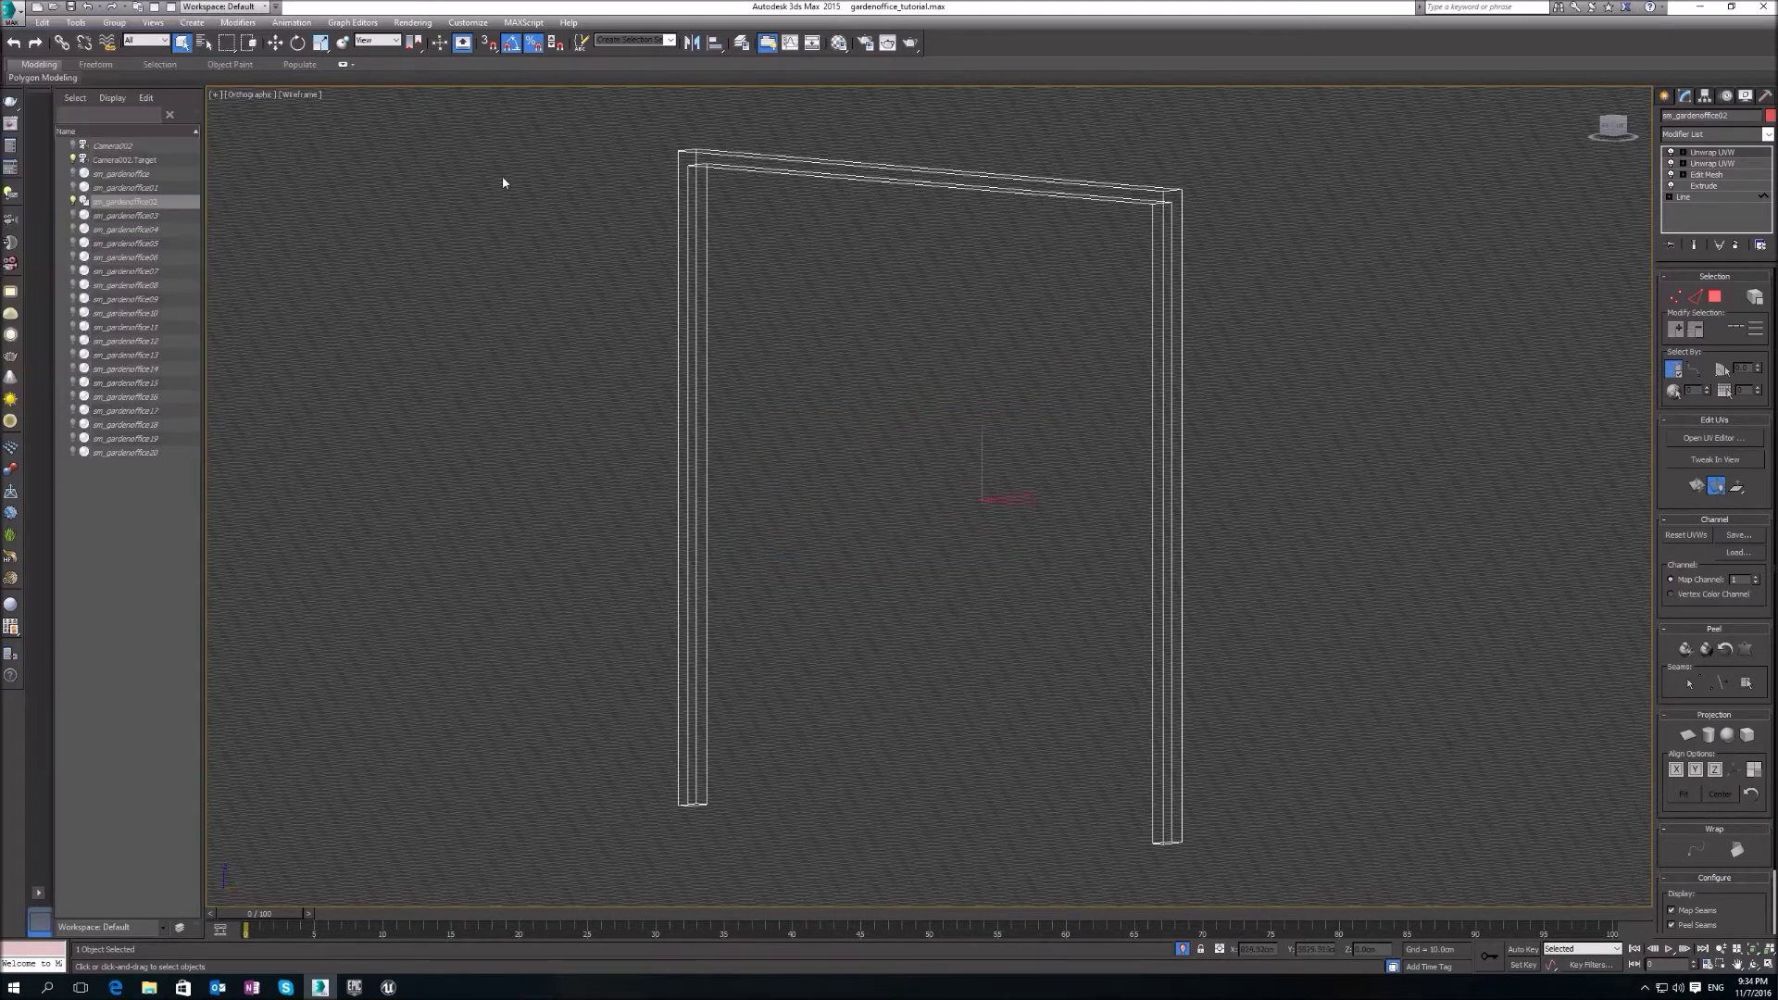
pyautogui.click(156, 12)
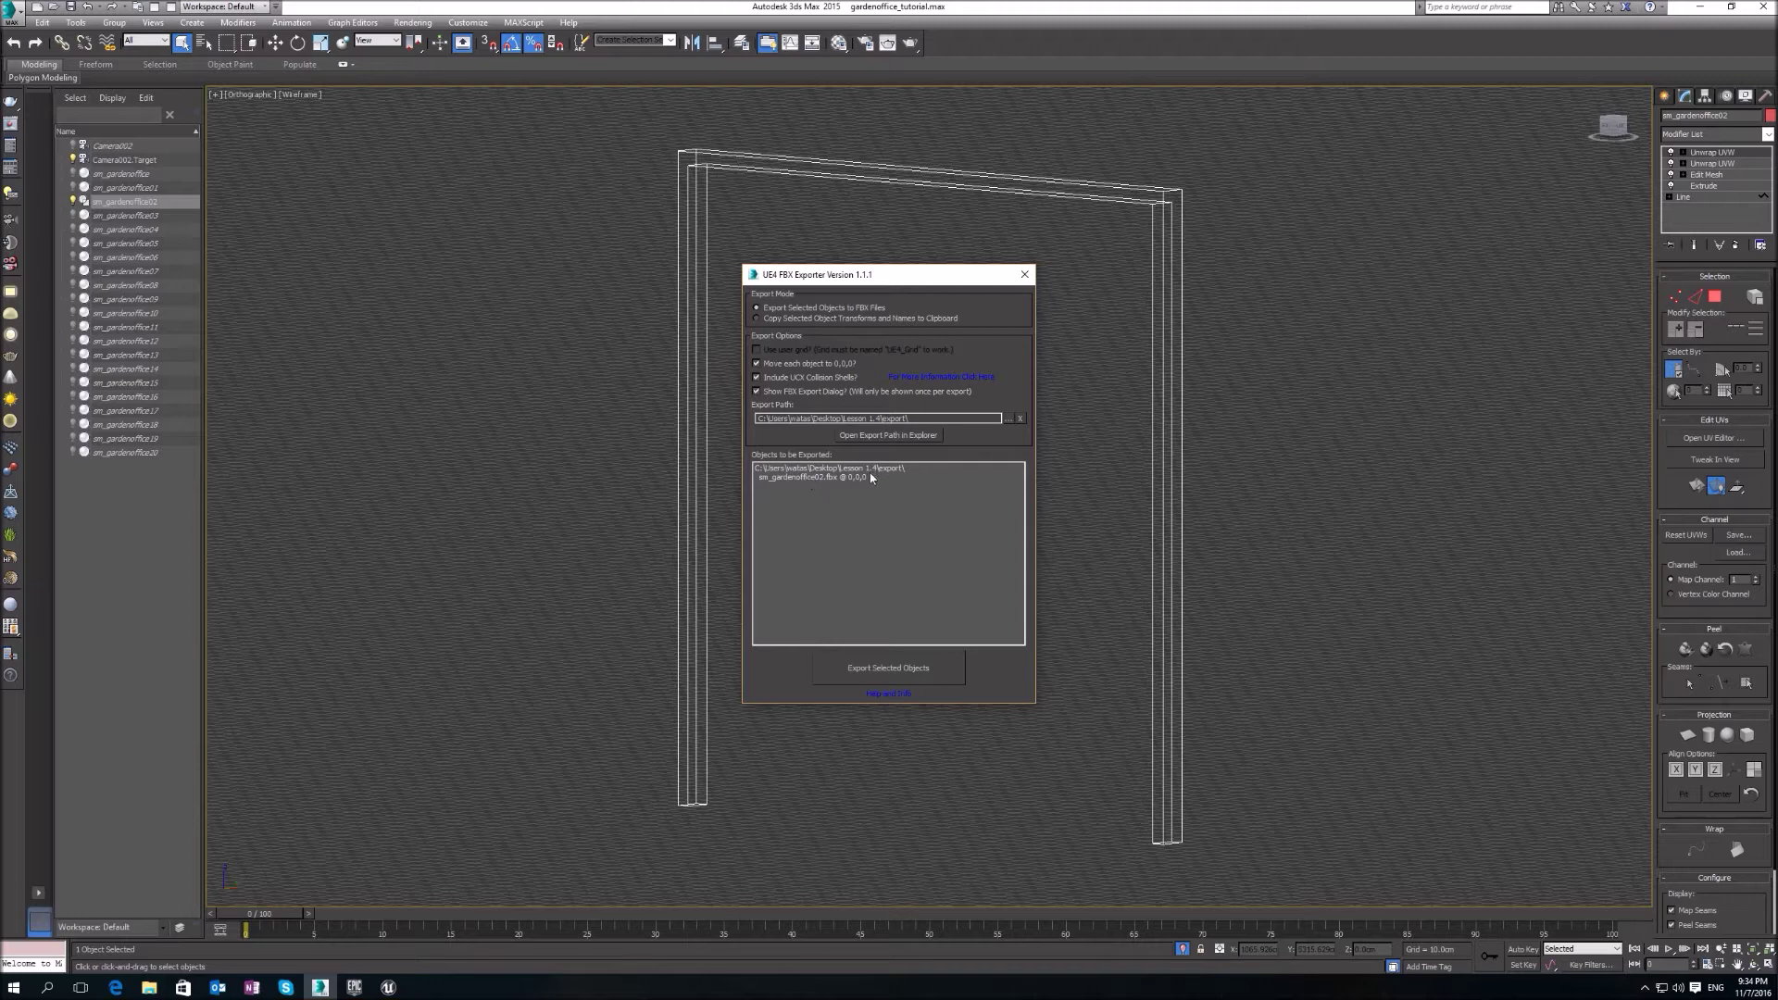
pyautogui.click(887, 669)
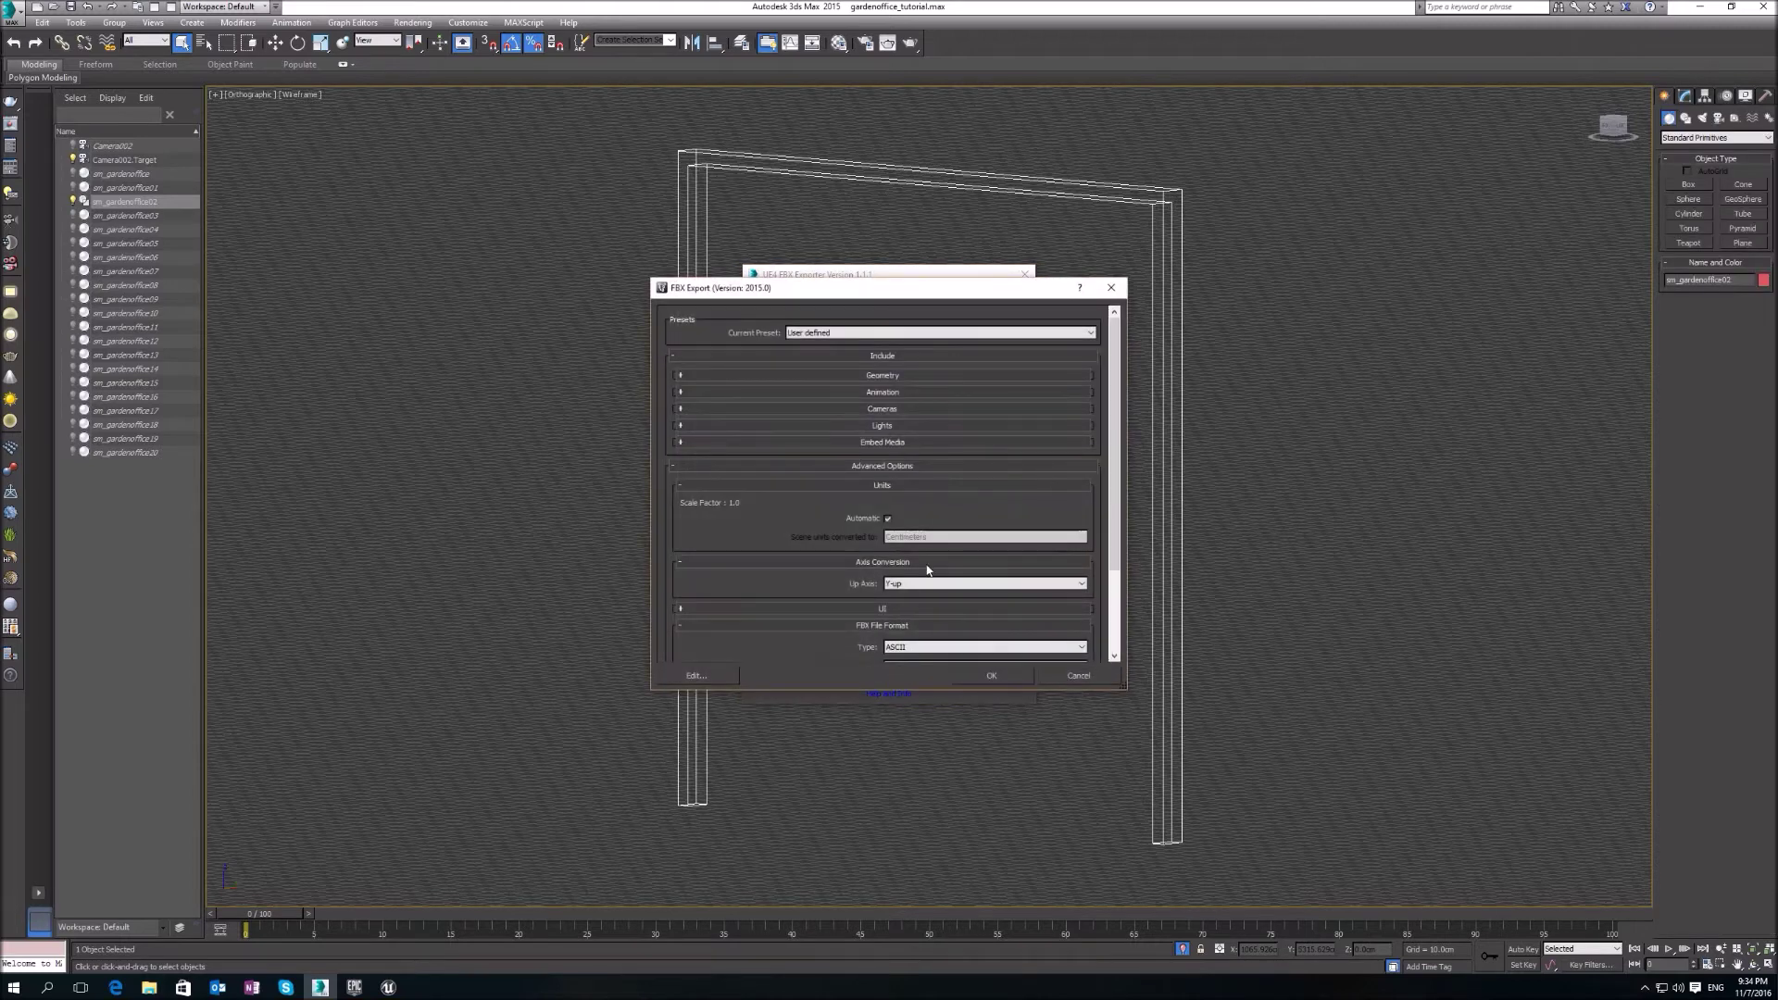
pyautogui.scroll(-3, 928, 570)
pyautogui.click(1006, 672)
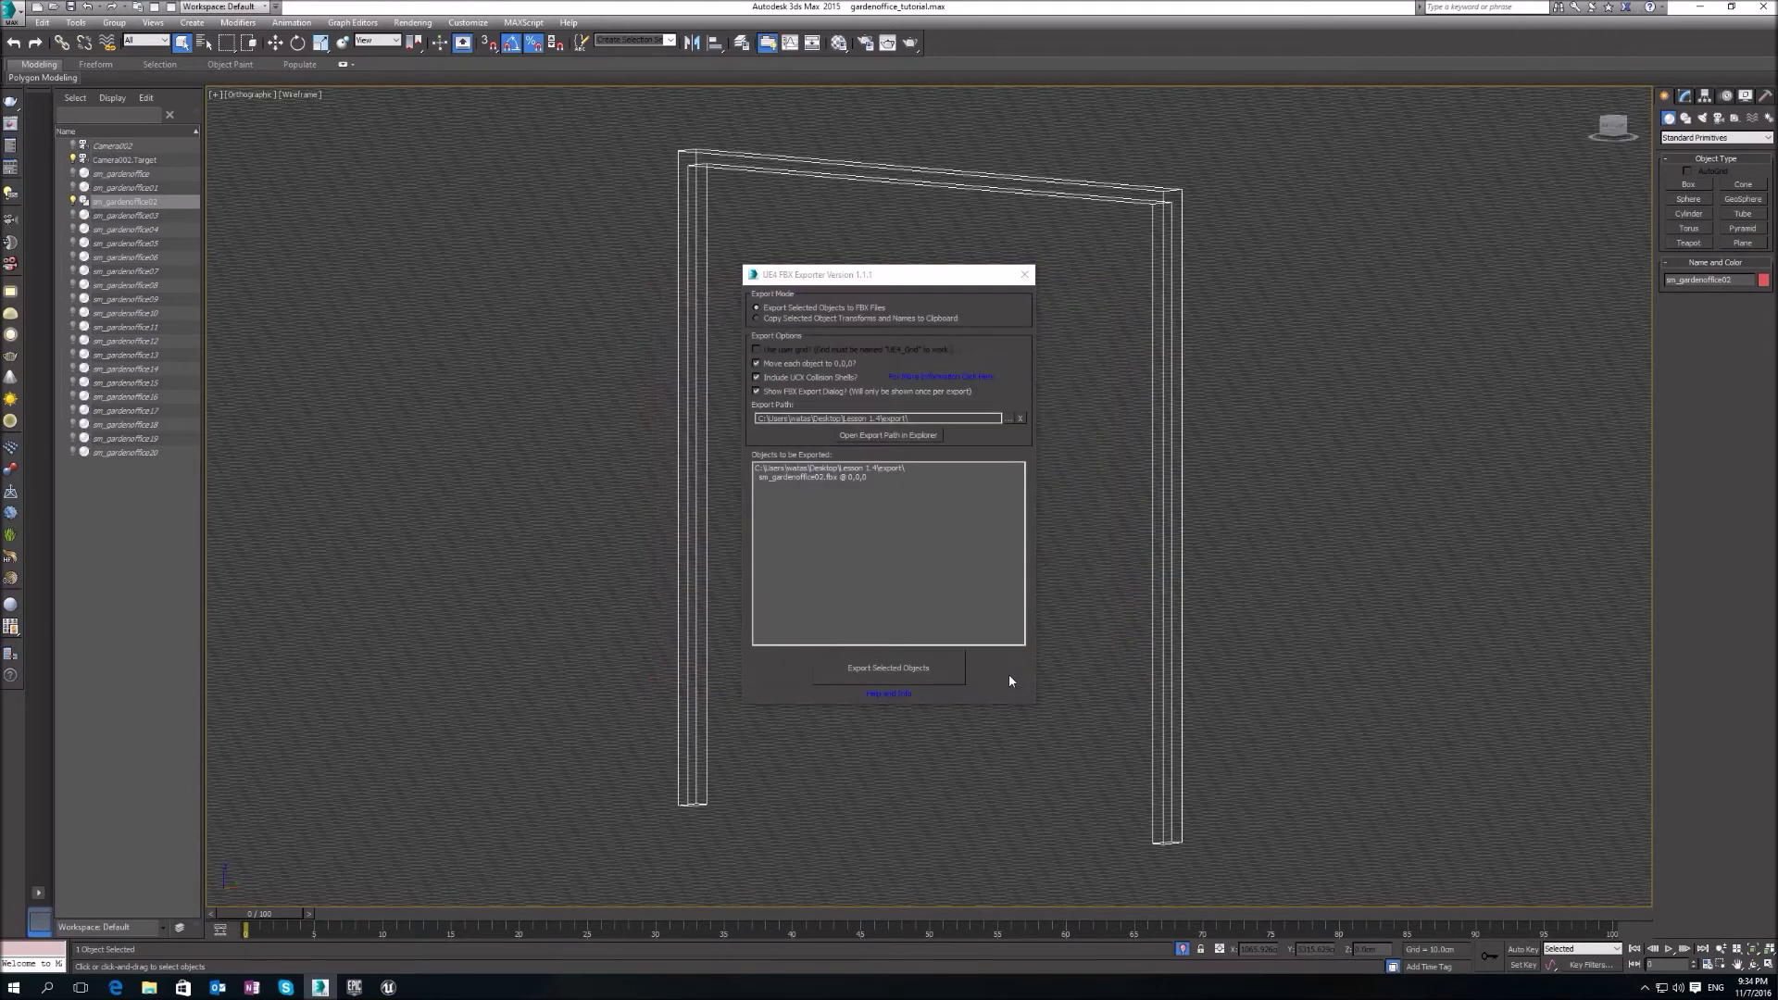
# - Switch to the Unreal Engine editor and show the contents of the project's Export folder
pyautogui.click(388, 988)
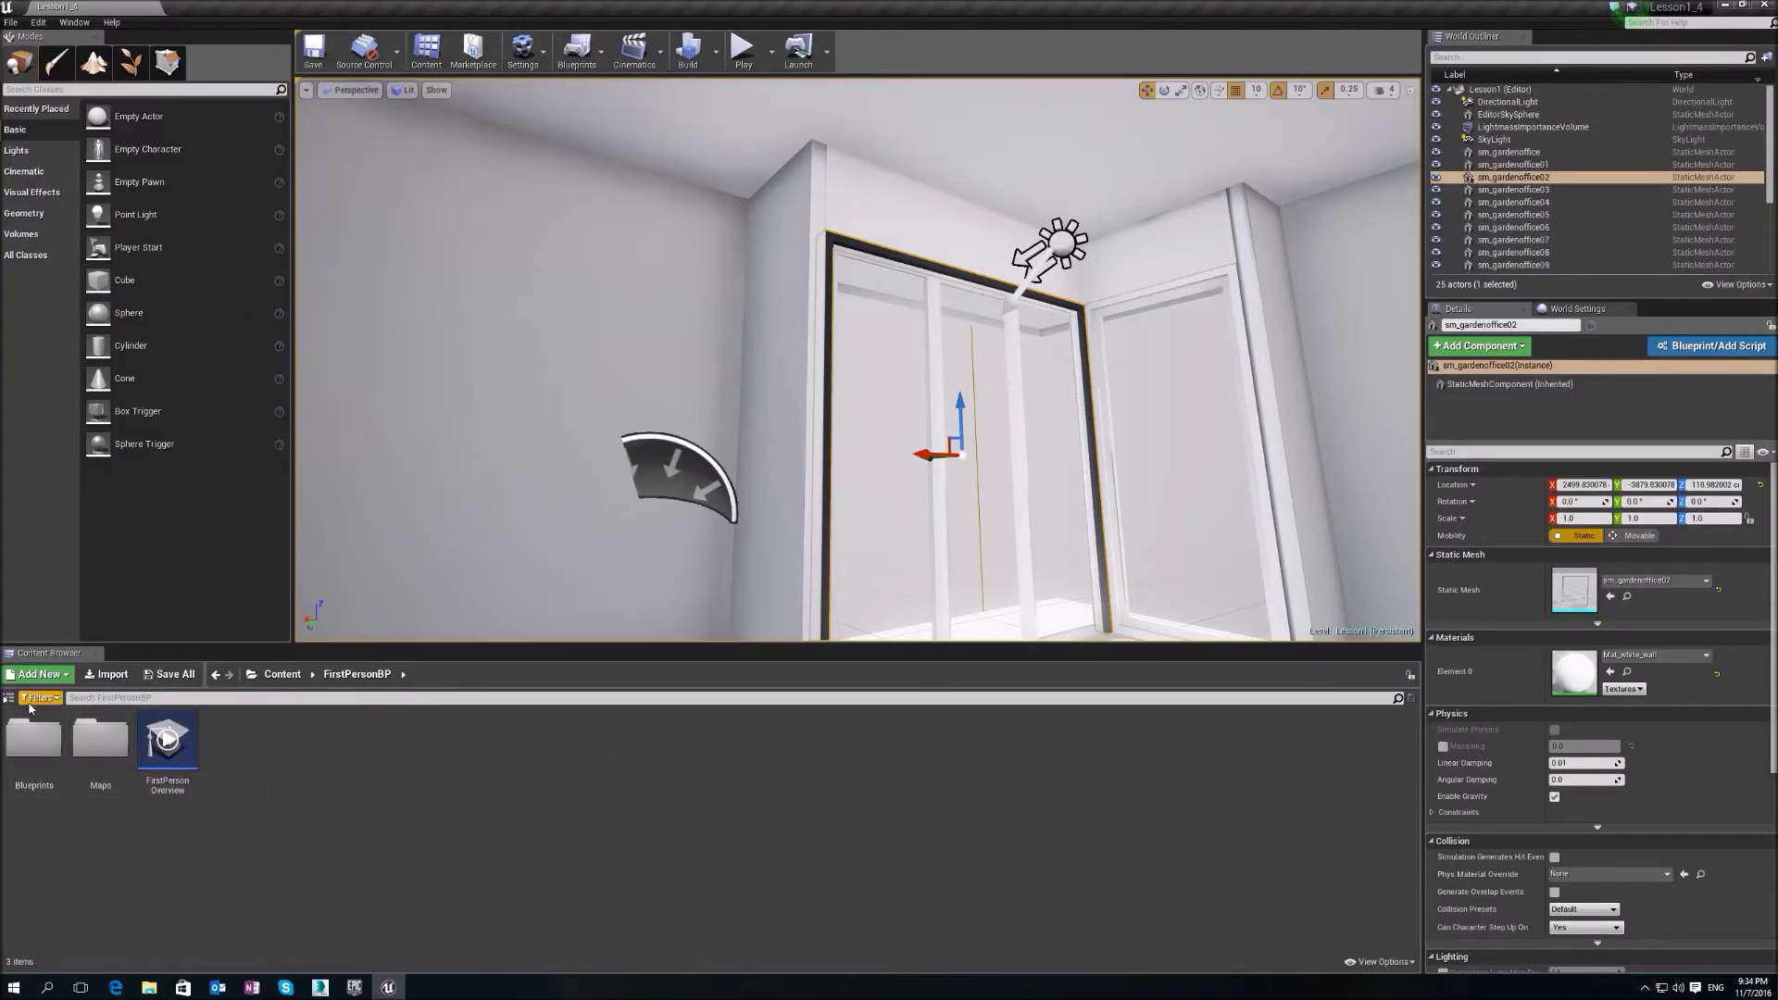
pyautogui.click(9, 698)
pyautogui.click(40, 729)
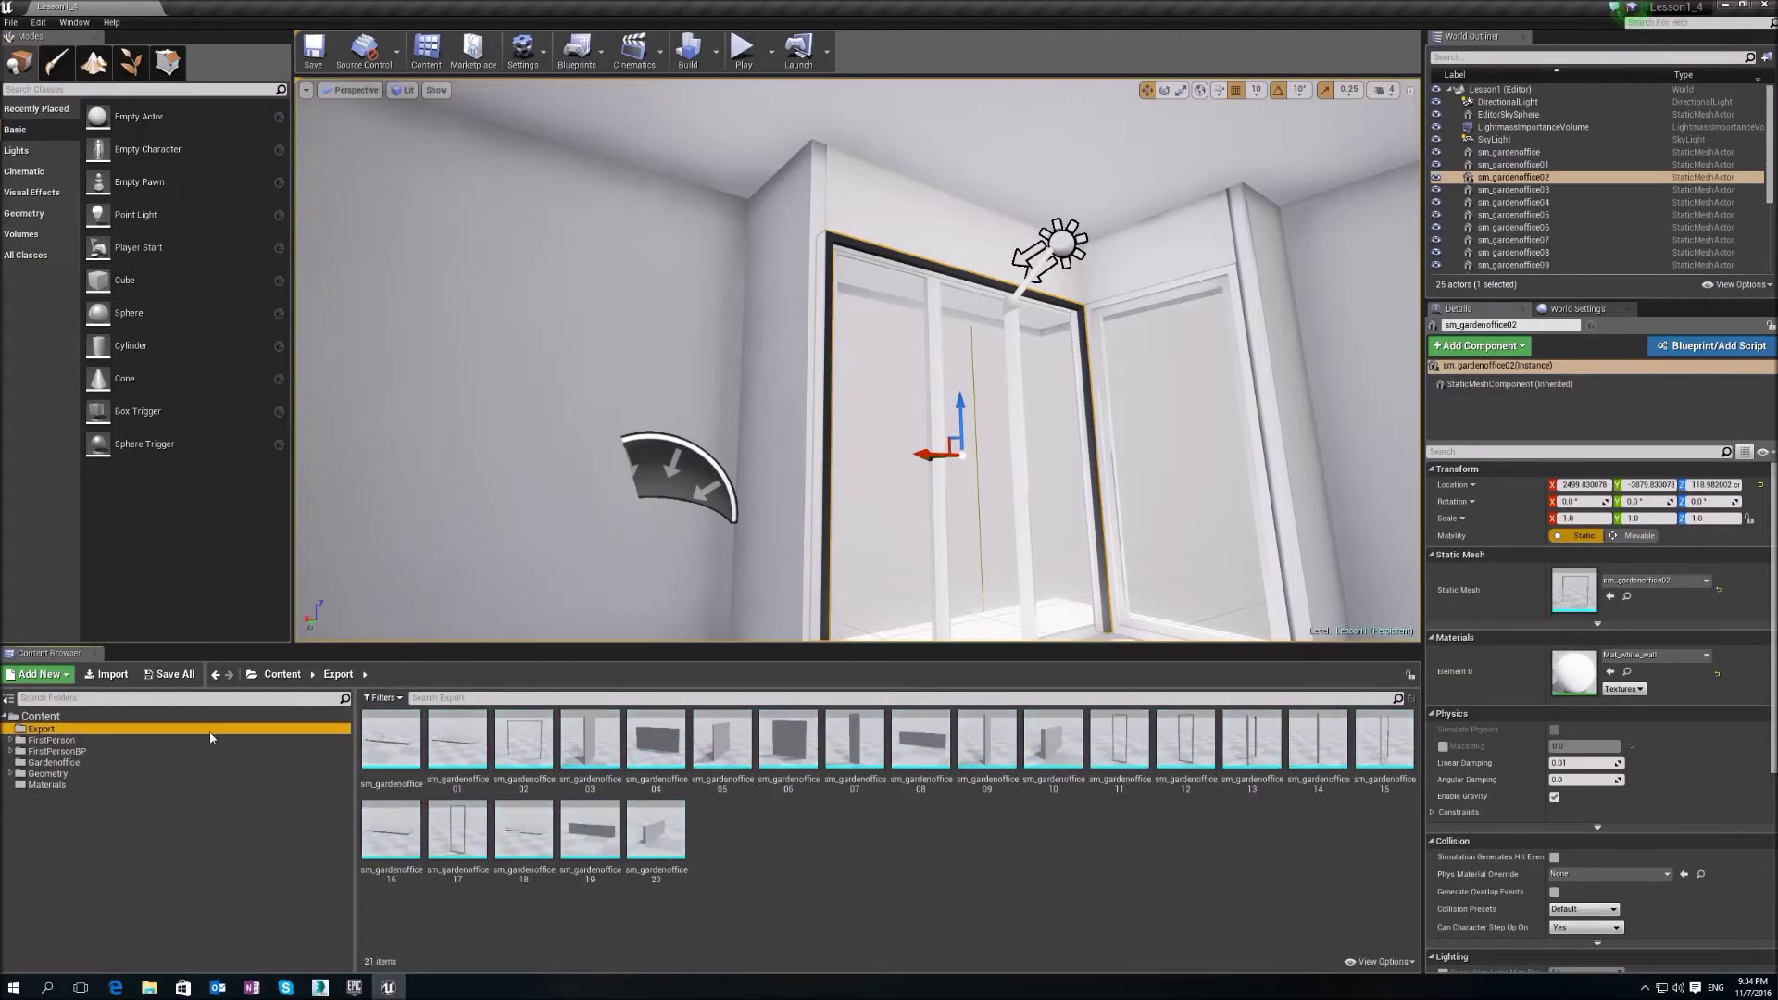
# - Import sm_gardenoffice02.fbx from the Lesson 1.4 export folder and agree to overwrite the existing asset
pyautogui.click(107, 674)
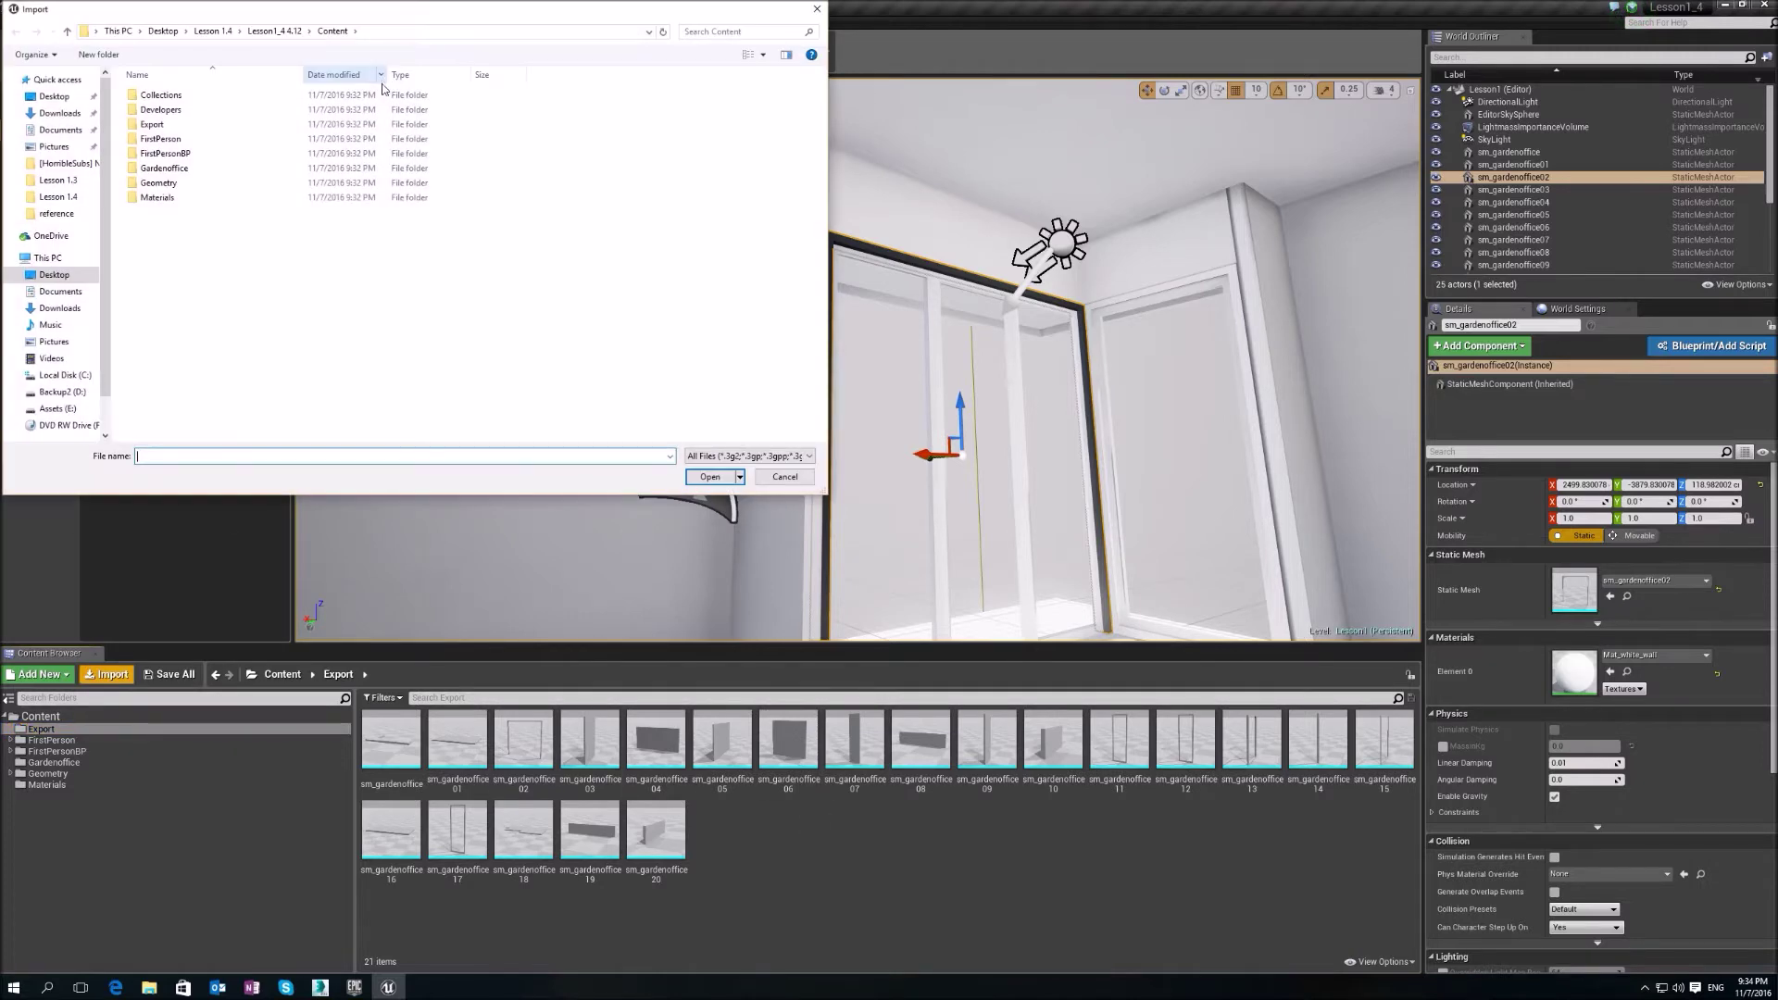
pyautogui.click(263, 30)
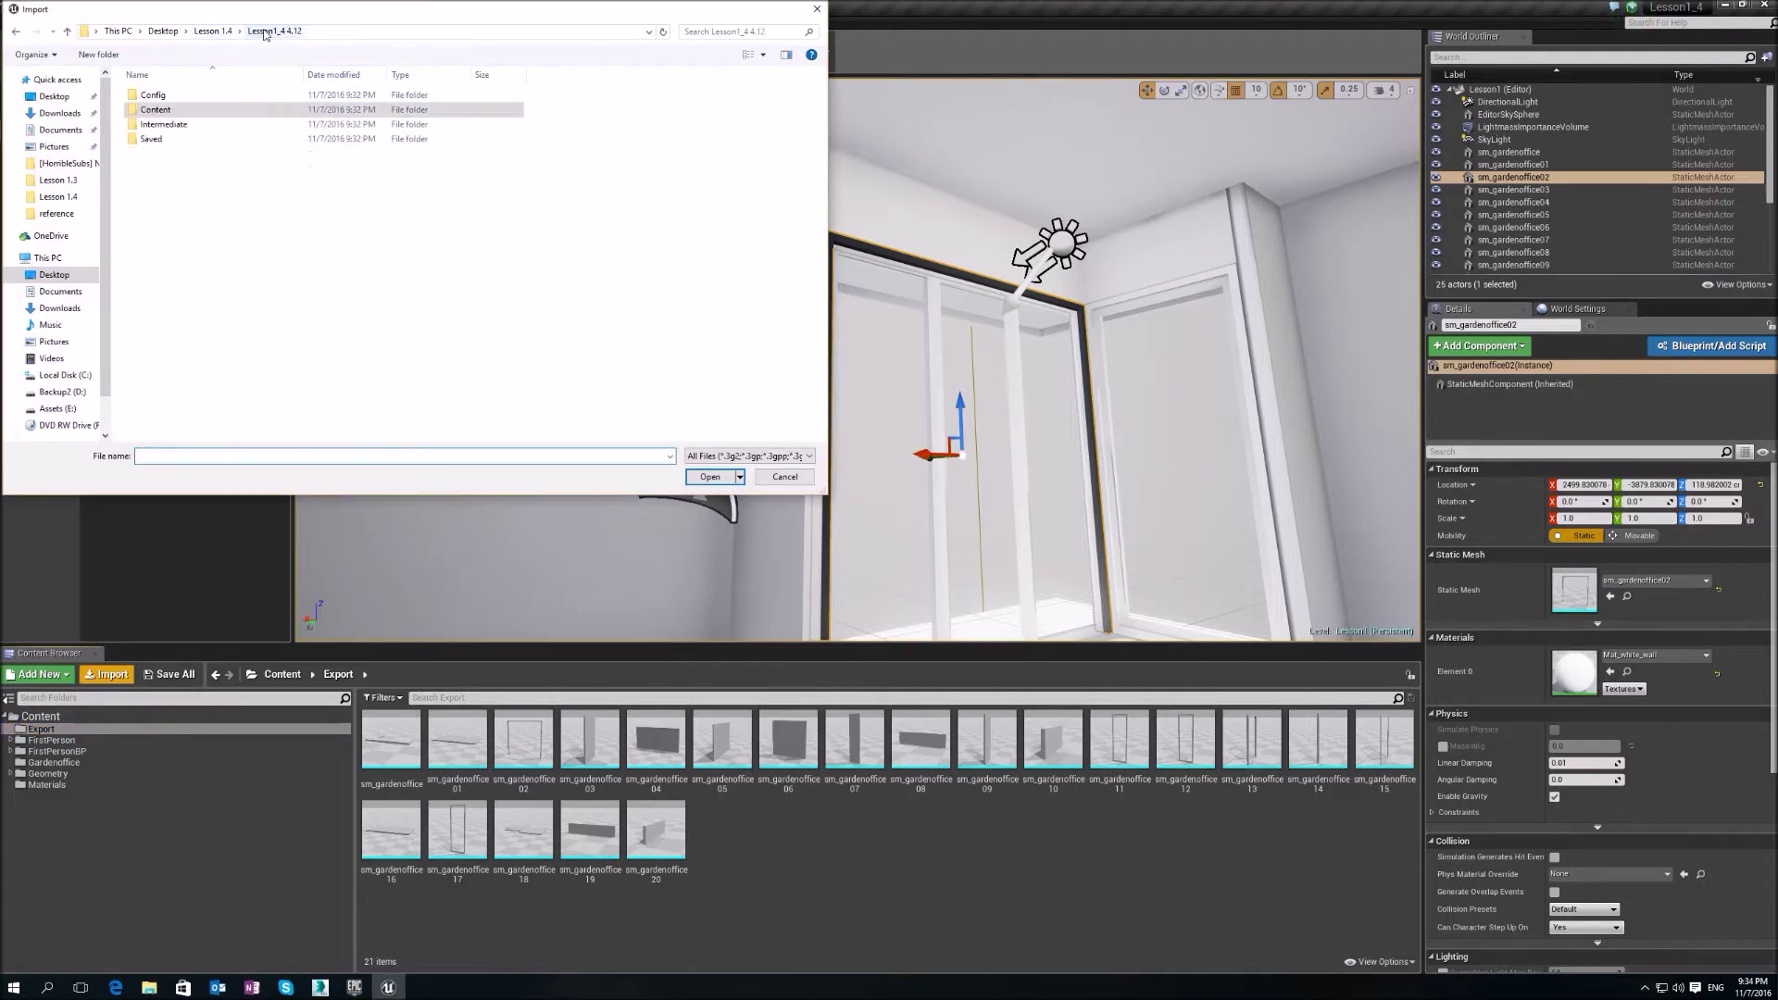
pyautogui.click(213, 31)
pyautogui.doubleClick(155, 94)
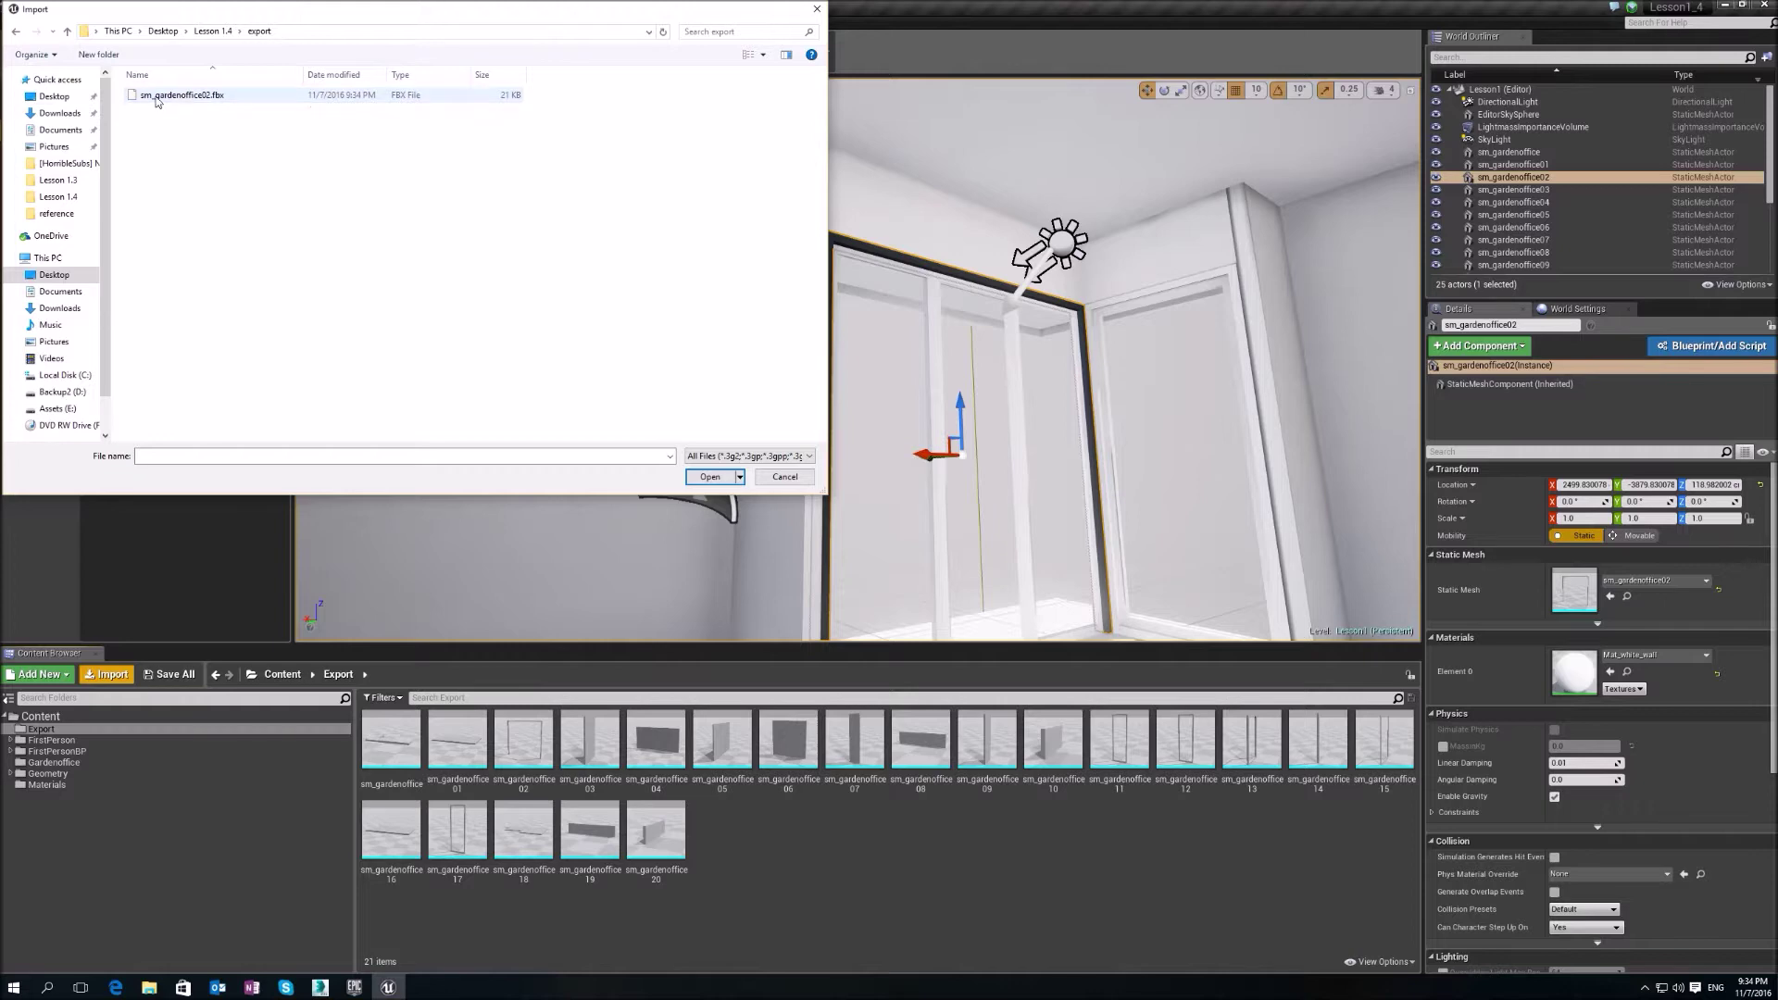
pyautogui.doubleClick(166, 94)
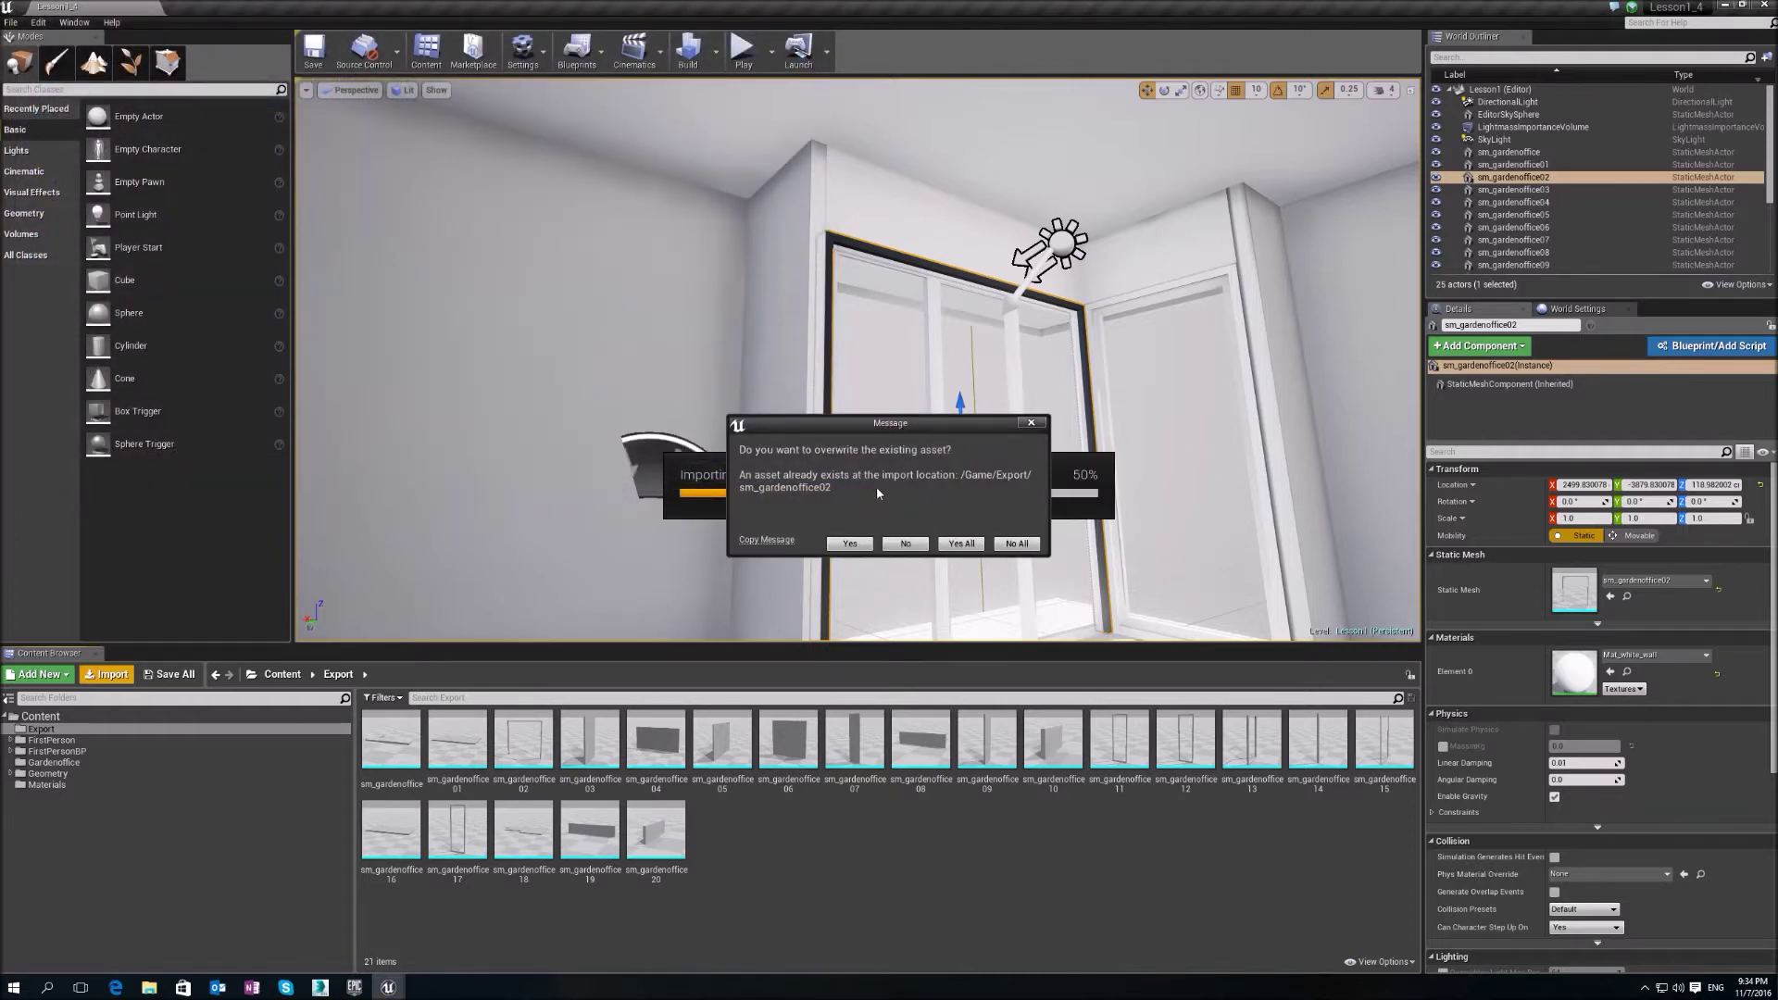
pyautogui.click(962, 544)
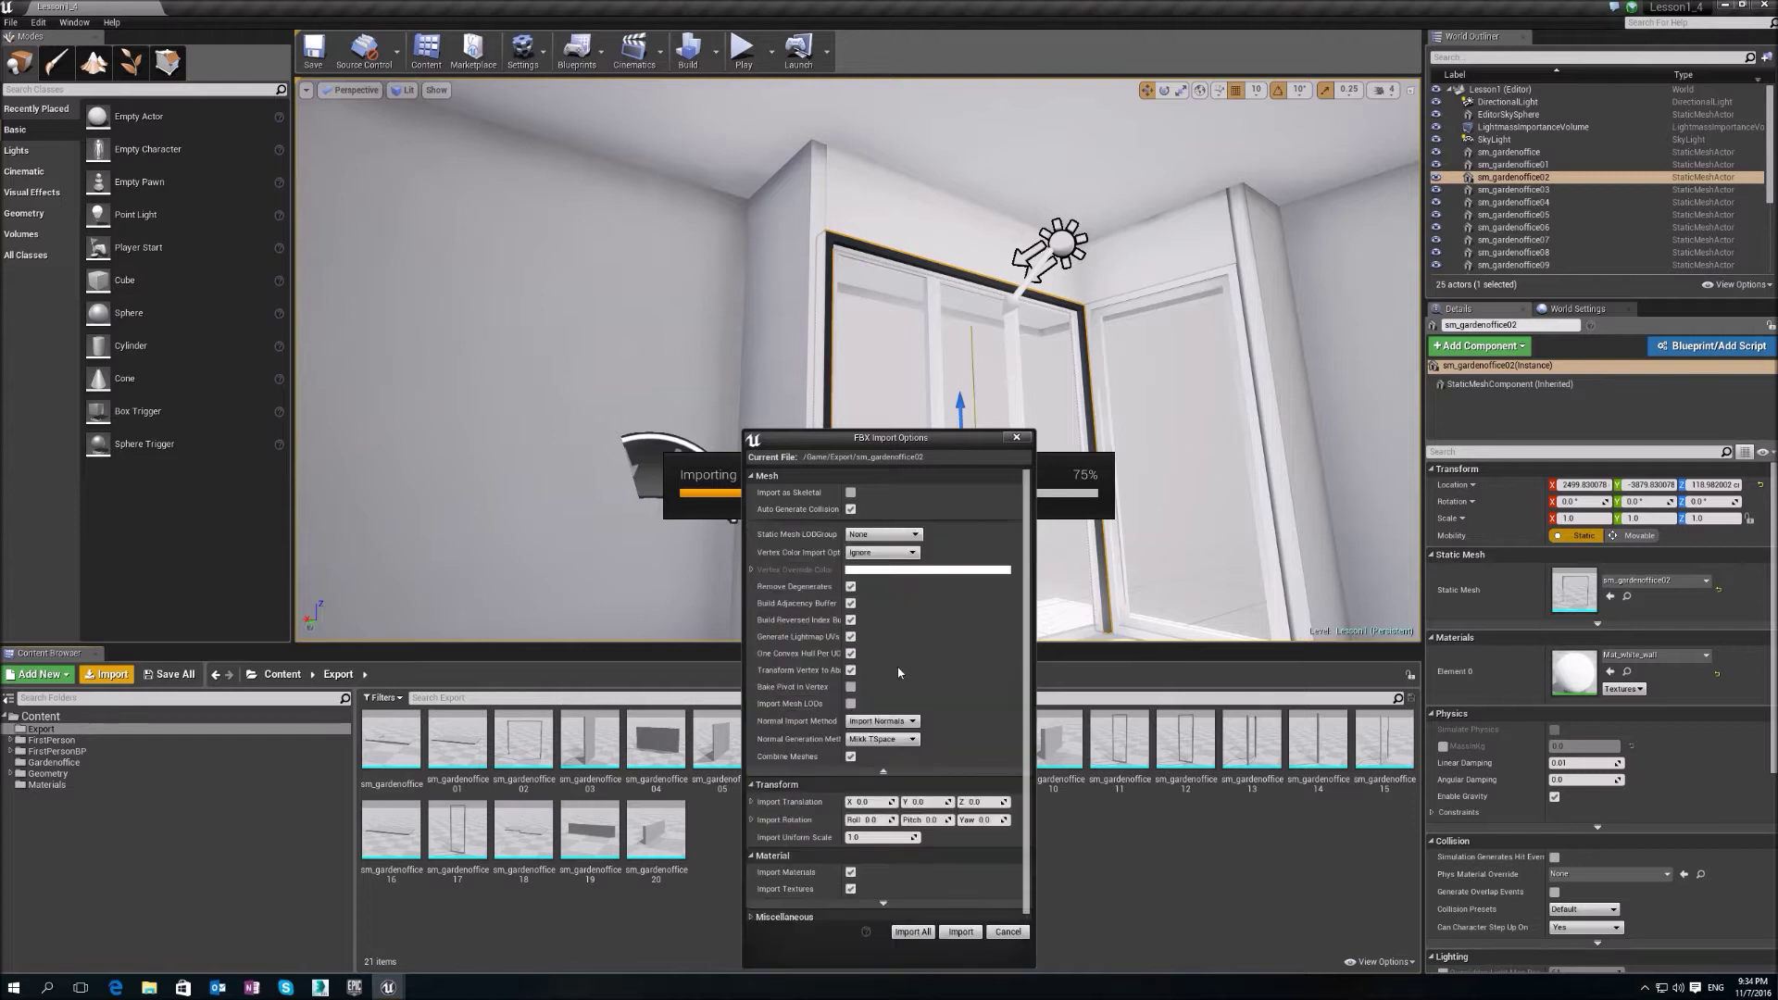
# - Disable Generate Lightmap UVs and Auto Generate Collision in the FBX import options, import all, and dismiss the message log
pyautogui.click(884, 523)
pyautogui.click(885, 903)
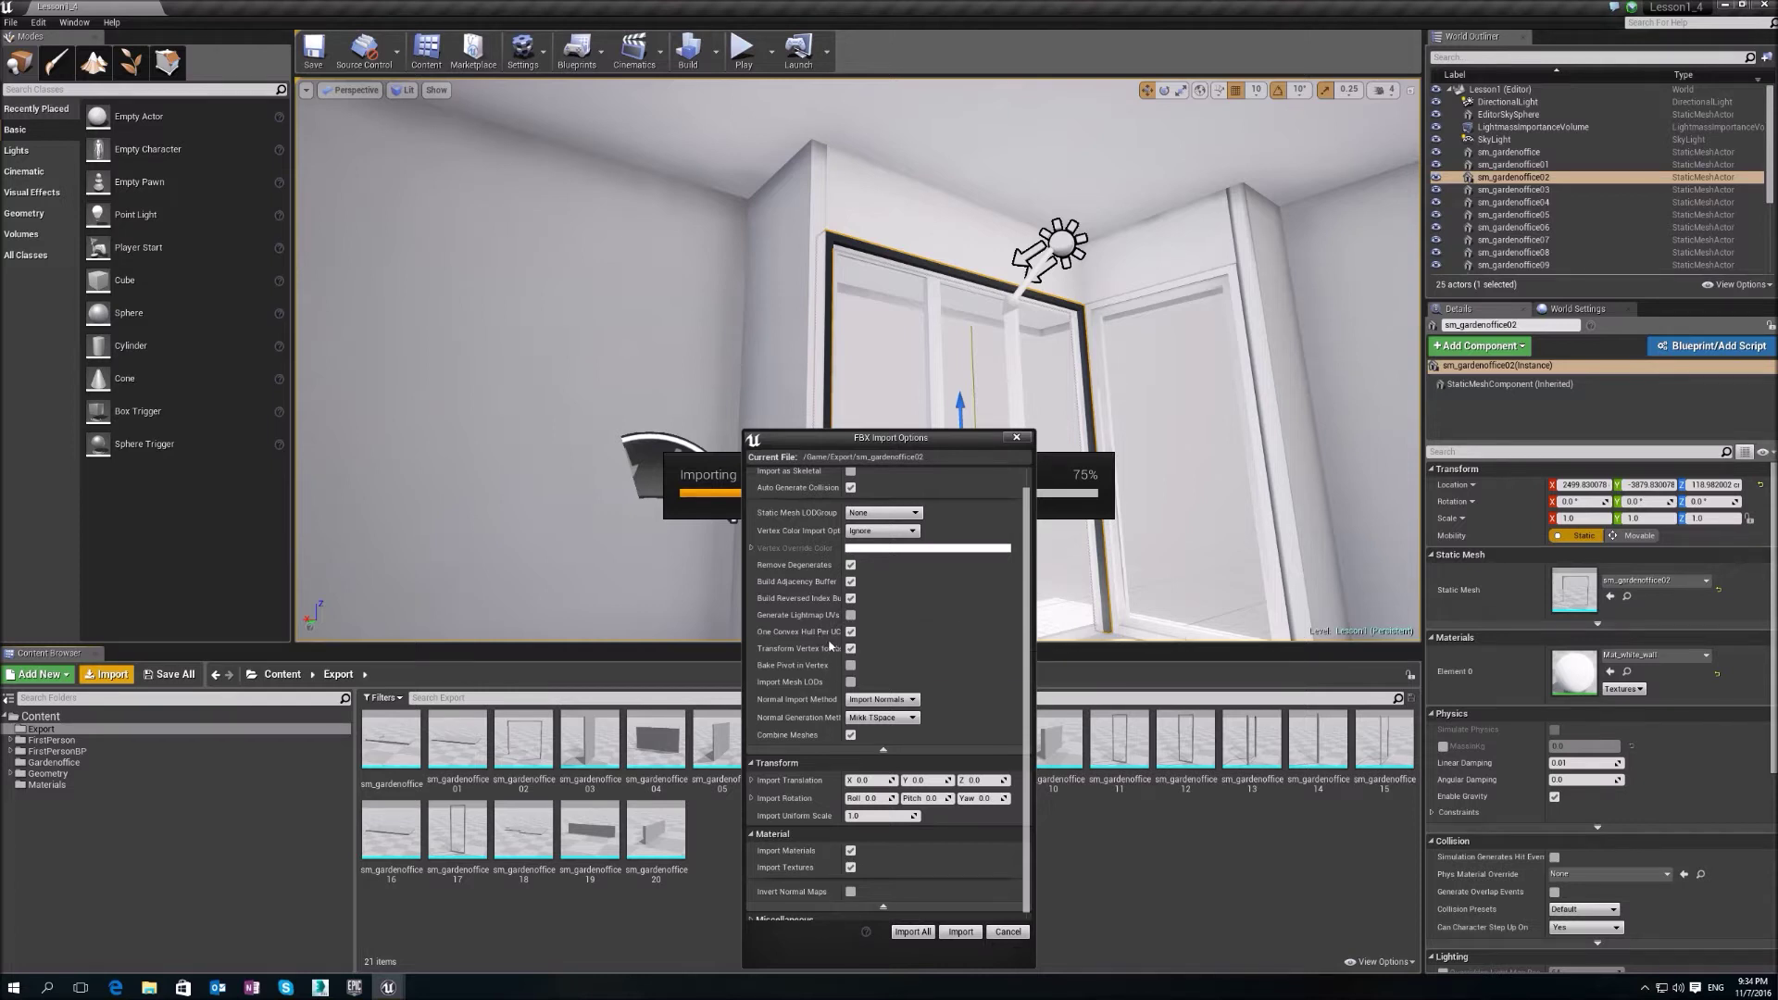
pyautogui.scroll(1, 893, 613)
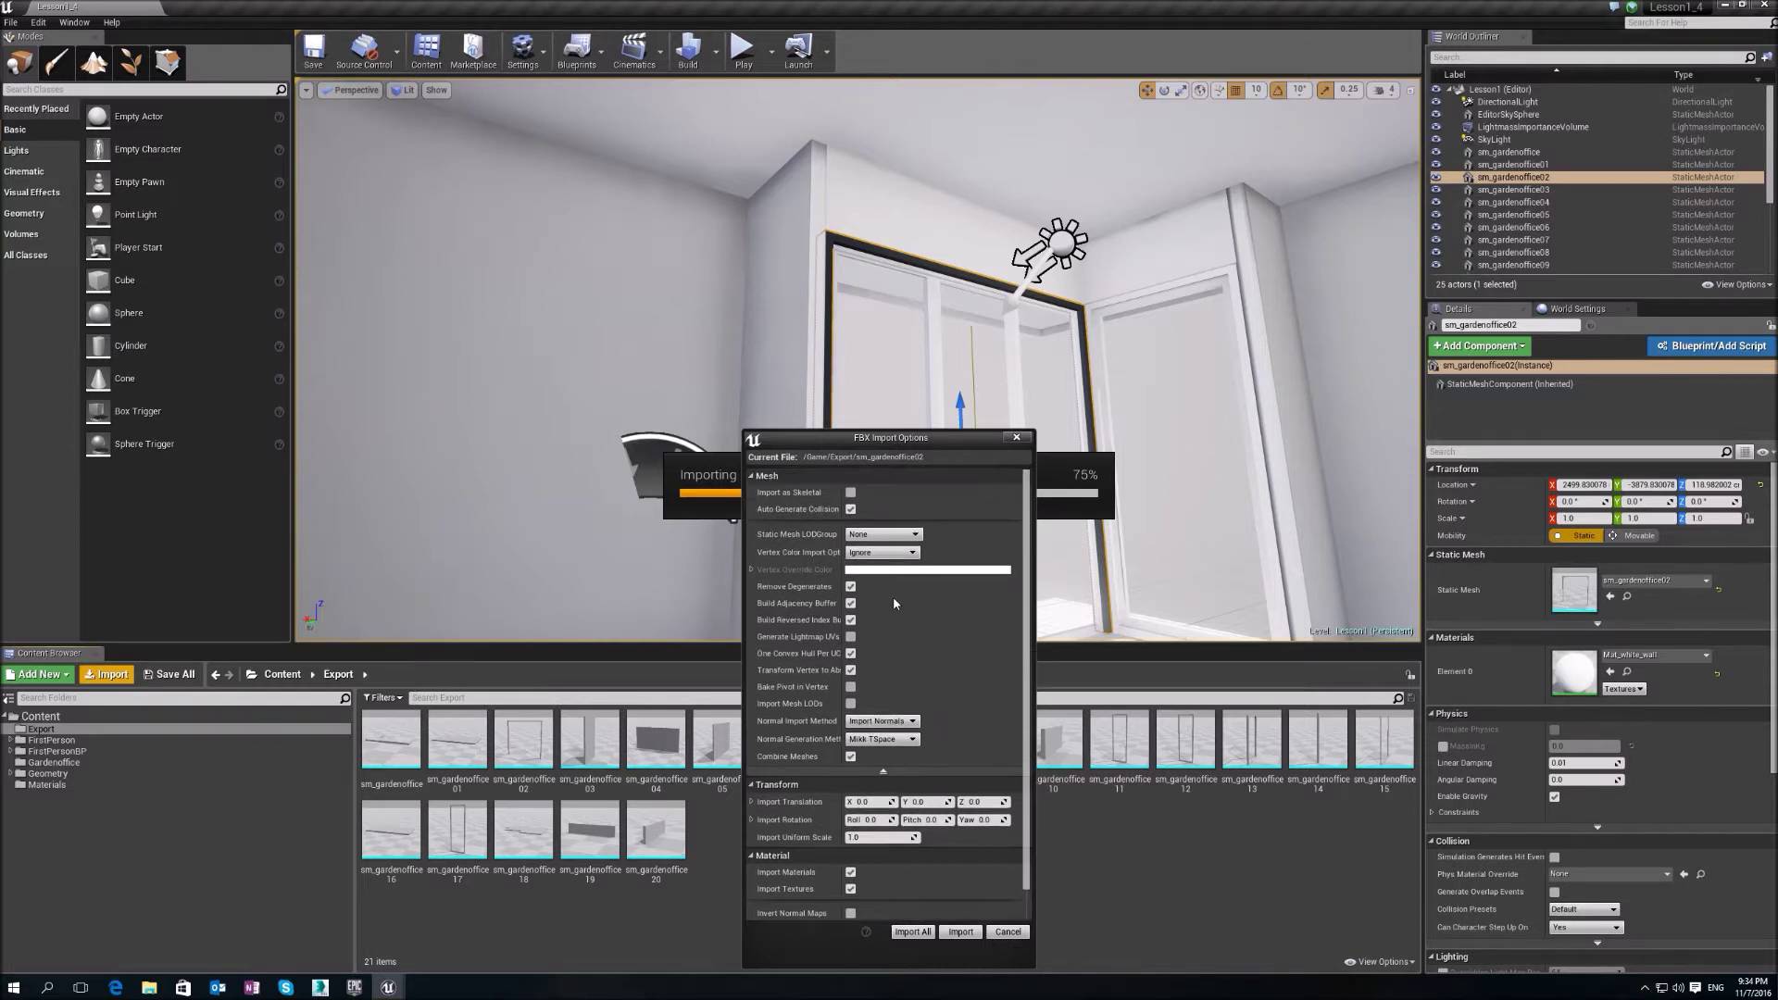
pyautogui.click(850, 509)
pyautogui.scroll(-1, 845, 616)
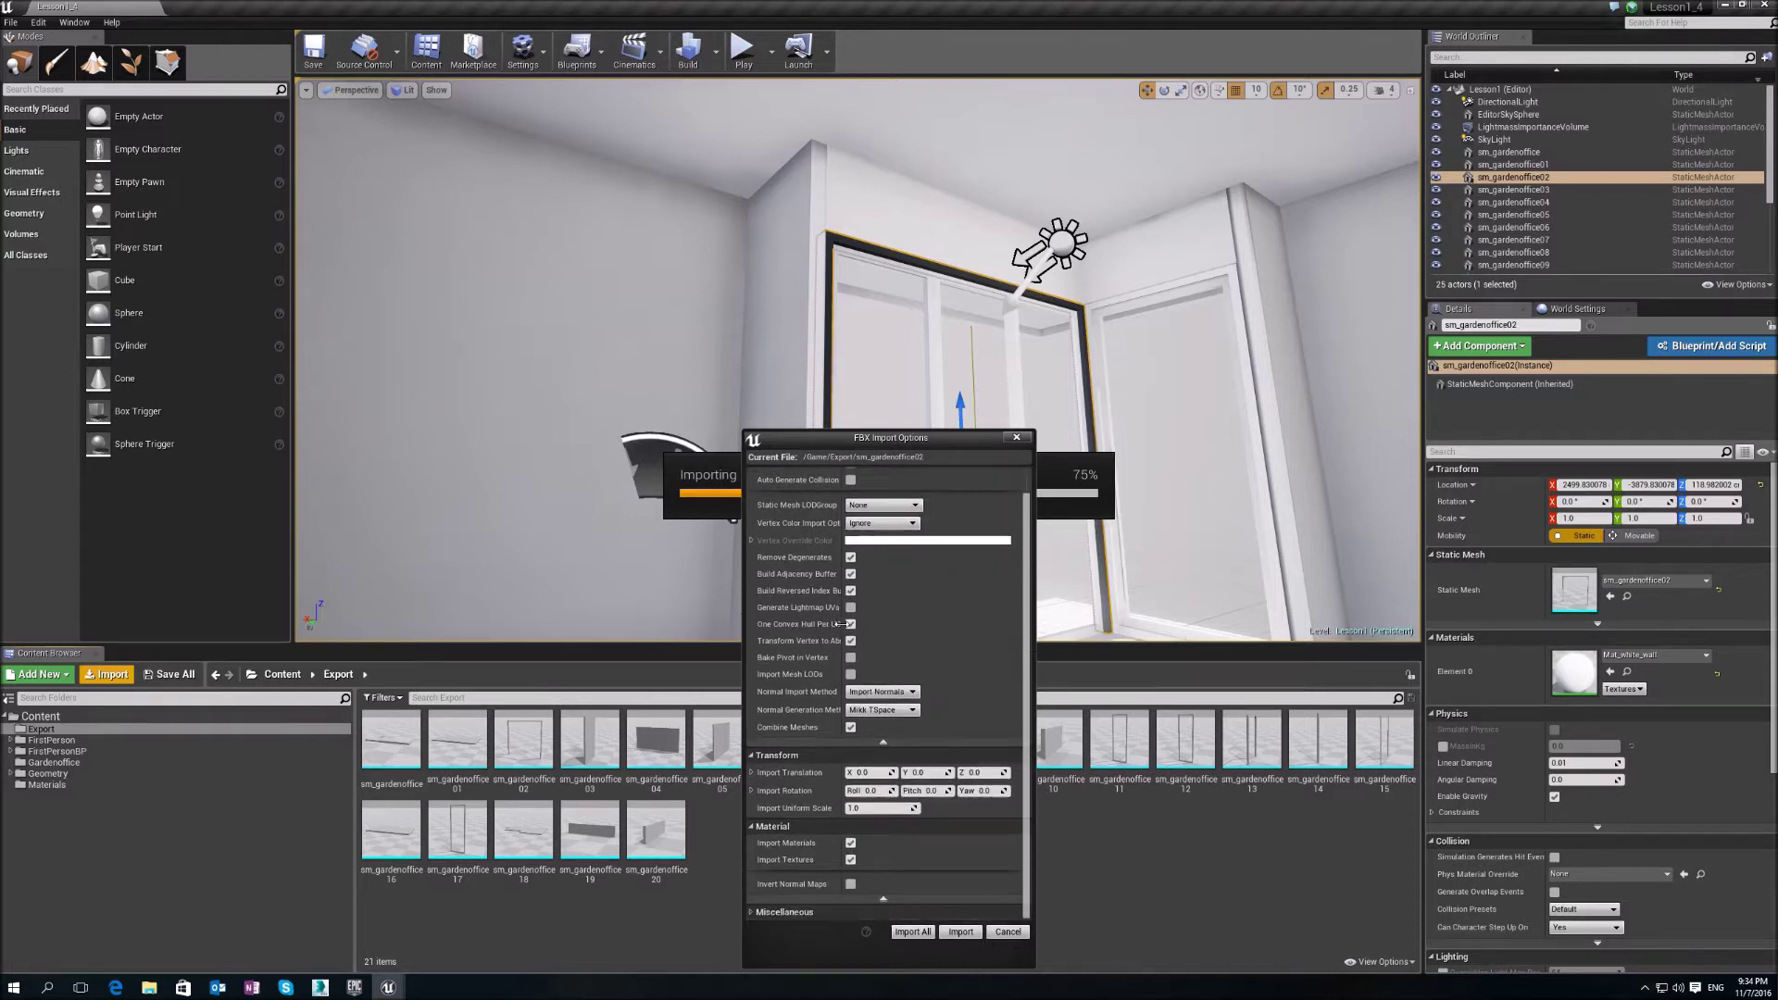
pyautogui.click(921, 932)
pyautogui.click(835, 298)
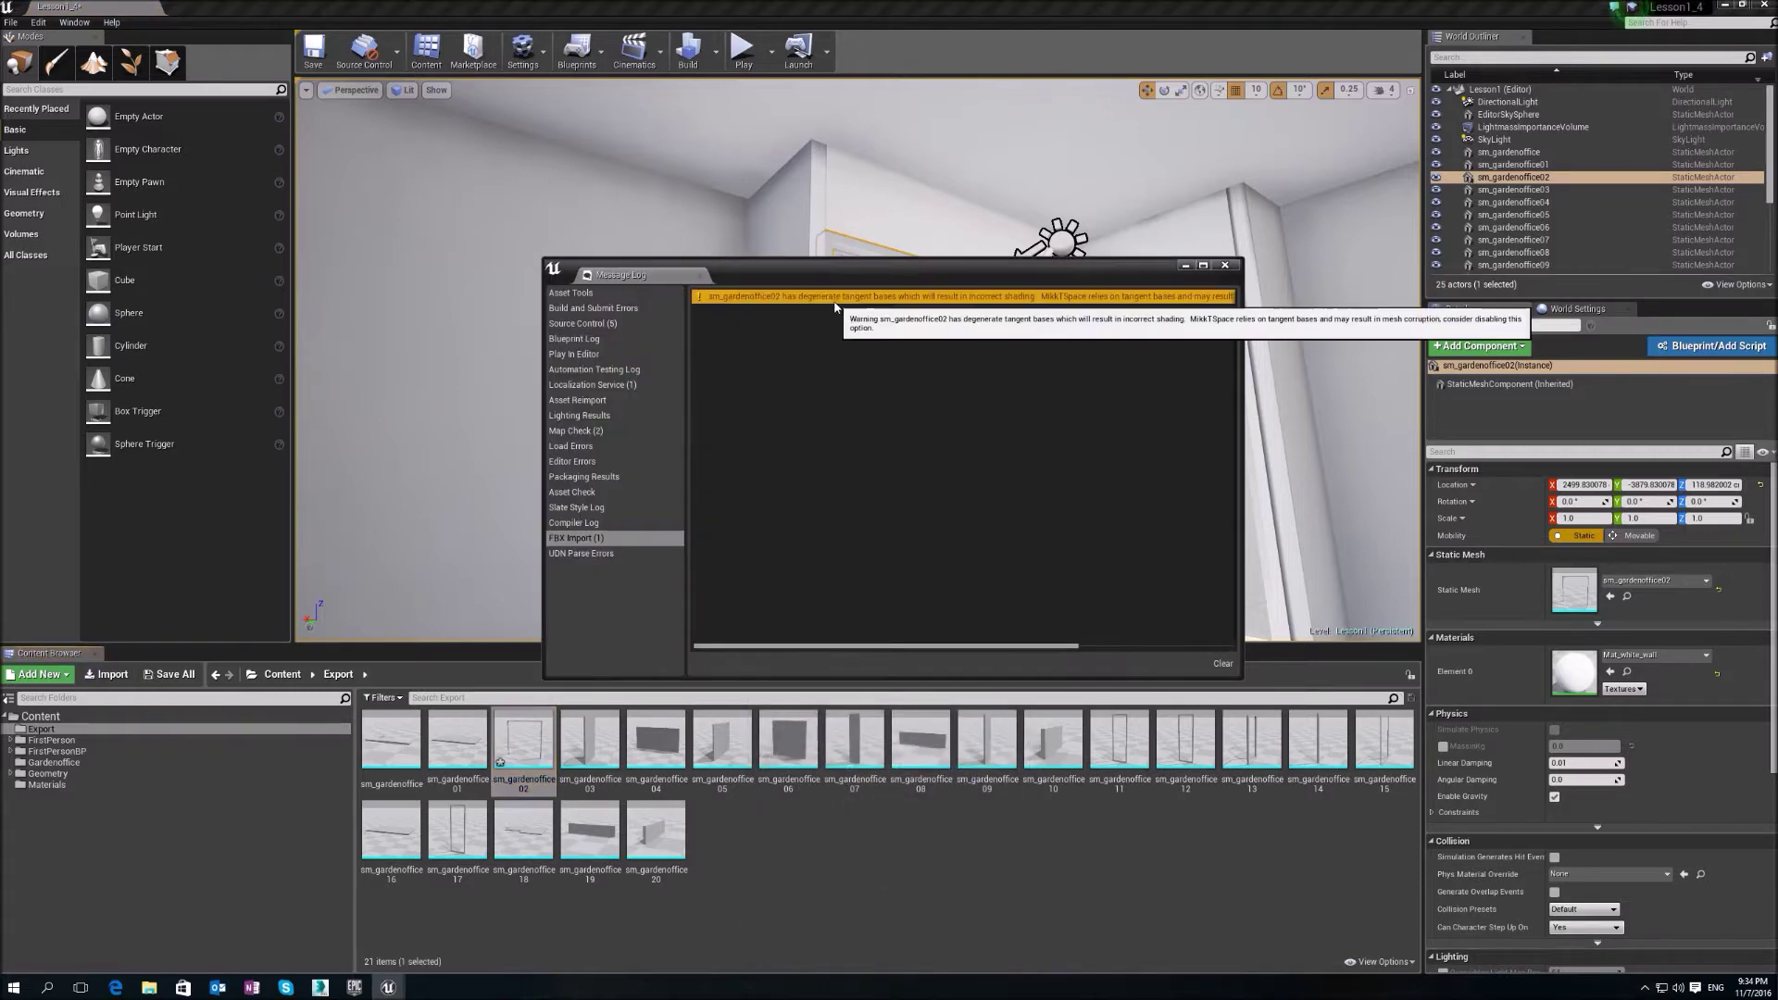
pyautogui.click(1225, 266)
# - Open the sm_gardenoffice02 mesh, display the UV Channel 1 layout to check it, and close the mesh editor
pyautogui.doubleClick(521, 774)
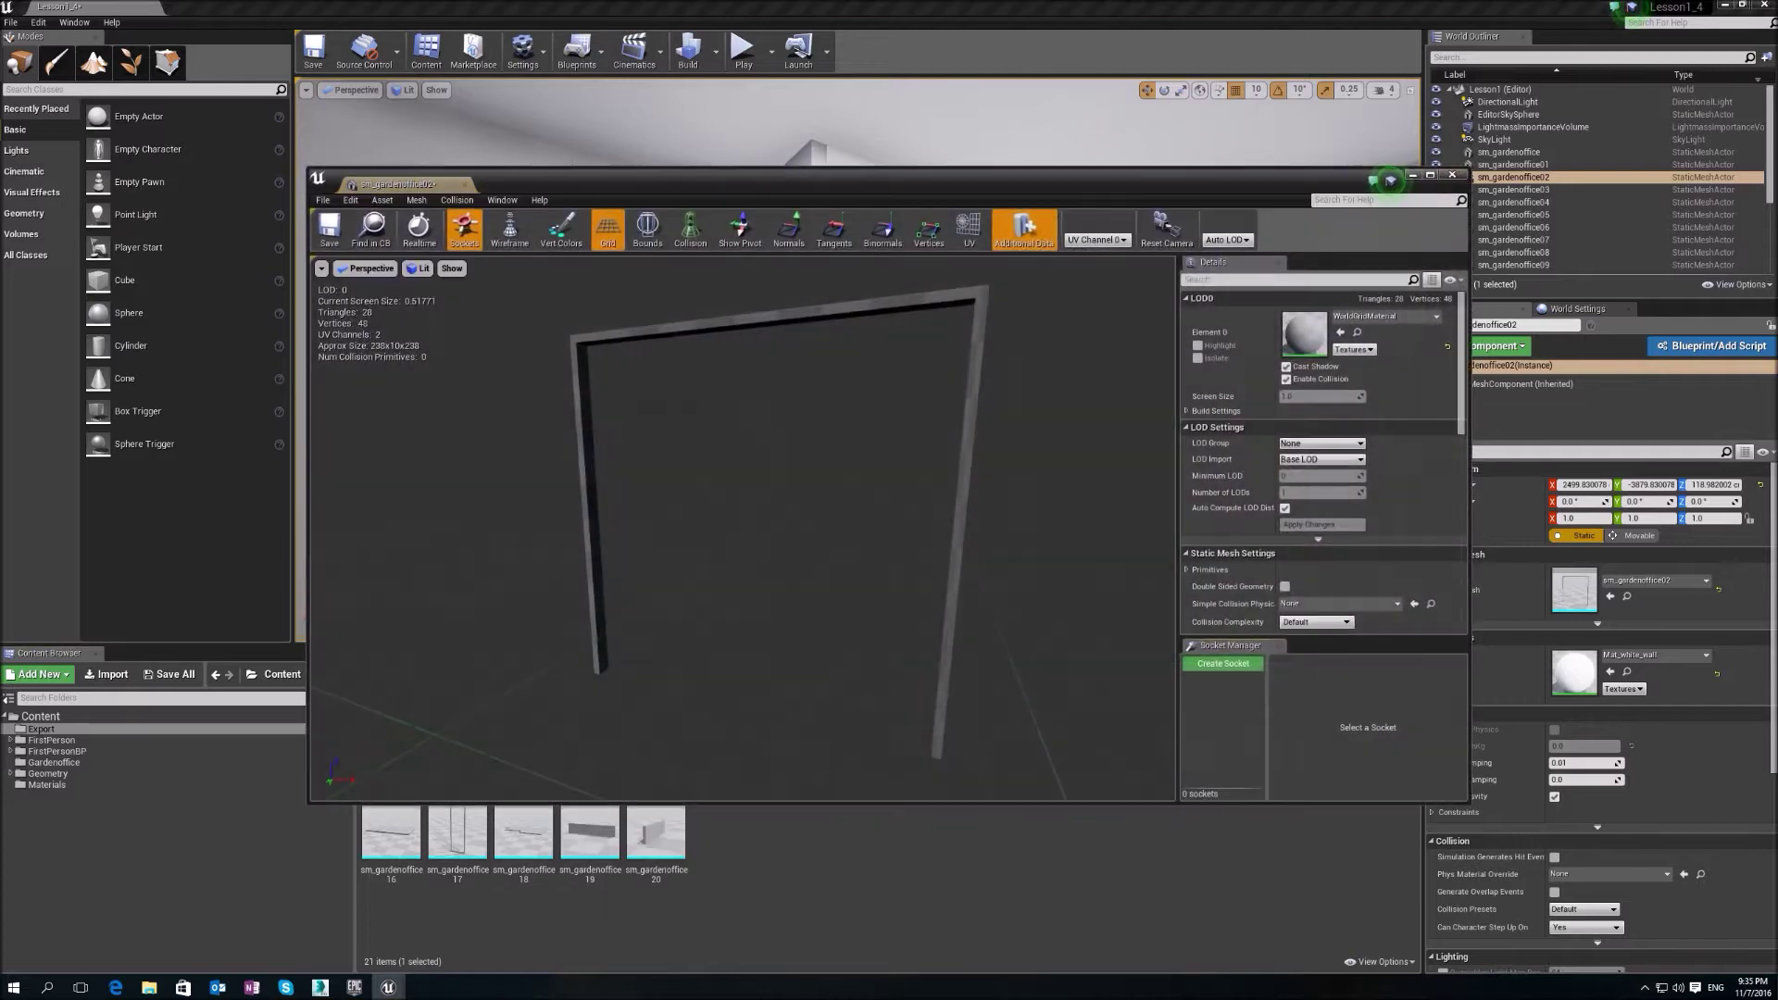
pyautogui.click(1096, 240)
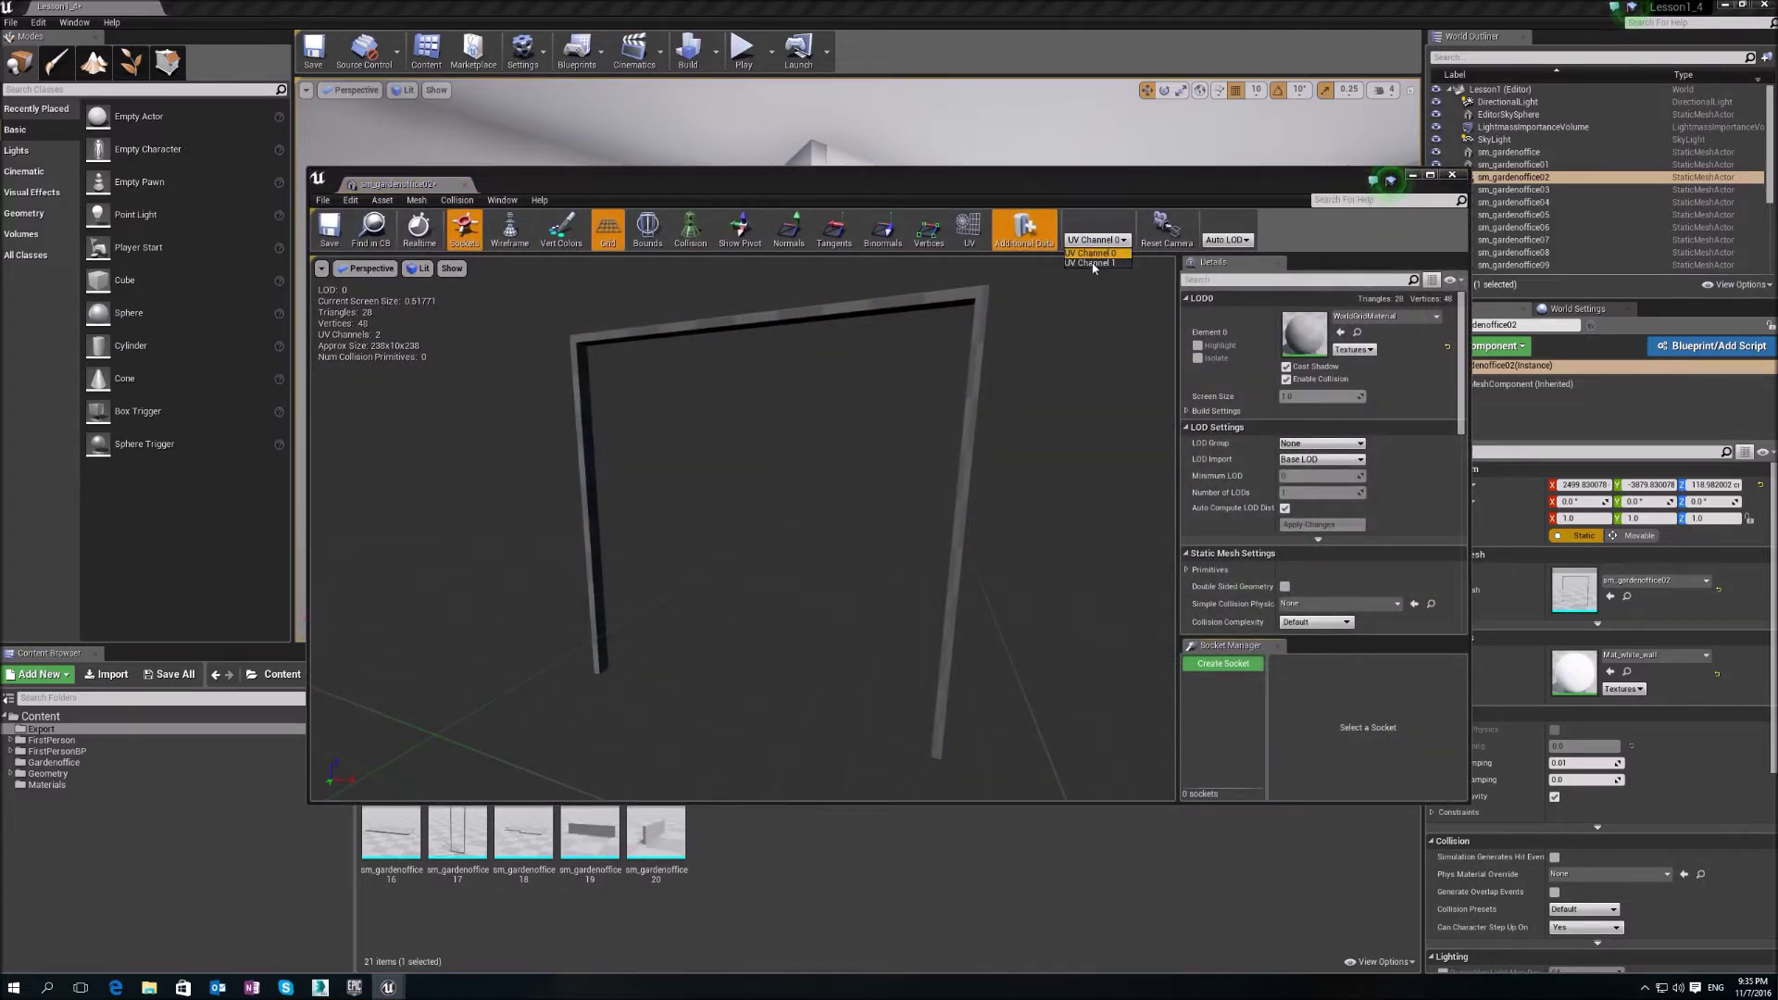
pyautogui.click(1097, 268)
pyautogui.click(963, 239)
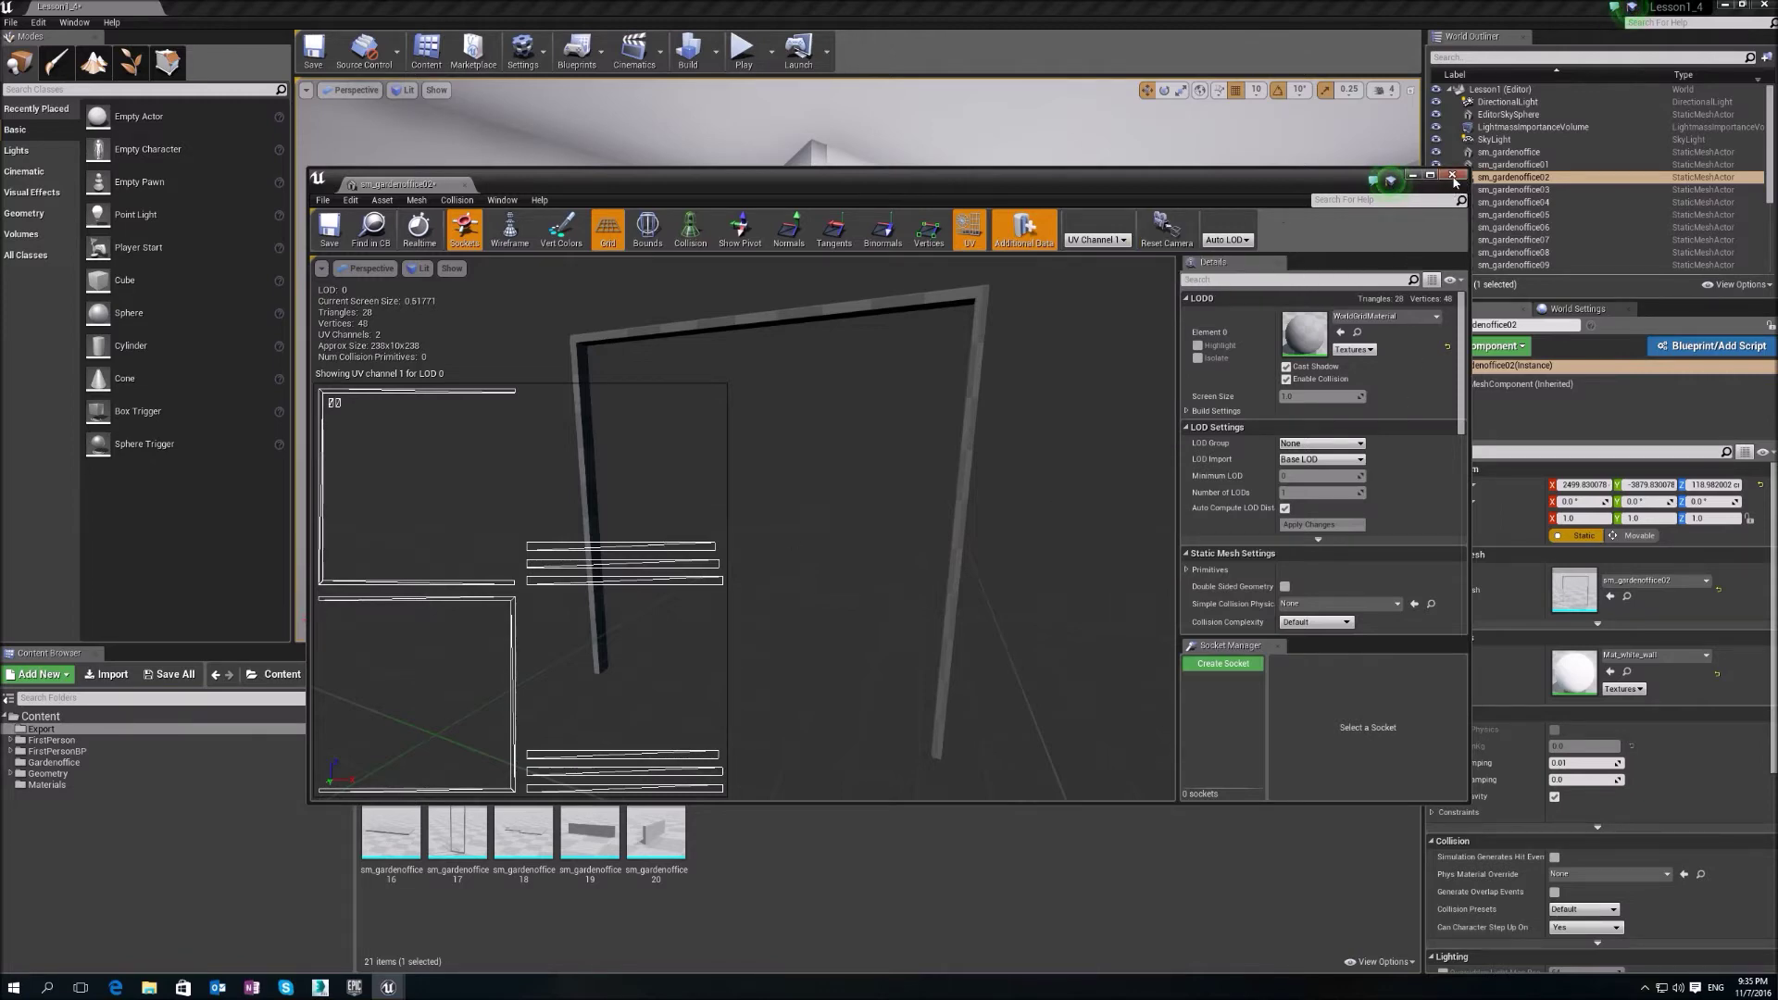
pyautogui.click(1454, 177)
# - Build the level's lighting and dismiss the map check log
pyautogui.click(1126, 480)
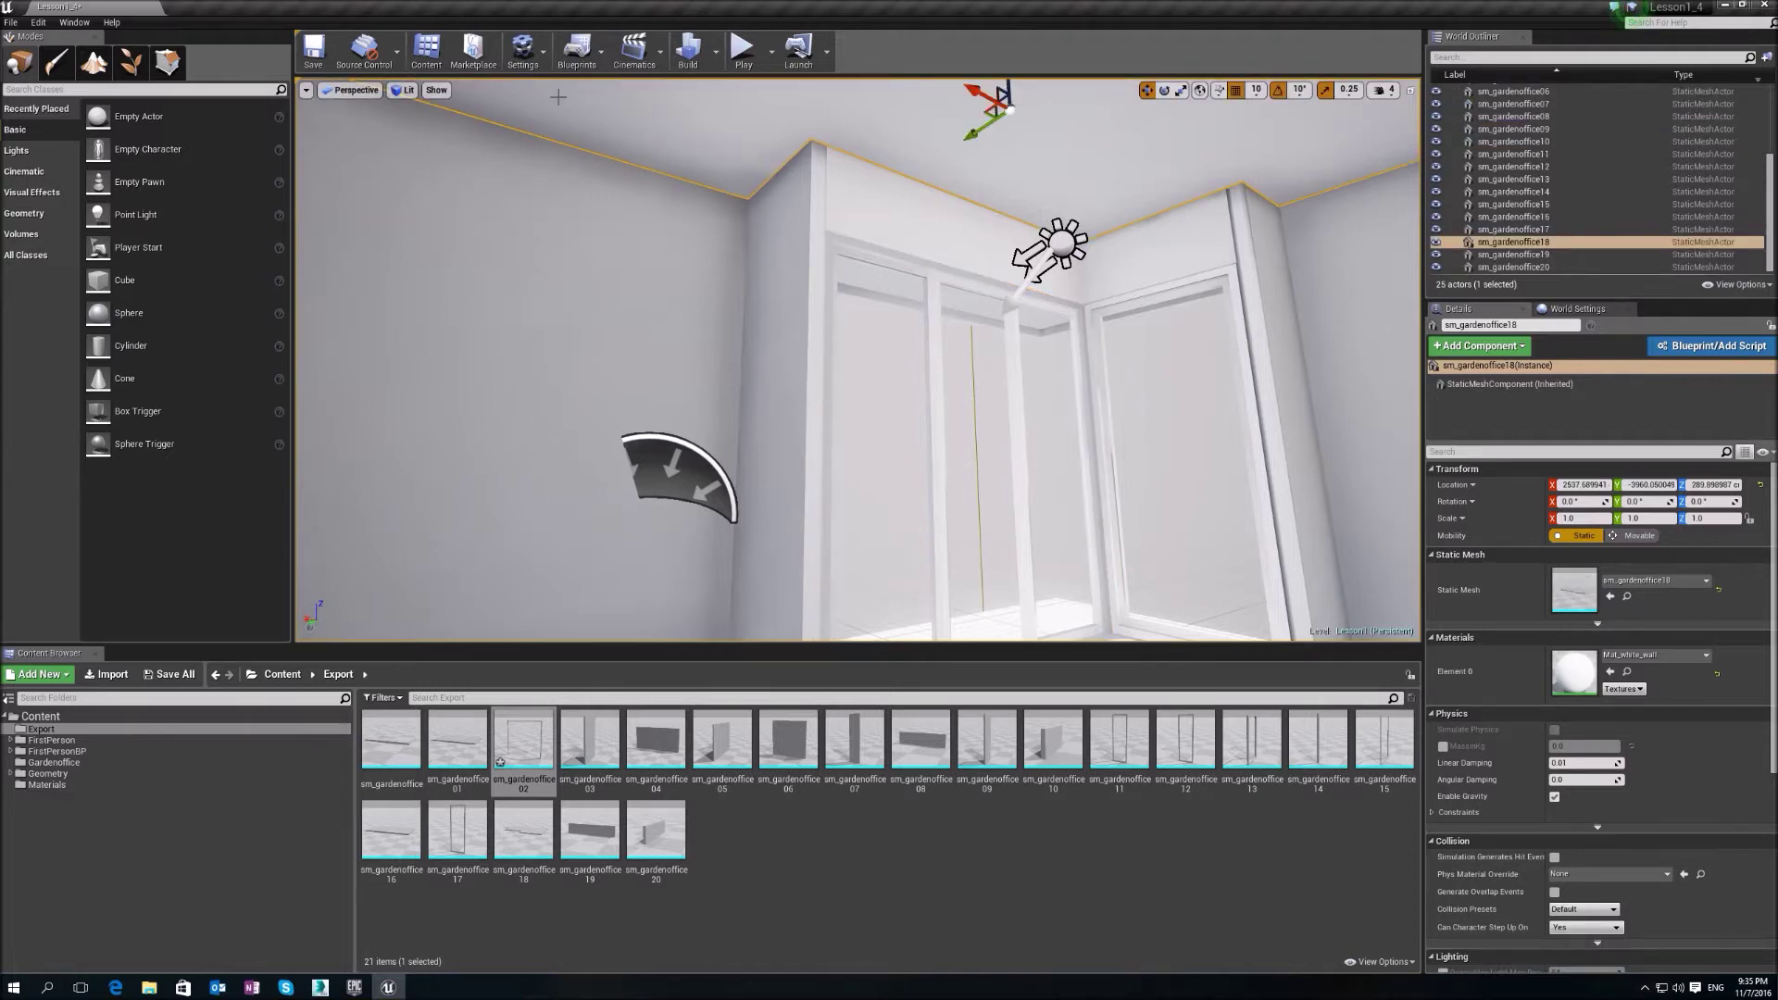
pyautogui.click(692, 51)
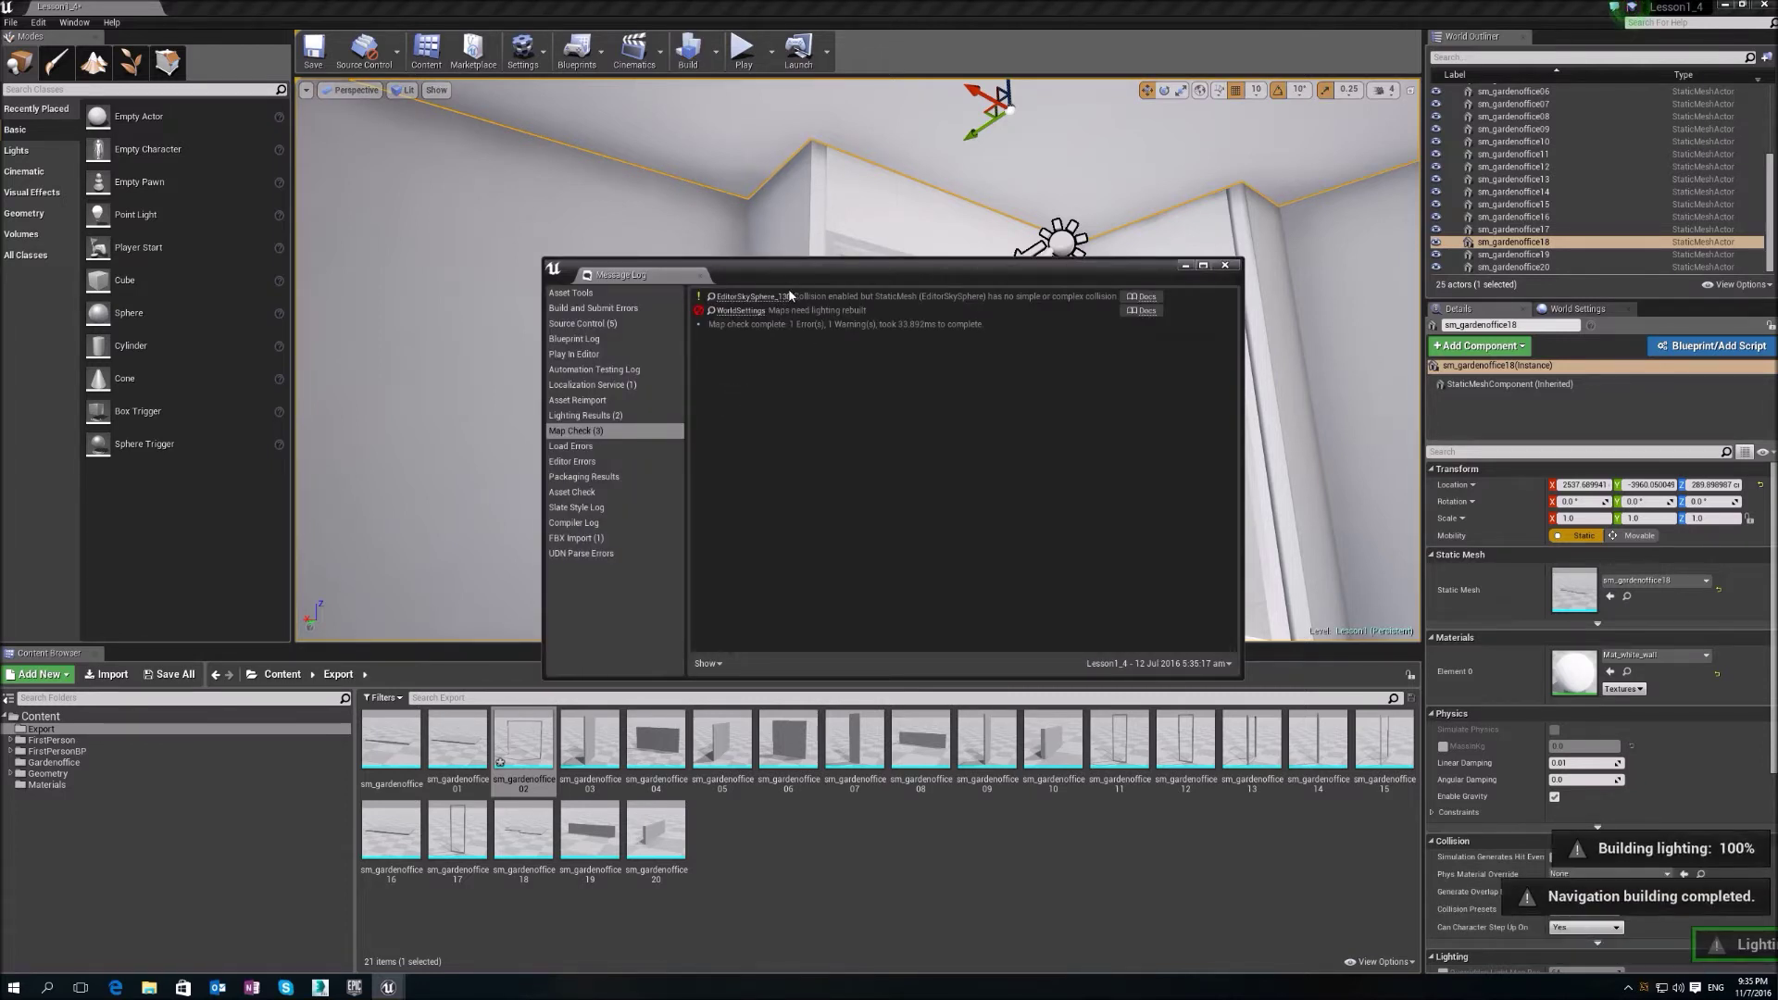
pyautogui.click(1225, 266)
# - Select the sm_gardenoffice02 frame and examine its rebuilt lighting and shadows from several viewpoints
pyautogui.click(623, 368)
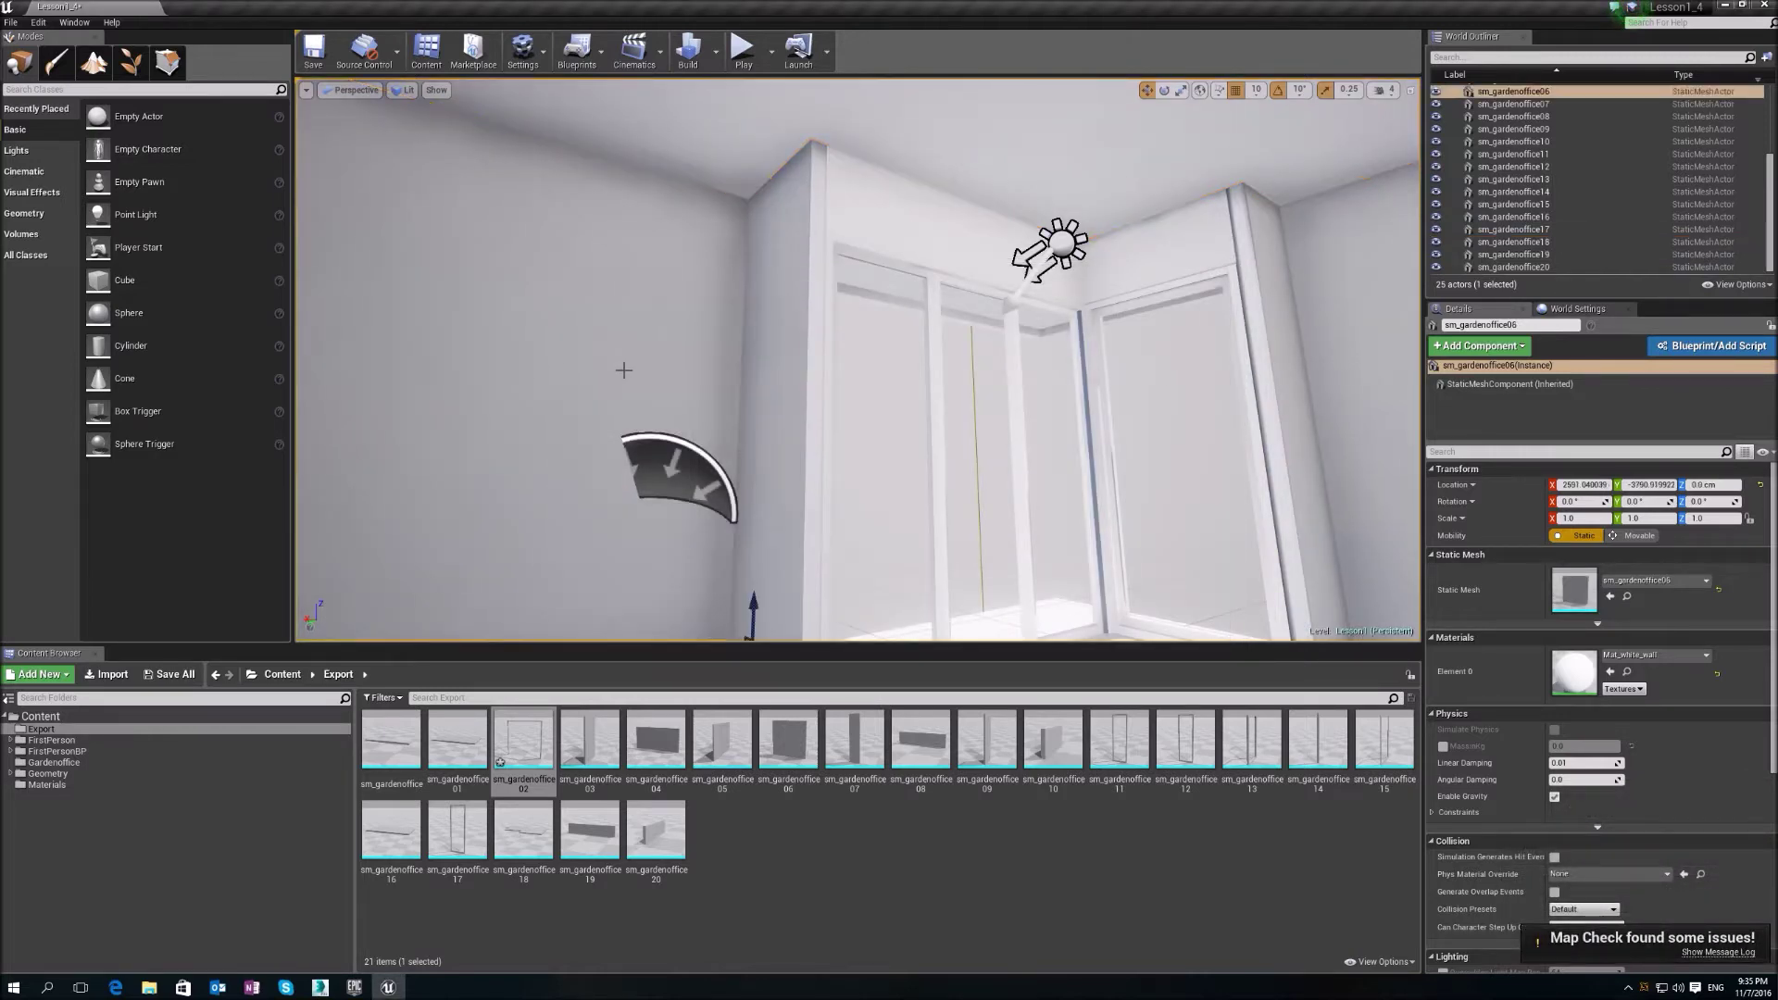
pyautogui.moveTo(624, 369); pyautogui.dragTo(1019, 177, button='right')
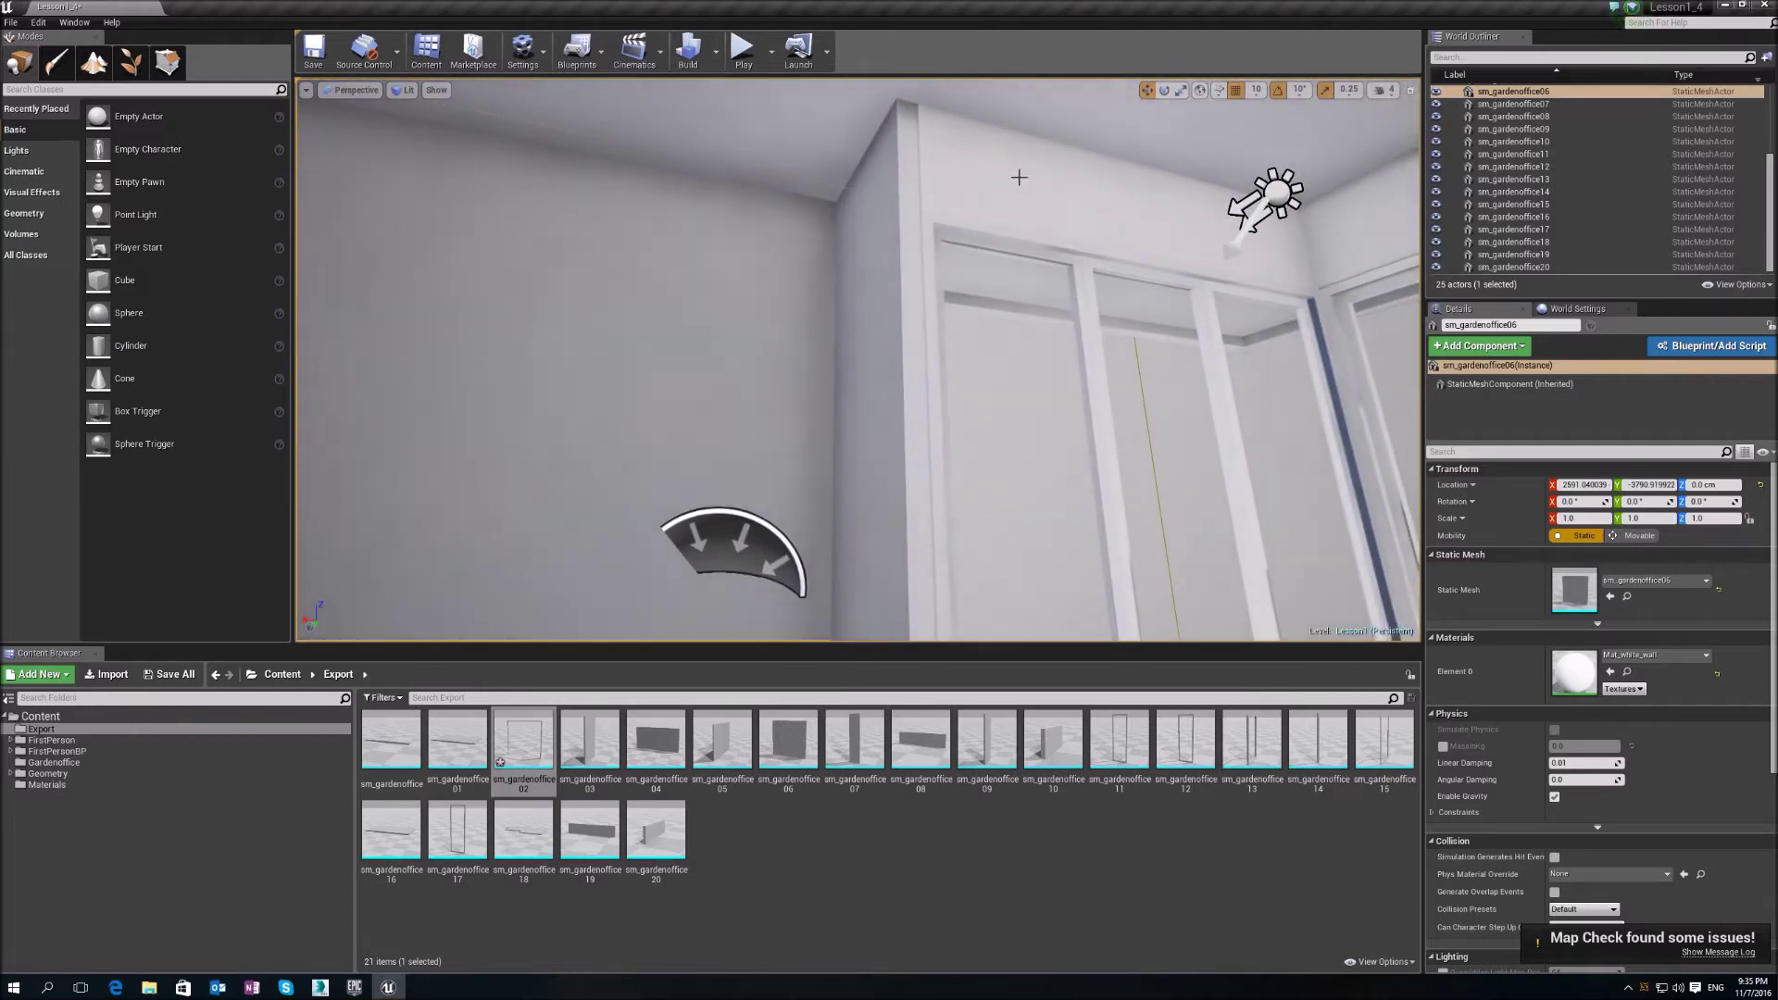
pyautogui.click(931, 228)
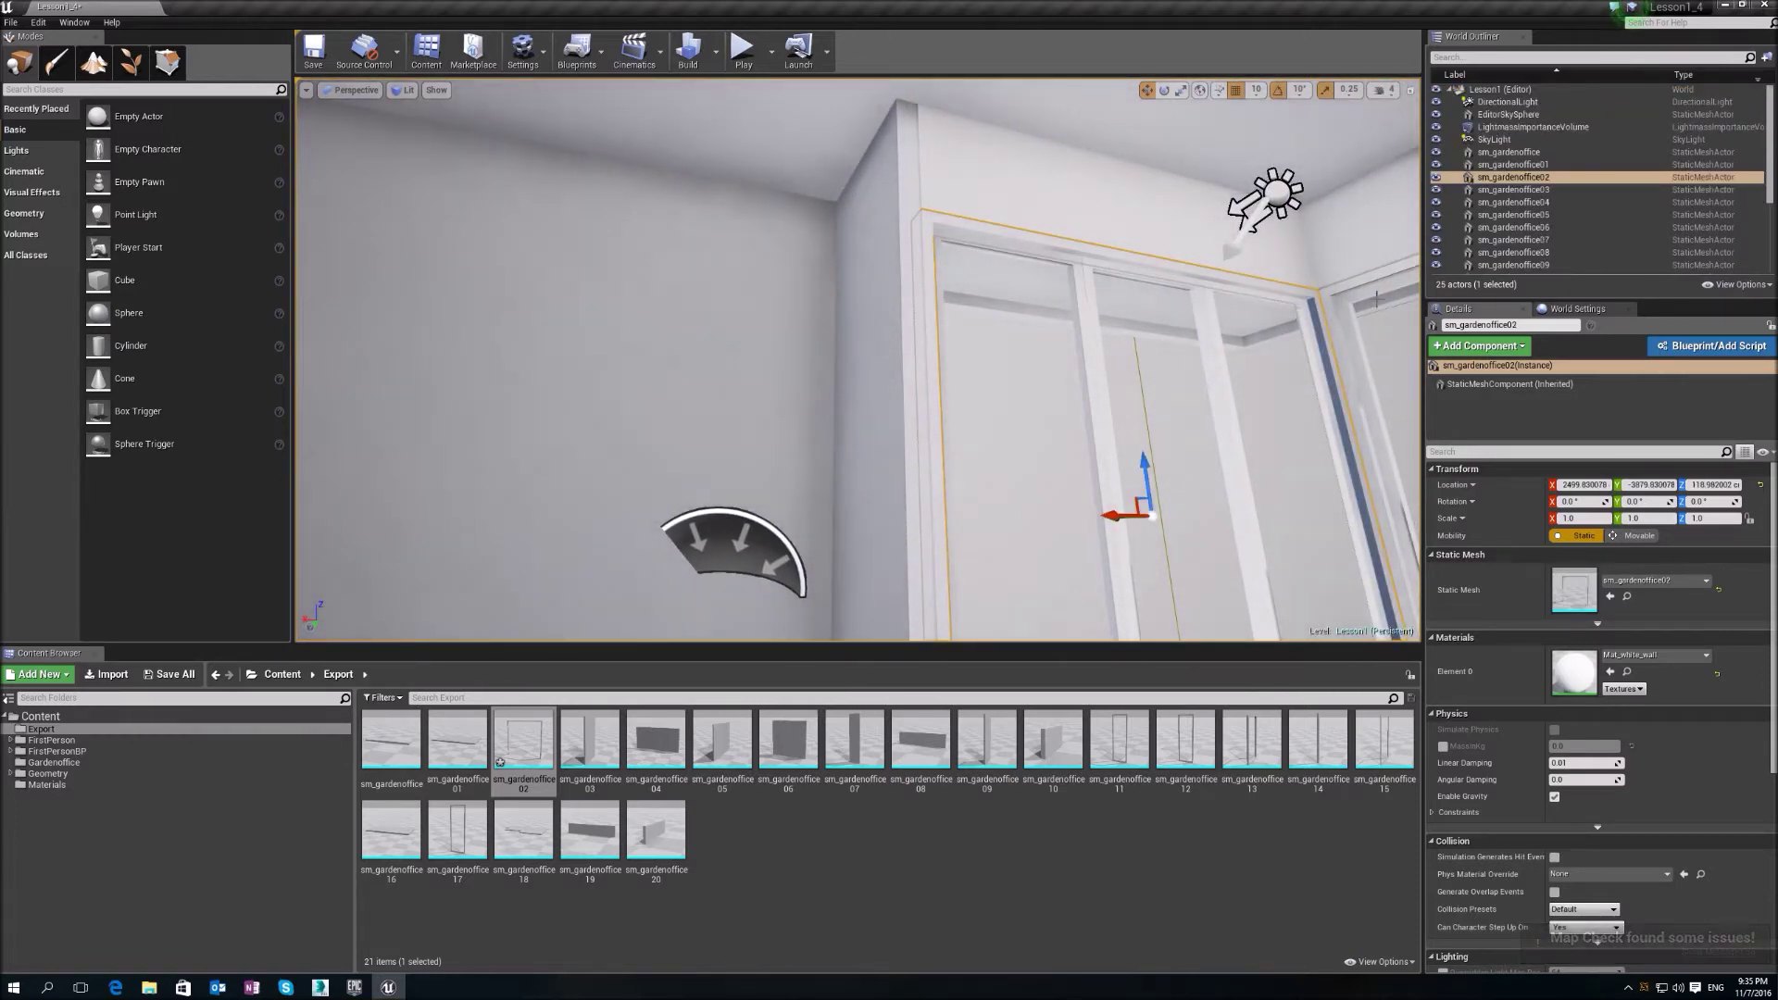
pyautogui.moveTo(1246, 317); pyautogui.dragTo(1389, 218, button='right')
pyautogui.press('w')
pyautogui.press('s')
pyautogui.press('a')
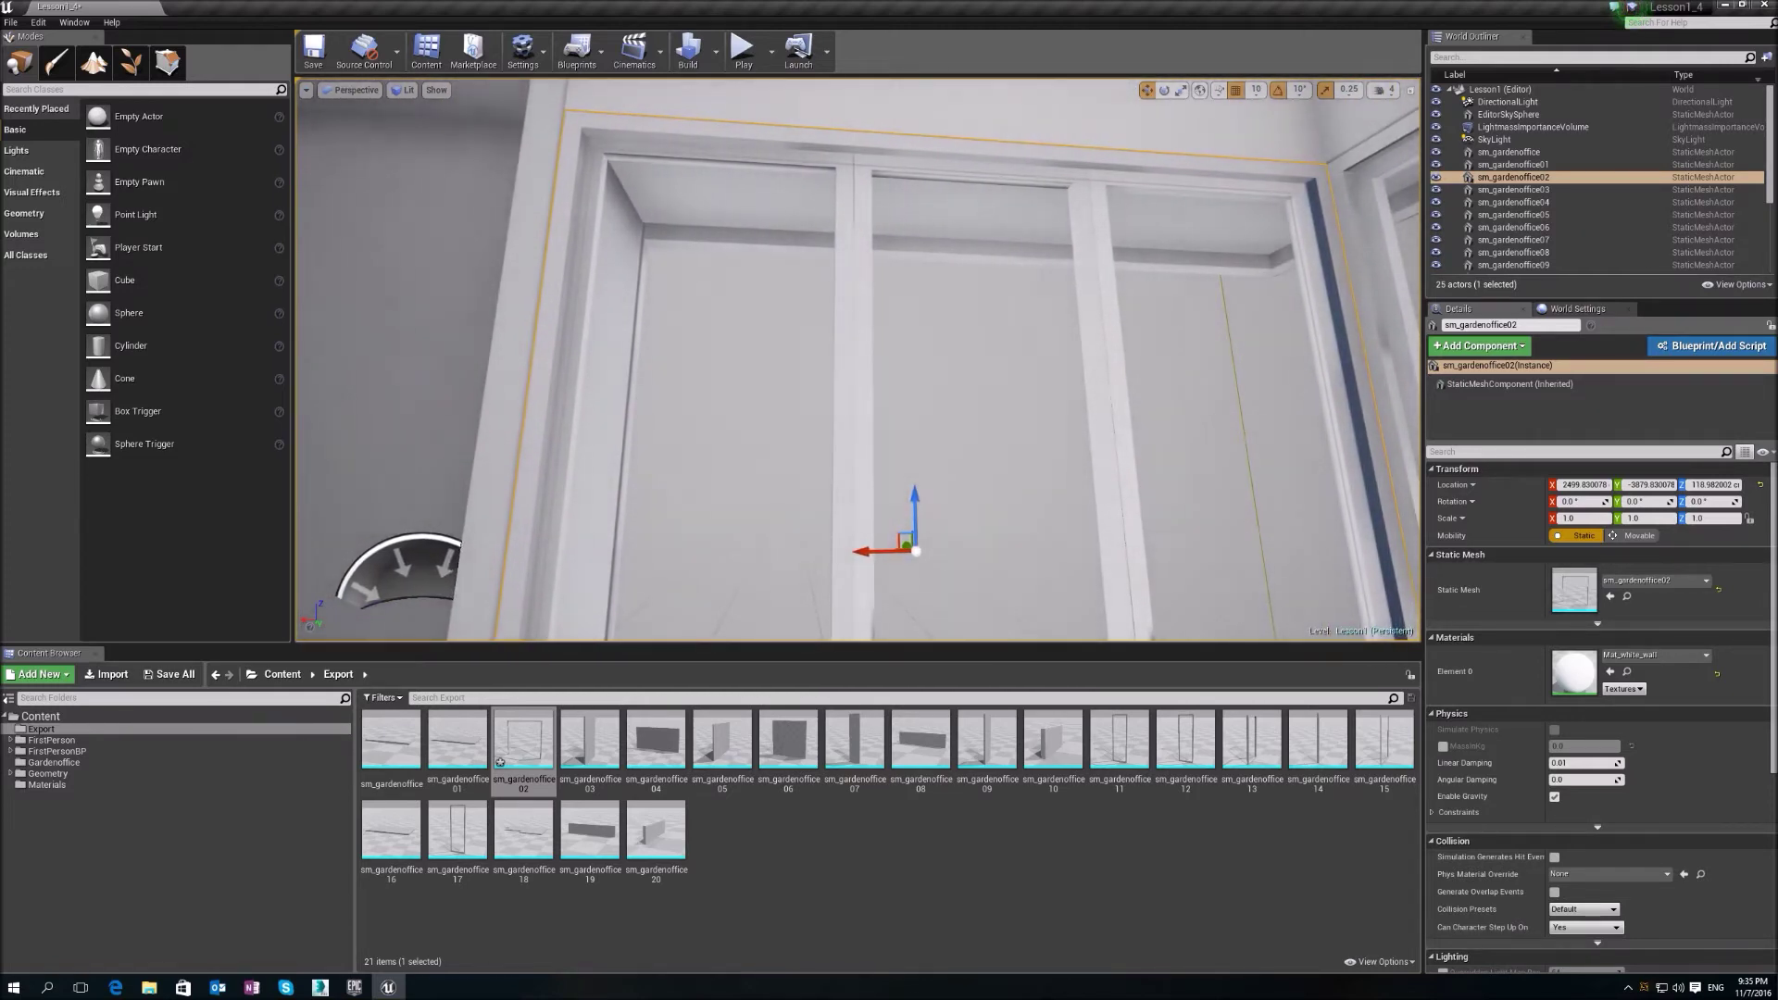
pyautogui.moveTo(1181, 422); pyautogui.dragTo(1148, 394, button='right')
pyautogui.press('w')
pyautogui.press('s')
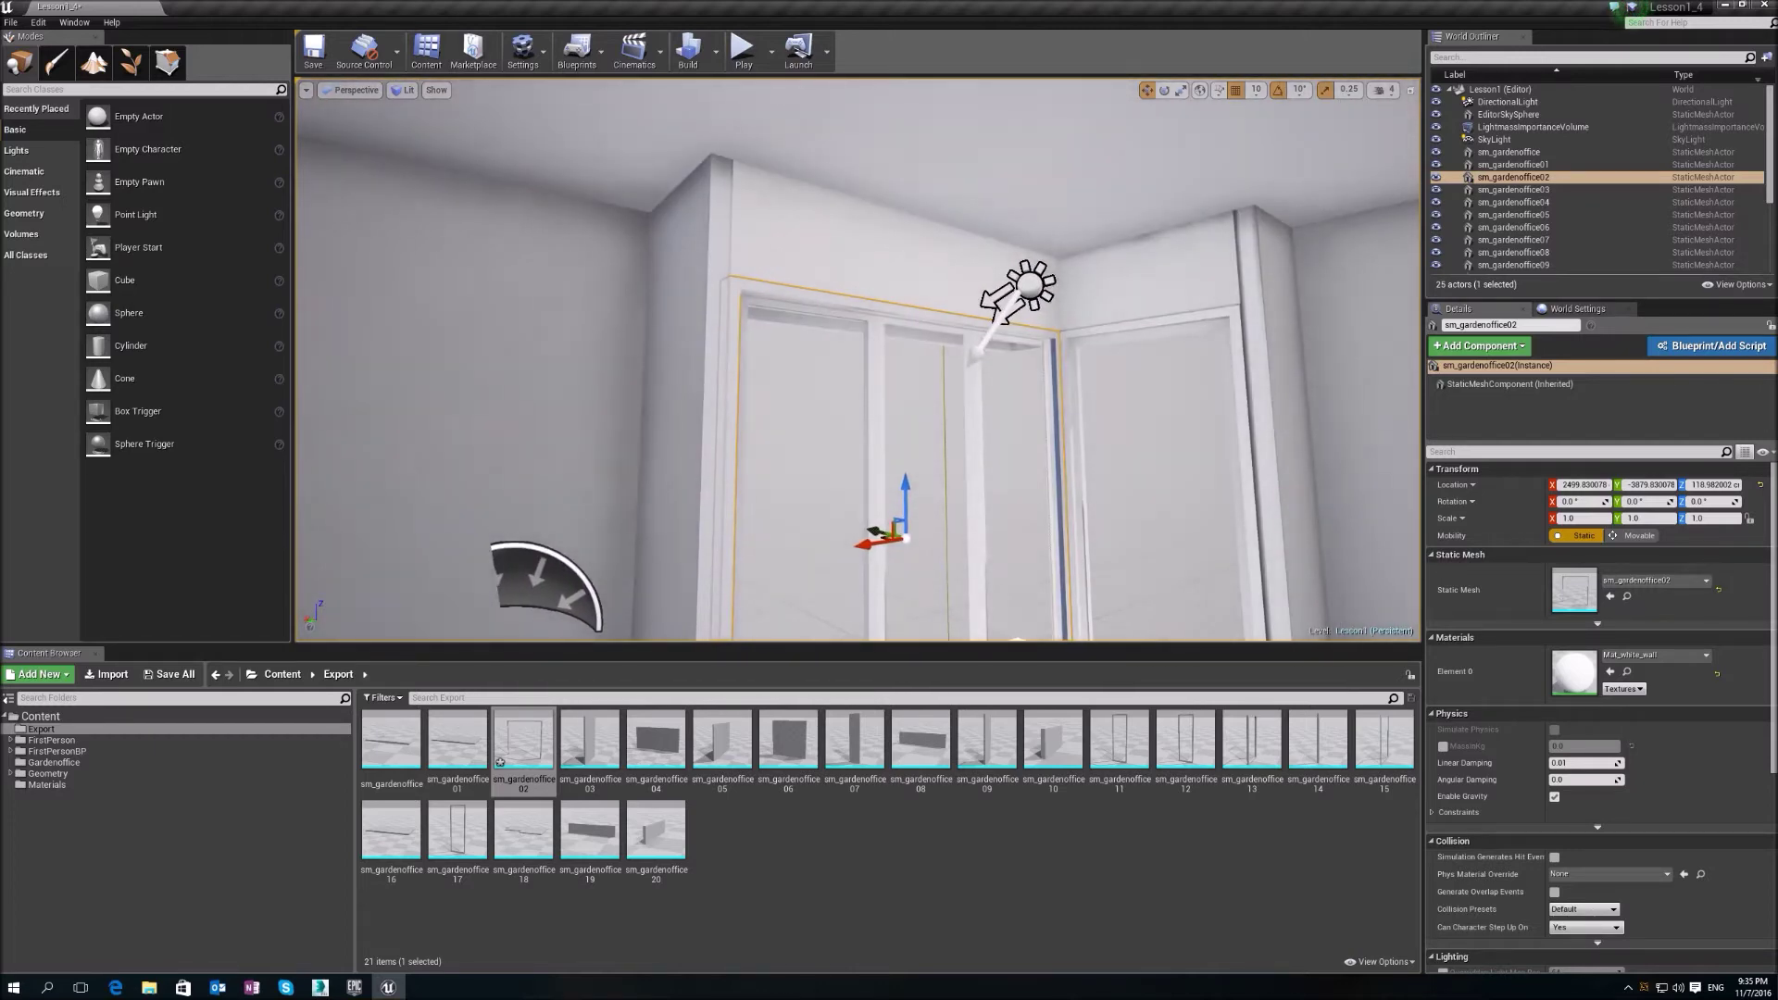
pyautogui.moveTo(1149, 394); pyautogui.dragTo(1245, 318, button='right')
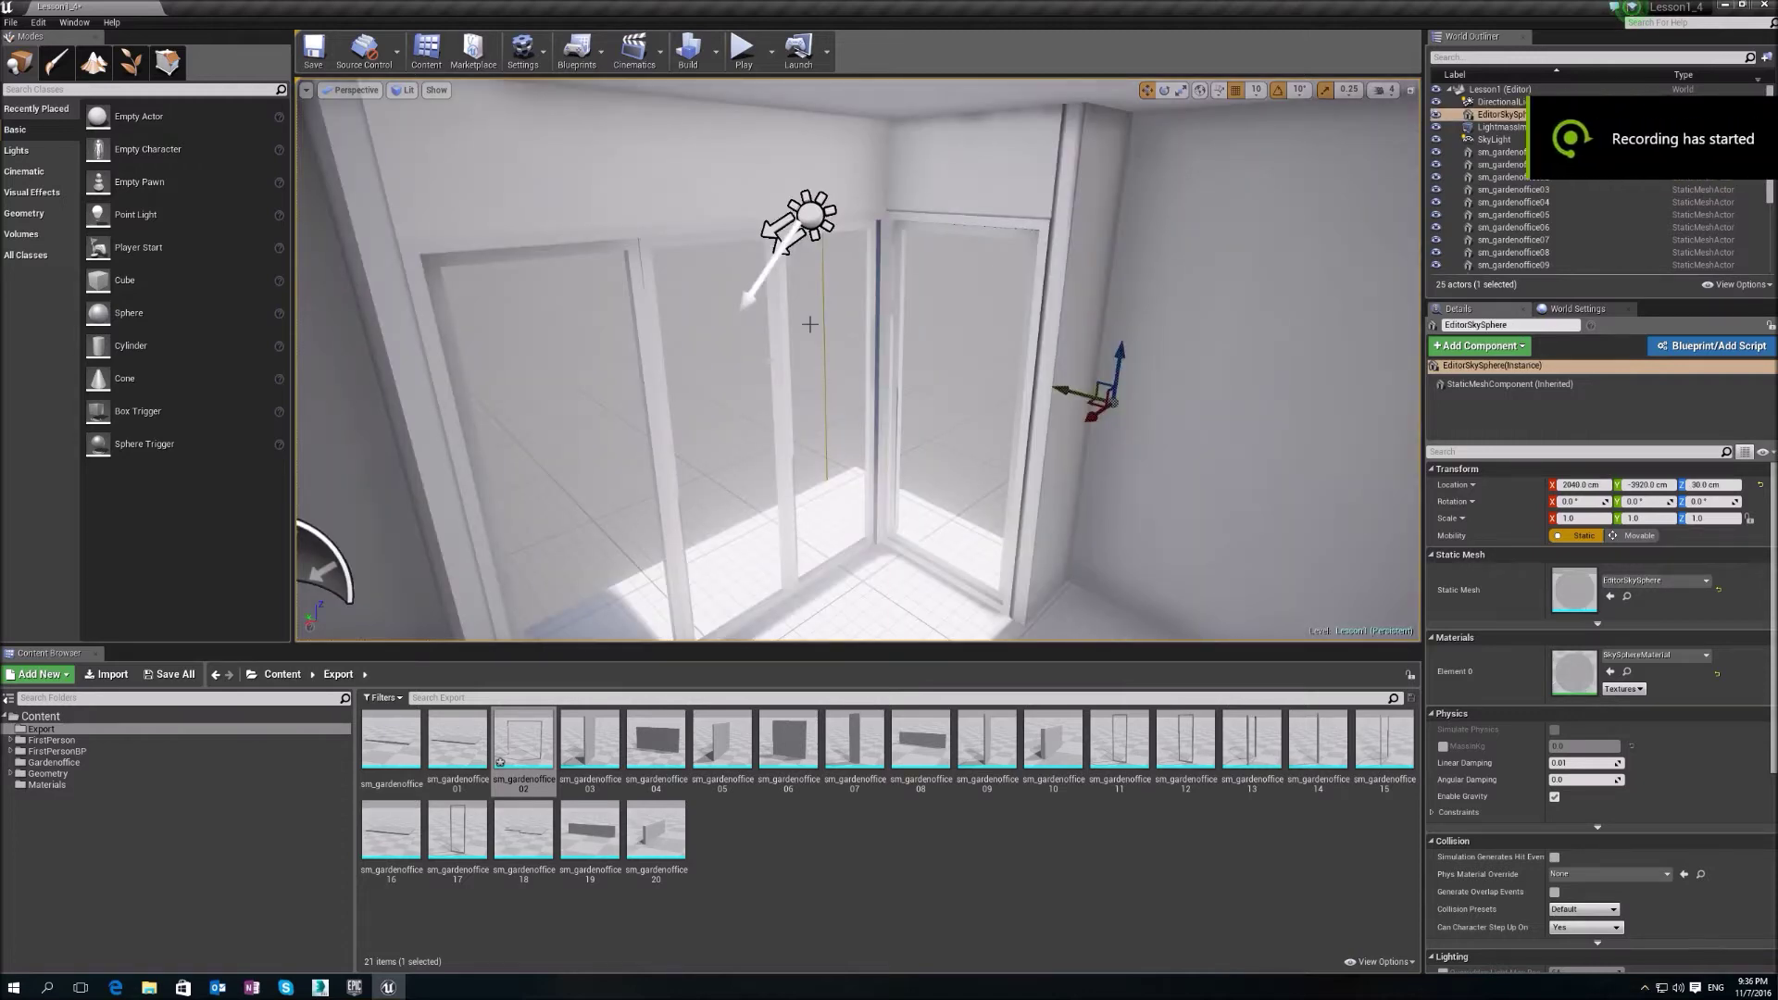
# - Search the placeable classes for "player" and place a Player Start inside the room near the corner window
pyautogui.moveTo(903, 428); pyautogui.dragTo(653, 435, button='right')
pyautogui.moveTo(786, 351)
pyautogui.mouseDown(button='right')
pyautogui.moveTo(741, 296)
pyautogui.moveTo(787, 351)
pyautogui.mouseUp(button='right')
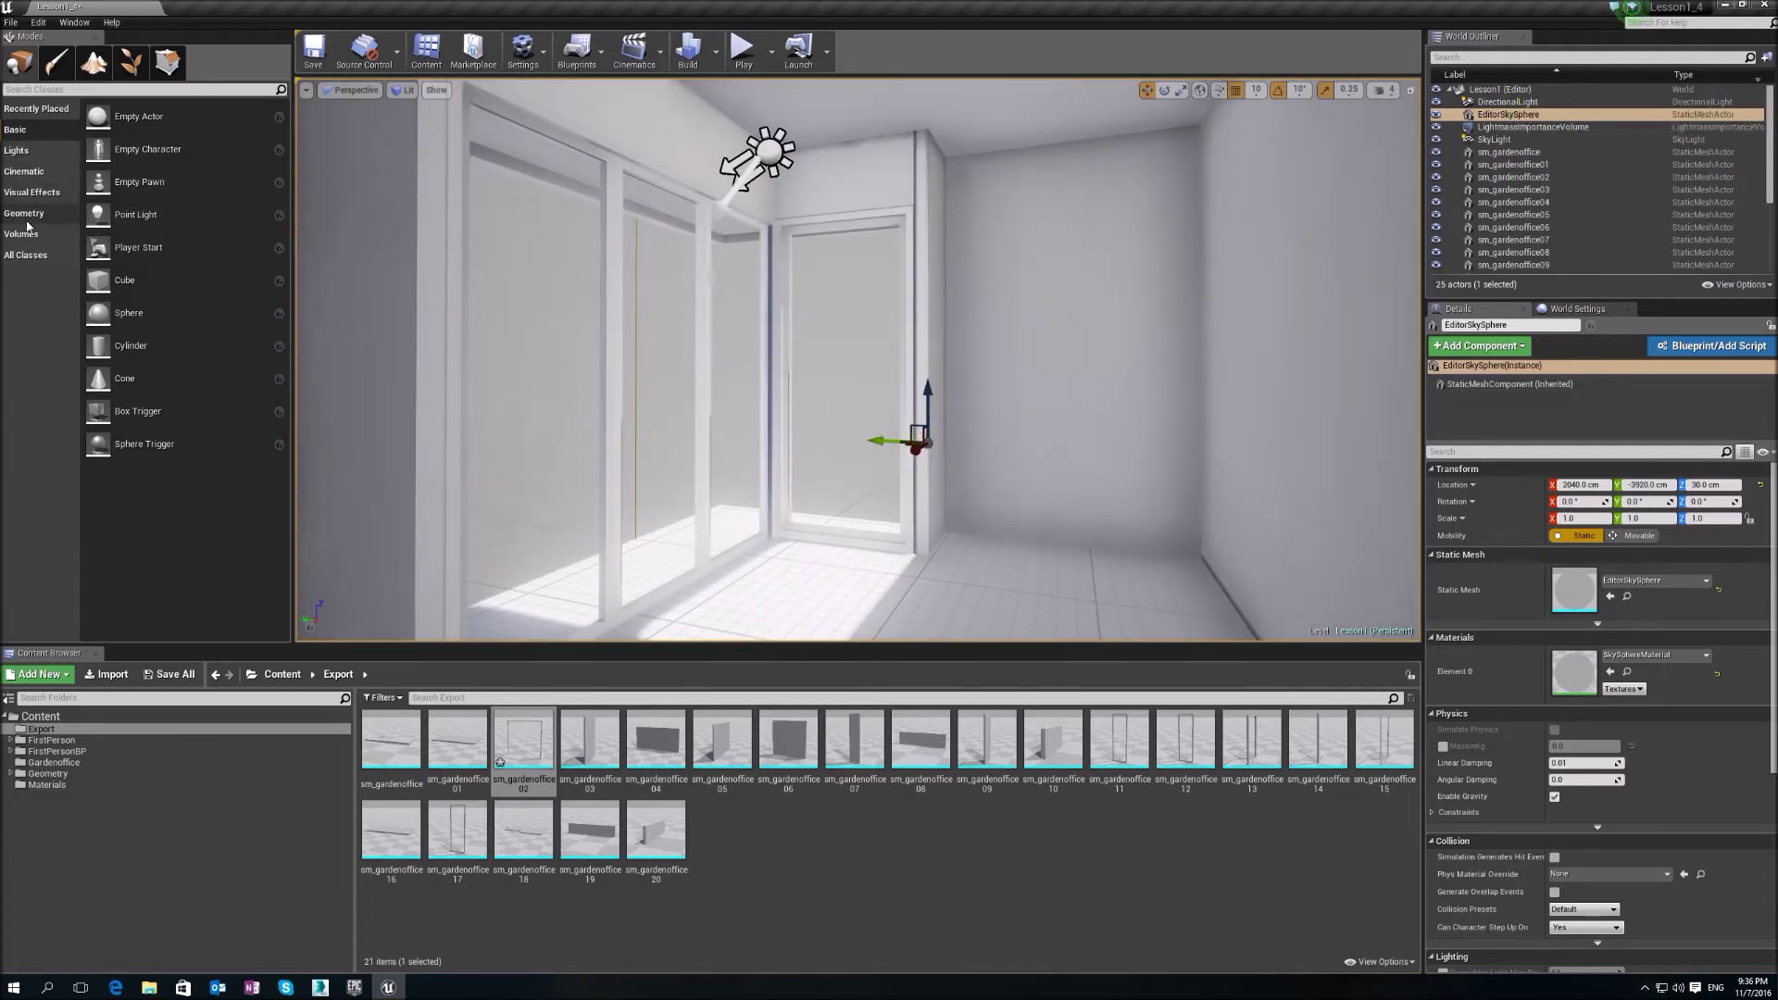
pyautogui.click(28, 256)
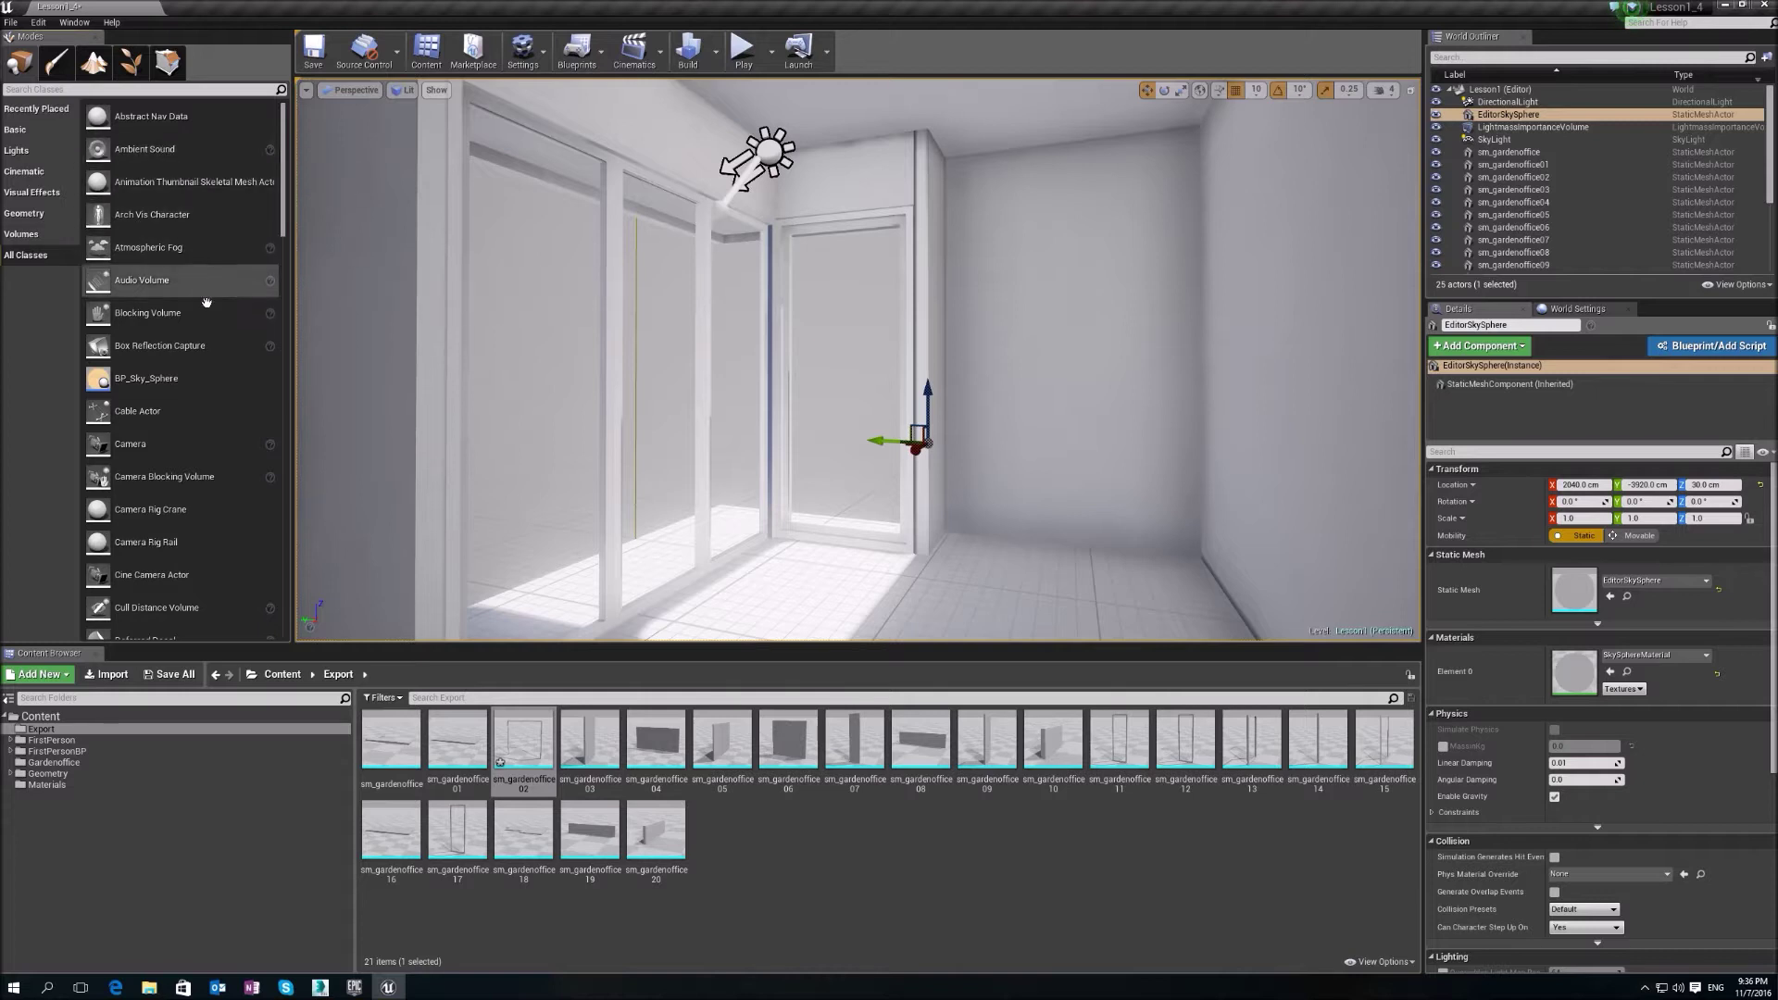
pyautogui.scroll(-4, 206, 408)
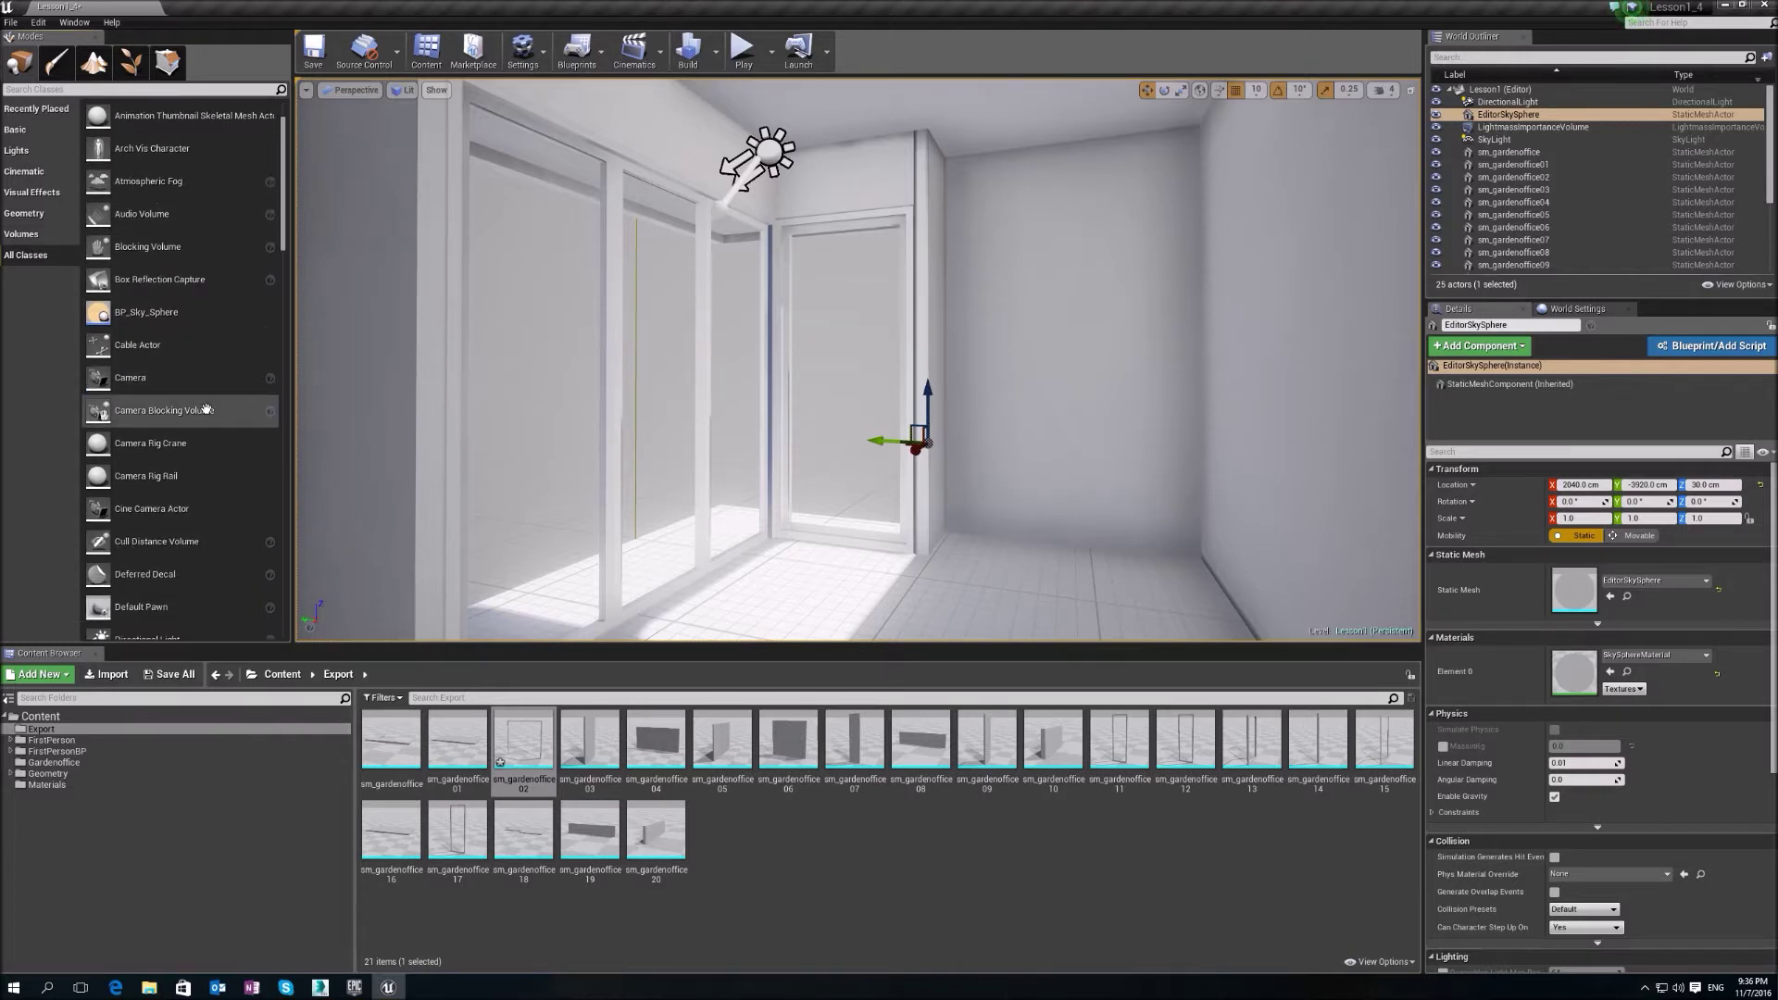
pyautogui.scroll(-7, 205, 409)
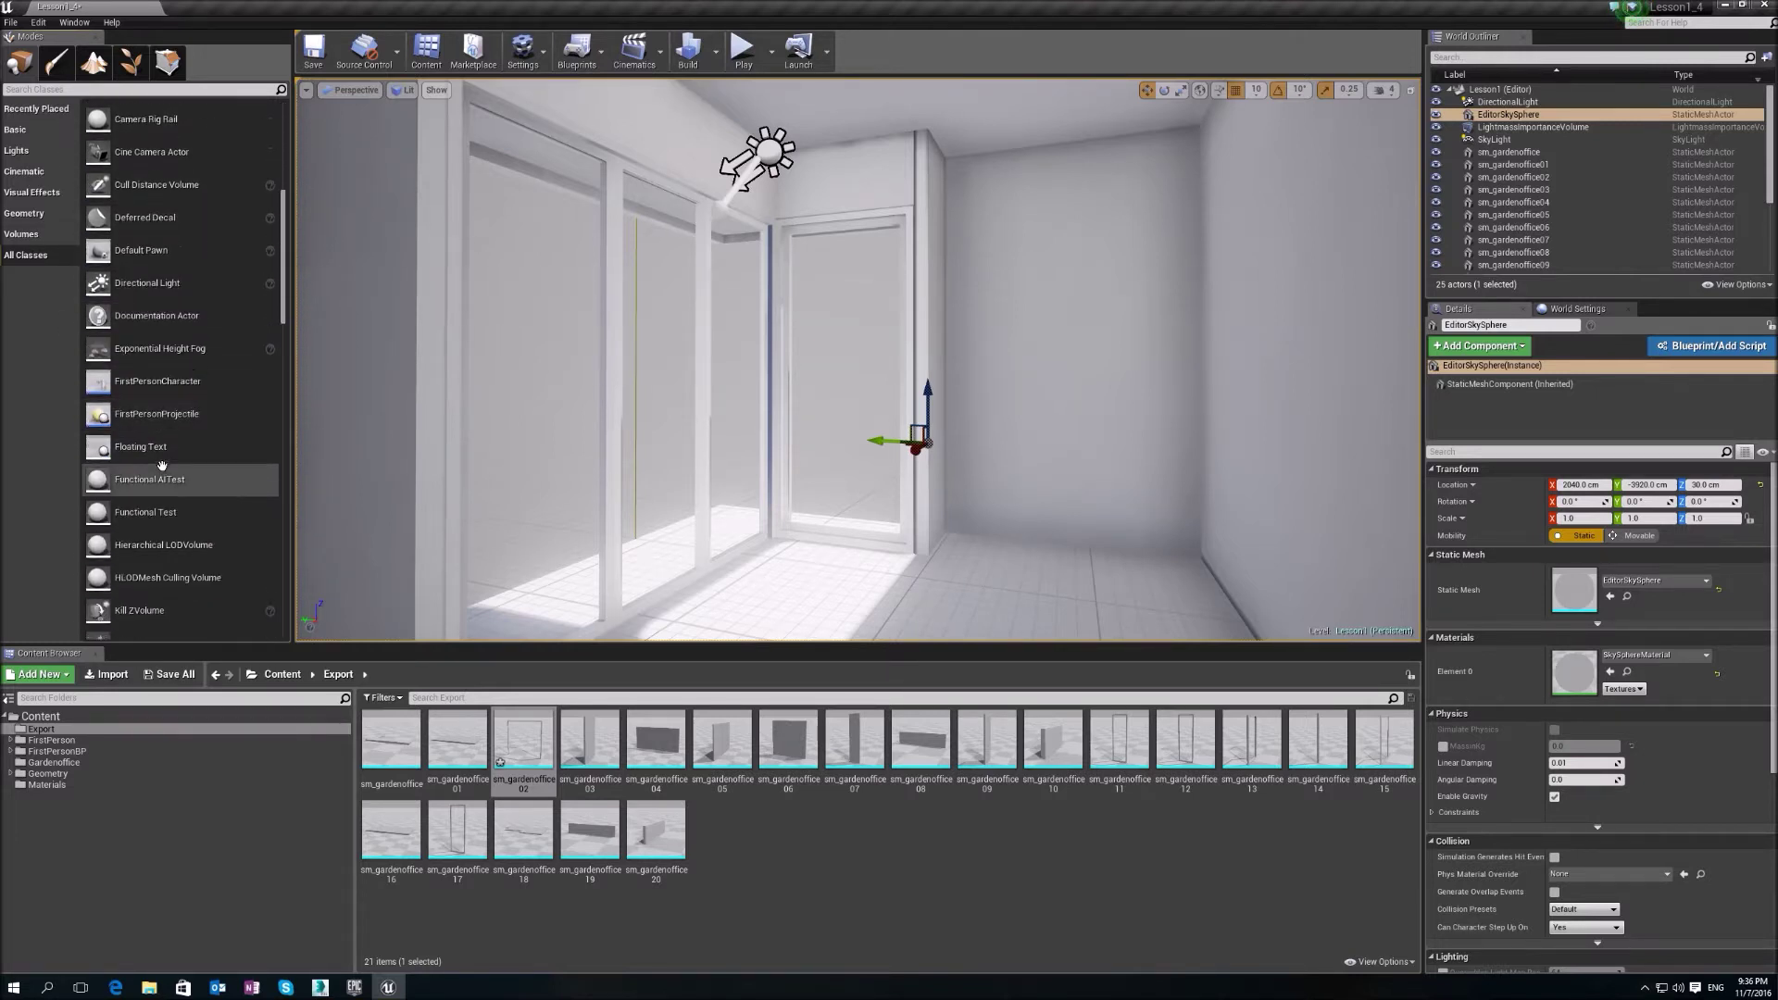
pyautogui.scroll(-4, 176, 380)
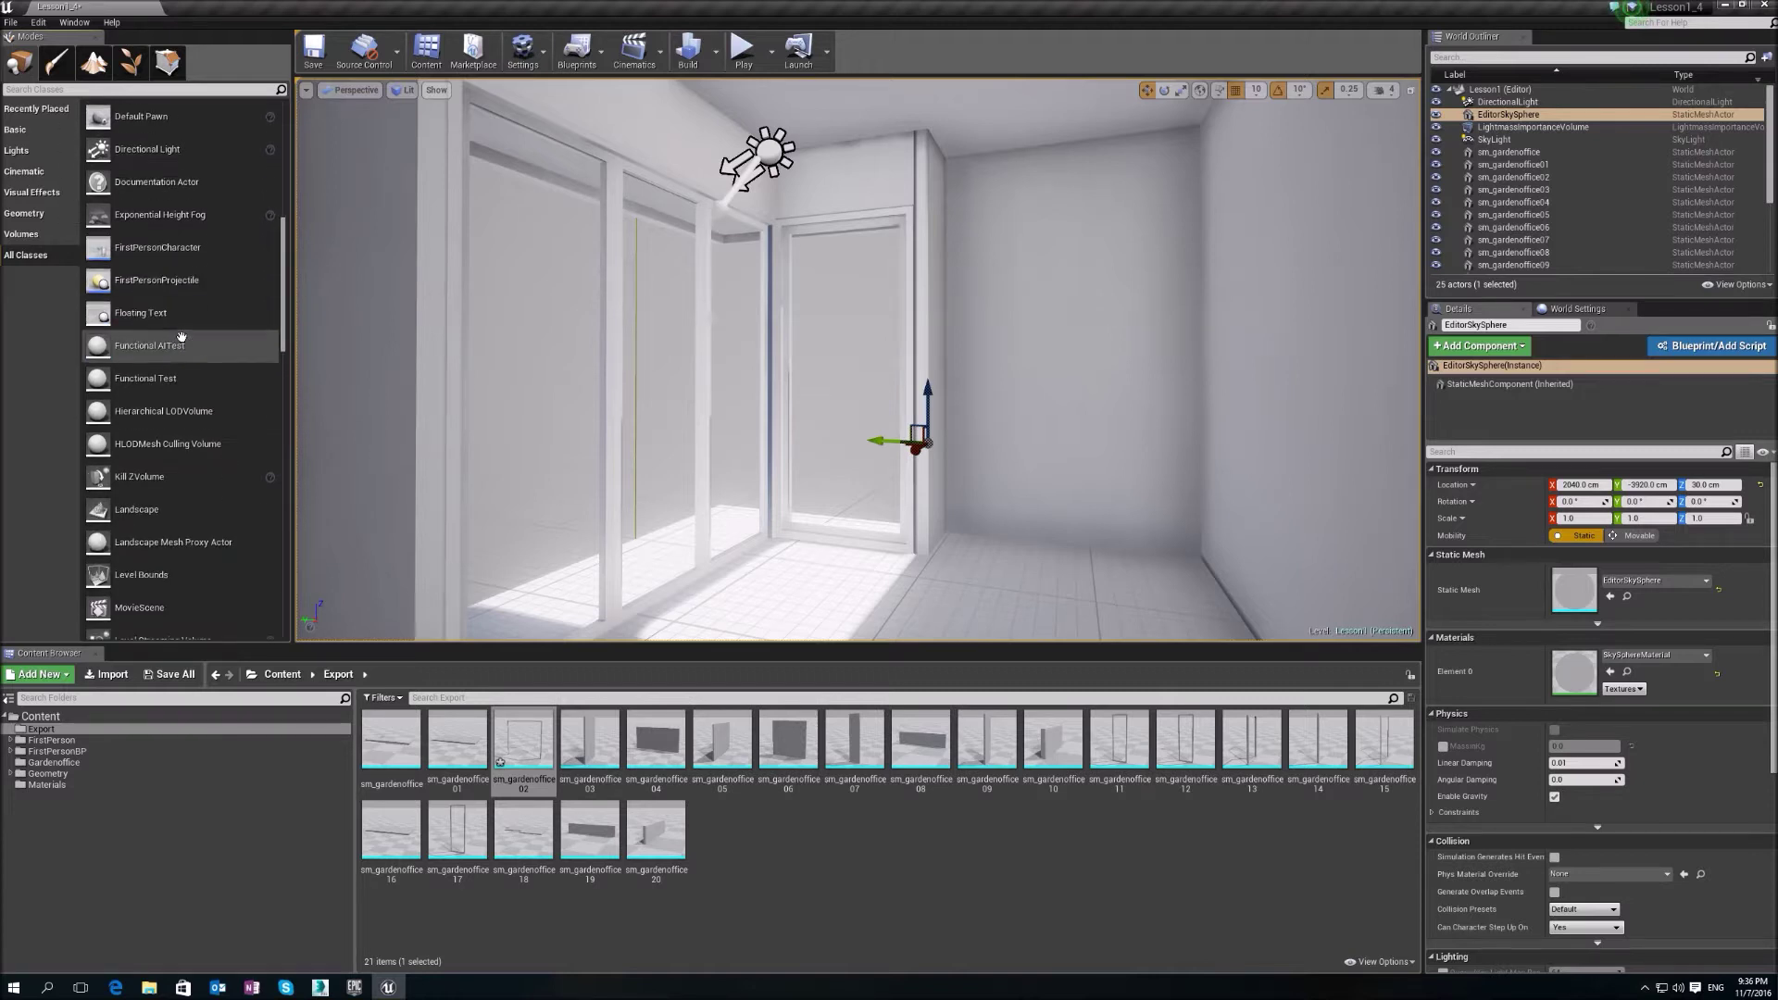
pyautogui.scroll(-1, 185, 329)
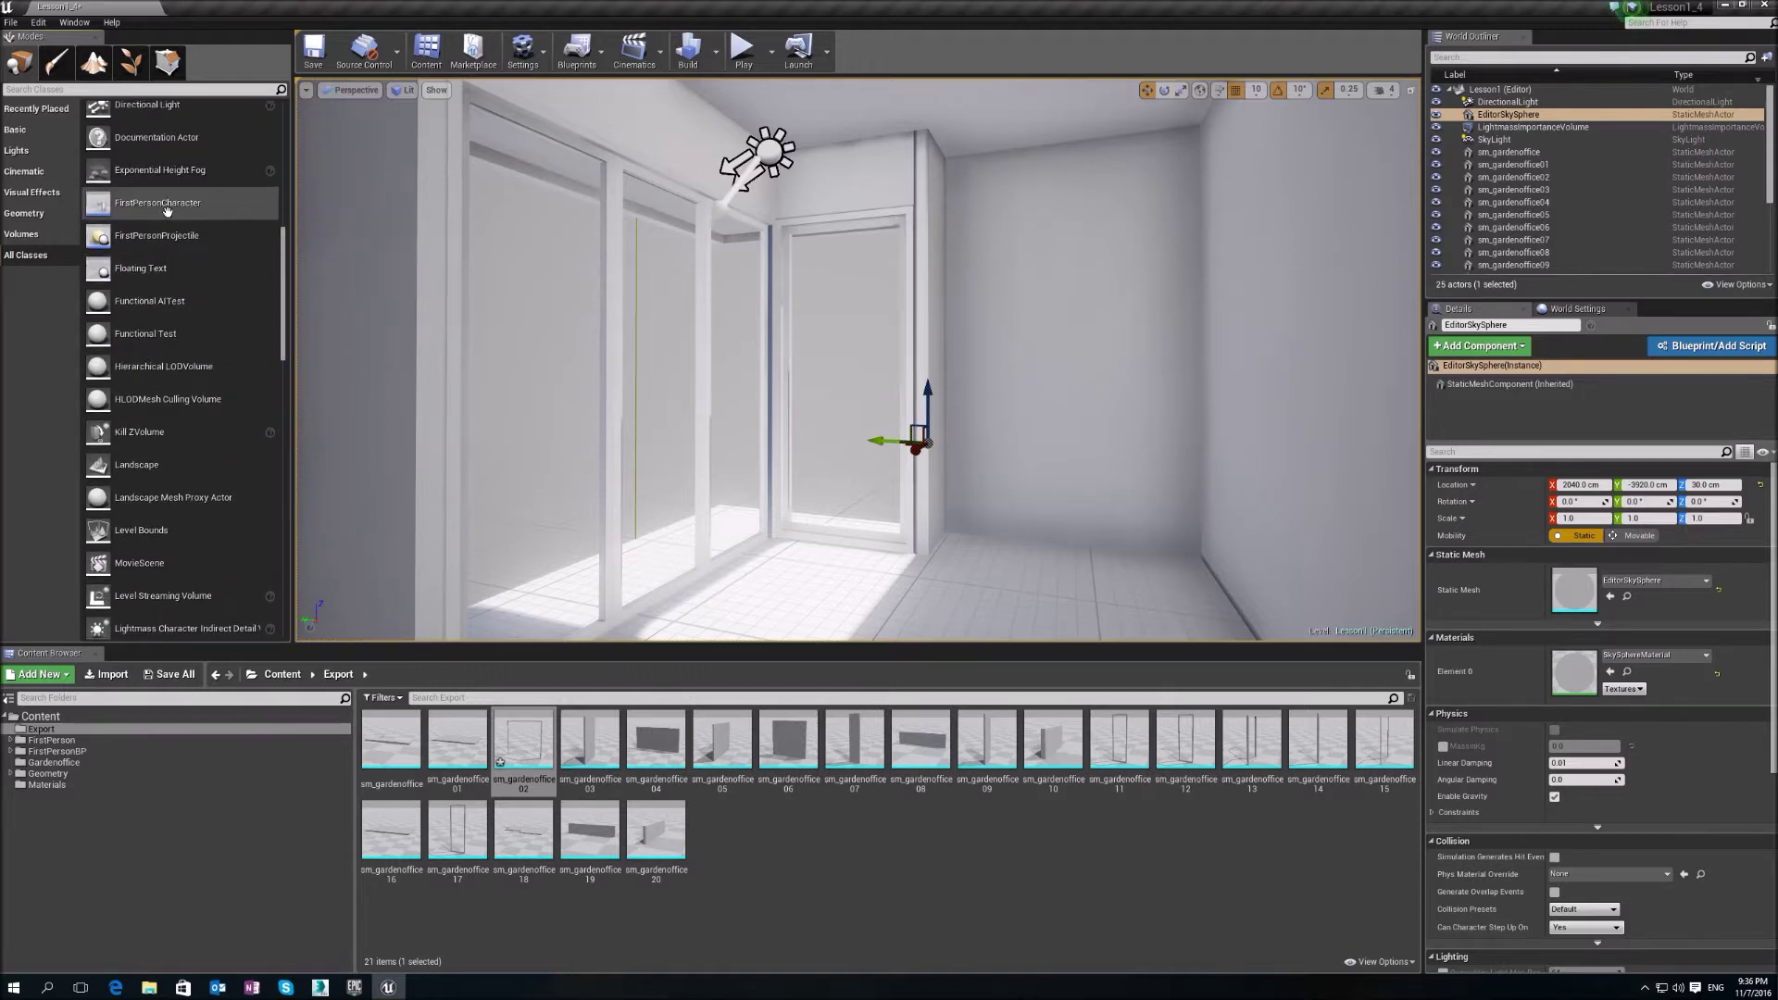
pyautogui.scroll(-14, 190, 324)
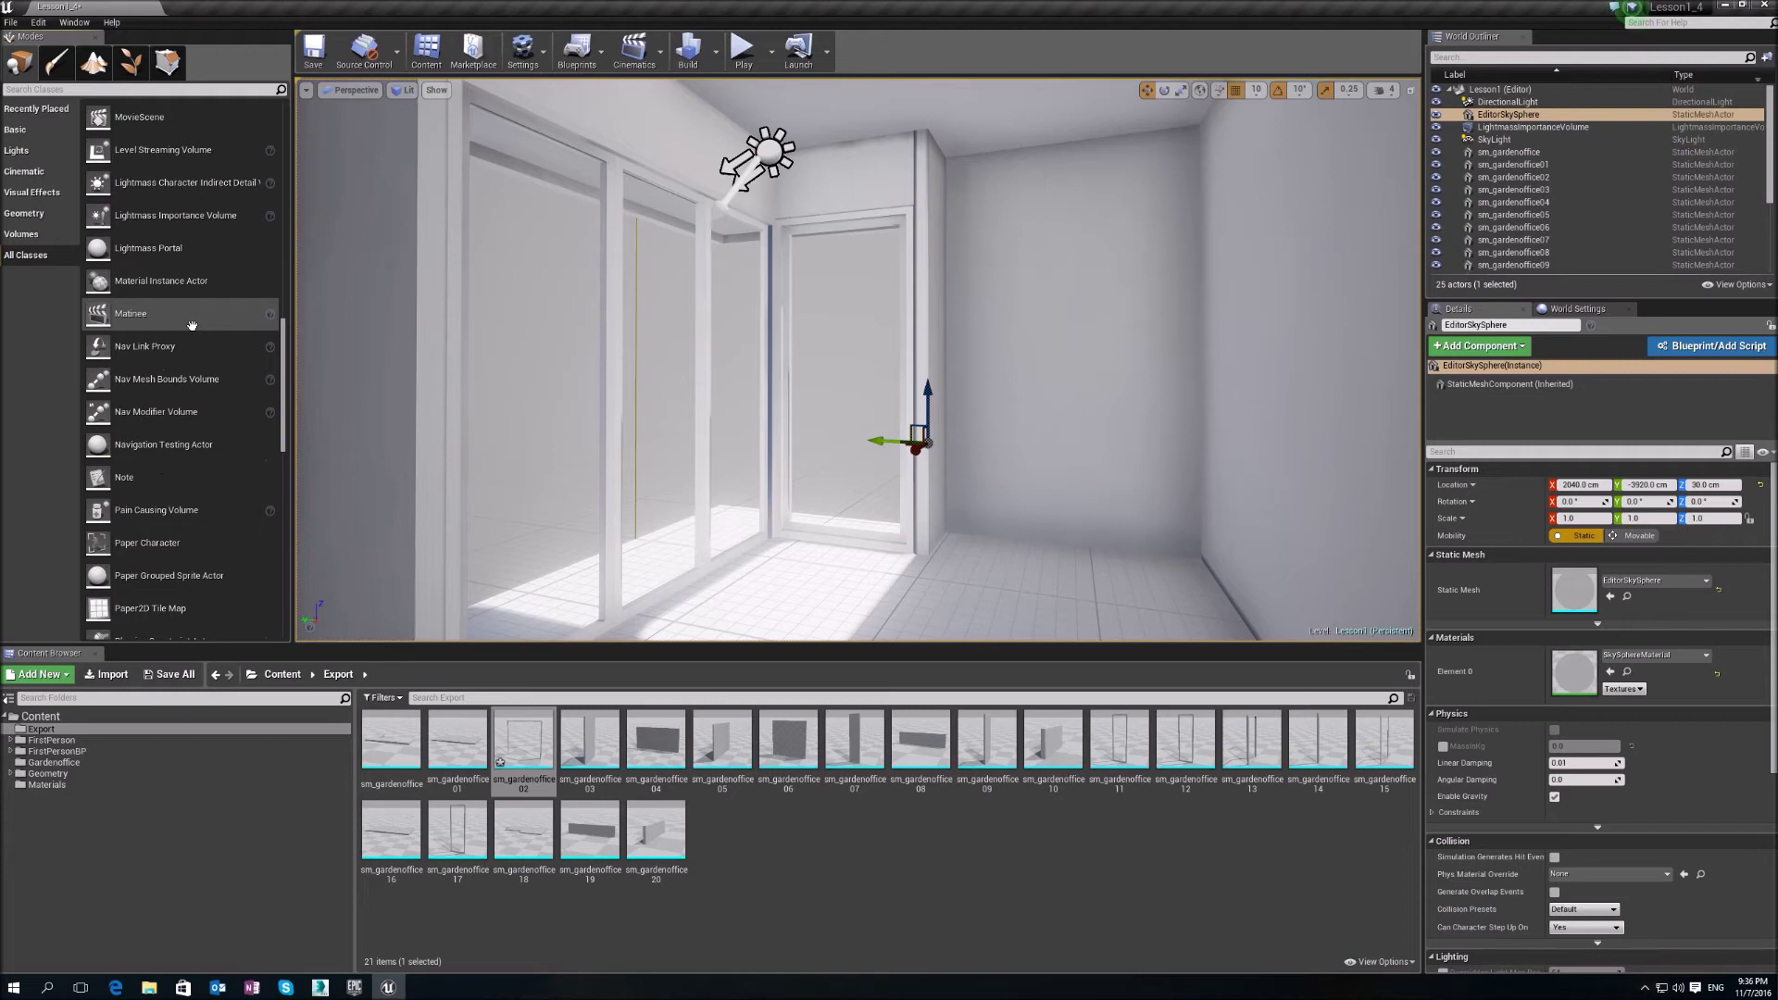
pyautogui.click(148, 88)
pyautogui.write('player')
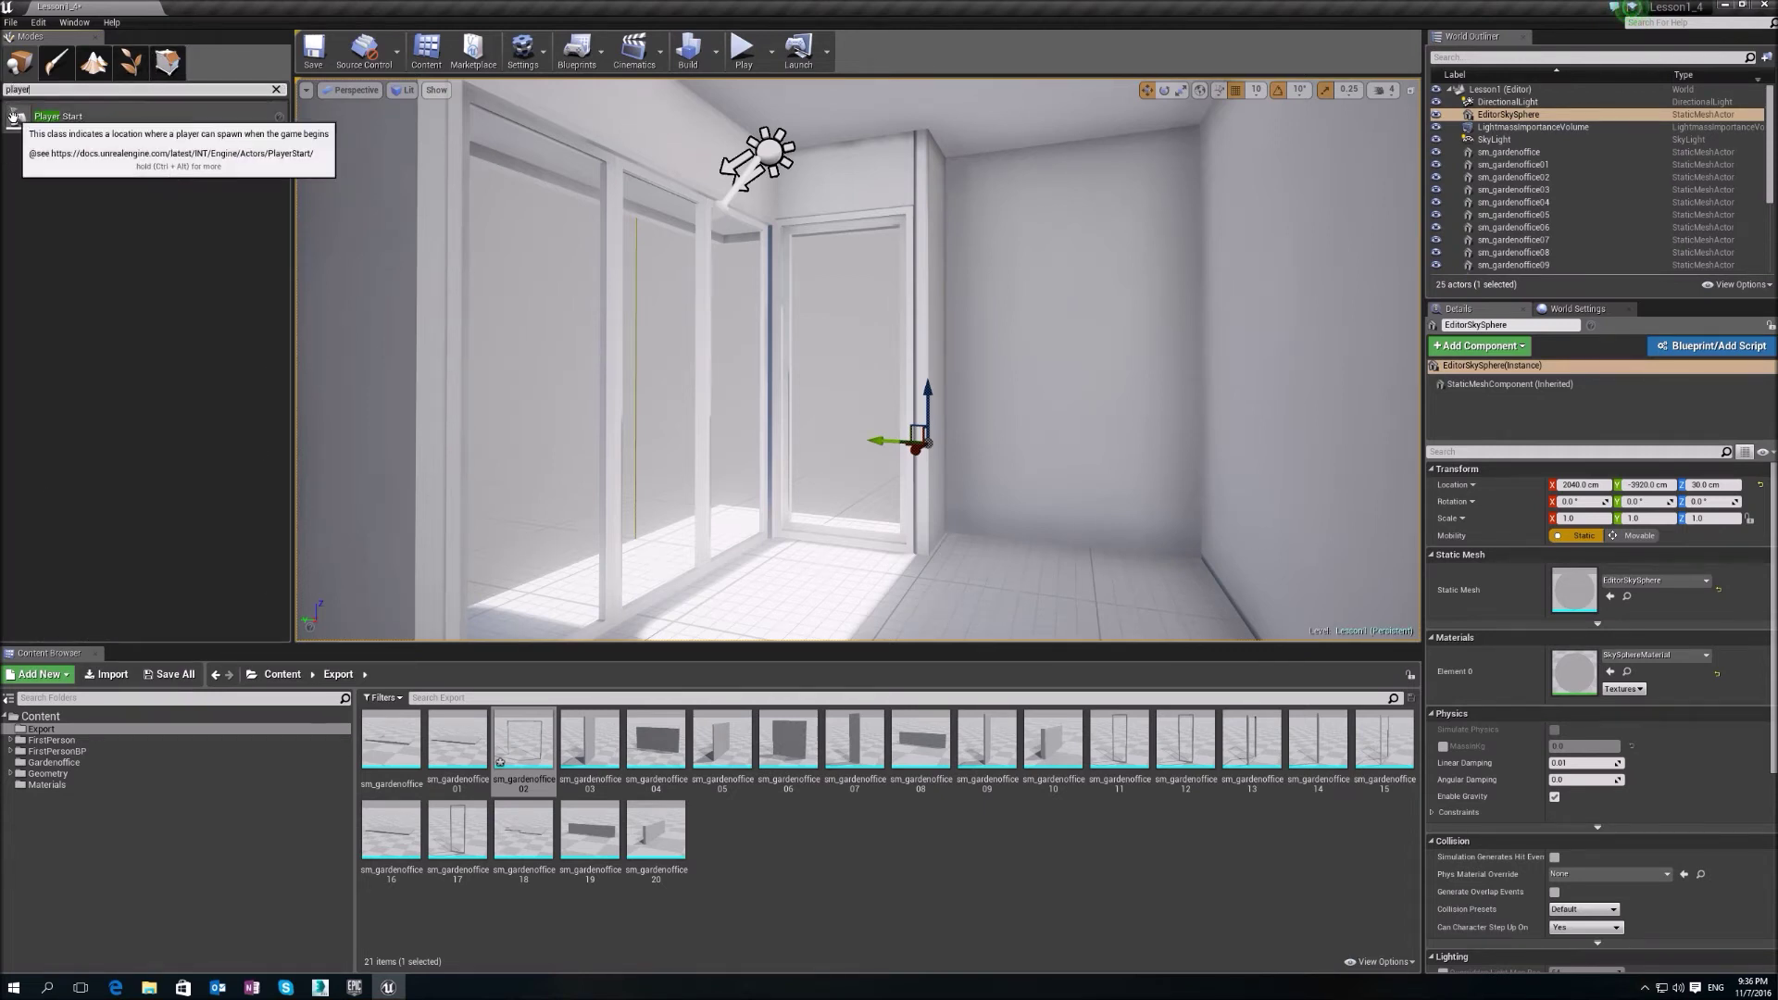
pyautogui.moveTo(51, 116); pyautogui.dragTo(947, 289)
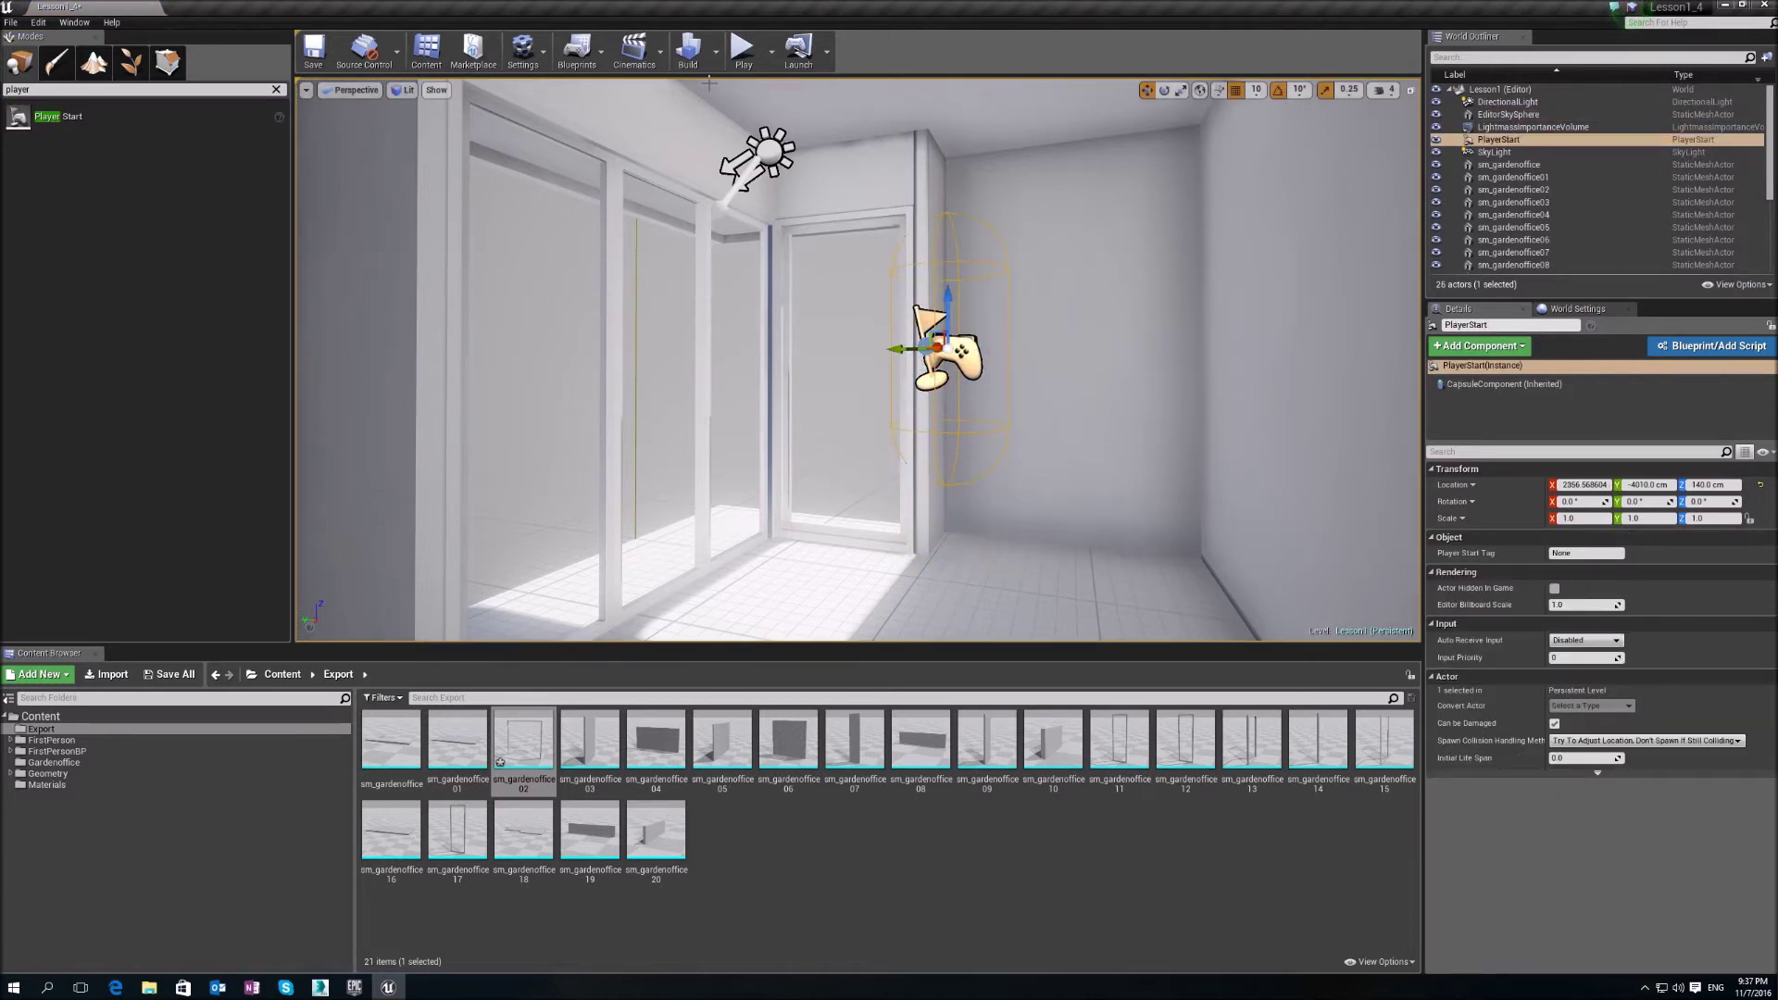
# - Play the level from the Player Start to test it, and stop the session
pyautogui.click(743, 51)
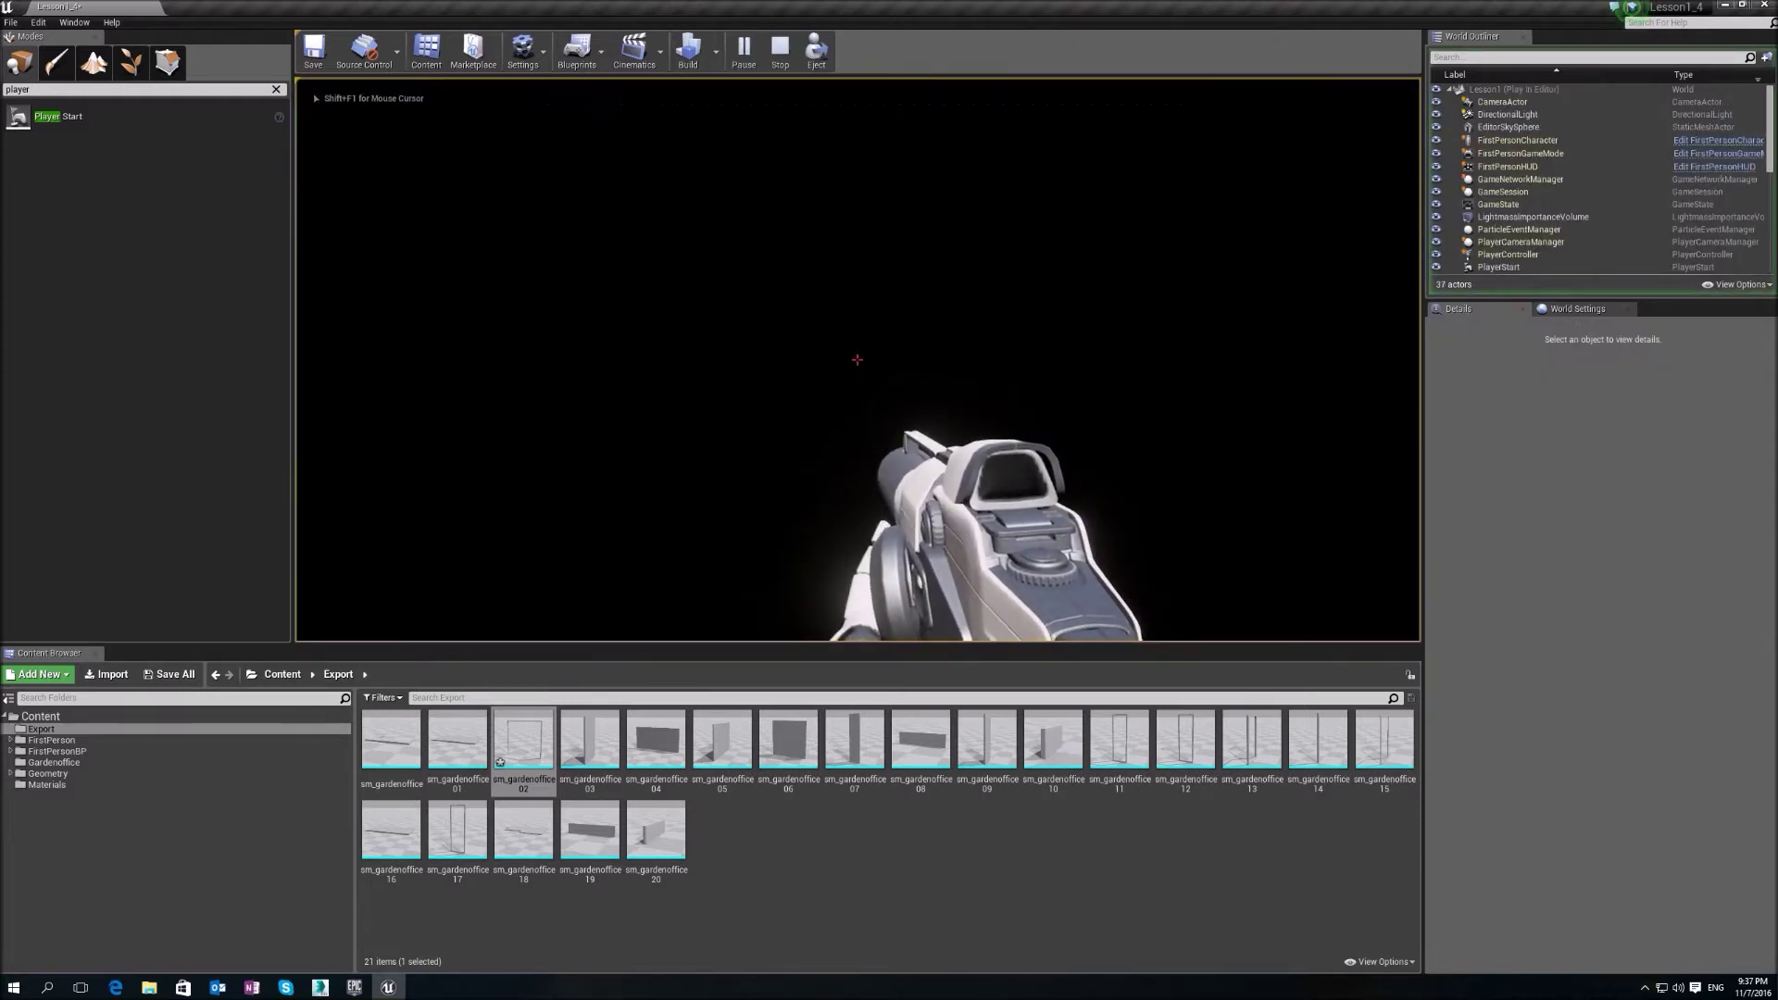
pyautogui.press('Escape')
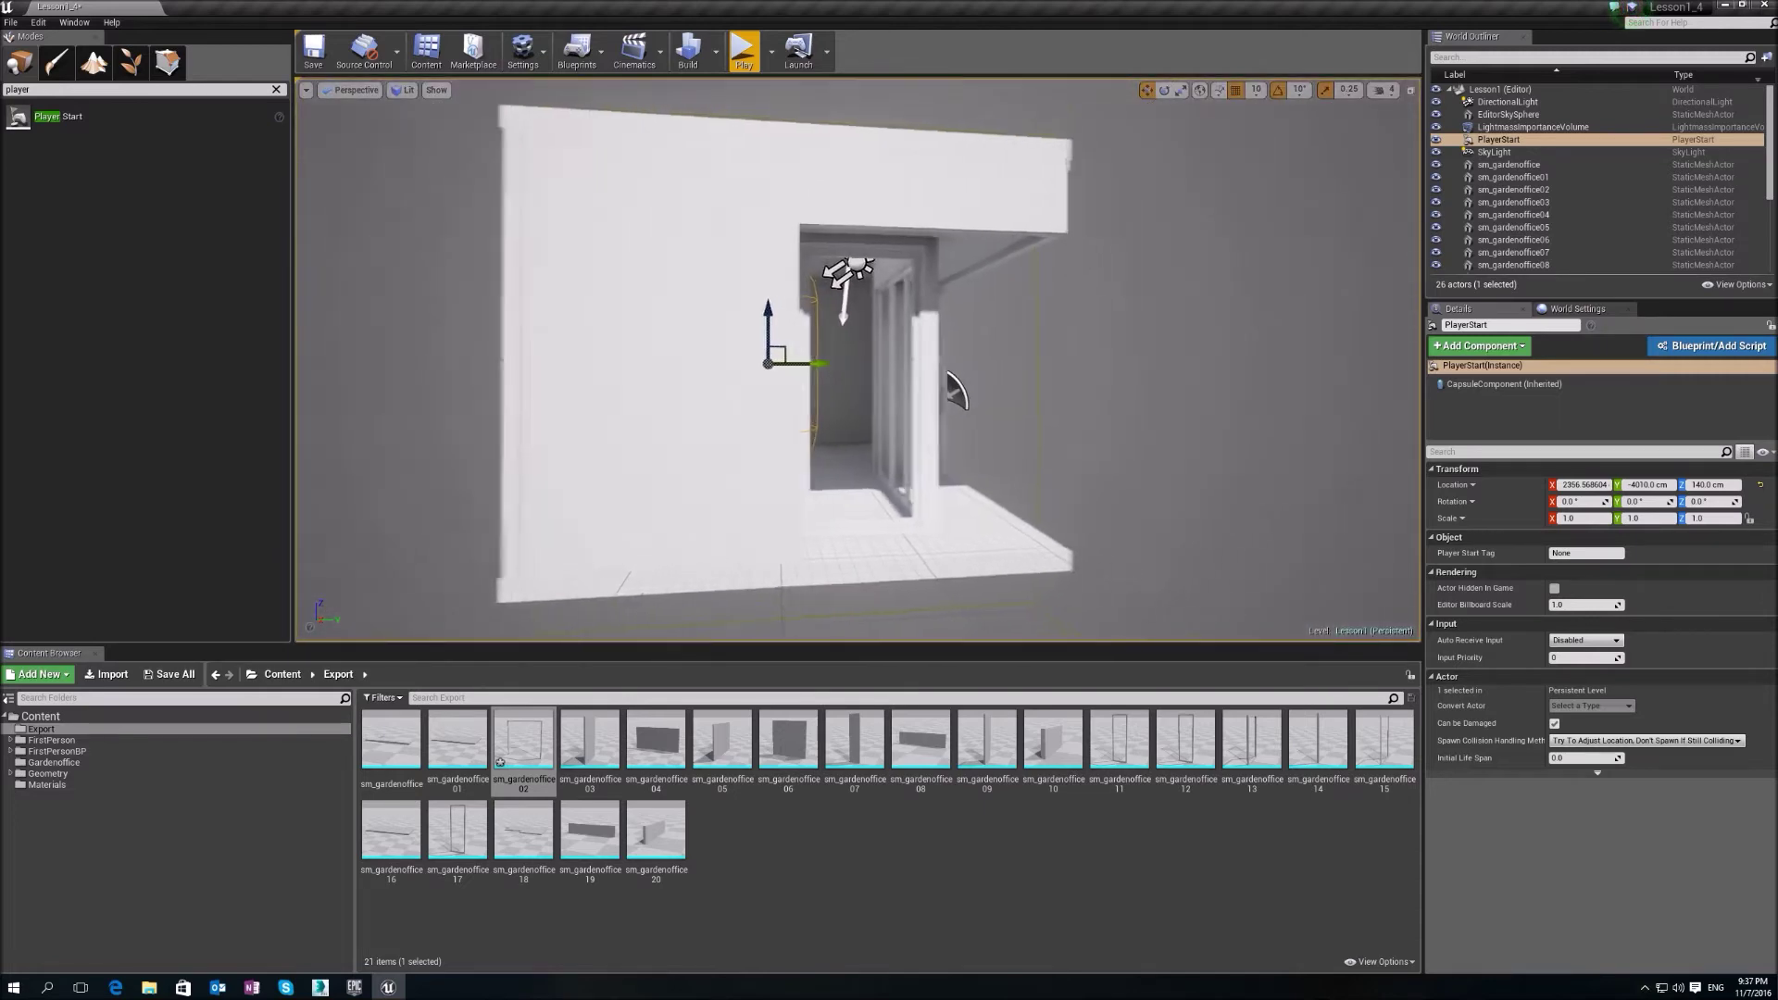
# - Search the placeable classes for "volume" and place a Blocking Volume on the room's floor
pyautogui.moveTo(857, 360); pyautogui.dragTo(796, 324, button='right')
pyautogui.moveTo(1018, 396); pyautogui.dragTo(917, 395, button='right')
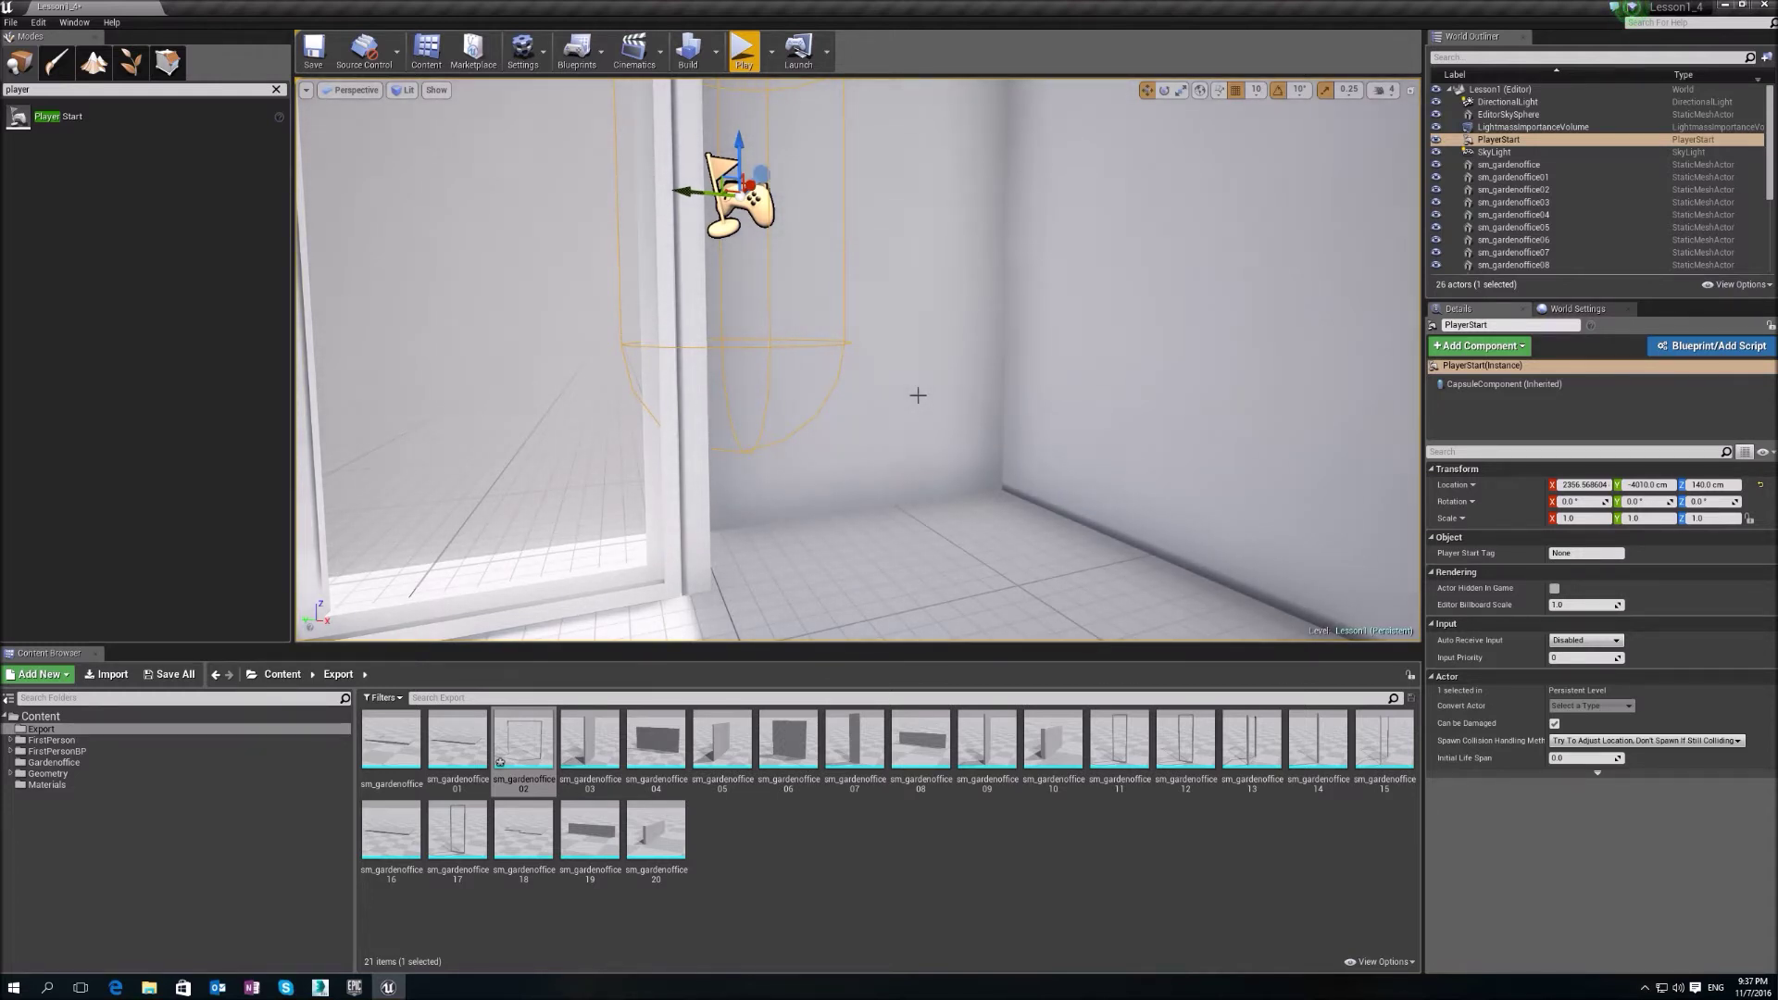
pyautogui.moveTo(907, 409); pyautogui.dragTo(866, 417, button='right')
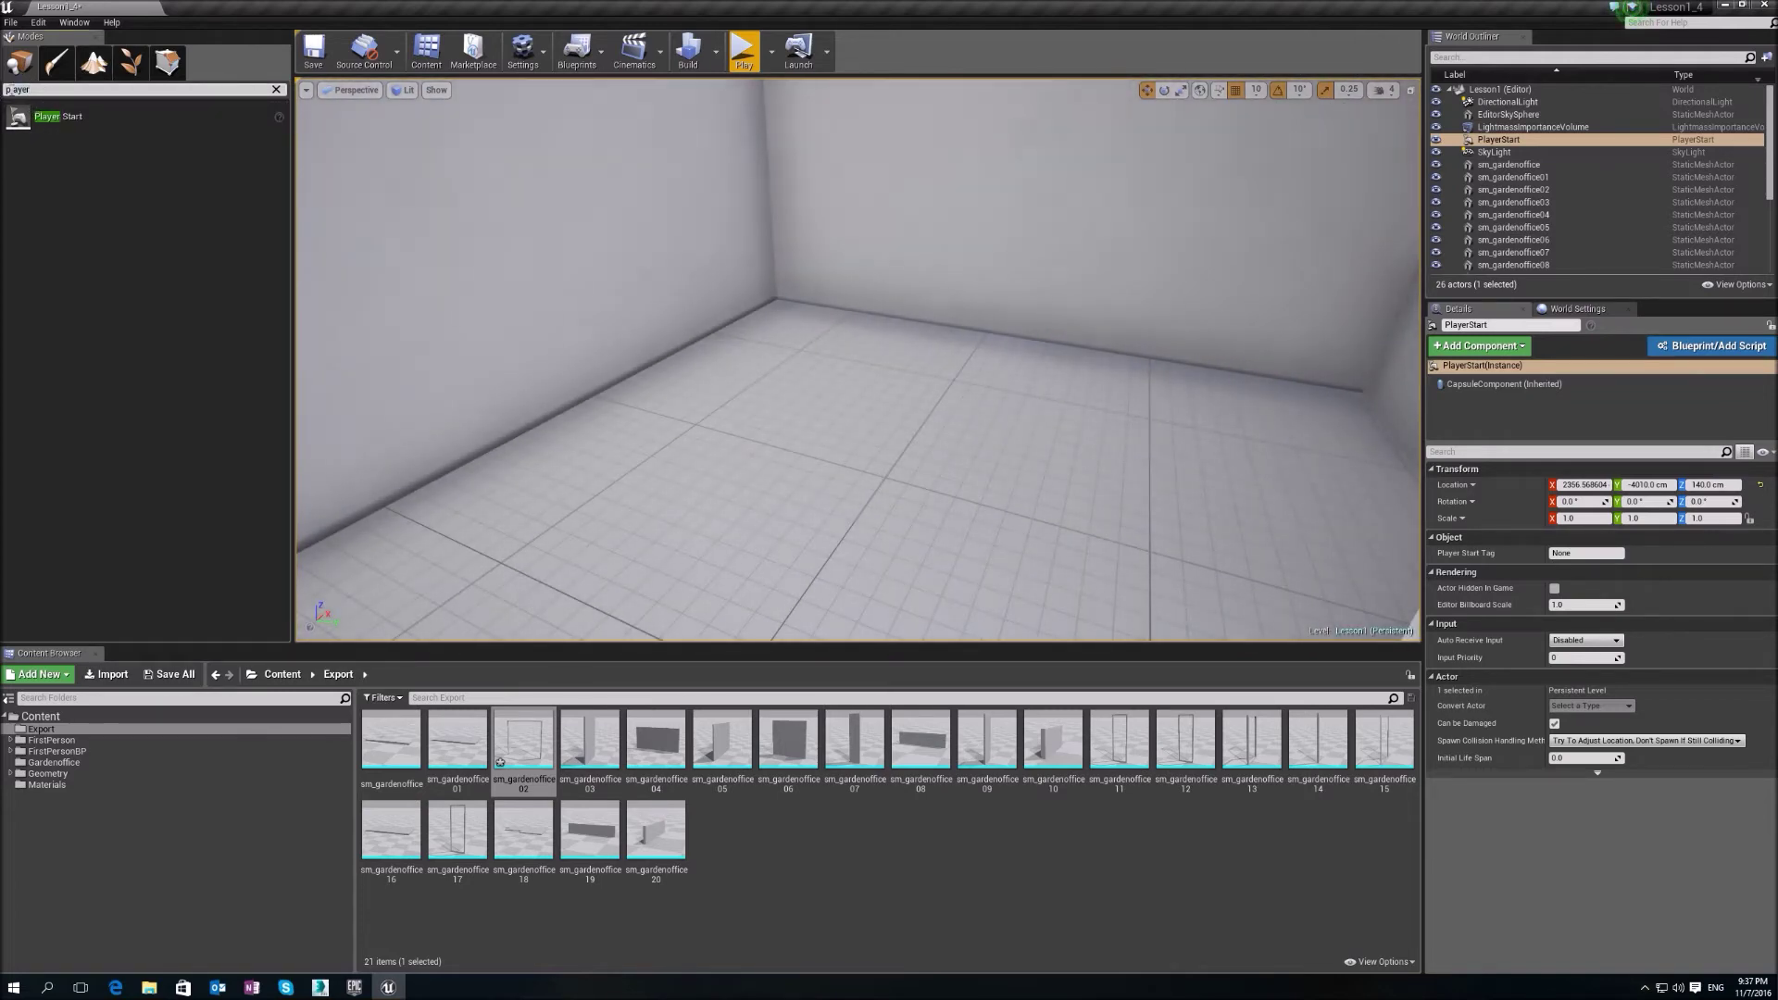
pyautogui.press('BackSpace')
pyautogui.press('BackSpace')
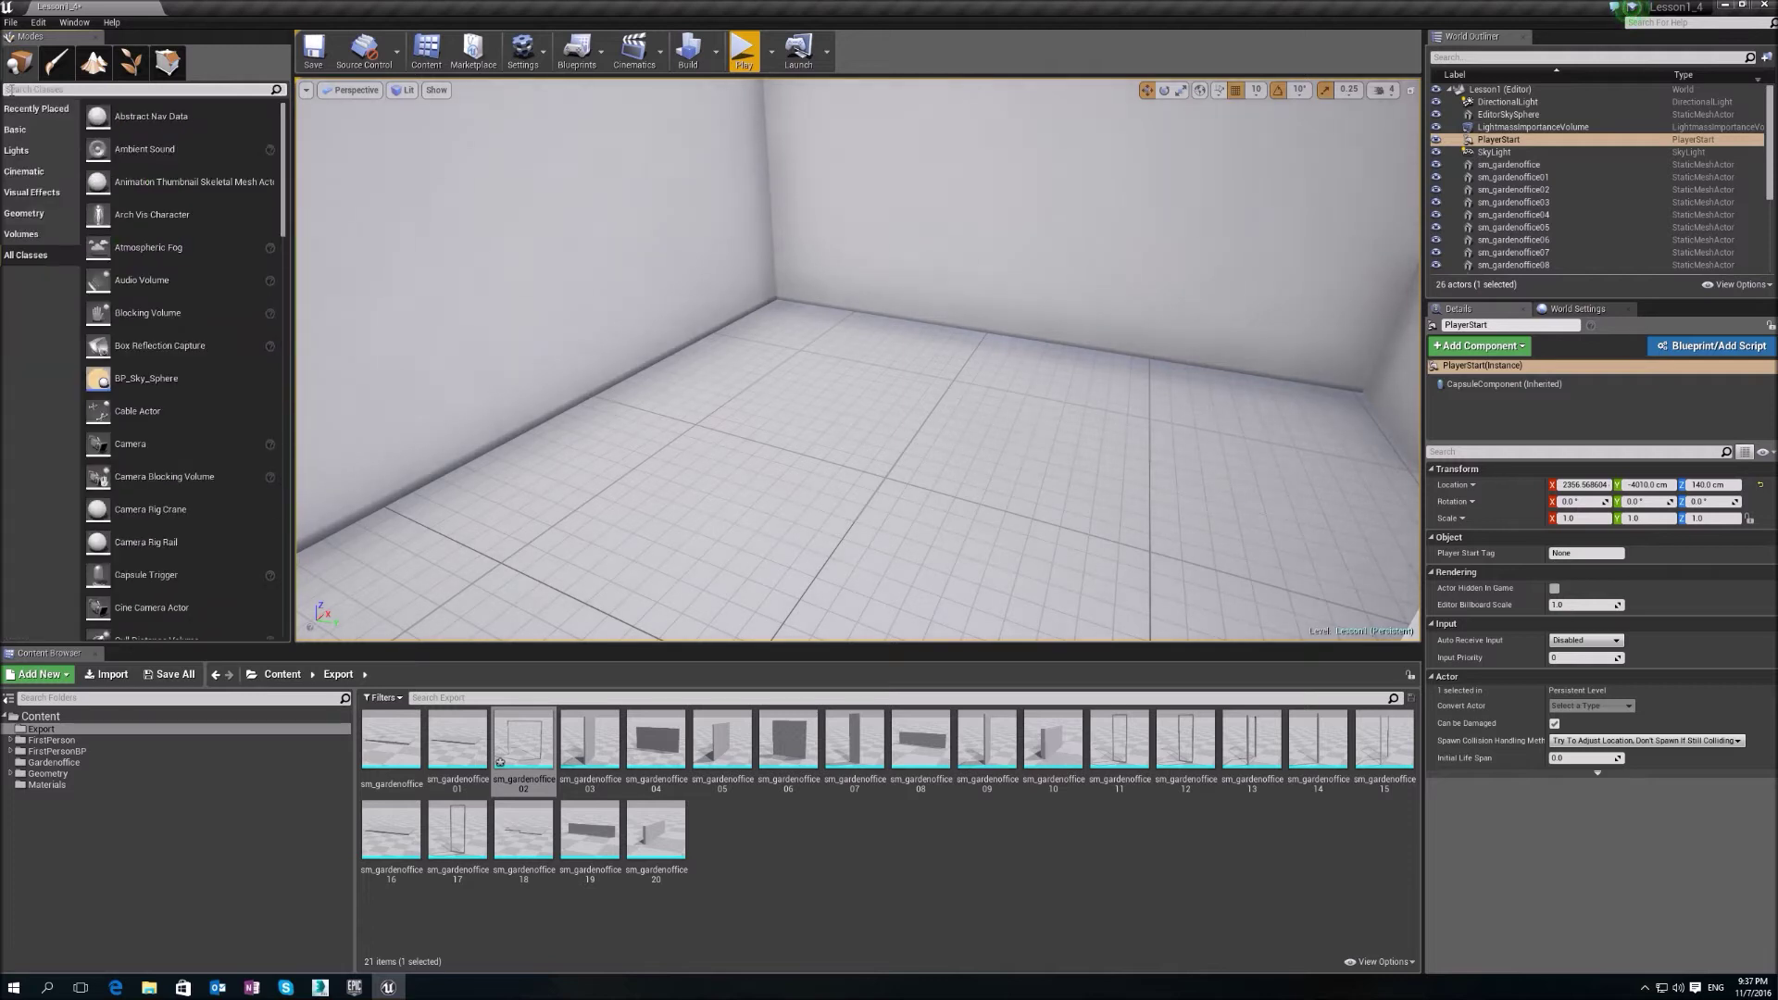
pyautogui.write('volume')
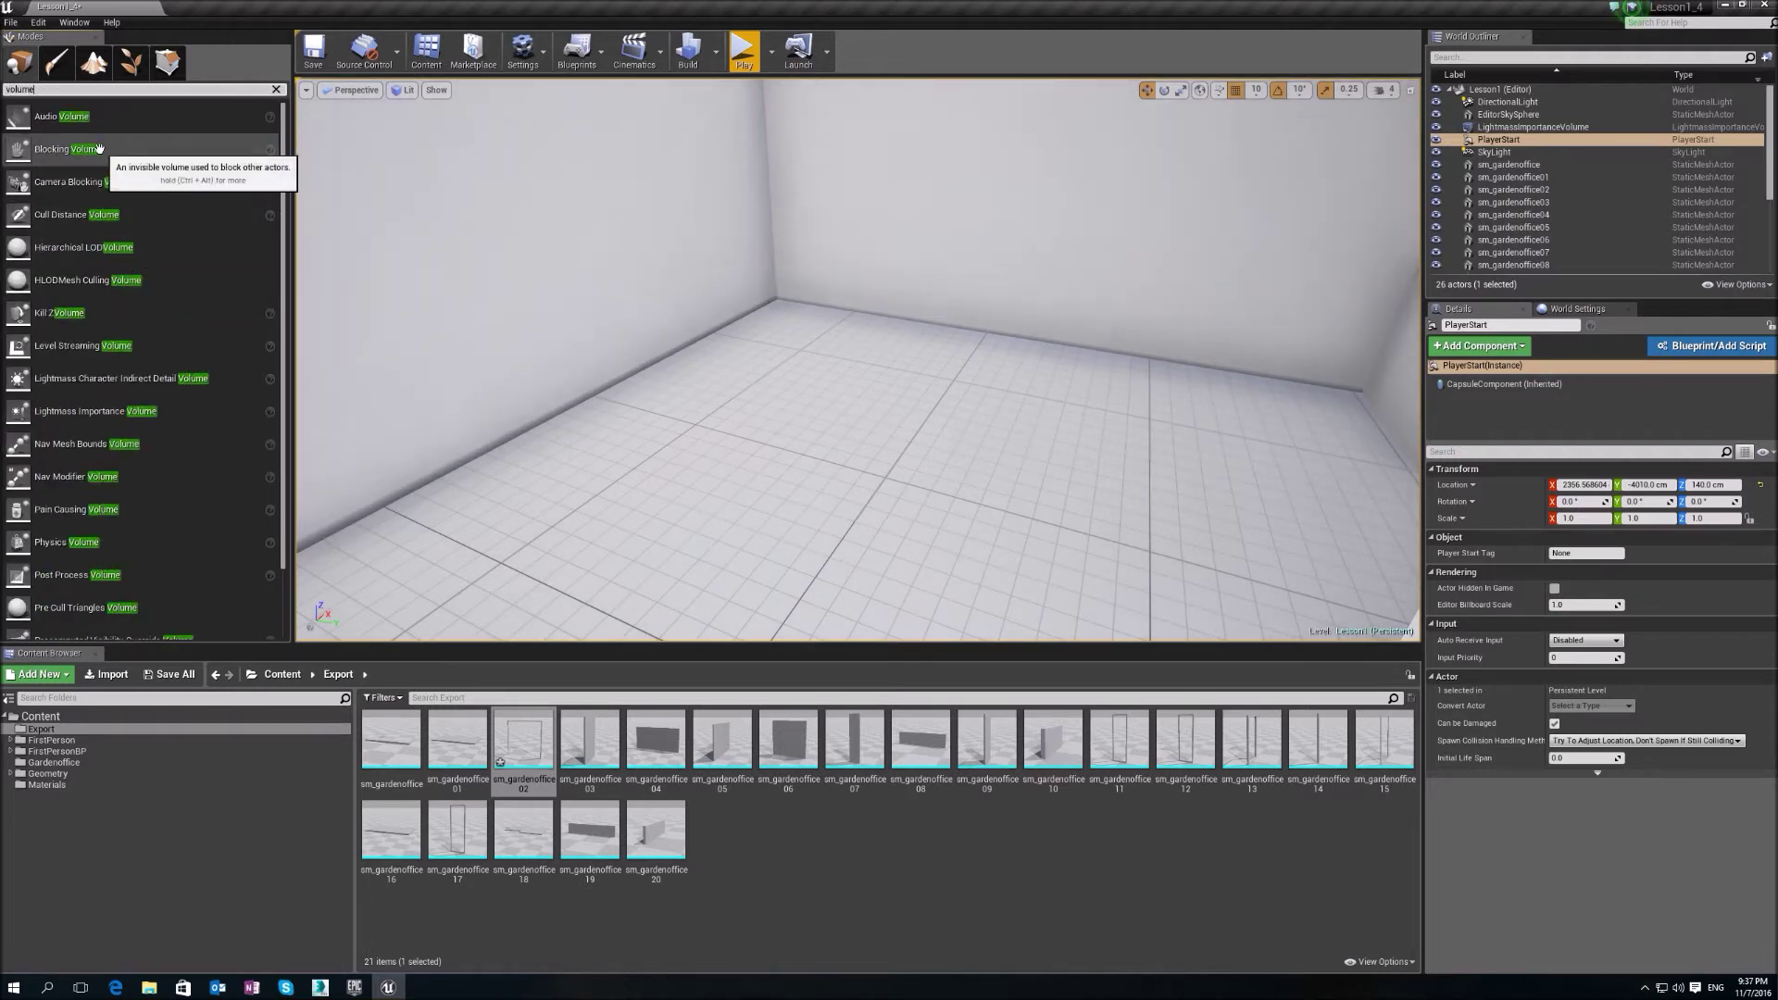
pyautogui.moveTo(95, 150); pyautogui.dragTo(964, 337)
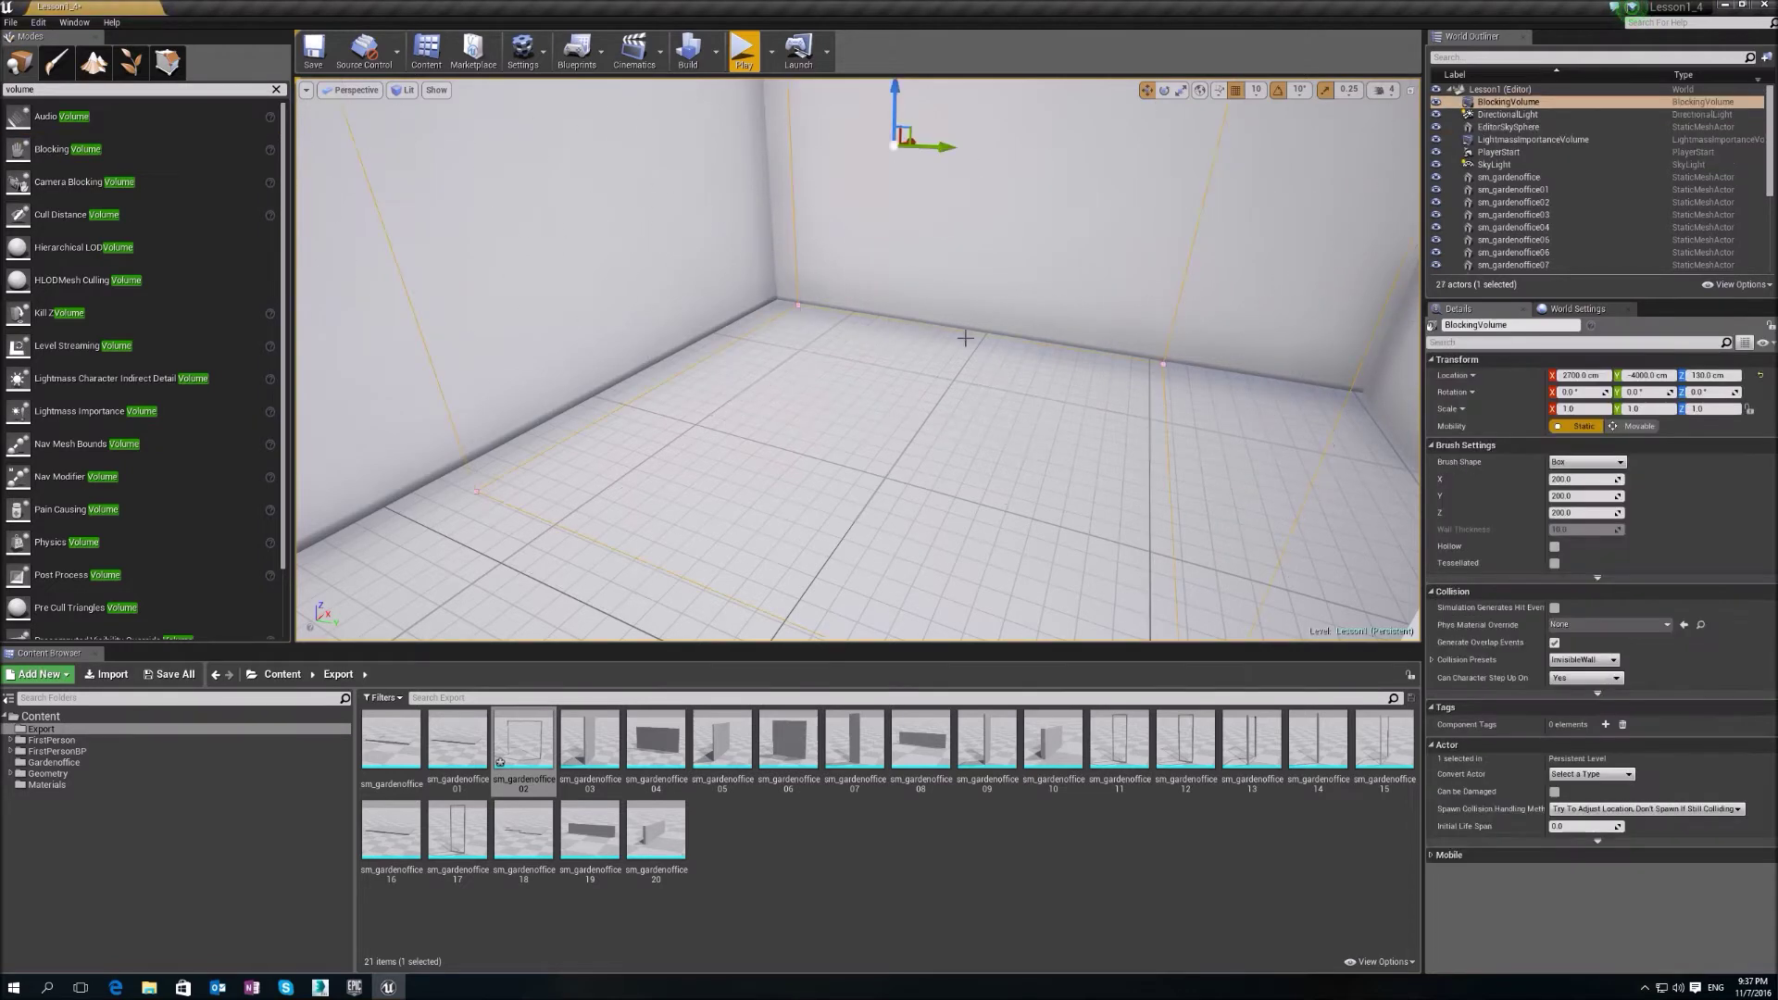
# - Set the Blocking Volume's X and Y size to 500 and reposition it under the floor at X 2560 cm, Z -90 cm
pyautogui.press('f')
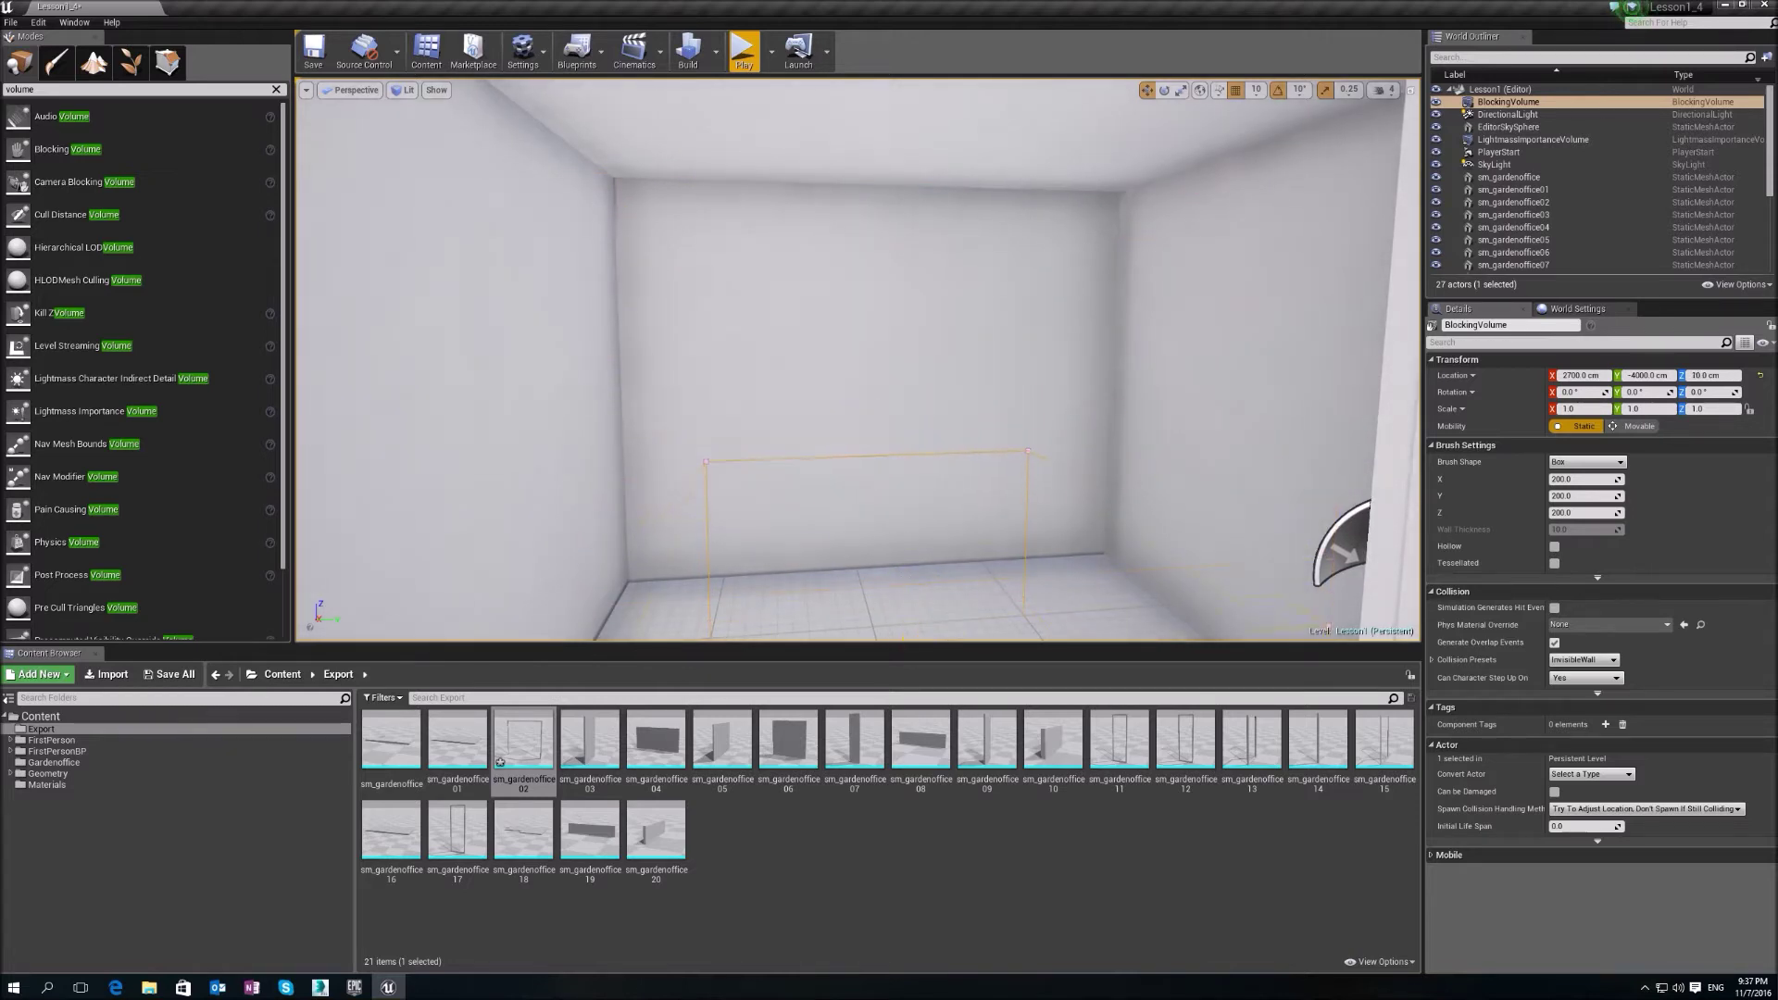
pyautogui.keyDown('alt'); pyautogui.moveTo(947, 460); pyautogui.dragTo(1125, 519); pyautogui.keyUp('alt')
pyautogui.keyDown('alt'); pyautogui.moveTo(793, 491); pyautogui.dragTo(800, 531); pyautogui.keyUp('alt')
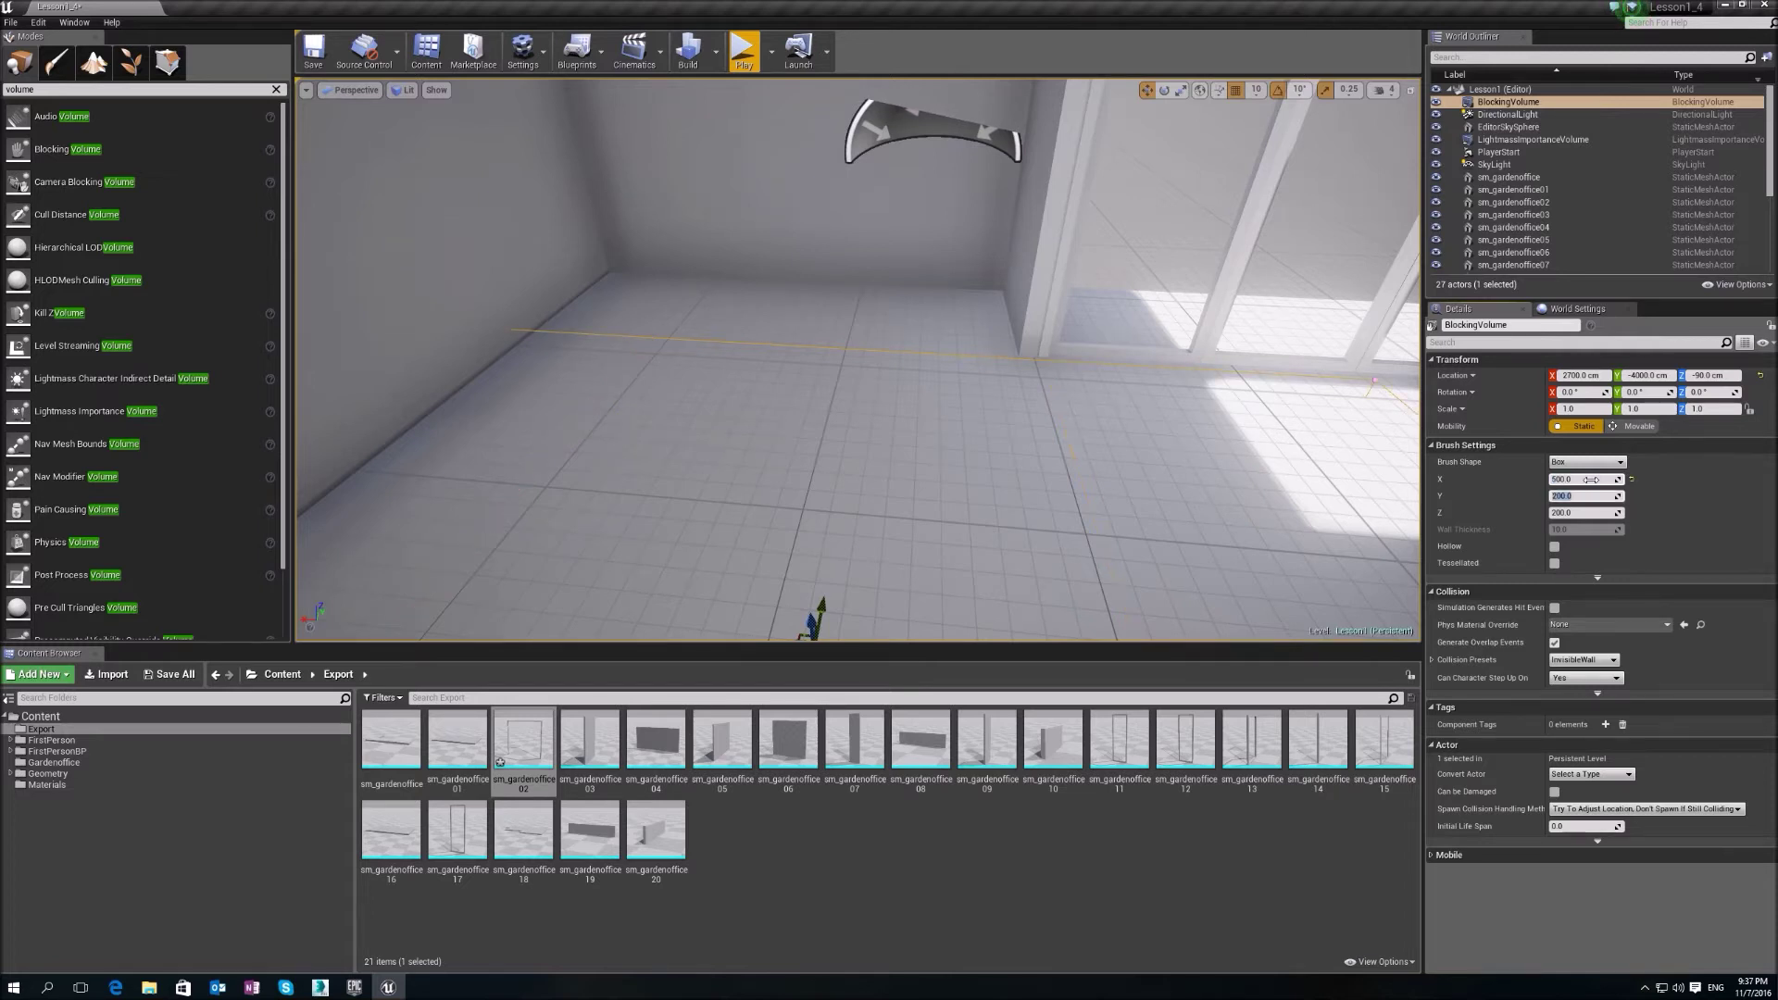
pyautogui.moveTo(1089, 413); pyautogui.dragTo(1126, 414, button='right')
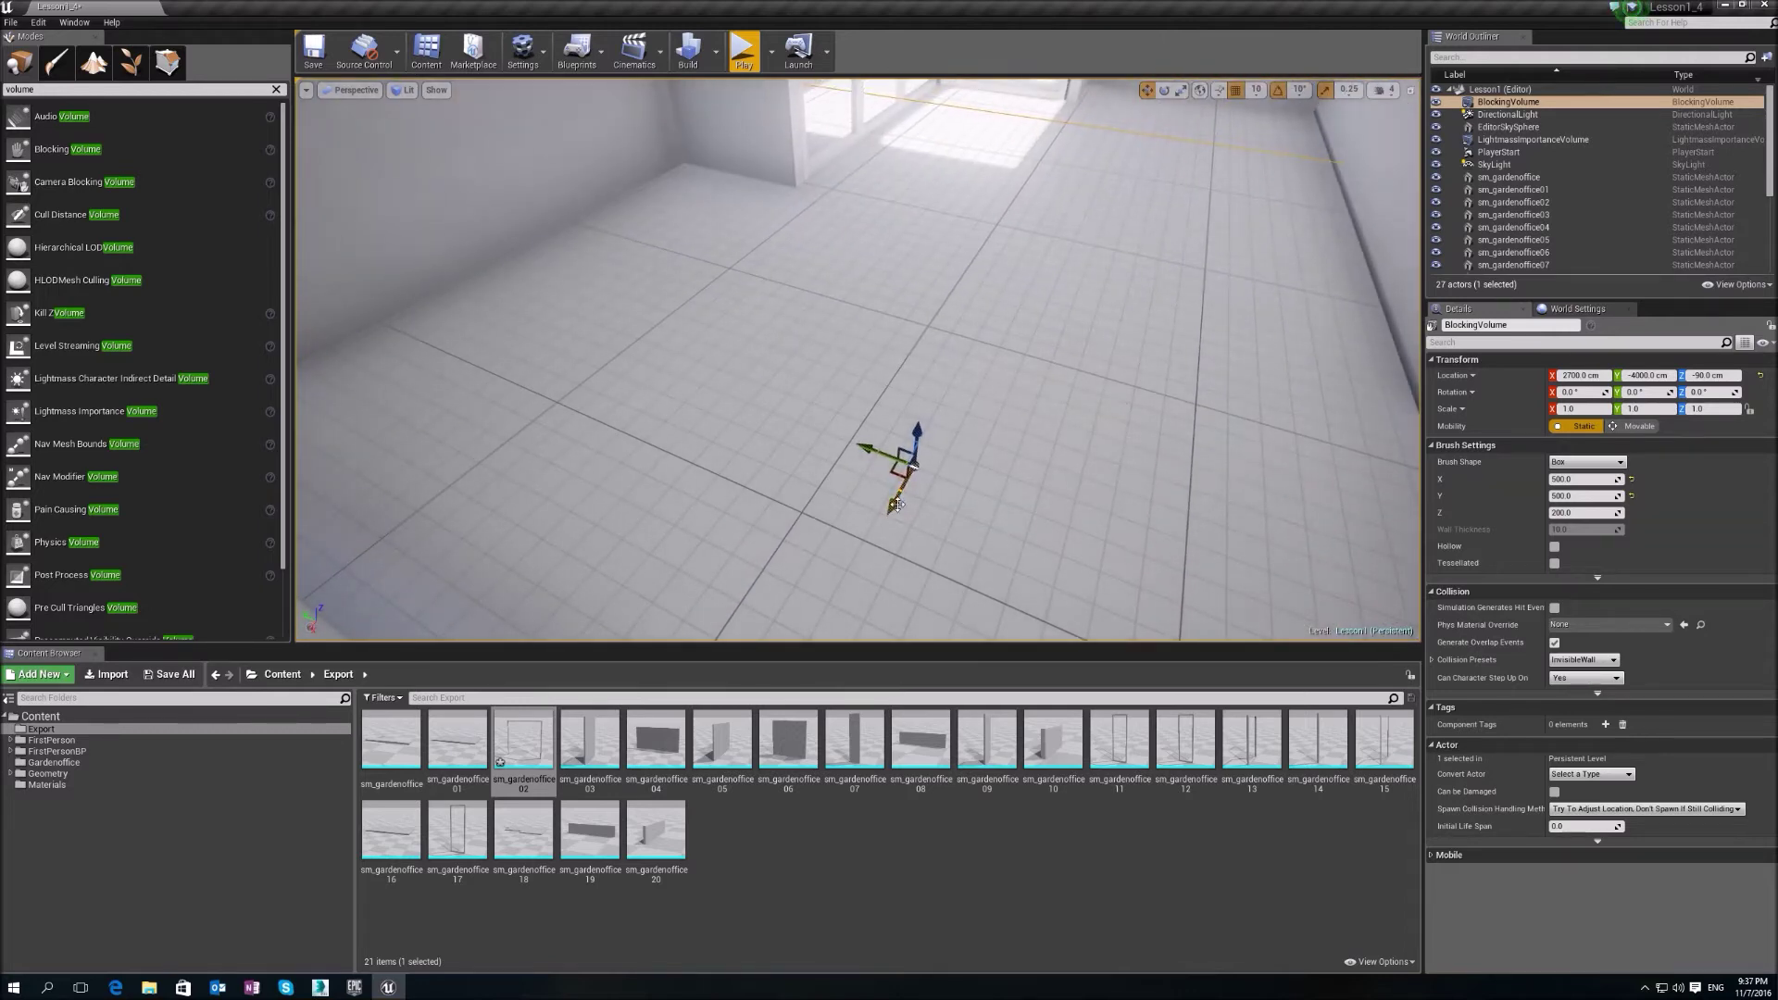
pyautogui.moveTo(898, 505); pyautogui.dragTo(966, 421)
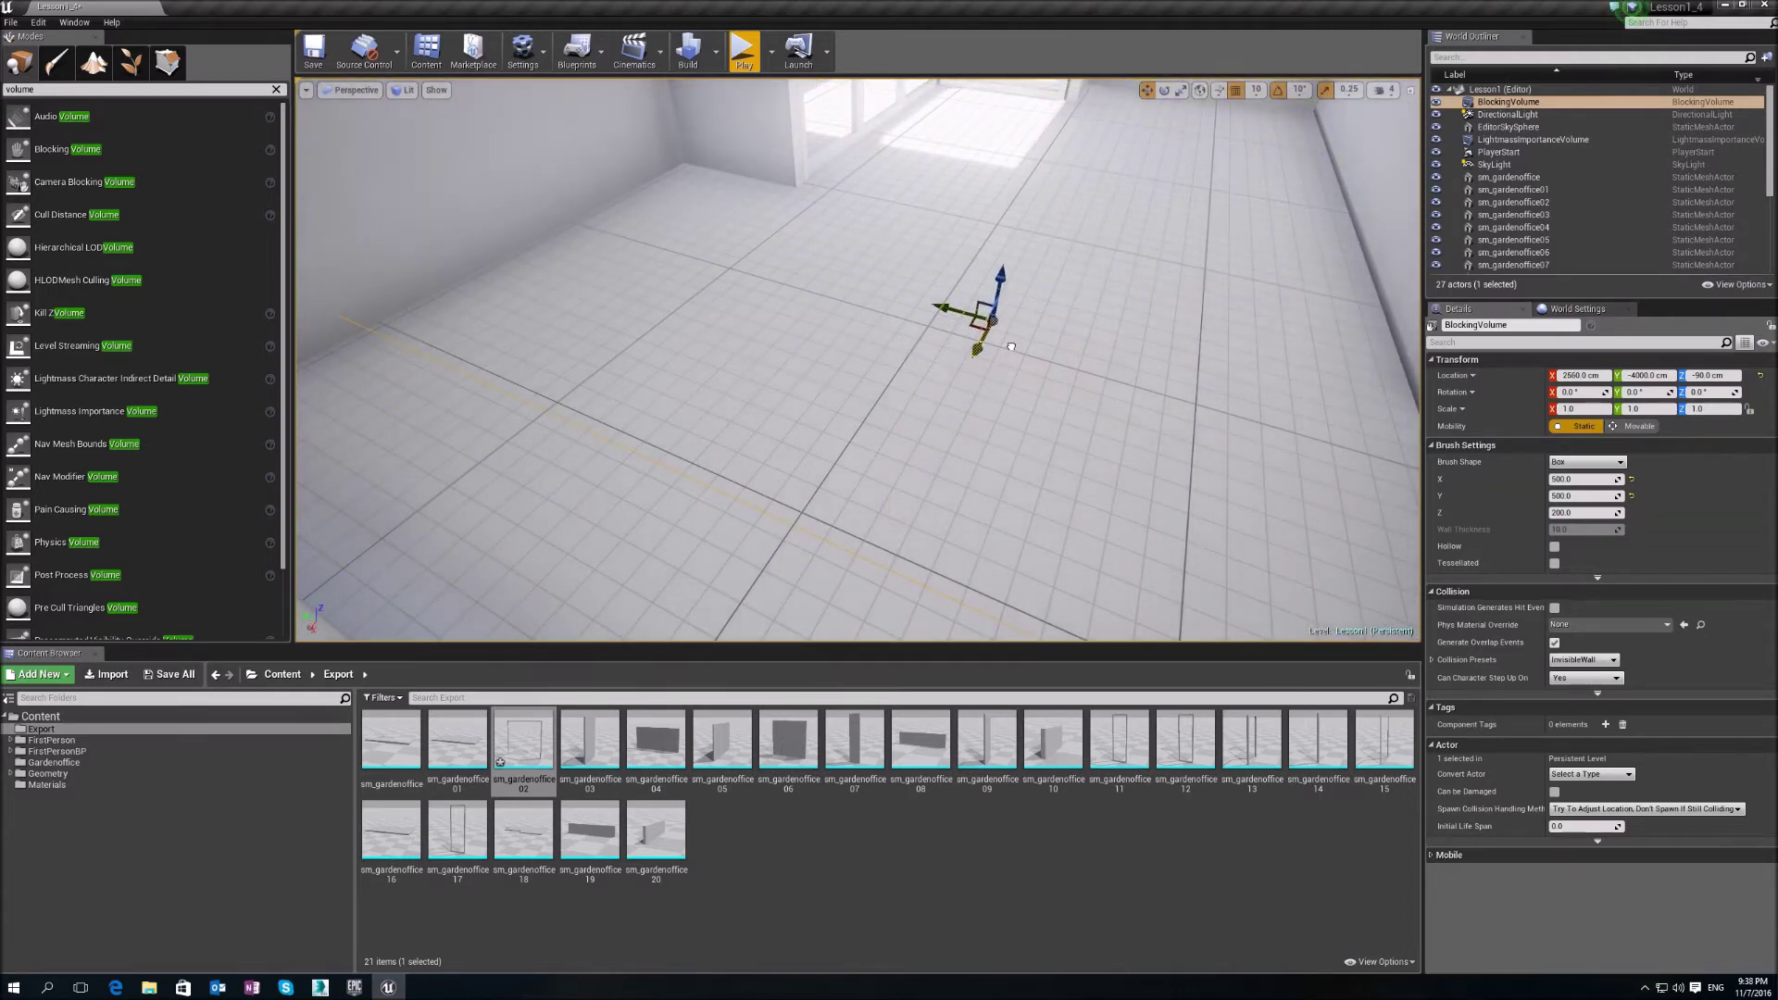
# - Enlarge the Blocking Volume's brush to 1000 in both X and Y so it extends under the whole floor
pyautogui.moveTo(982, 371); pyautogui.dragTo(1126, 389, button='right')
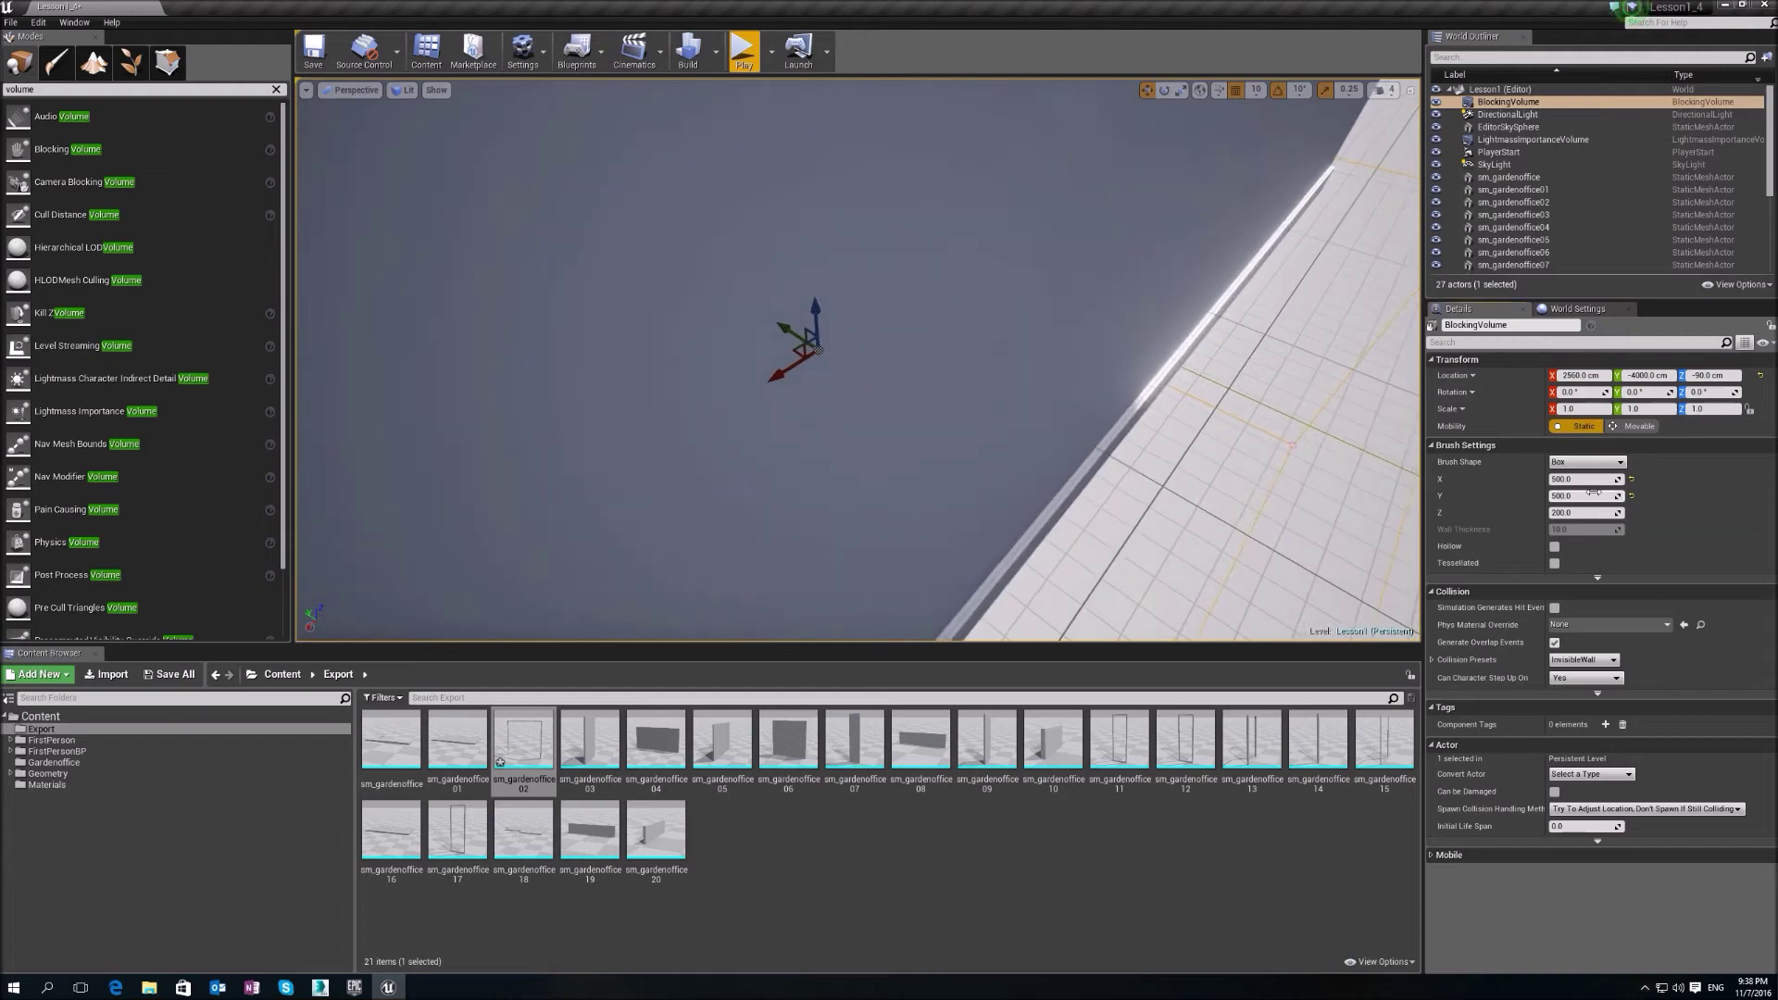
pyautogui.click(1593, 492)
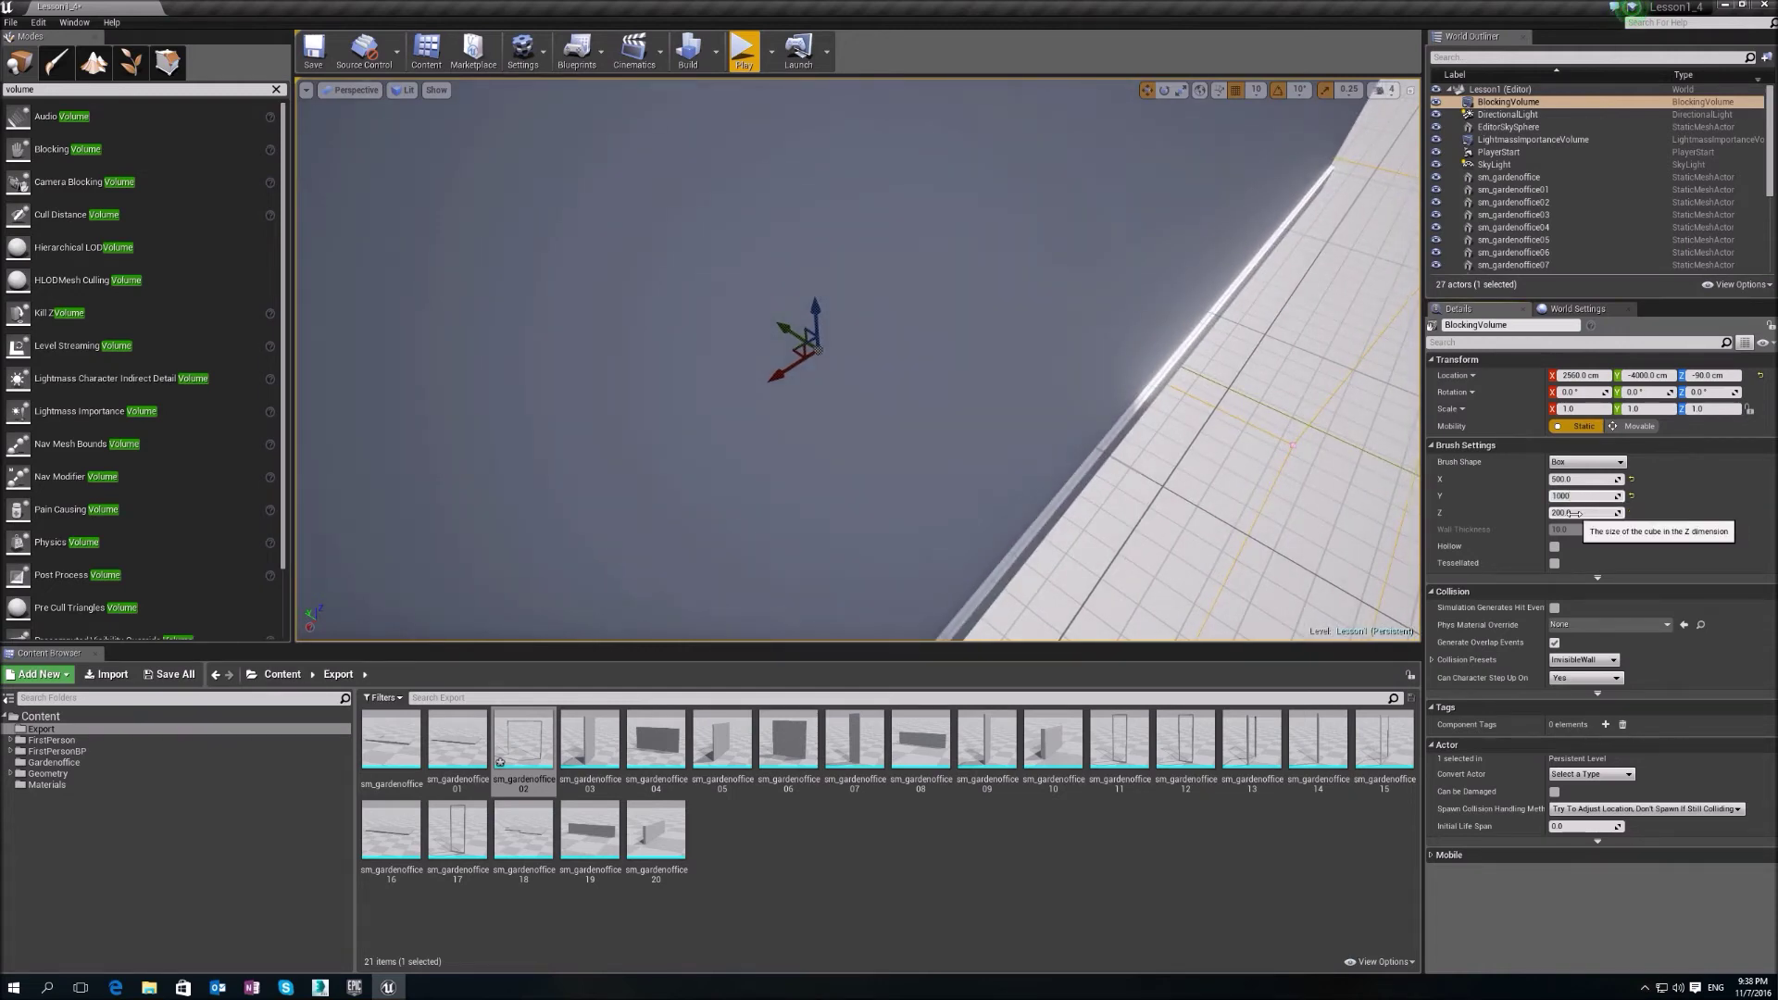
pyautogui.moveTo(794, 238); pyautogui.dragTo(945, 241, button='right')
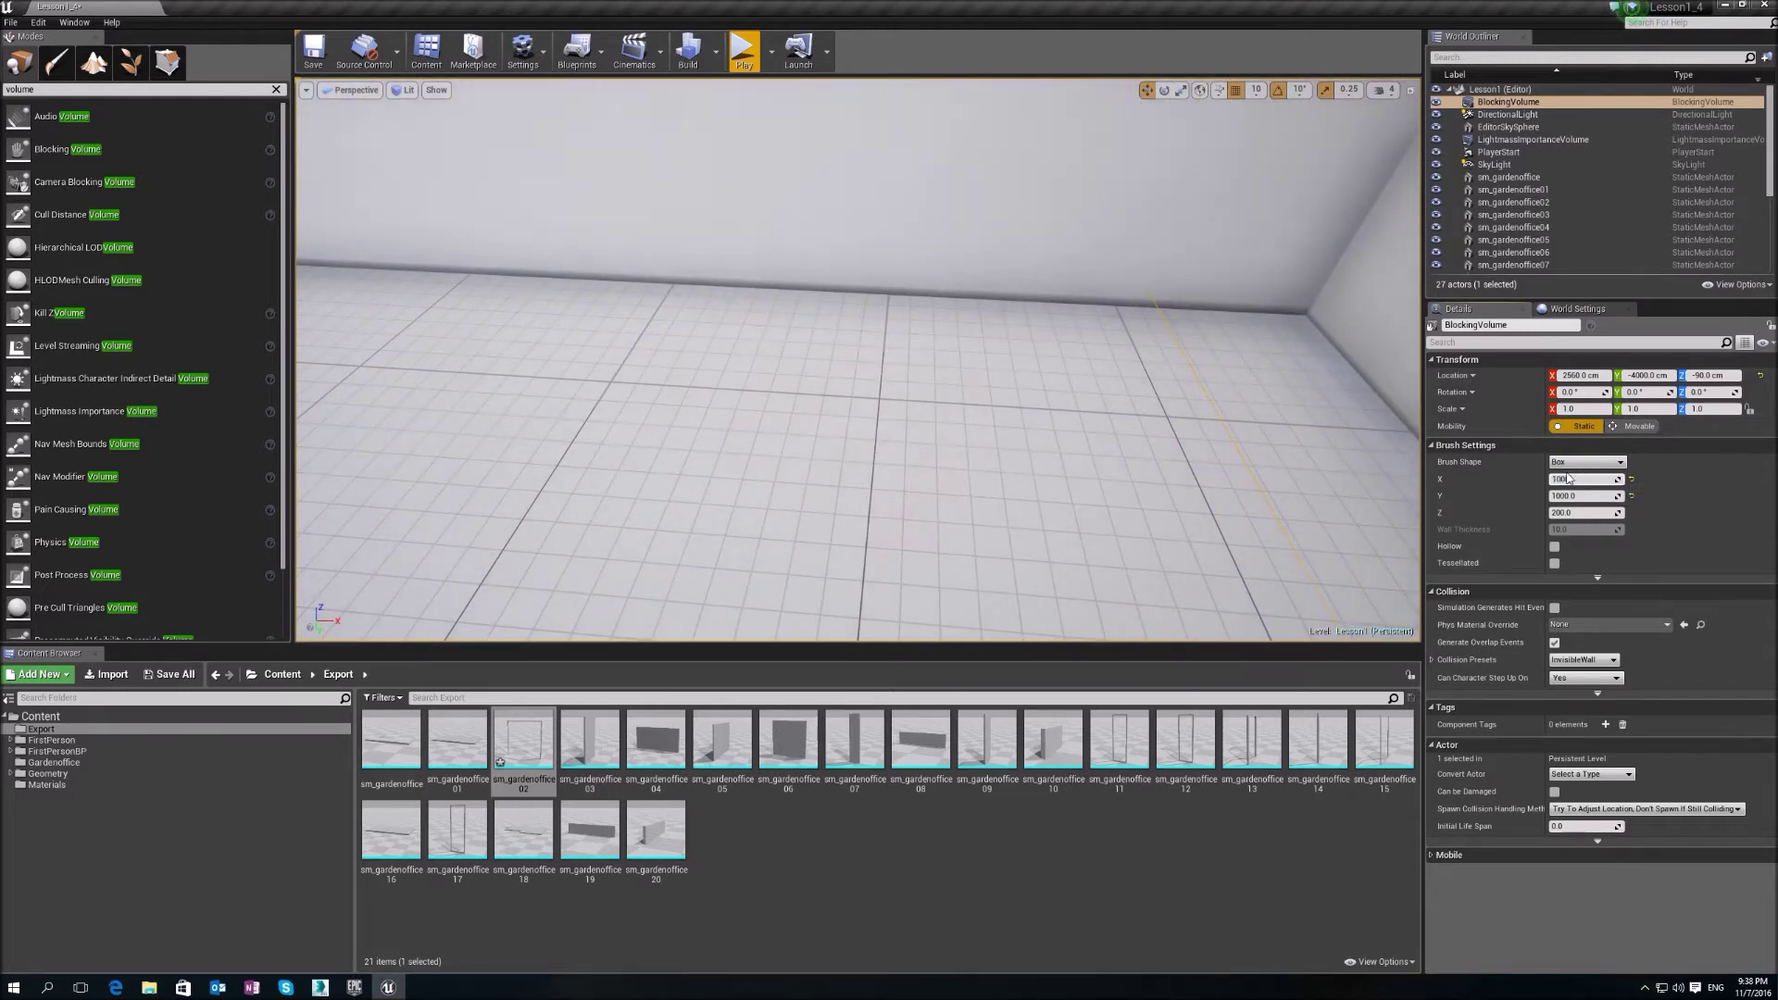
# - Play the level and walk through the room to test the floor's collision, and stop the session
pyautogui.moveTo(1204, 389); pyautogui.dragTo(370, 357, button='right')
pyautogui.moveTo(1111, 166)
pyautogui.mouseDown(button='right')
pyautogui.moveTo(912, 171)
pyautogui.moveTo(1213, 167)
pyautogui.moveTo(1102, 167)
pyautogui.mouseUp(button='right')
pyautogui.press('w')
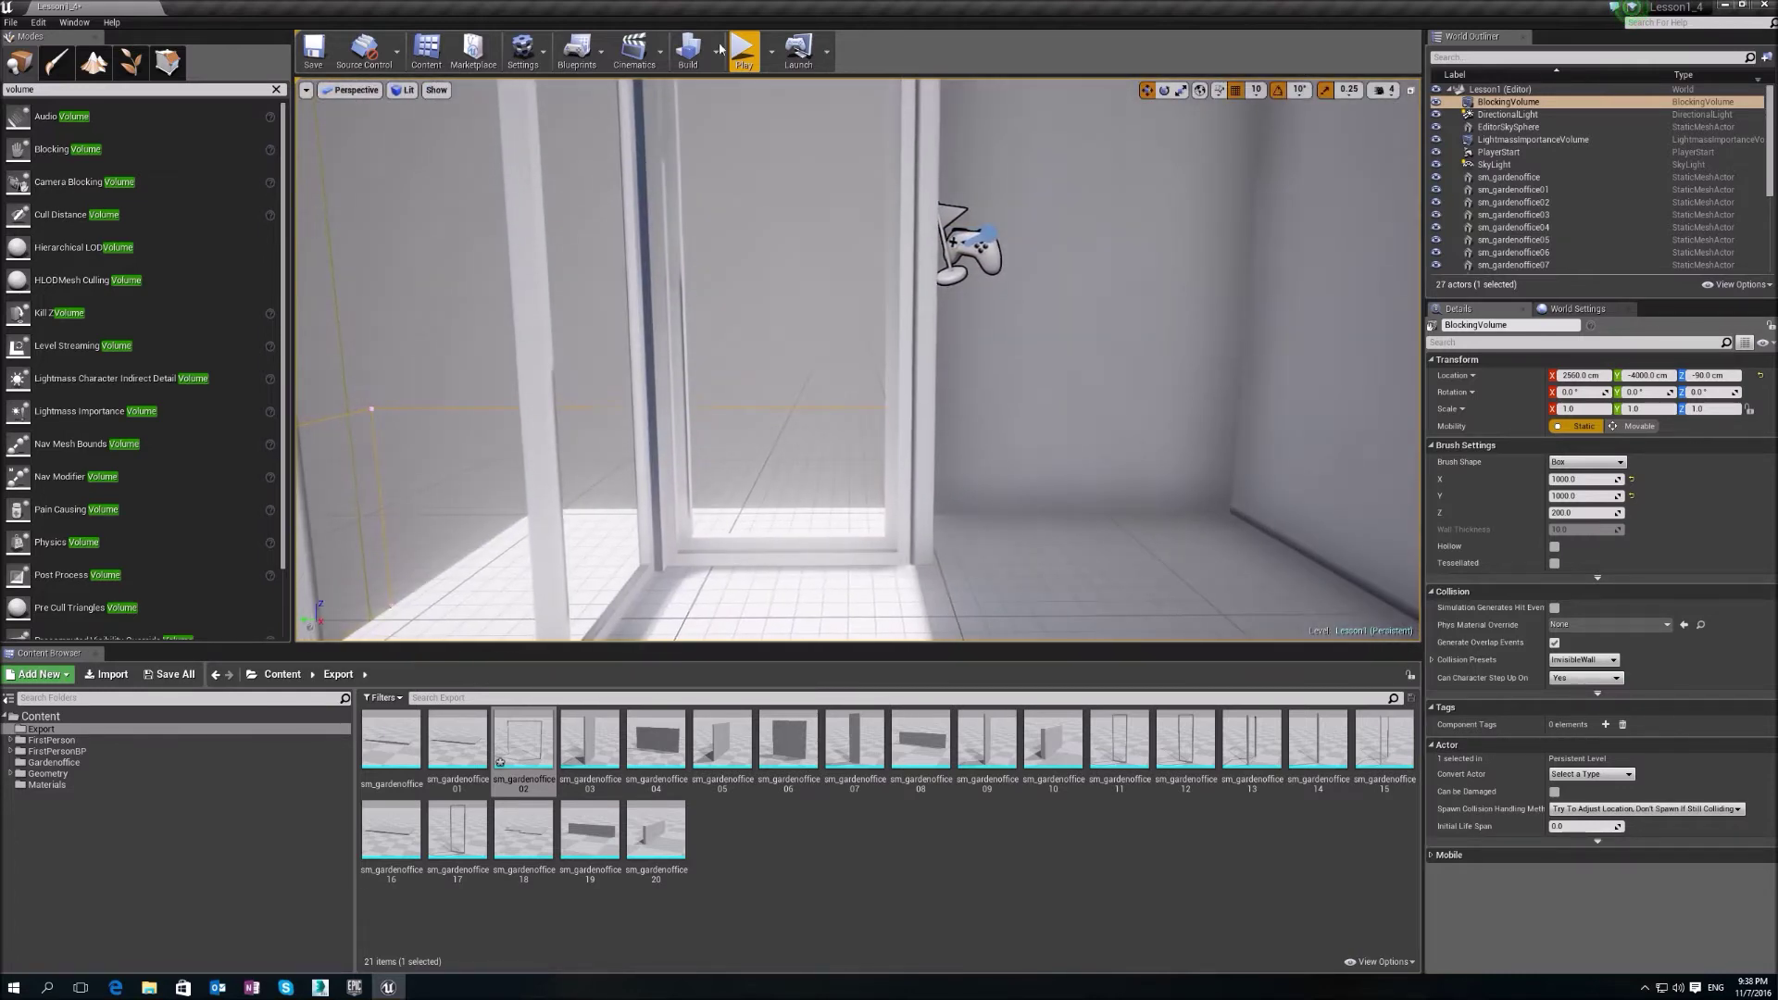
pyautogui.click(744, 51)
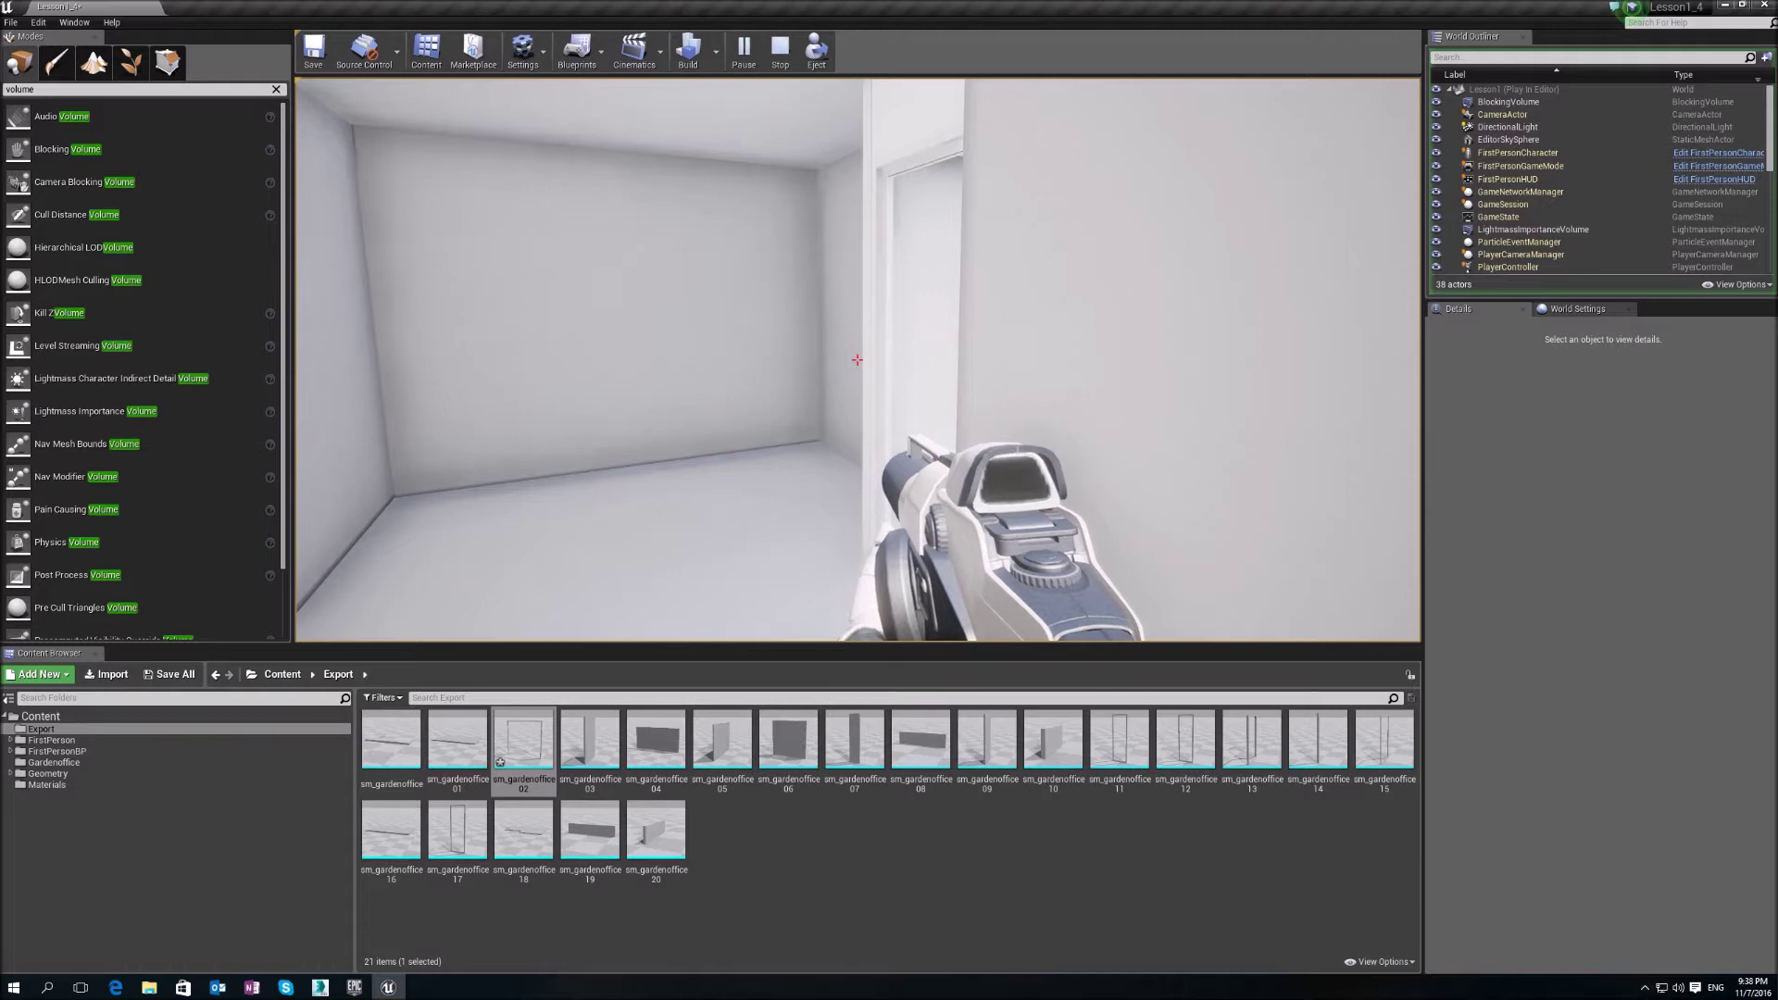
pyautogui.press('w')
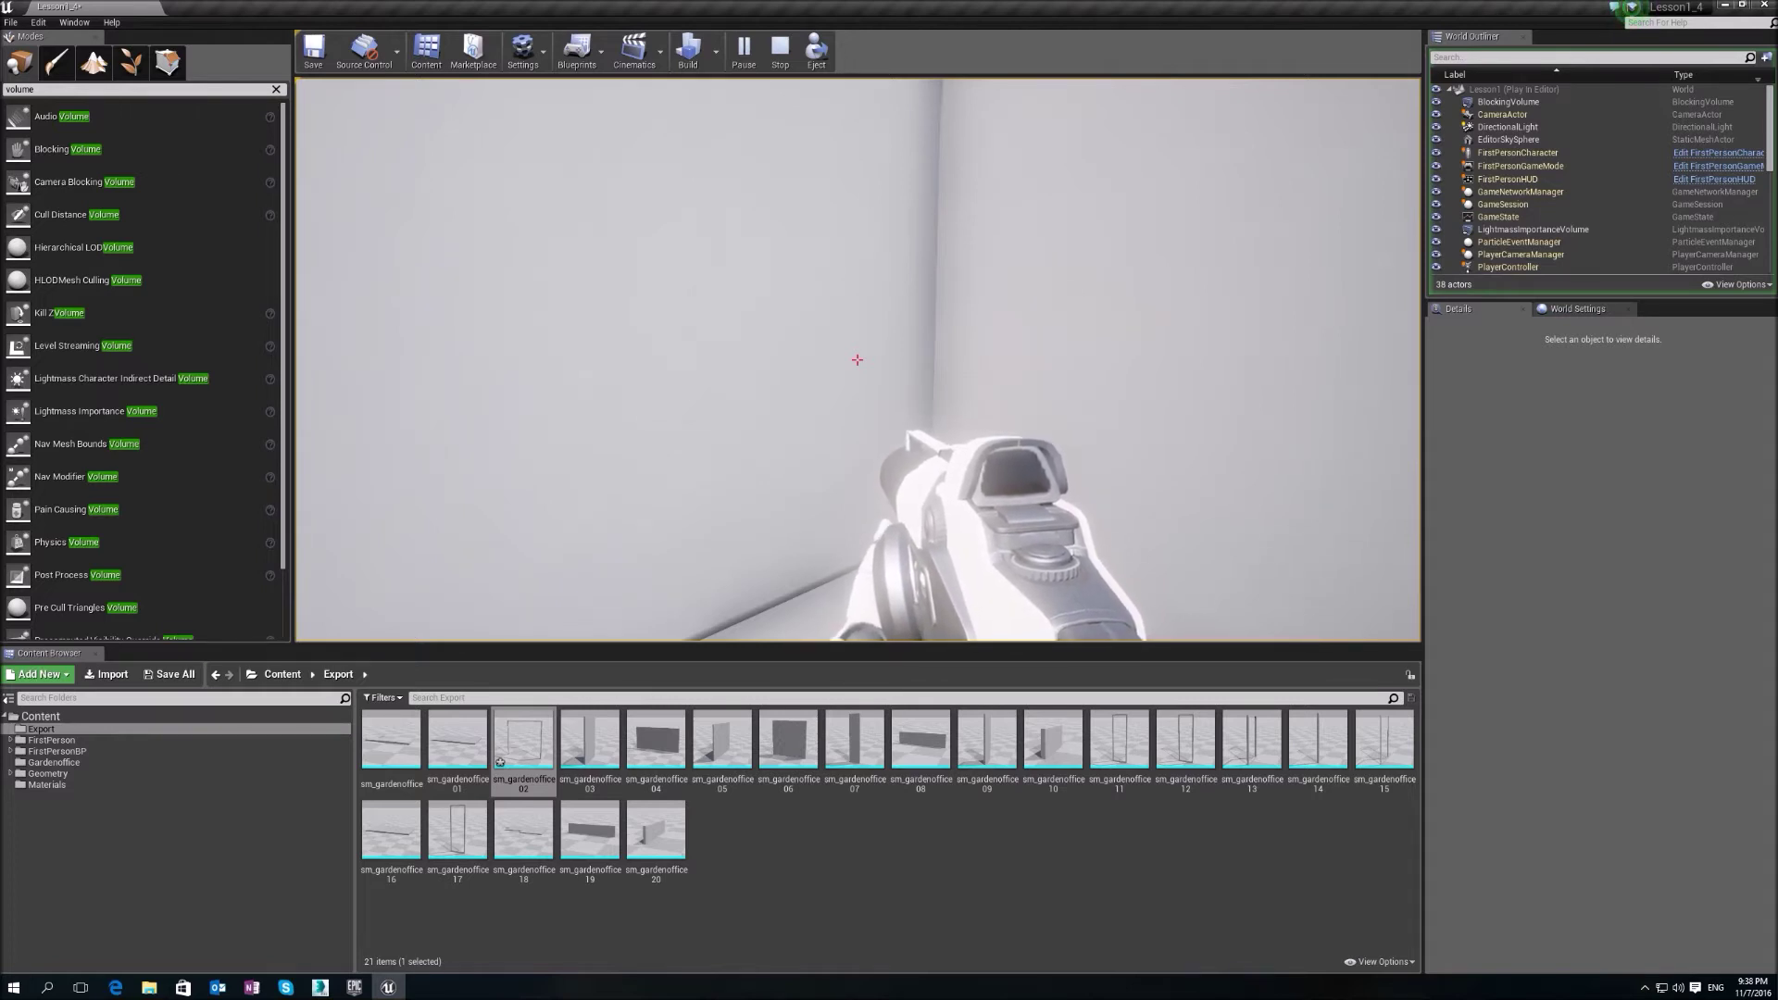
pyautogui.press('Escape')
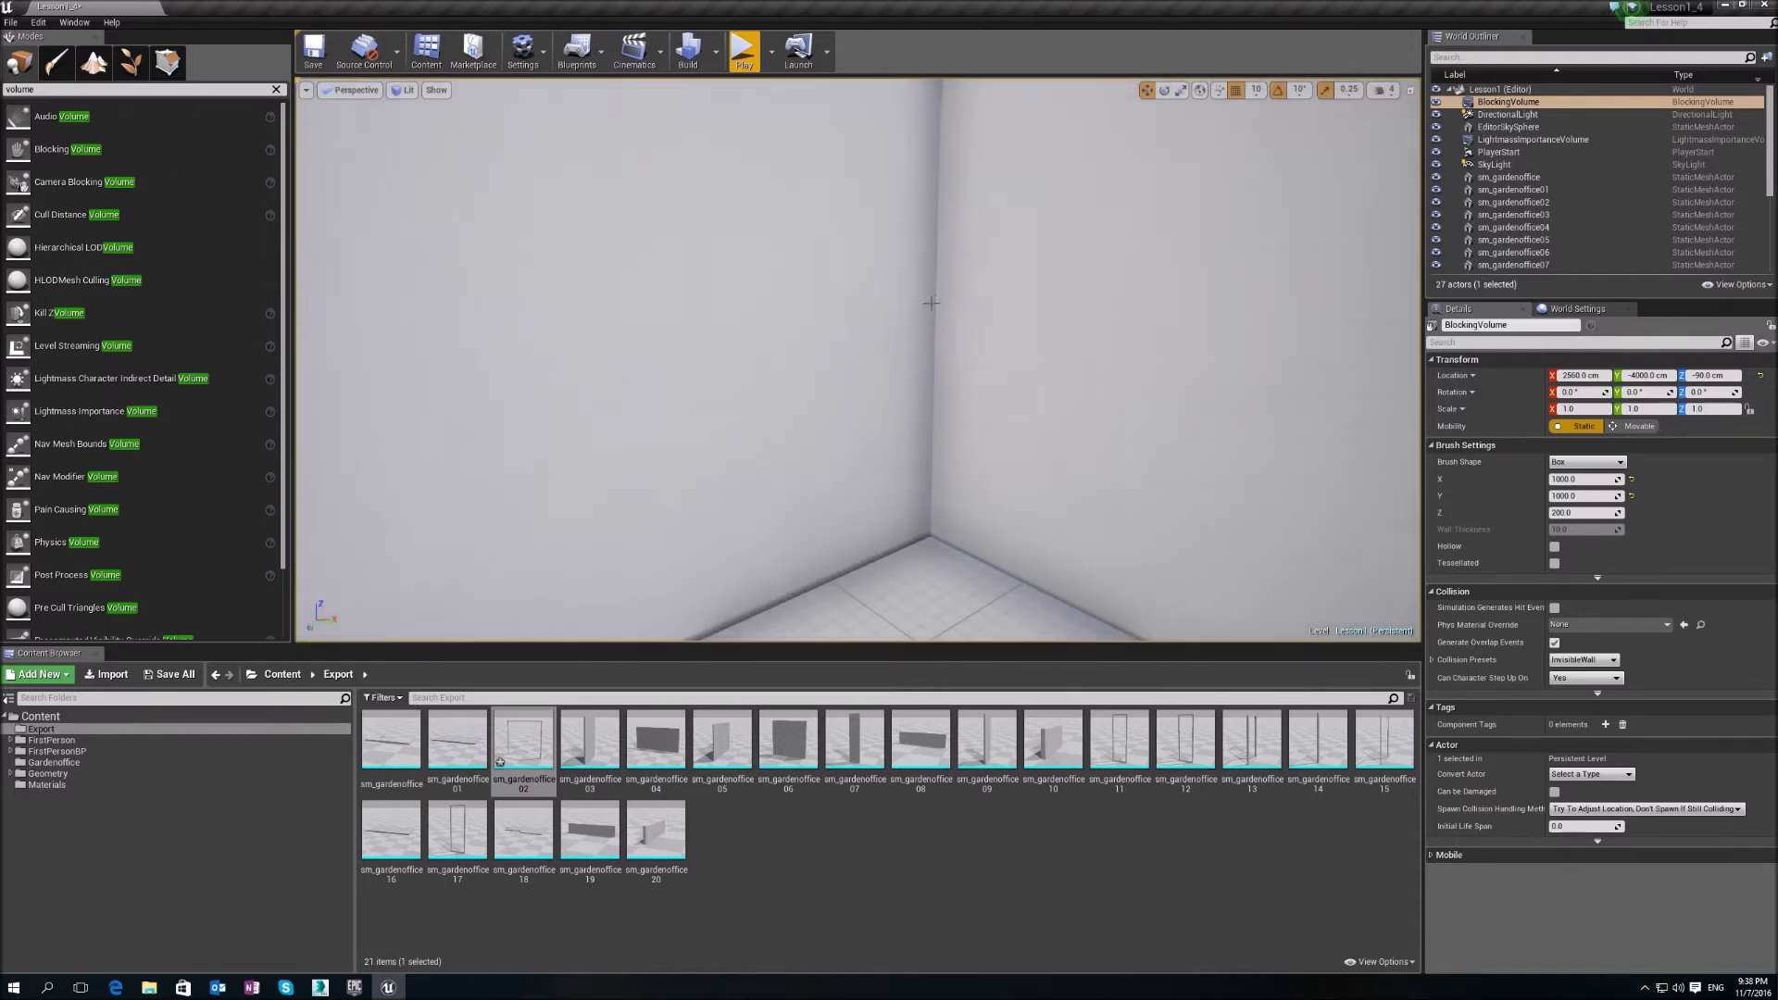
# - Open the FBX import options for sm_gardenoffice02.fbx, review the Auto Generate Collision setting, and close them without importing
pyautogui.moveTo(932, 303); pyautogui.dragTo(1030, 287, button='right')
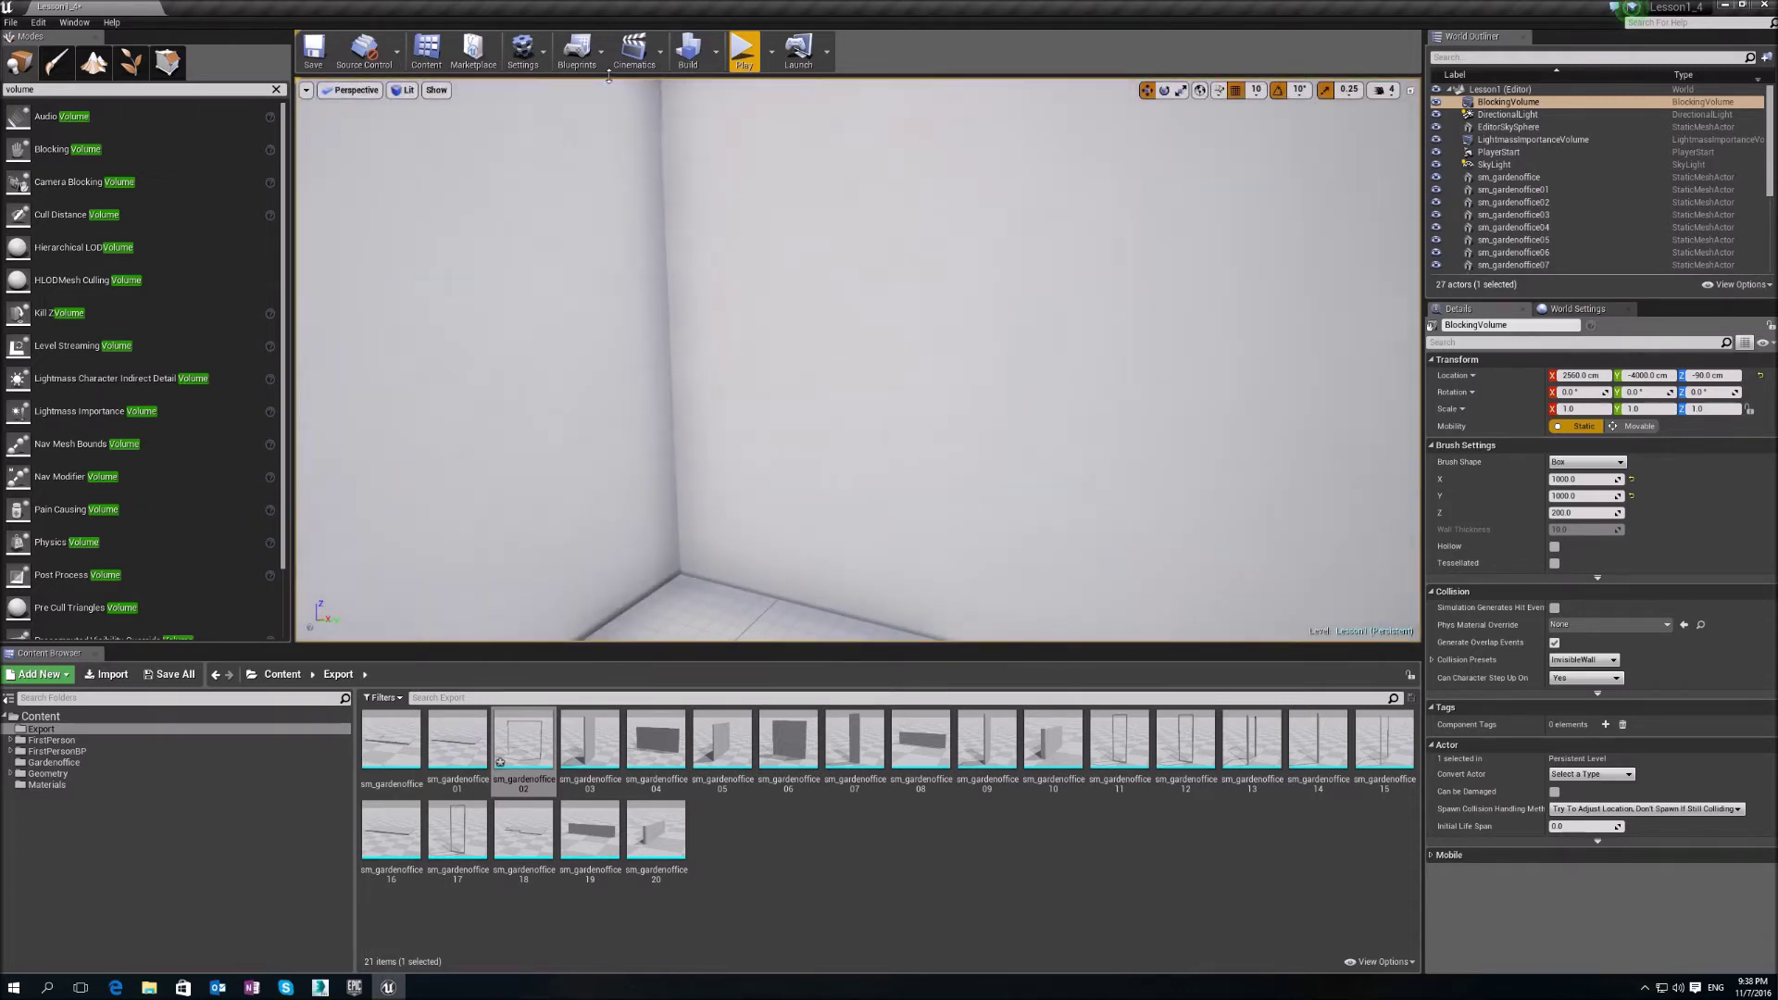
pyautogui.click(520, 61)
pyautogui.click(519, 65)
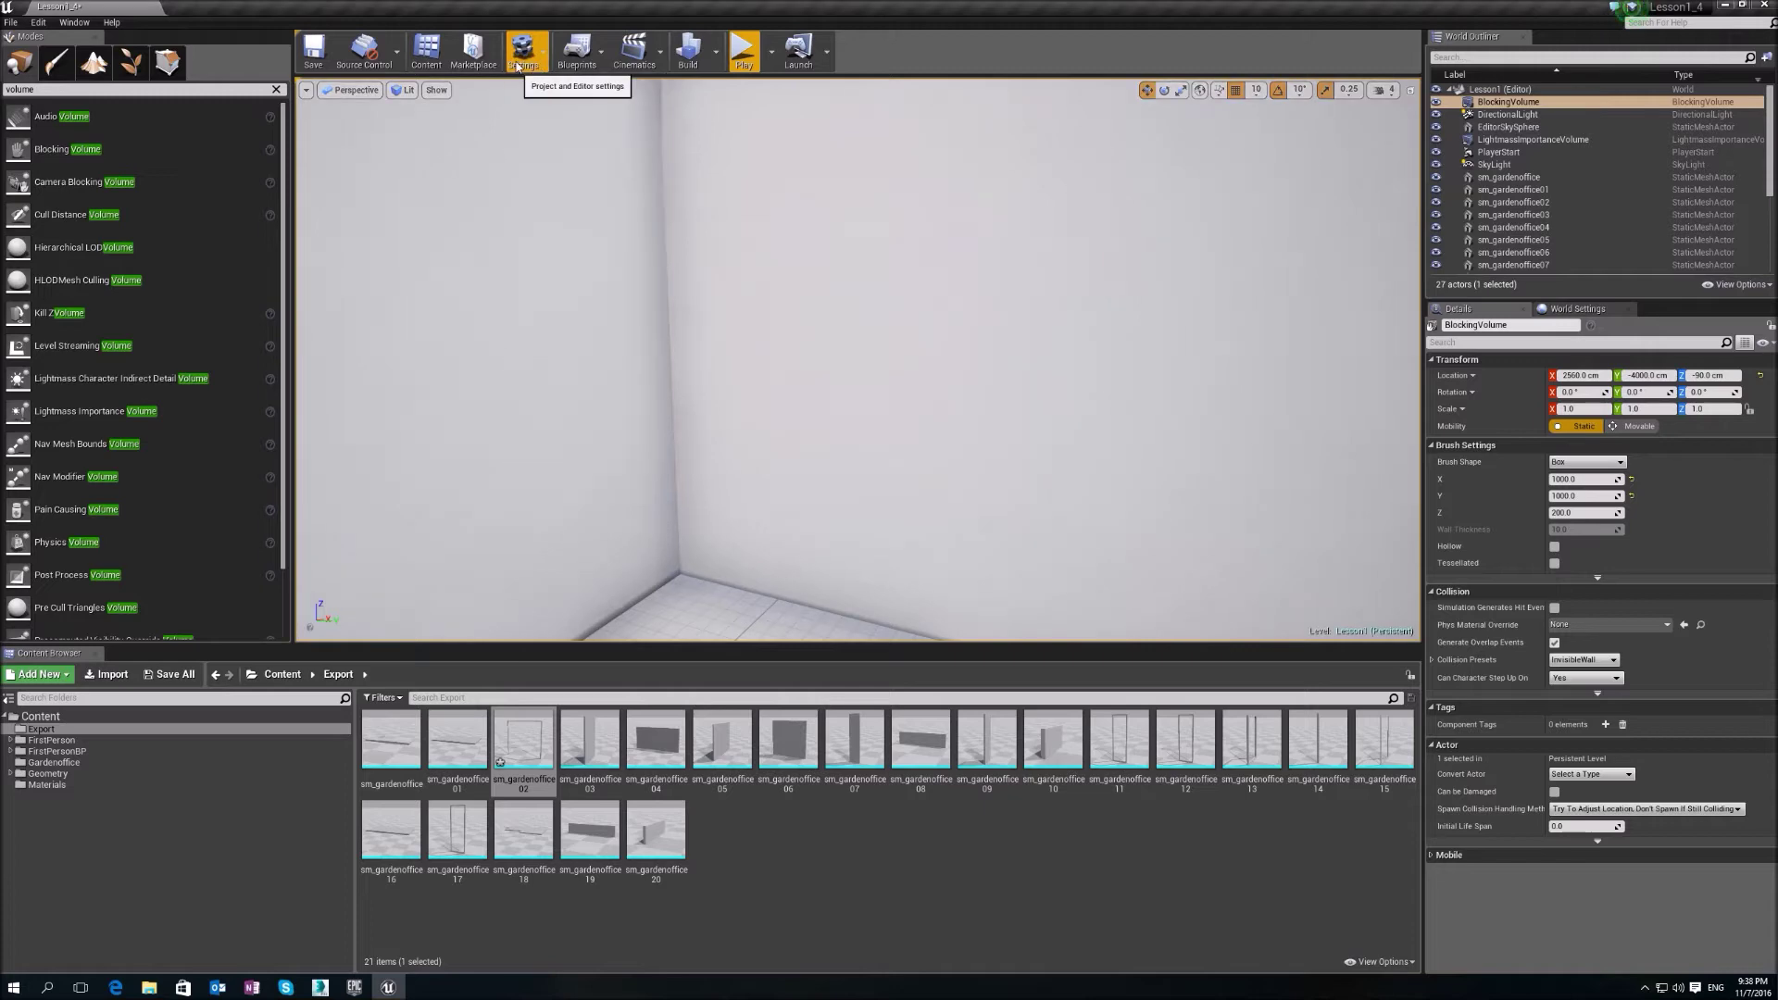
pyautogui.click(107, 674)
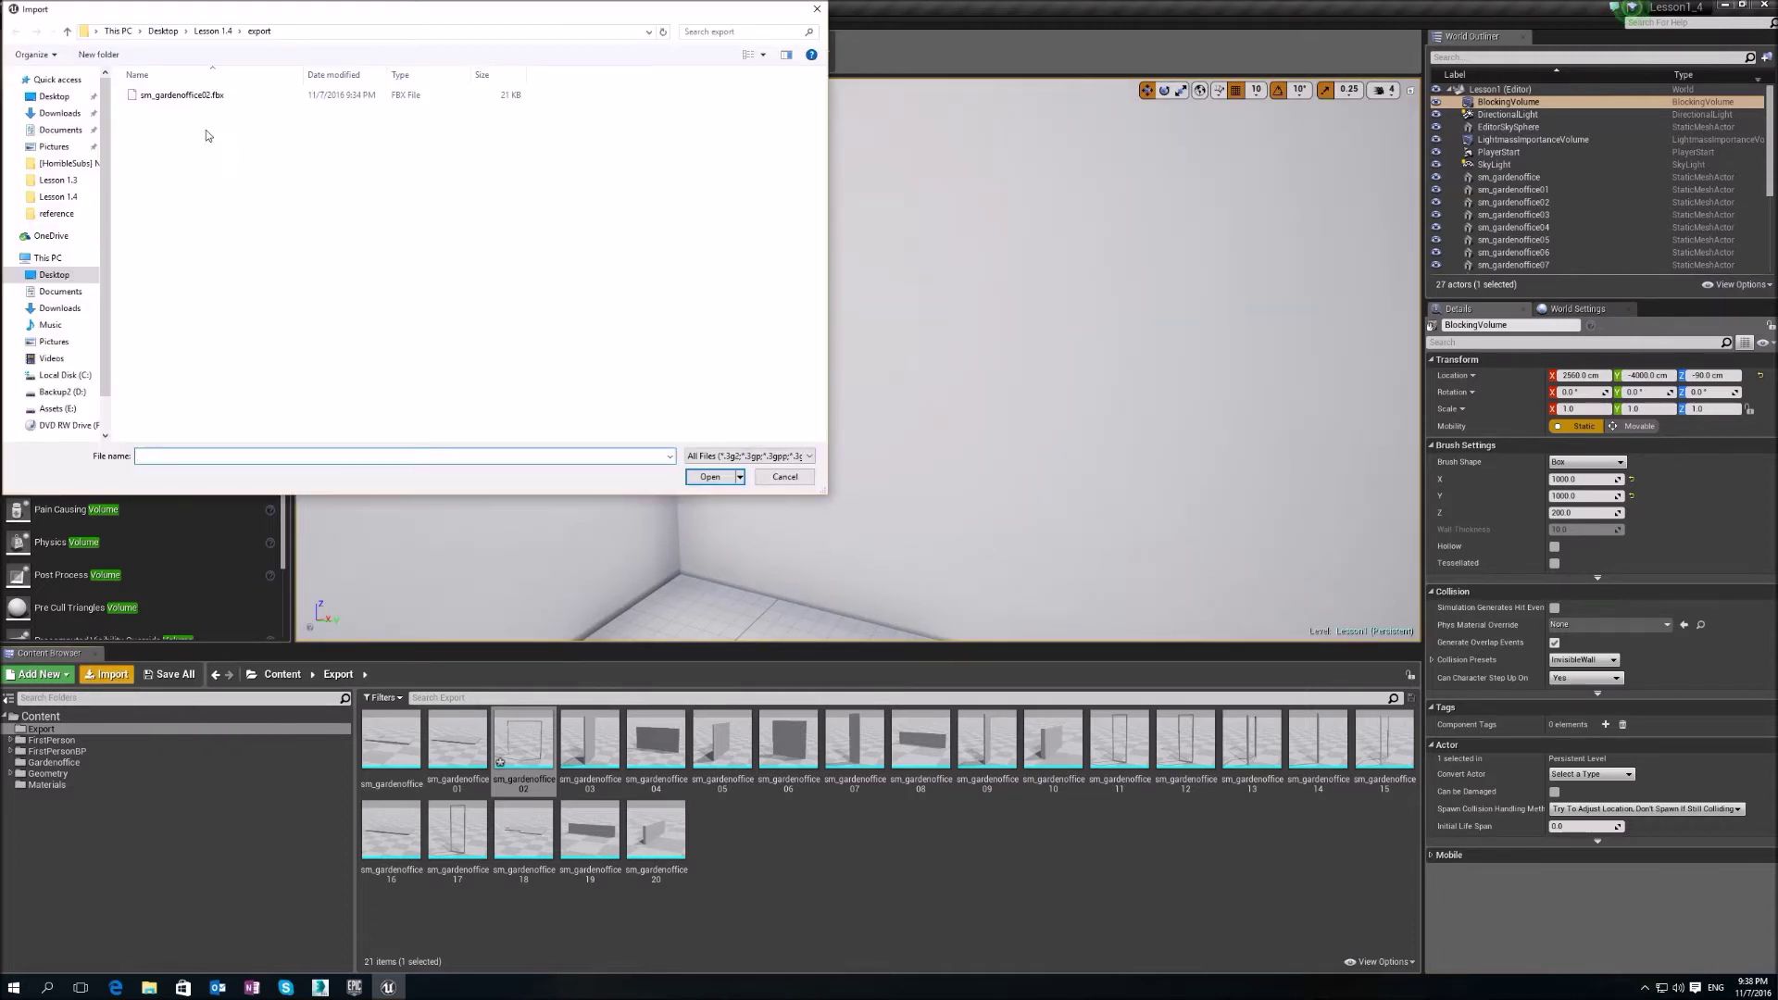
pyautogui.doubleClick(205, 96)
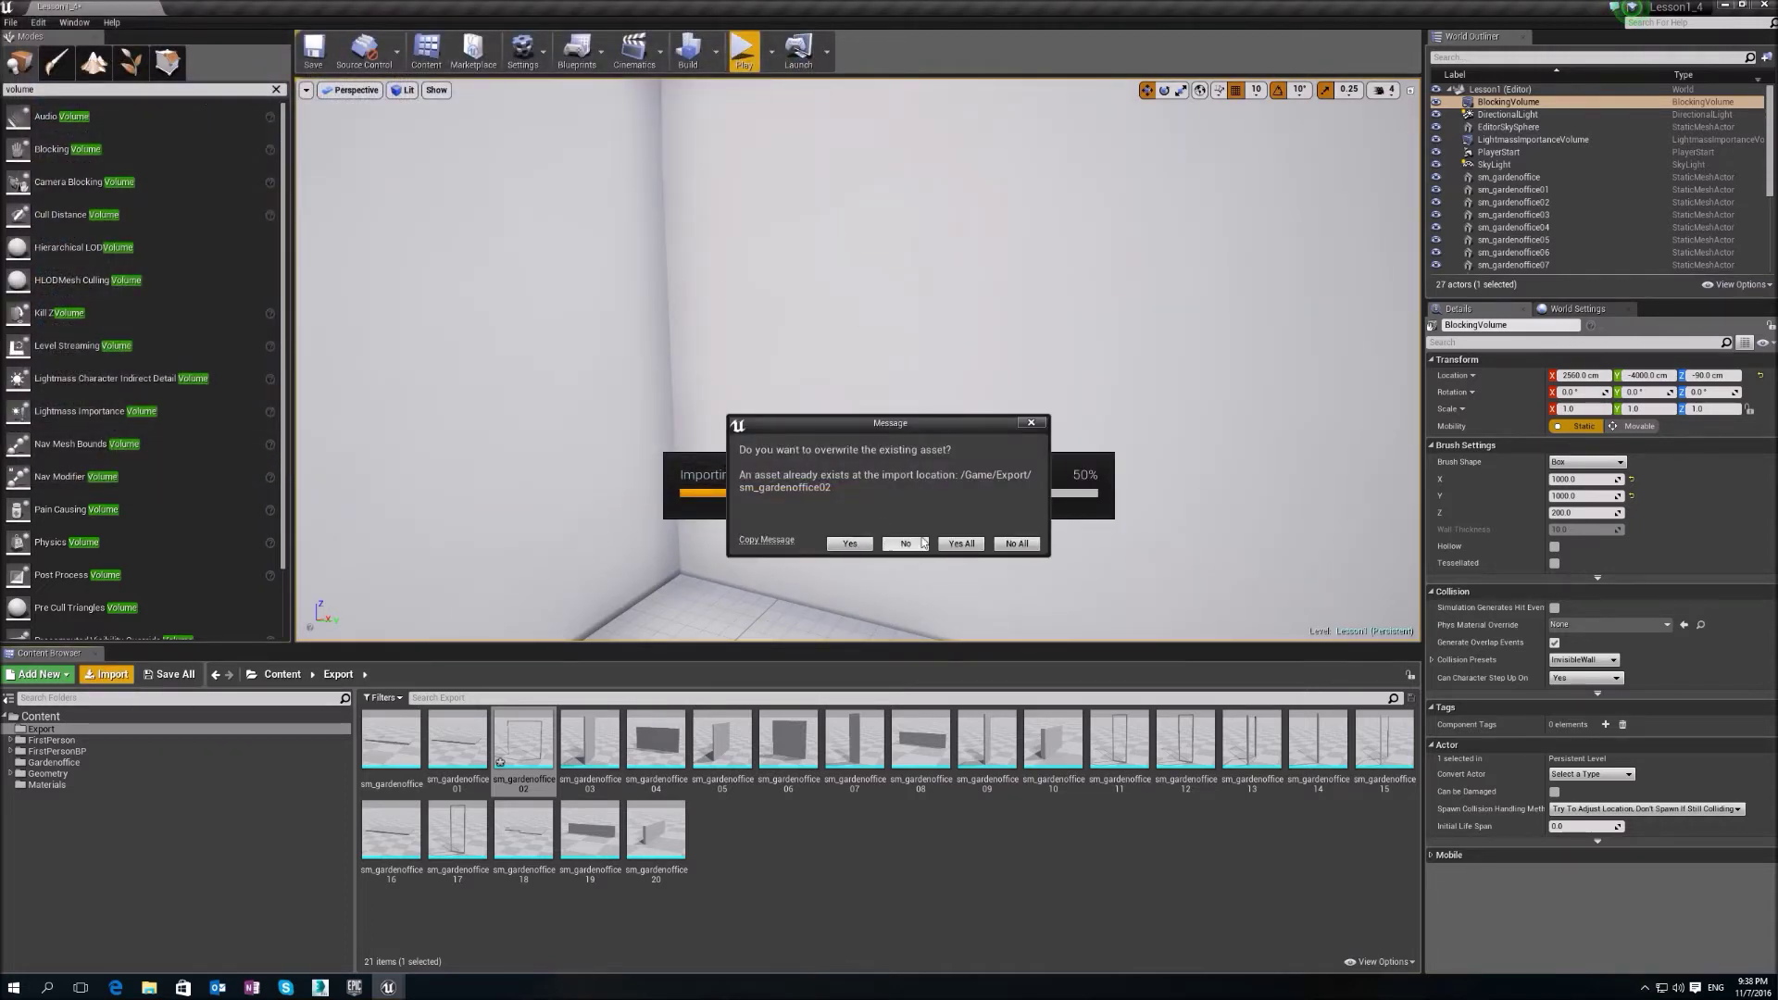
pyautogui.click(850, 543)
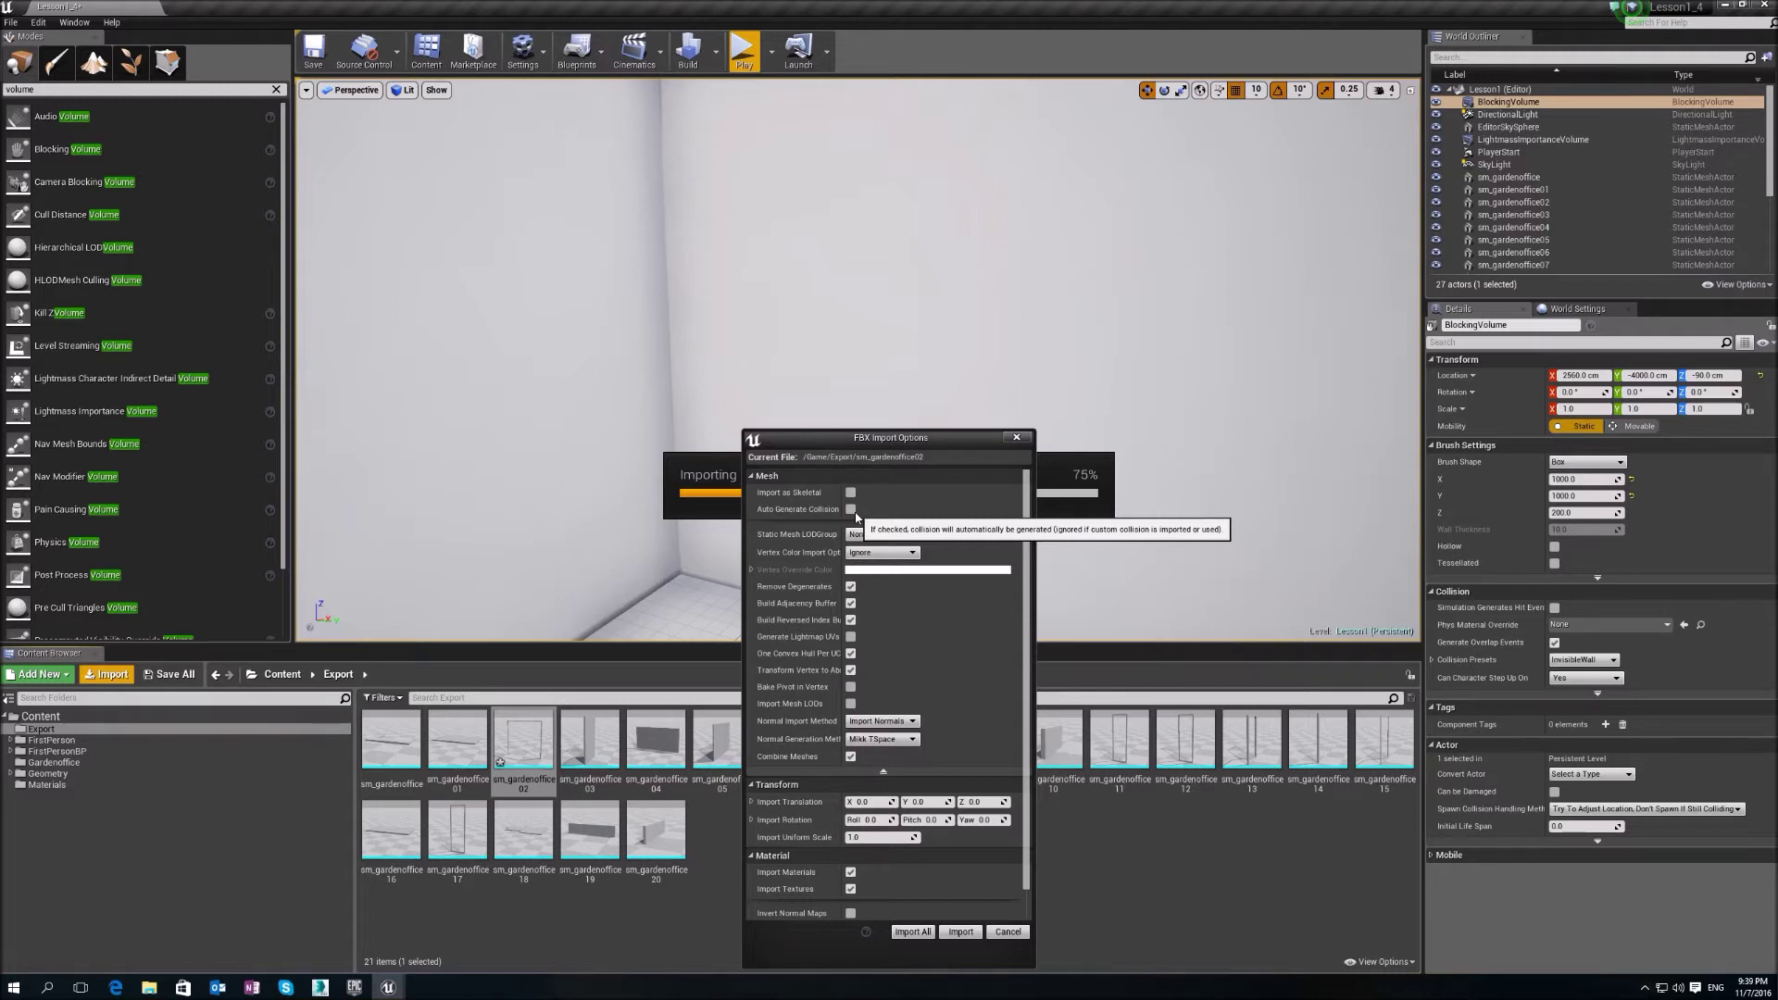
pyautogui.click(1010, 438)
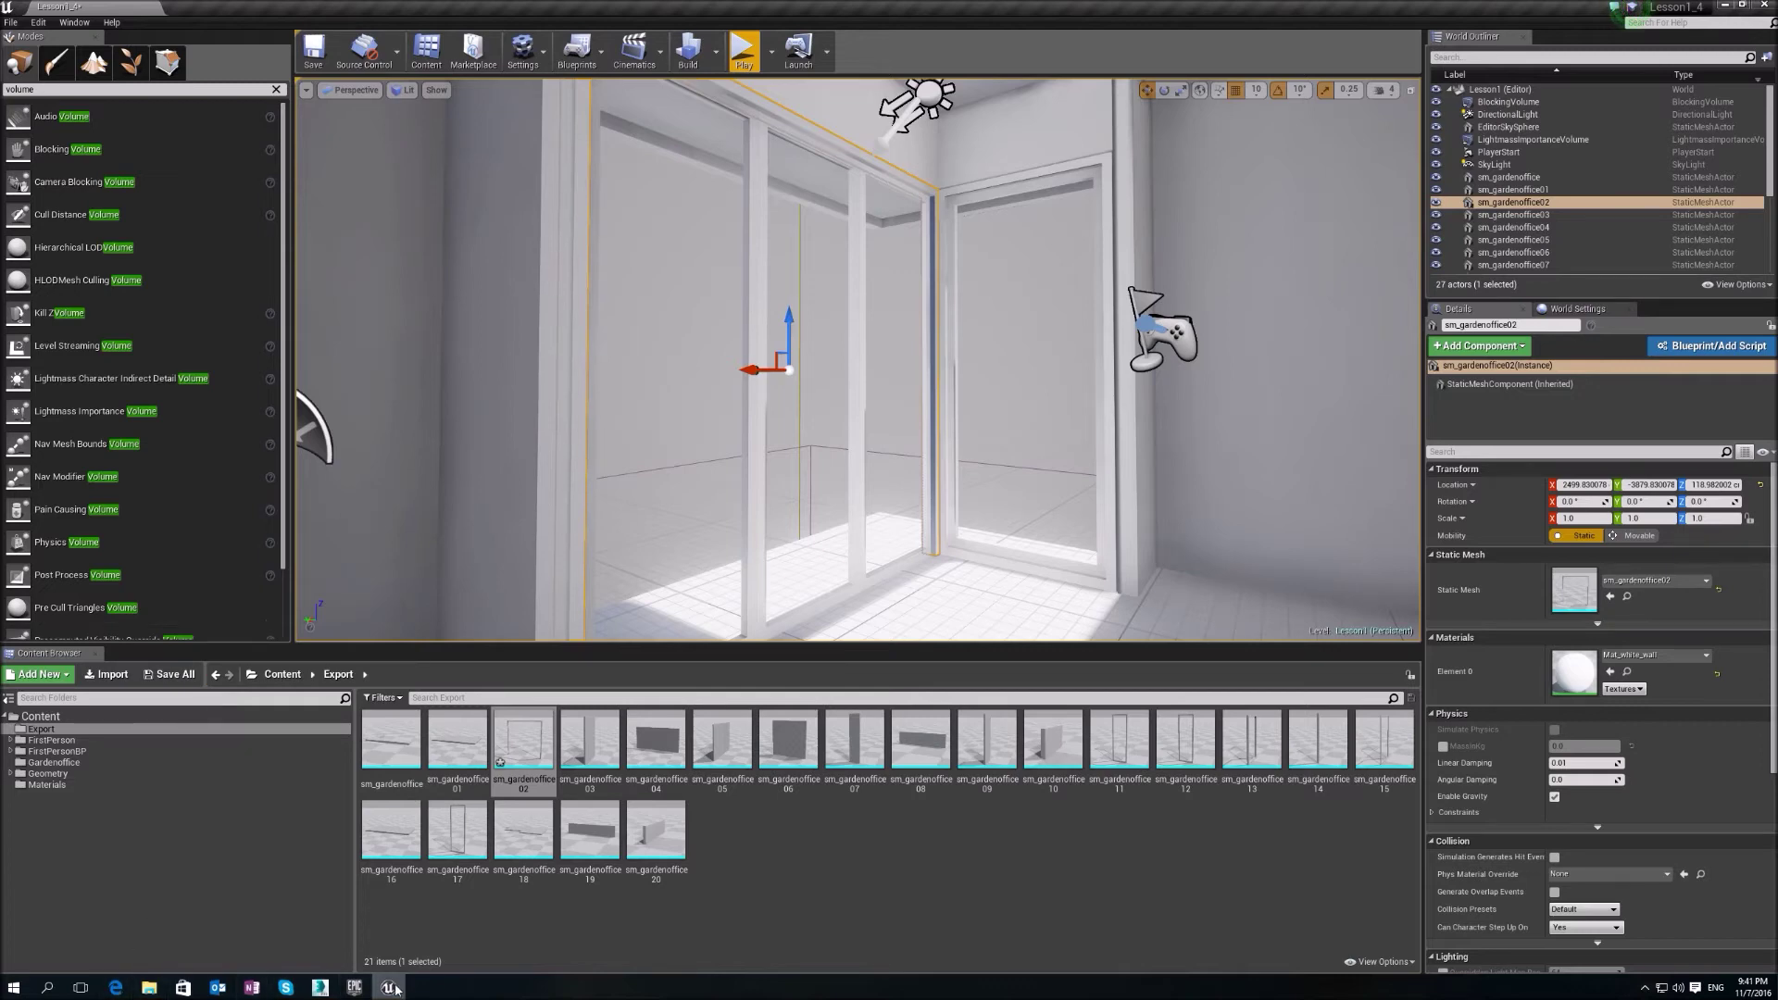
# - Switch to the Epic Games Launcher and open the RealisticRendering project
pyautogui.click(355, 987)
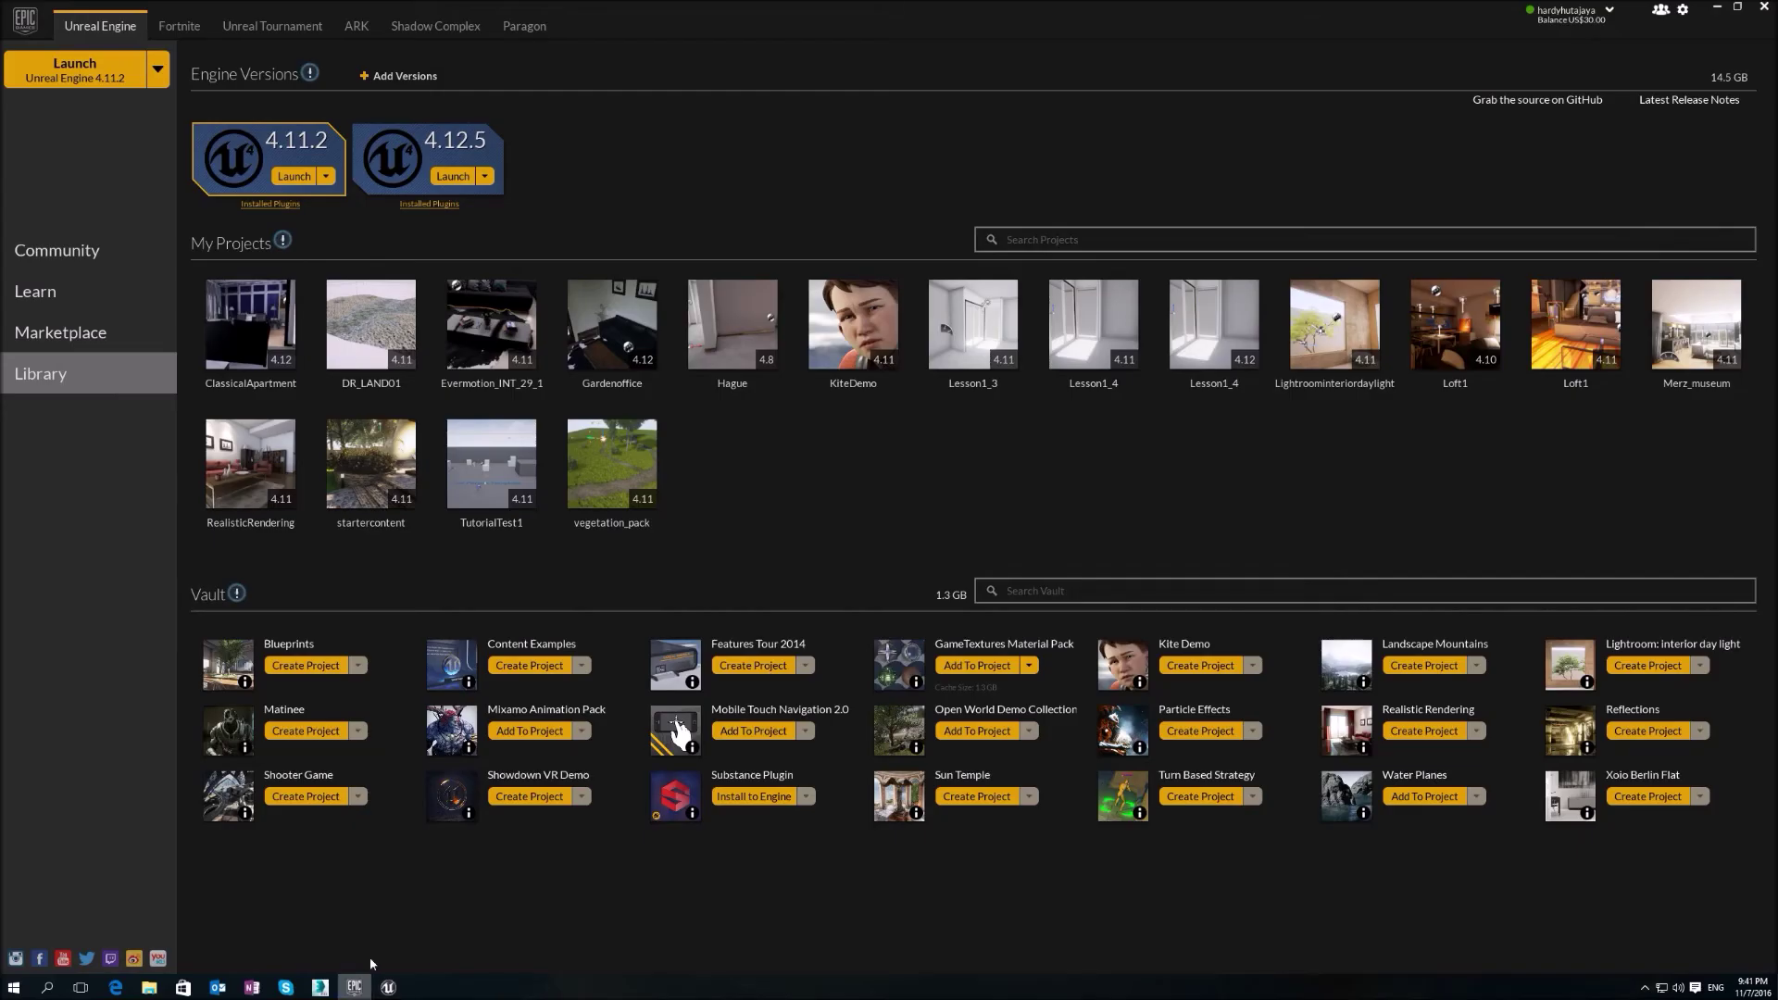
pyautogui.doubleClick(230, 482)
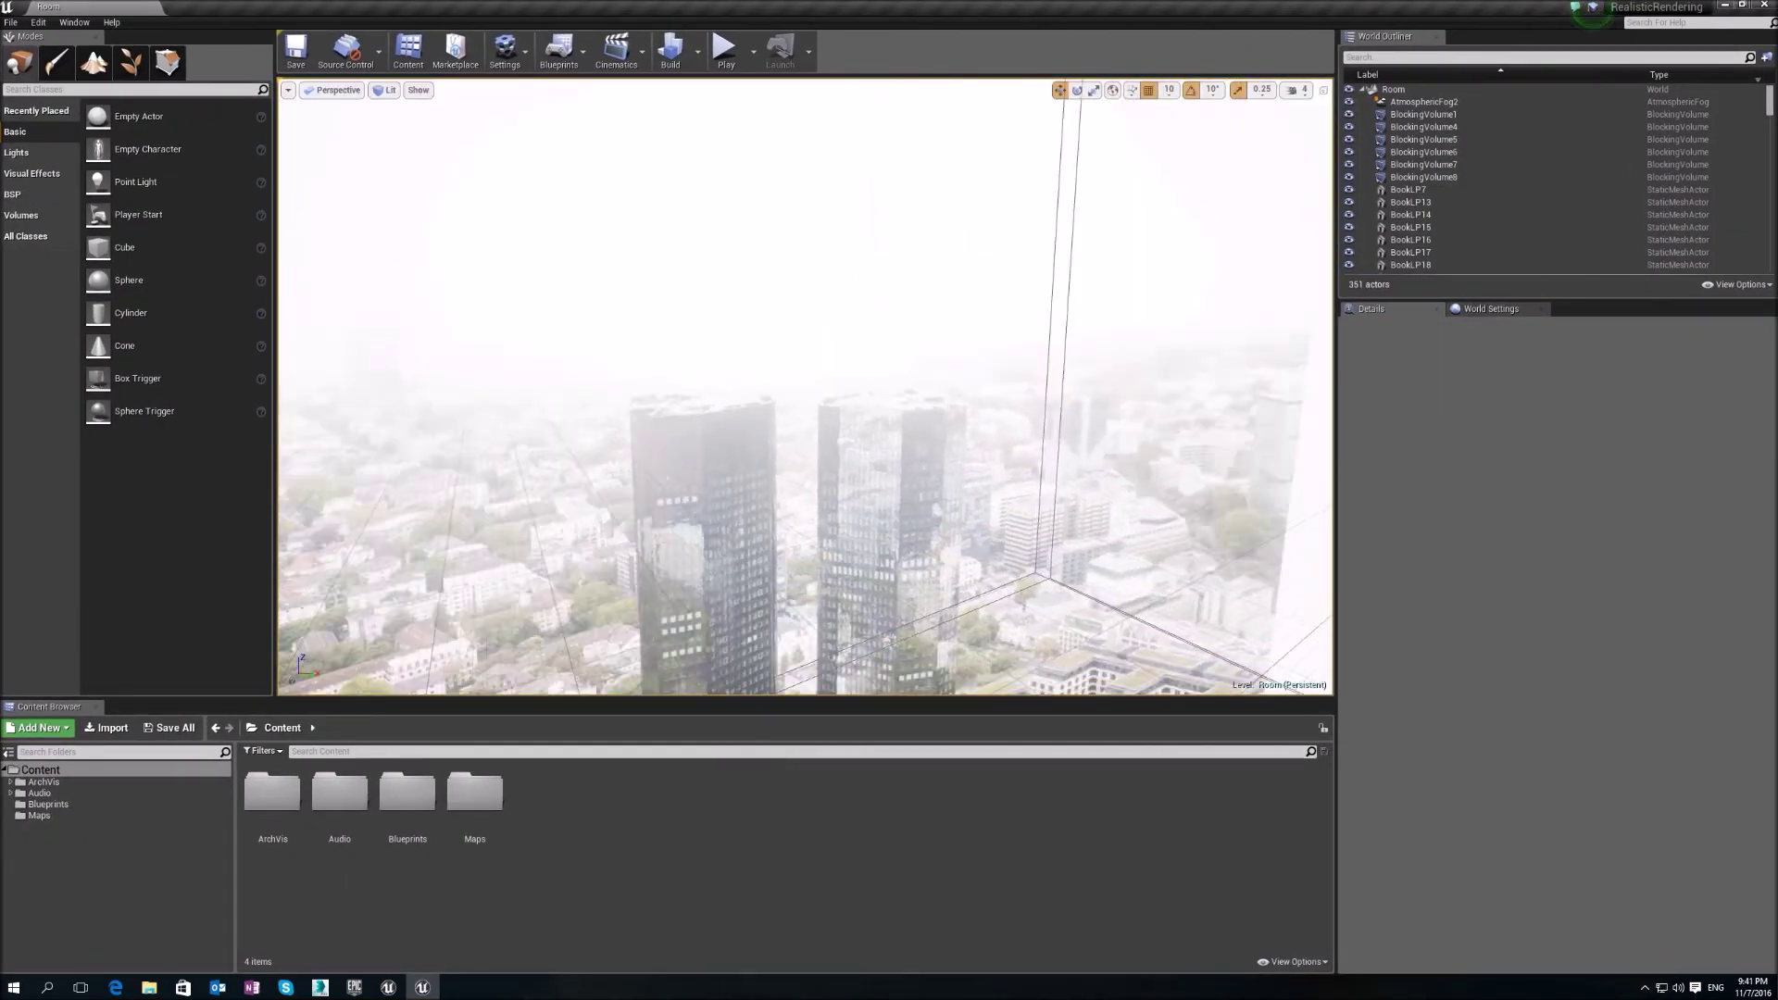
# - Select the city backdrop mesh in the level to identify it, and search the project content for "sm_back"
pyautogui.click(709, 477)
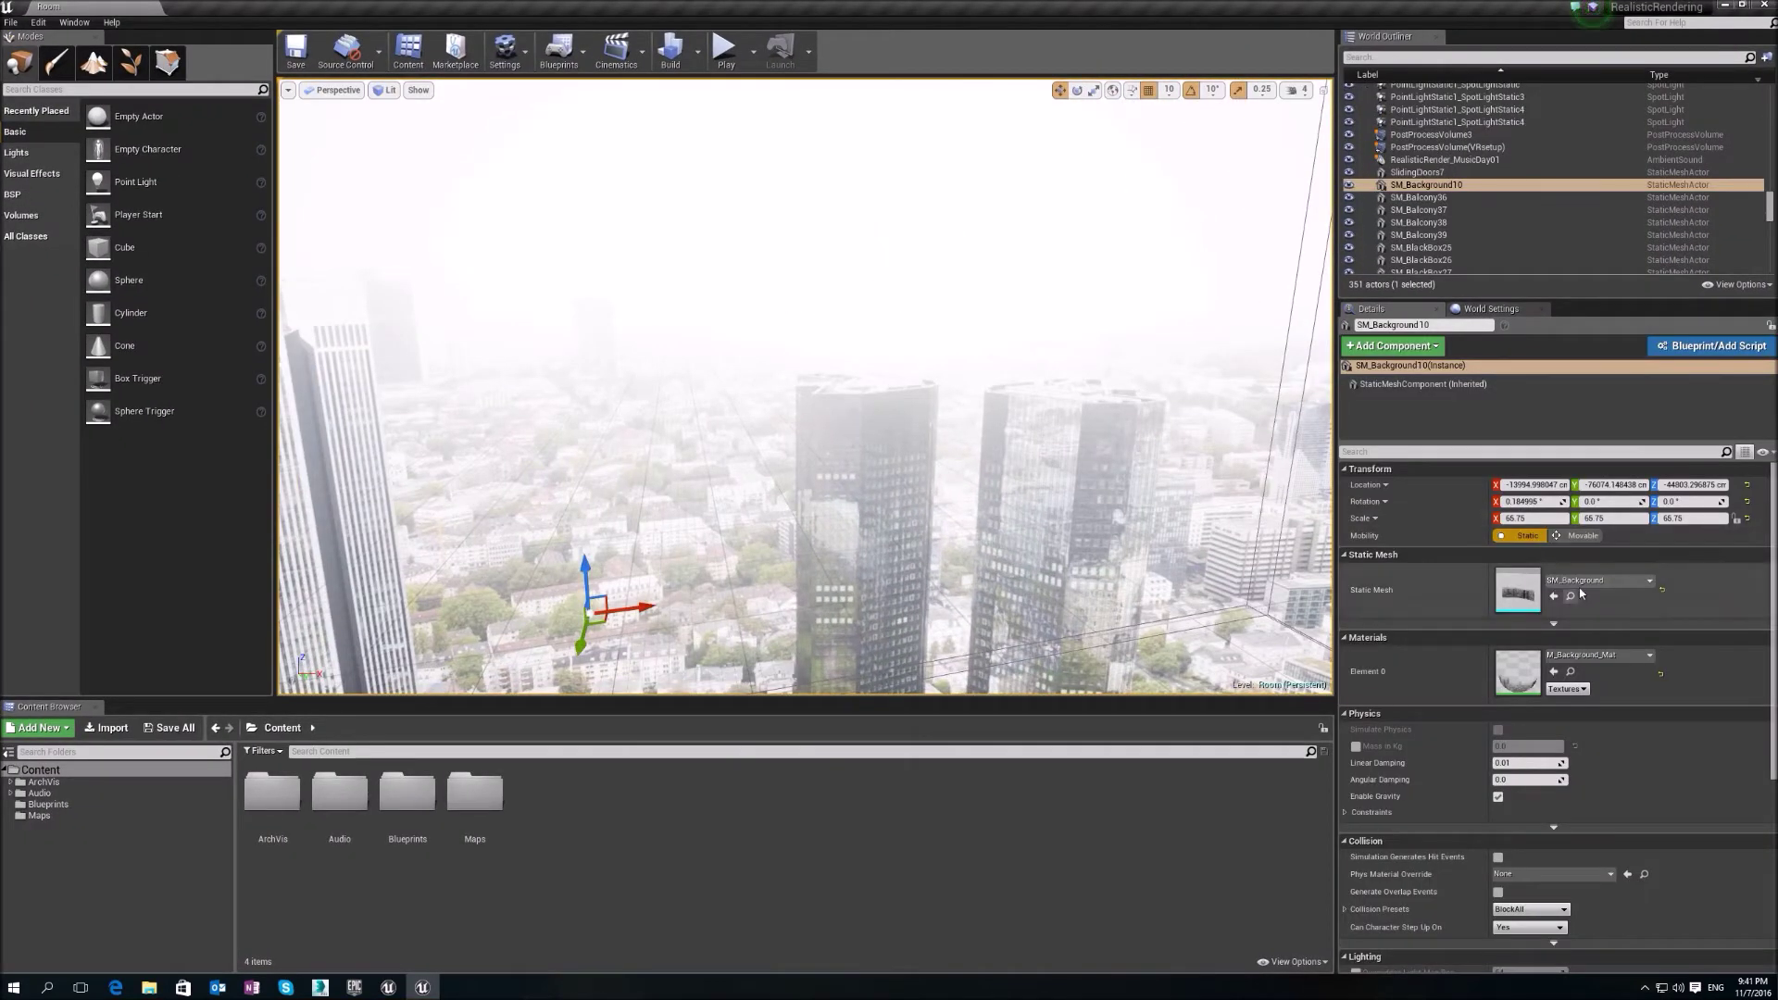
pyautogui.click(329, 753)
pyautogui.write('sm_back')
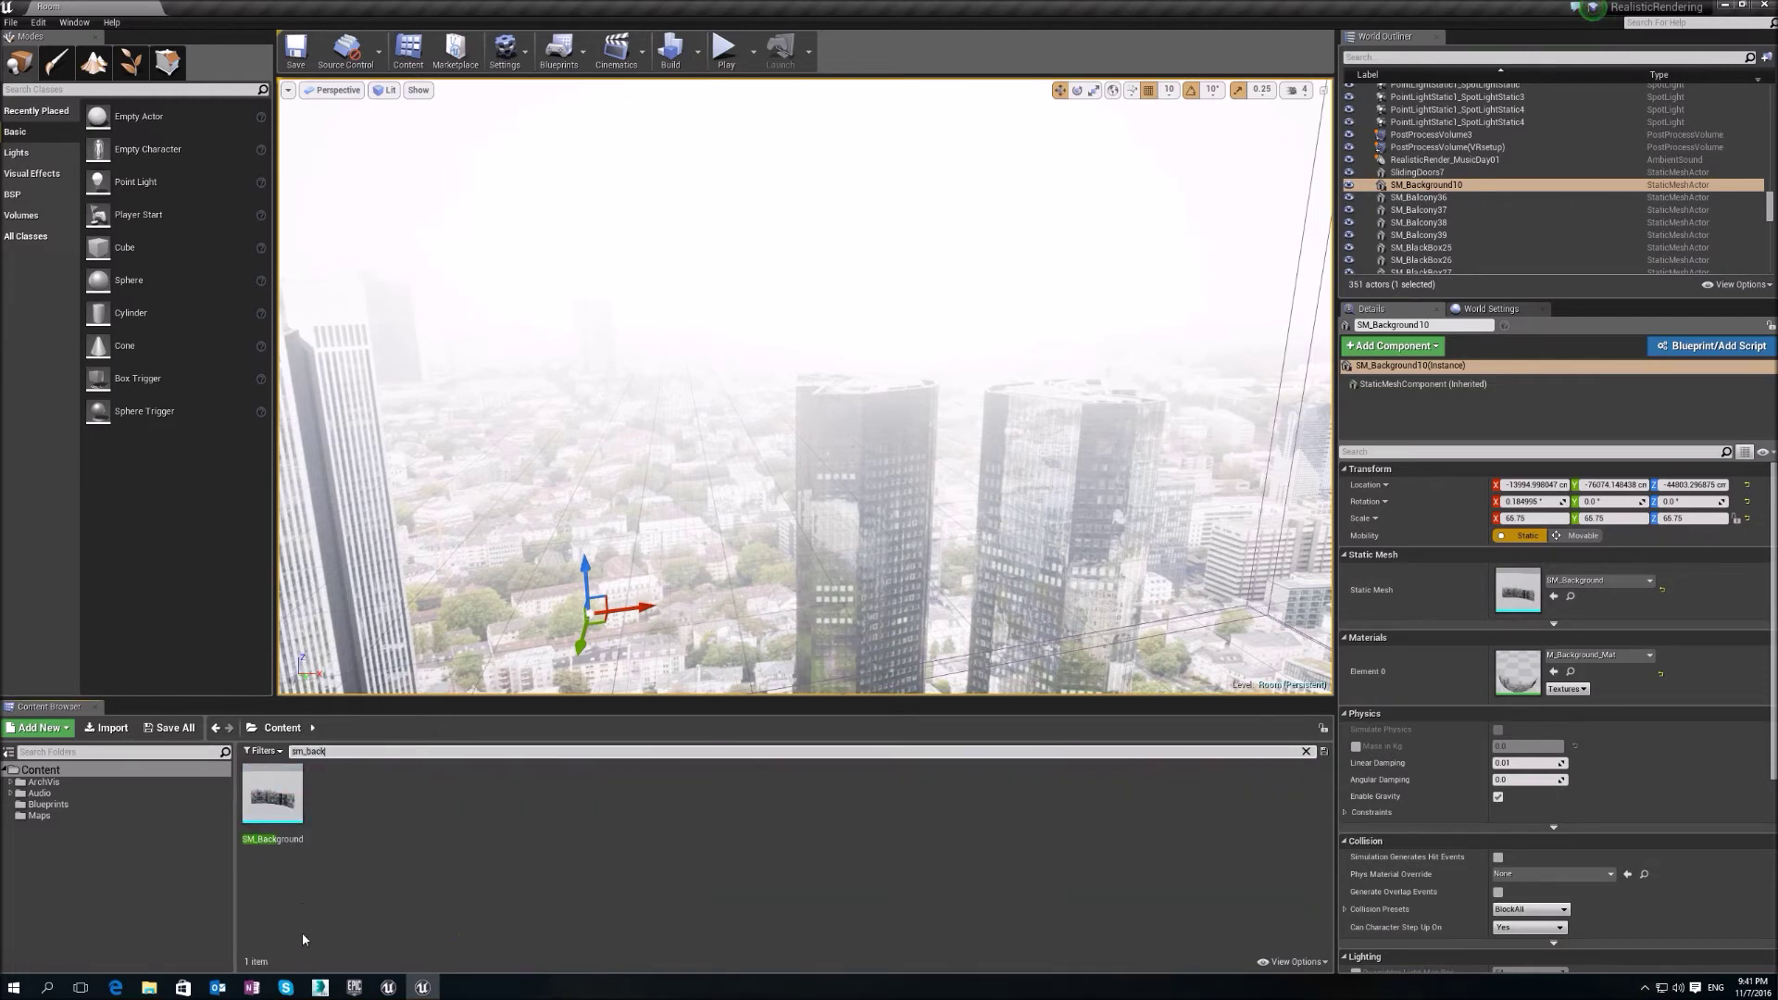
# - Start migrating the SM_Background mesh and review the material, mesh and texture assets listed in the asset report
pyautogui.click(264, 802)
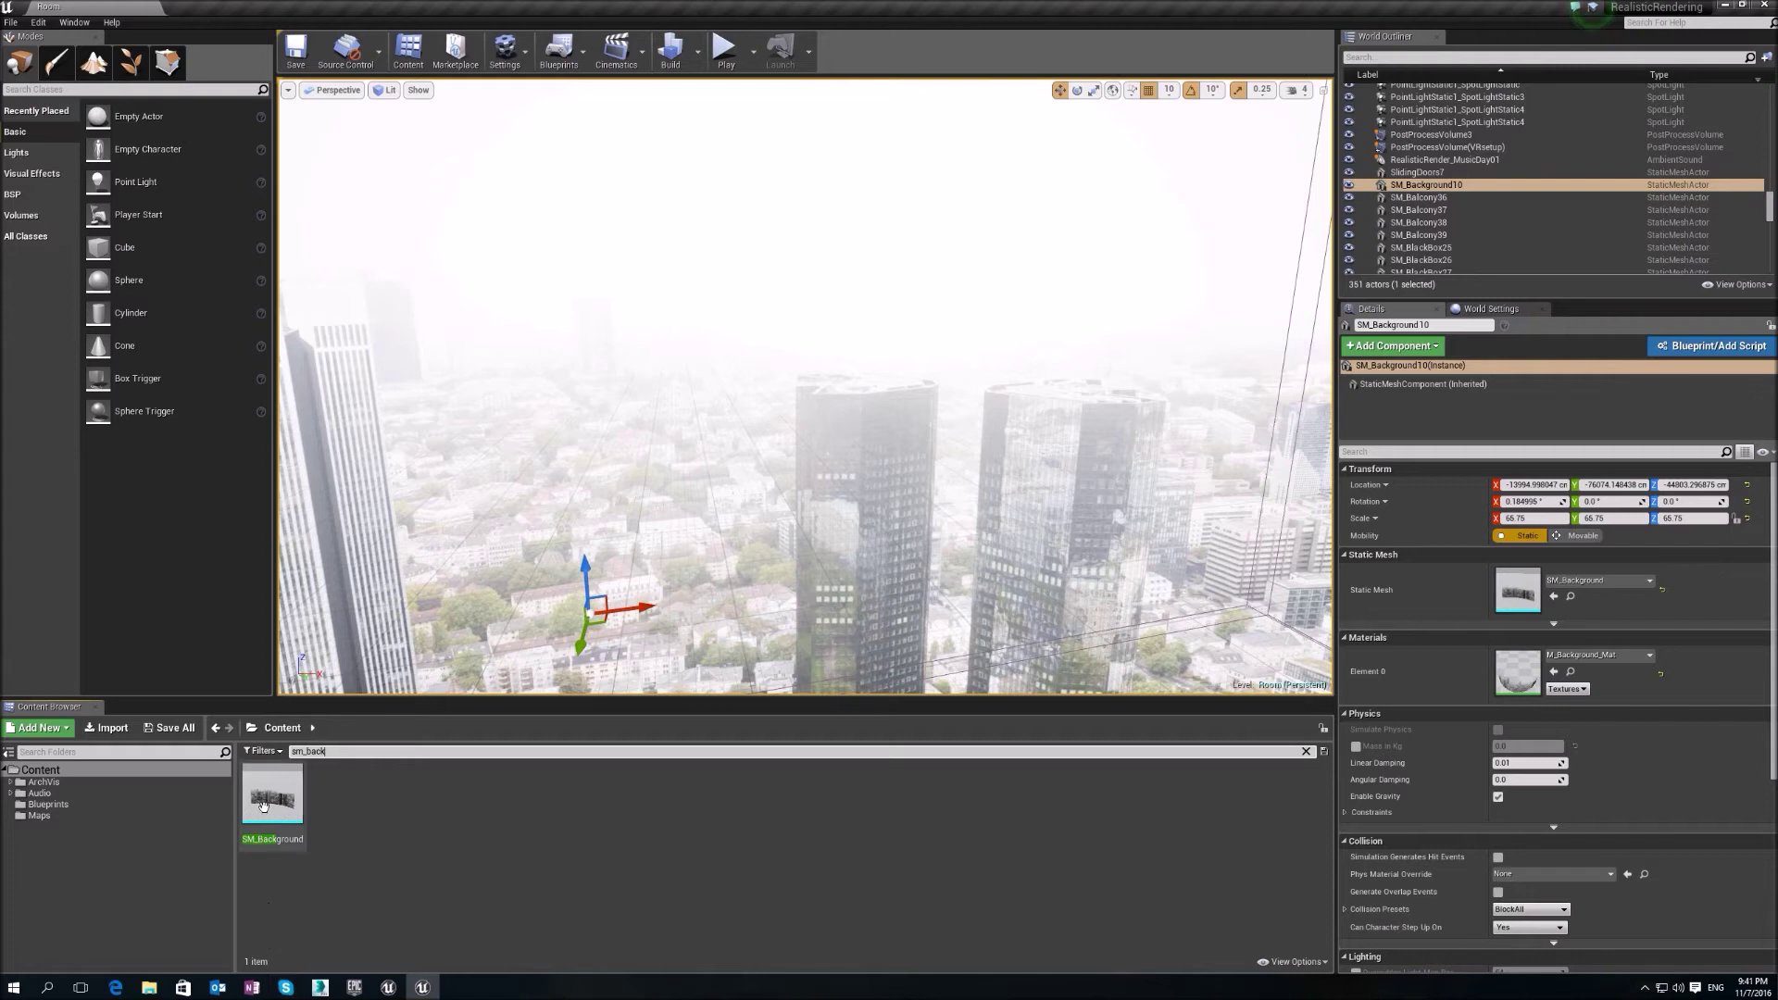
pyautogui.rightClick(269, 796)
pyautogui.moveTo(371, 633)
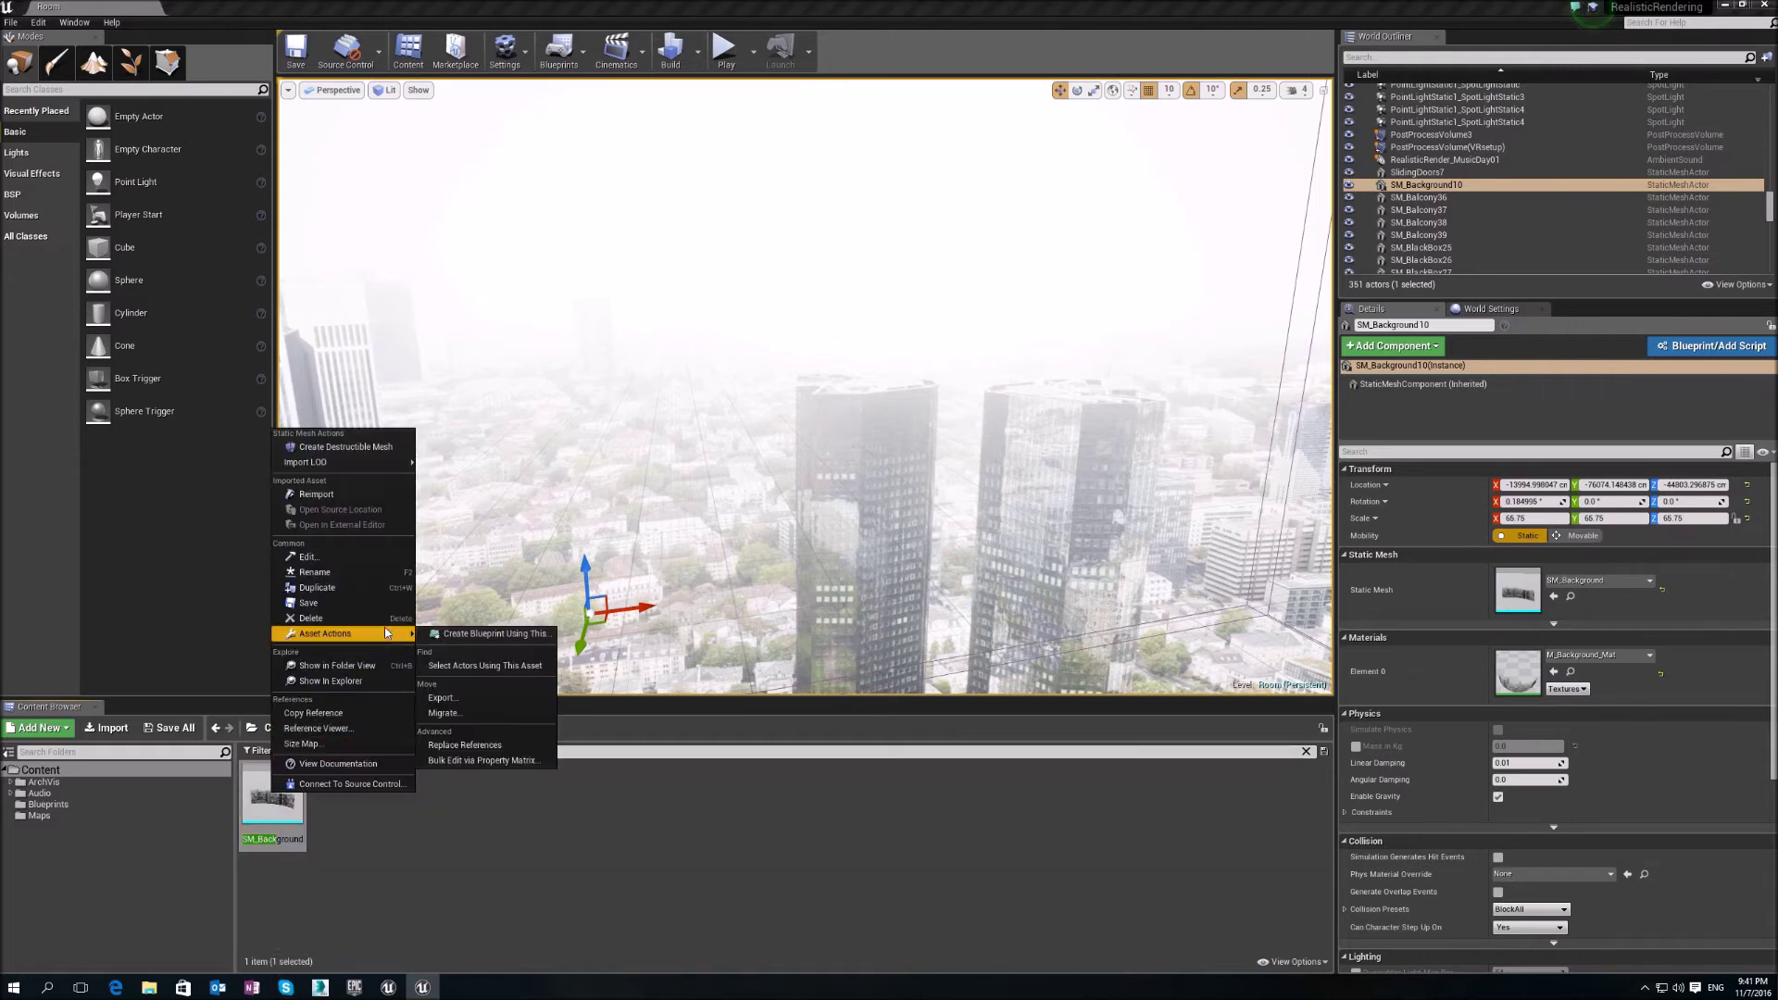
pyautogui.click(443, 713)
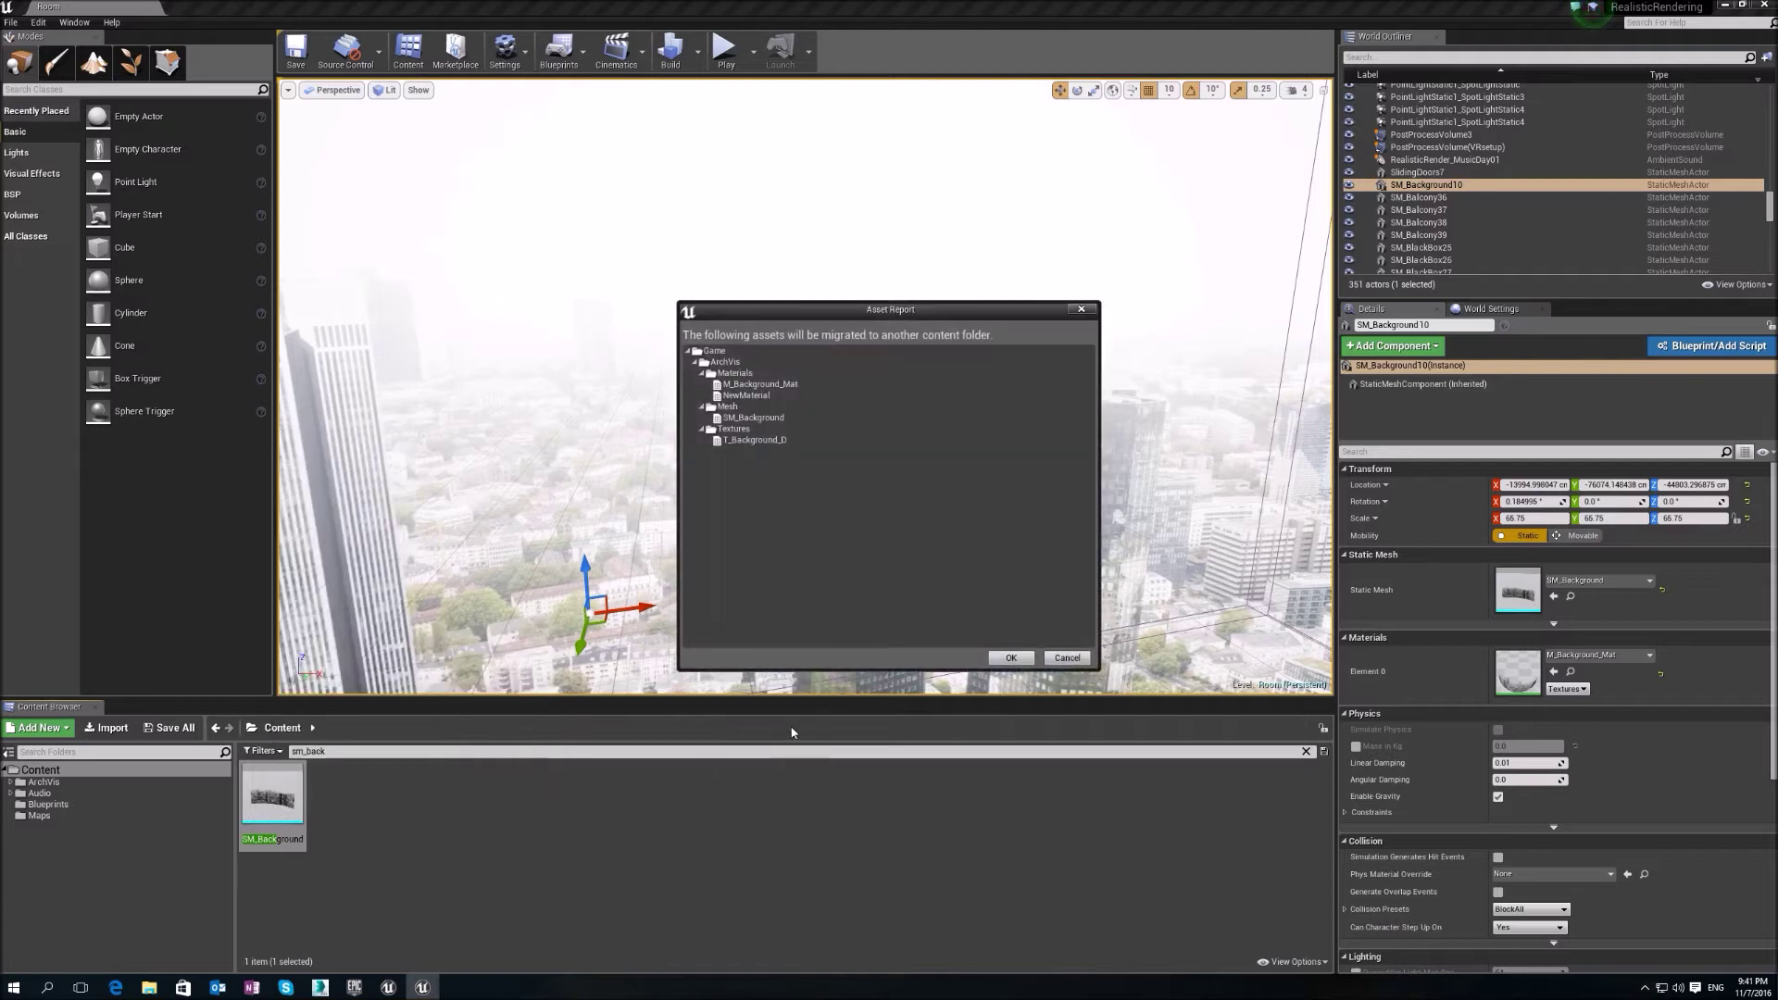
pyautogui.click(798, 385)
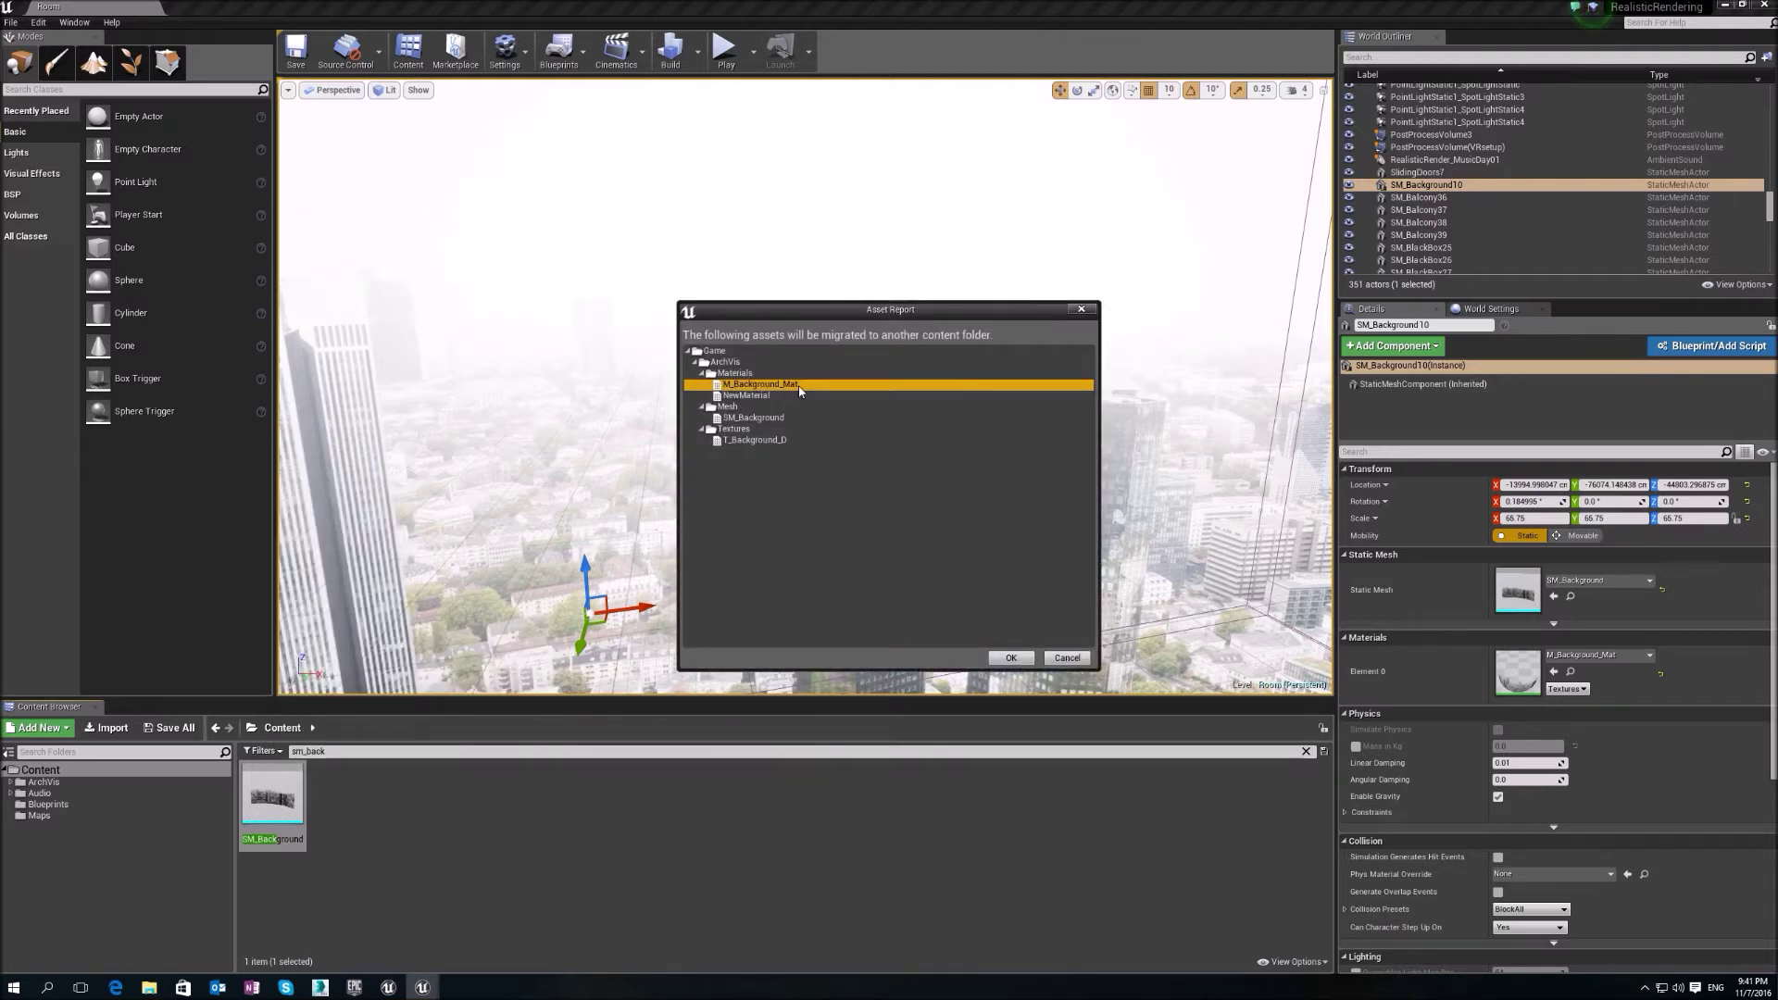
pyautogui.click(793, 396)
pyautogui.click(783, 418)
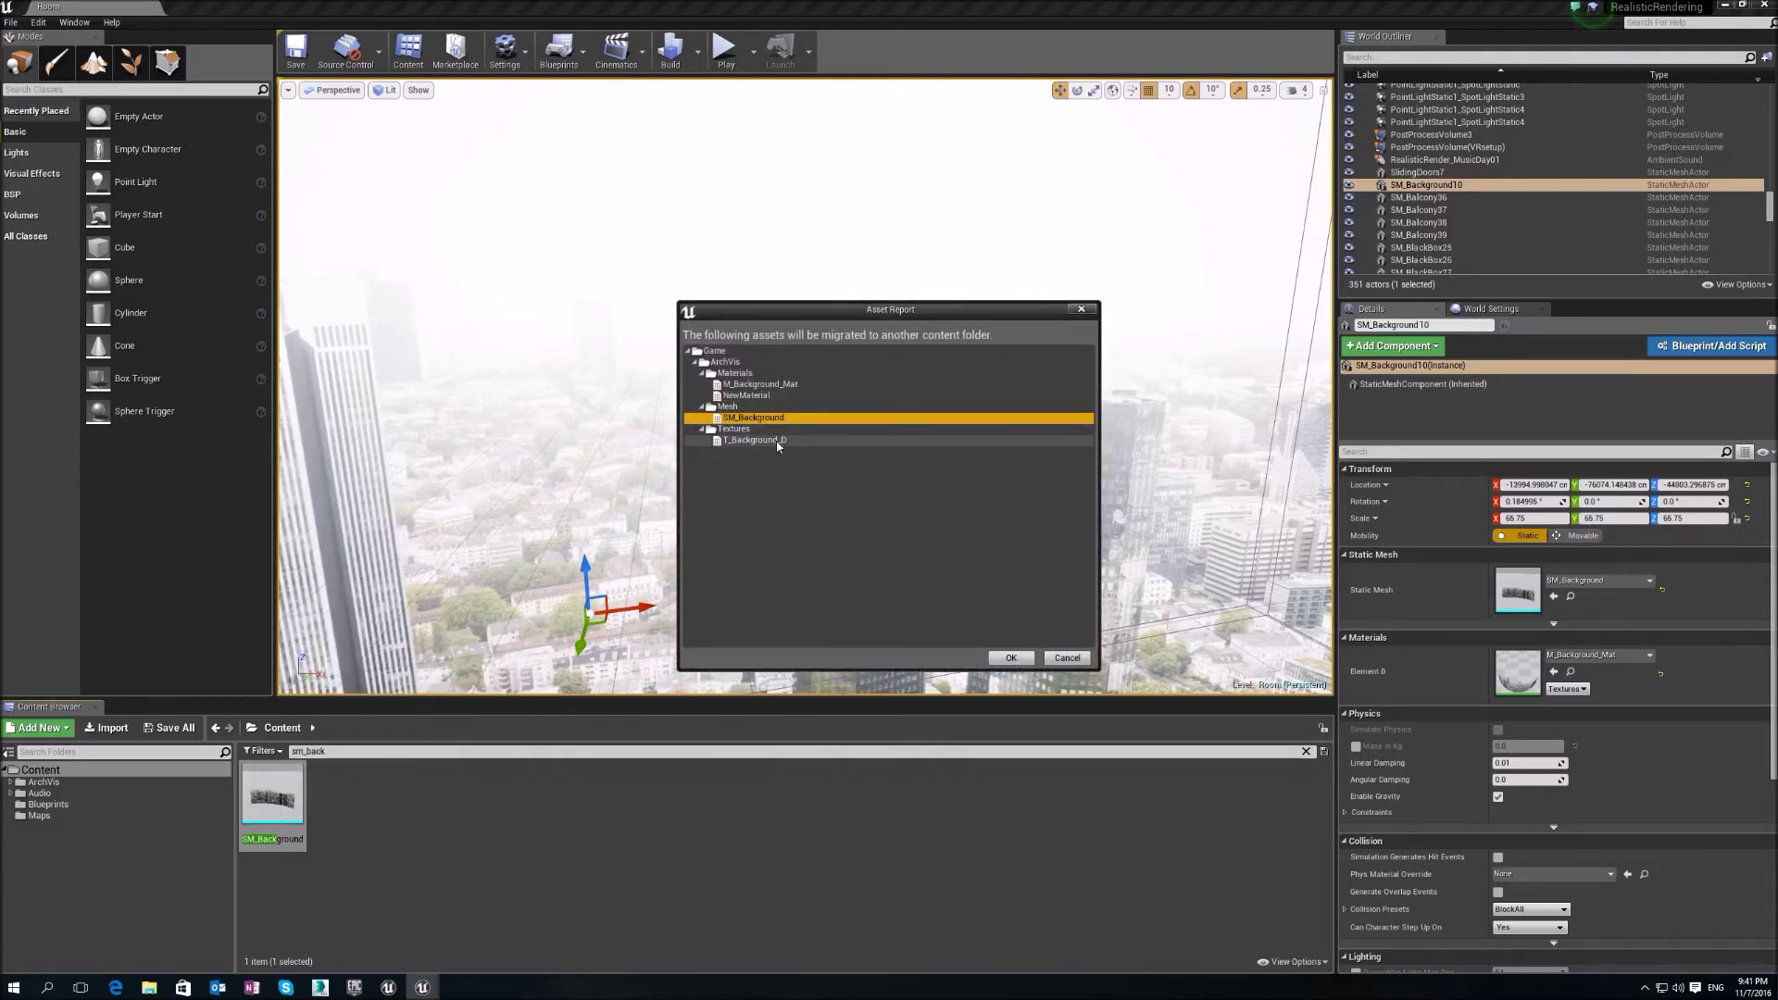
pyautogui.click(778, 441)
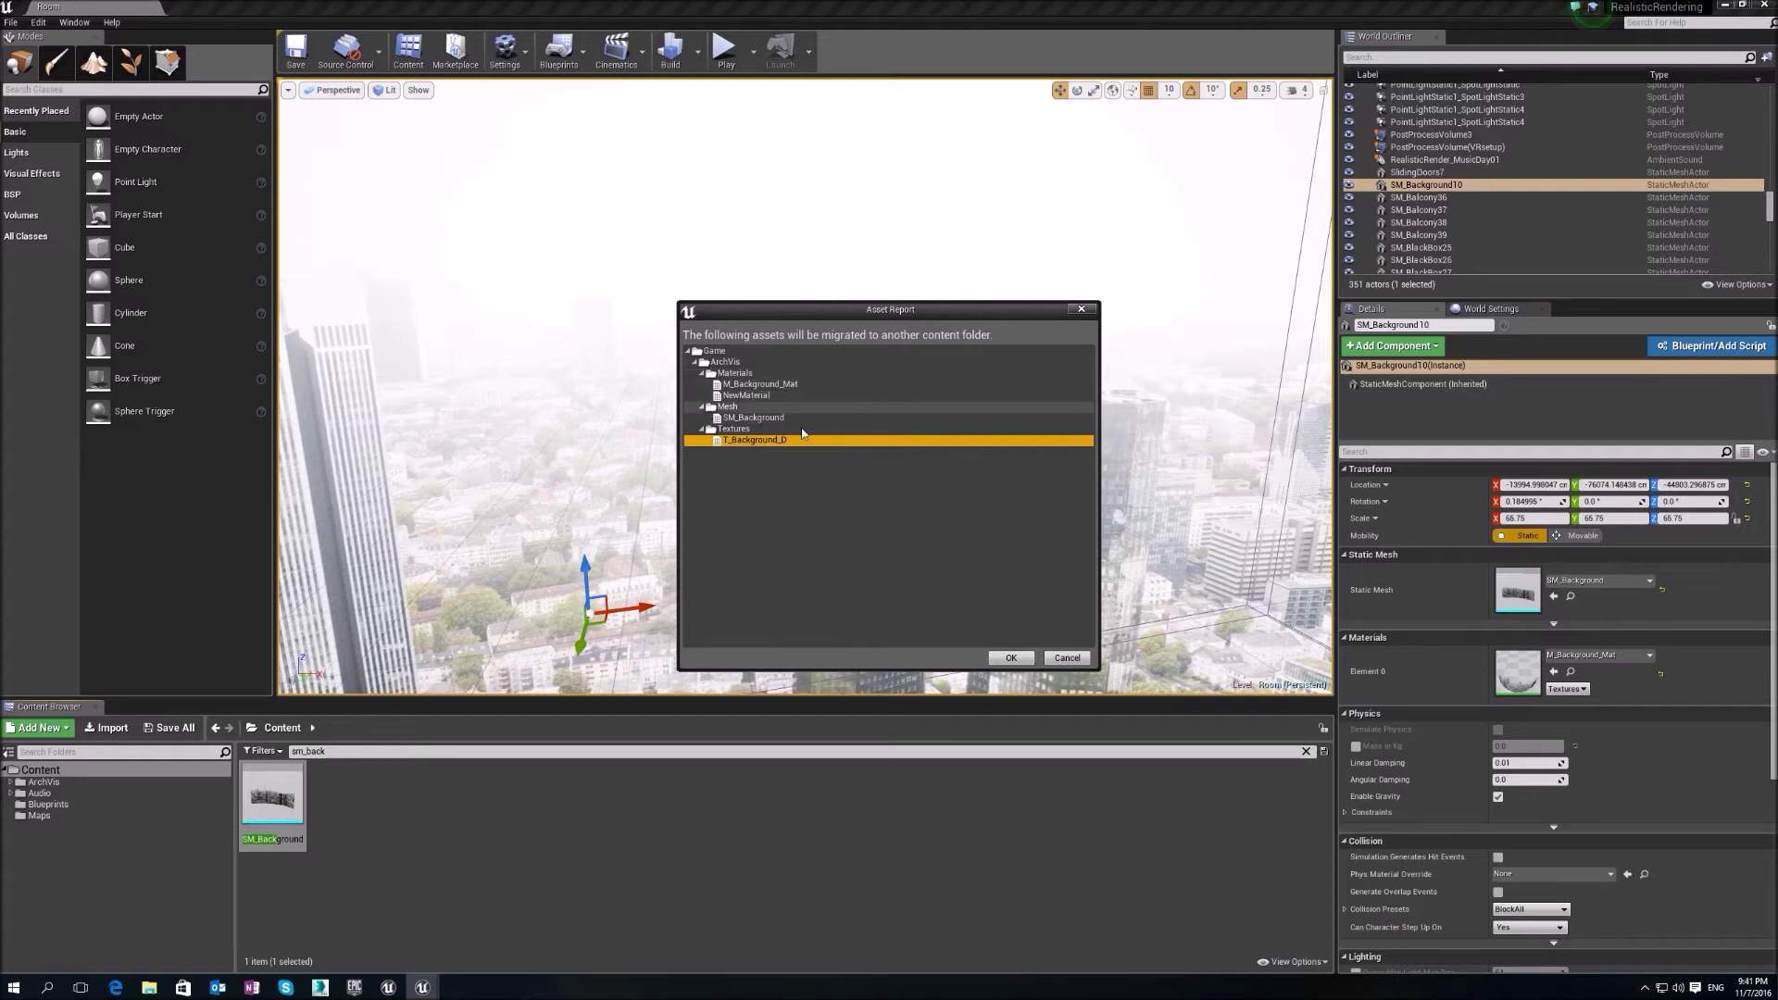
# - Accept the asset report and migrate the assets into the Content folder of Lesson1_4 4.12, inside Lesson 1.4 on the Desktop
pyautogui.click(1001, 663)
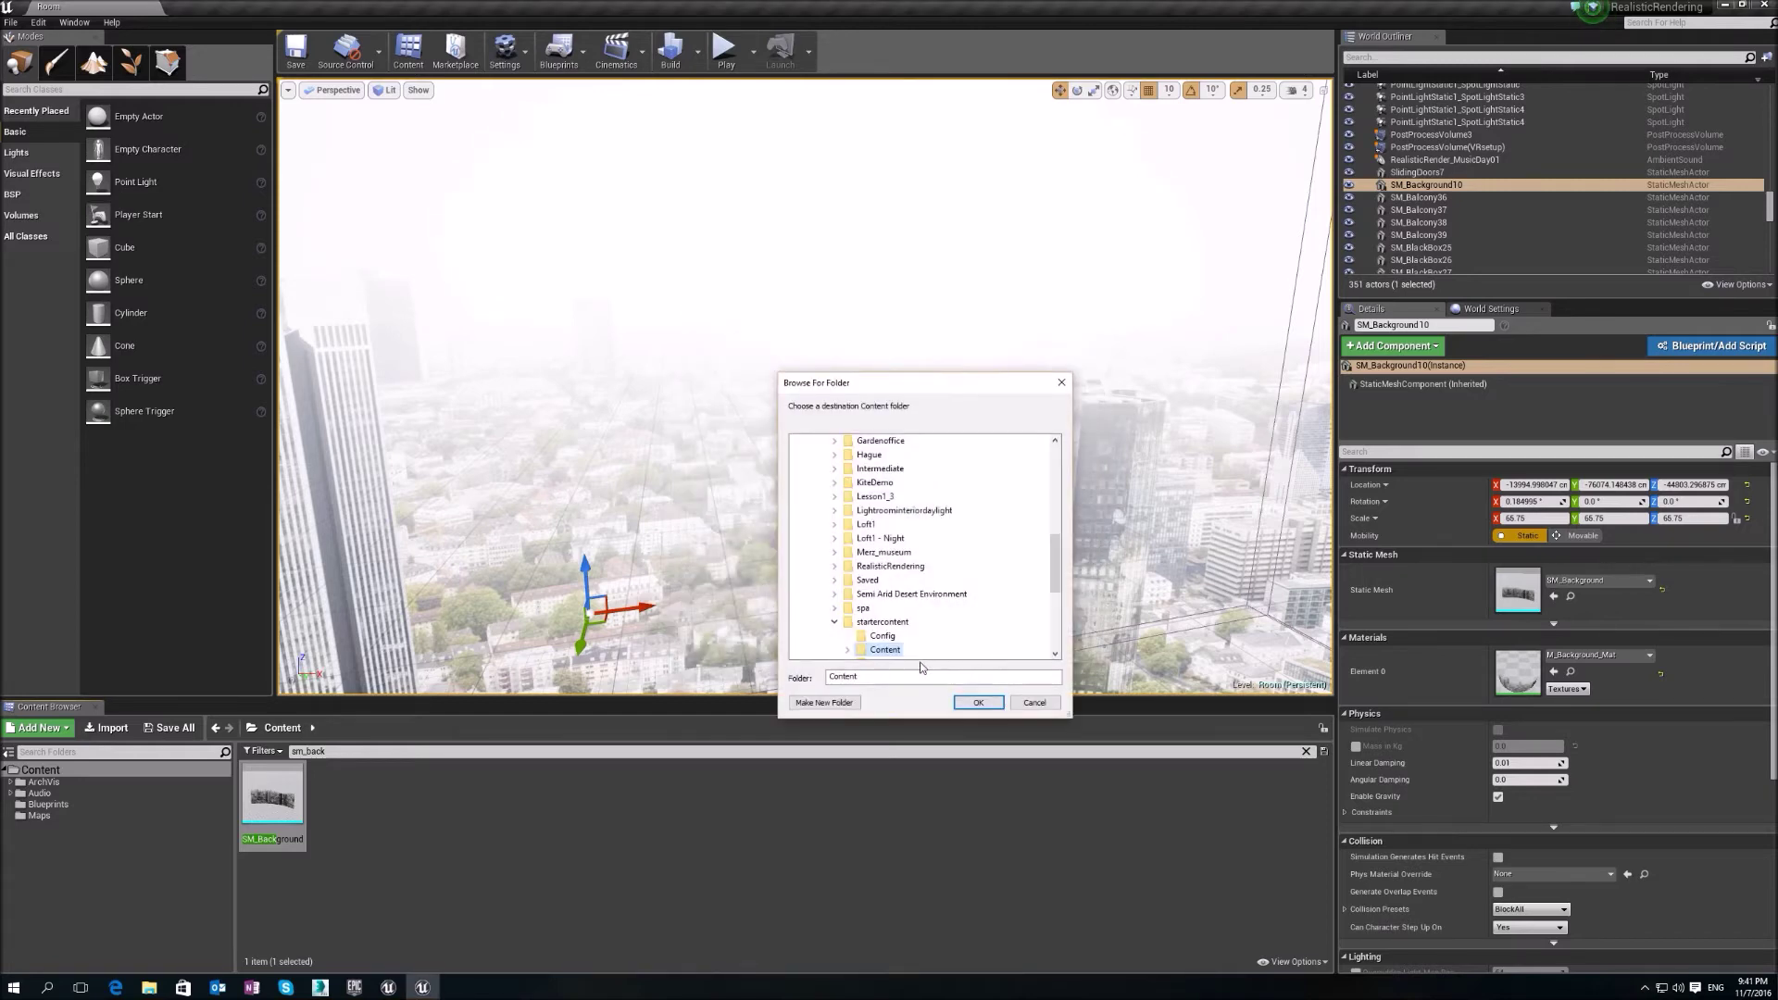
pyautogui.scroll(5, 1023, 575)
pyautogui.click(844, 496)
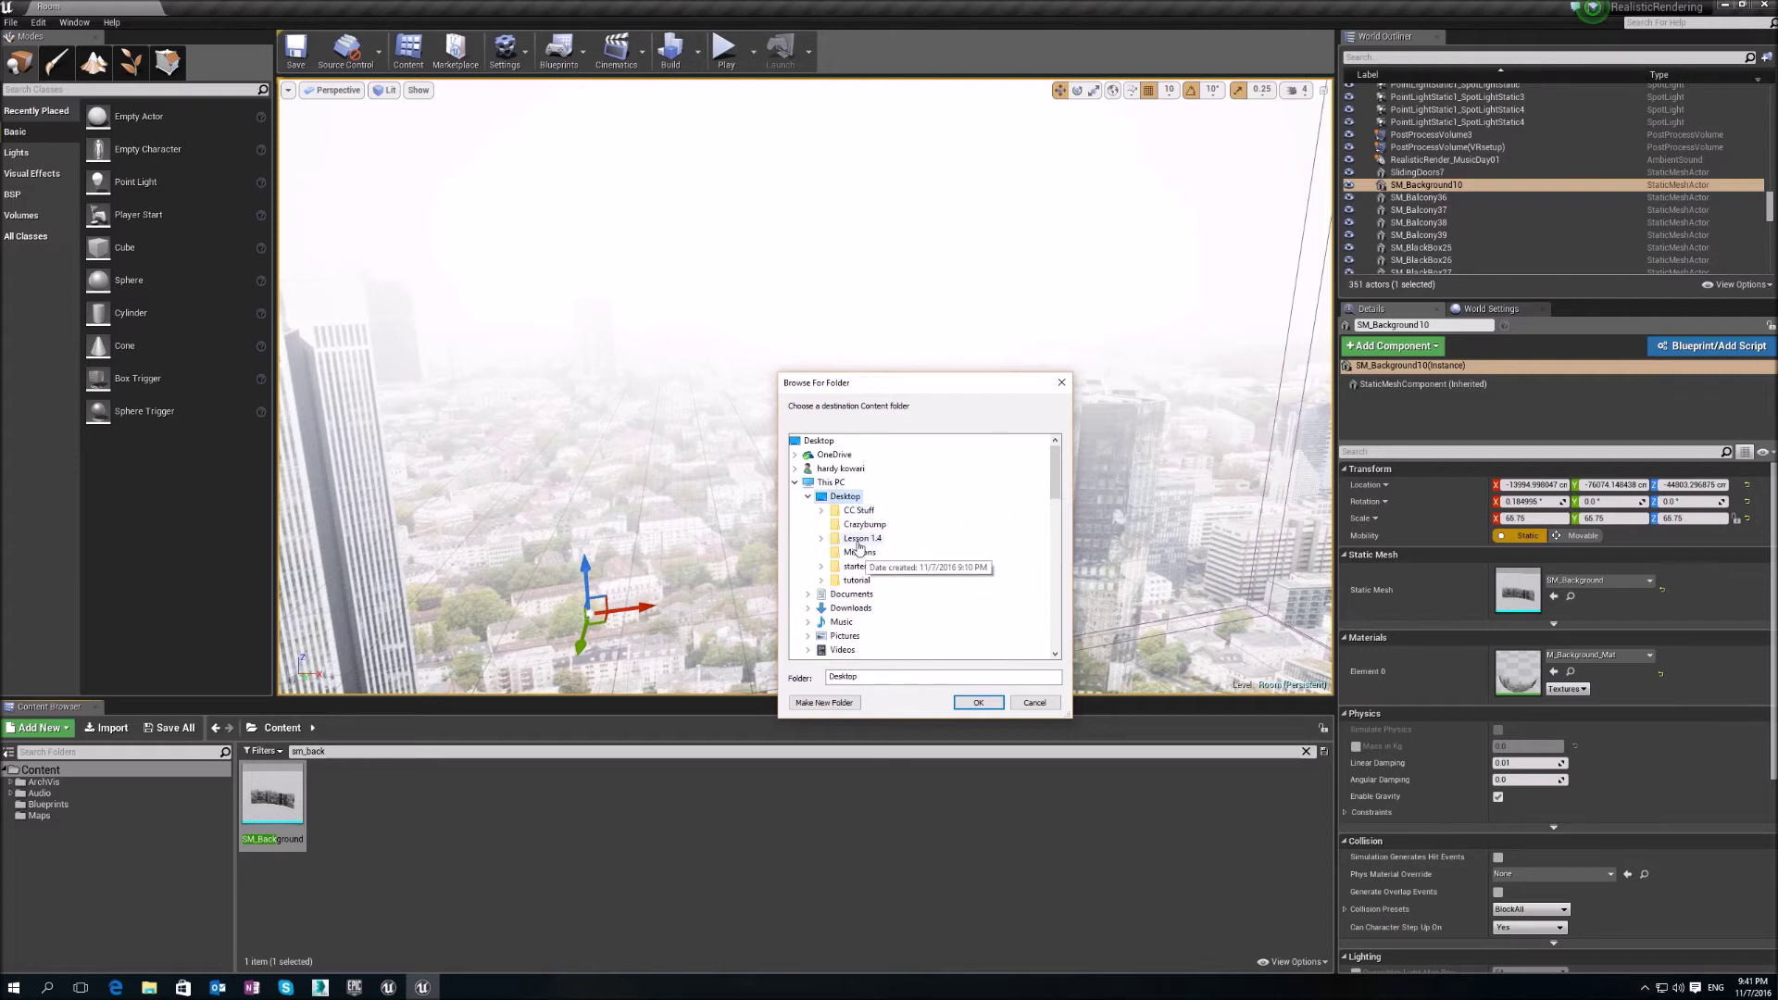
pyautogui.doubleClick(860, 540)
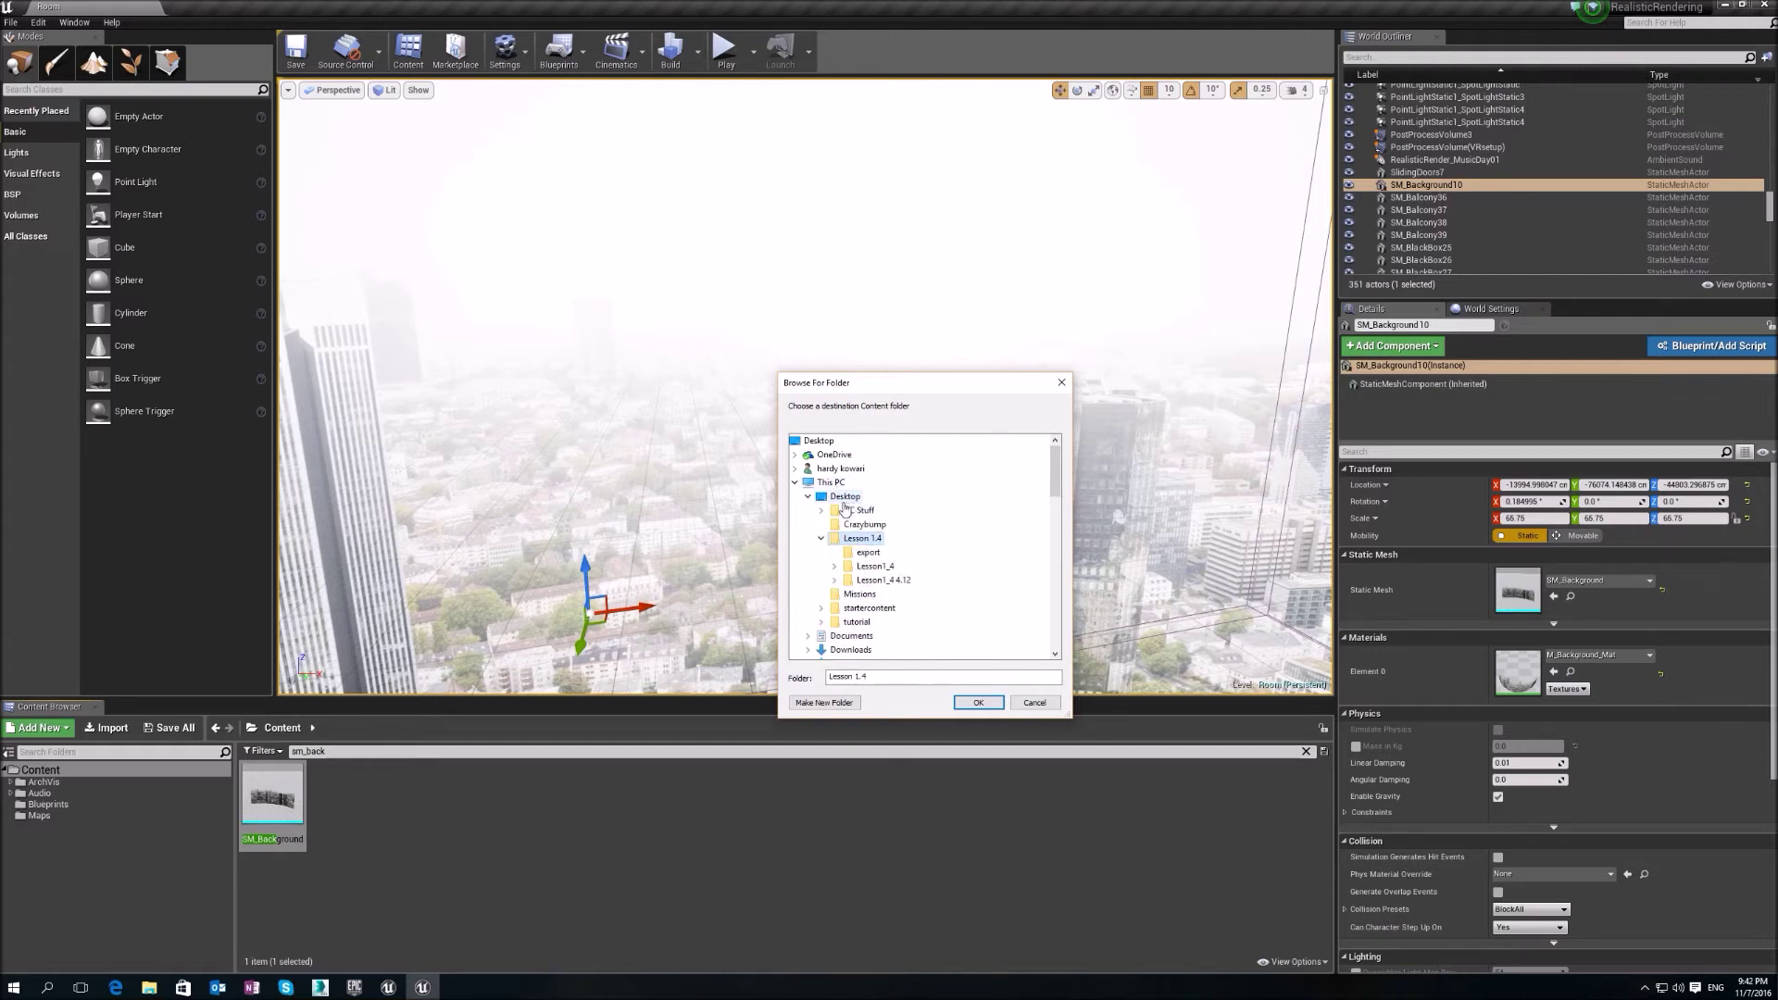
pyautogui.click(835, 581)
pyautogui.click(885, 581)
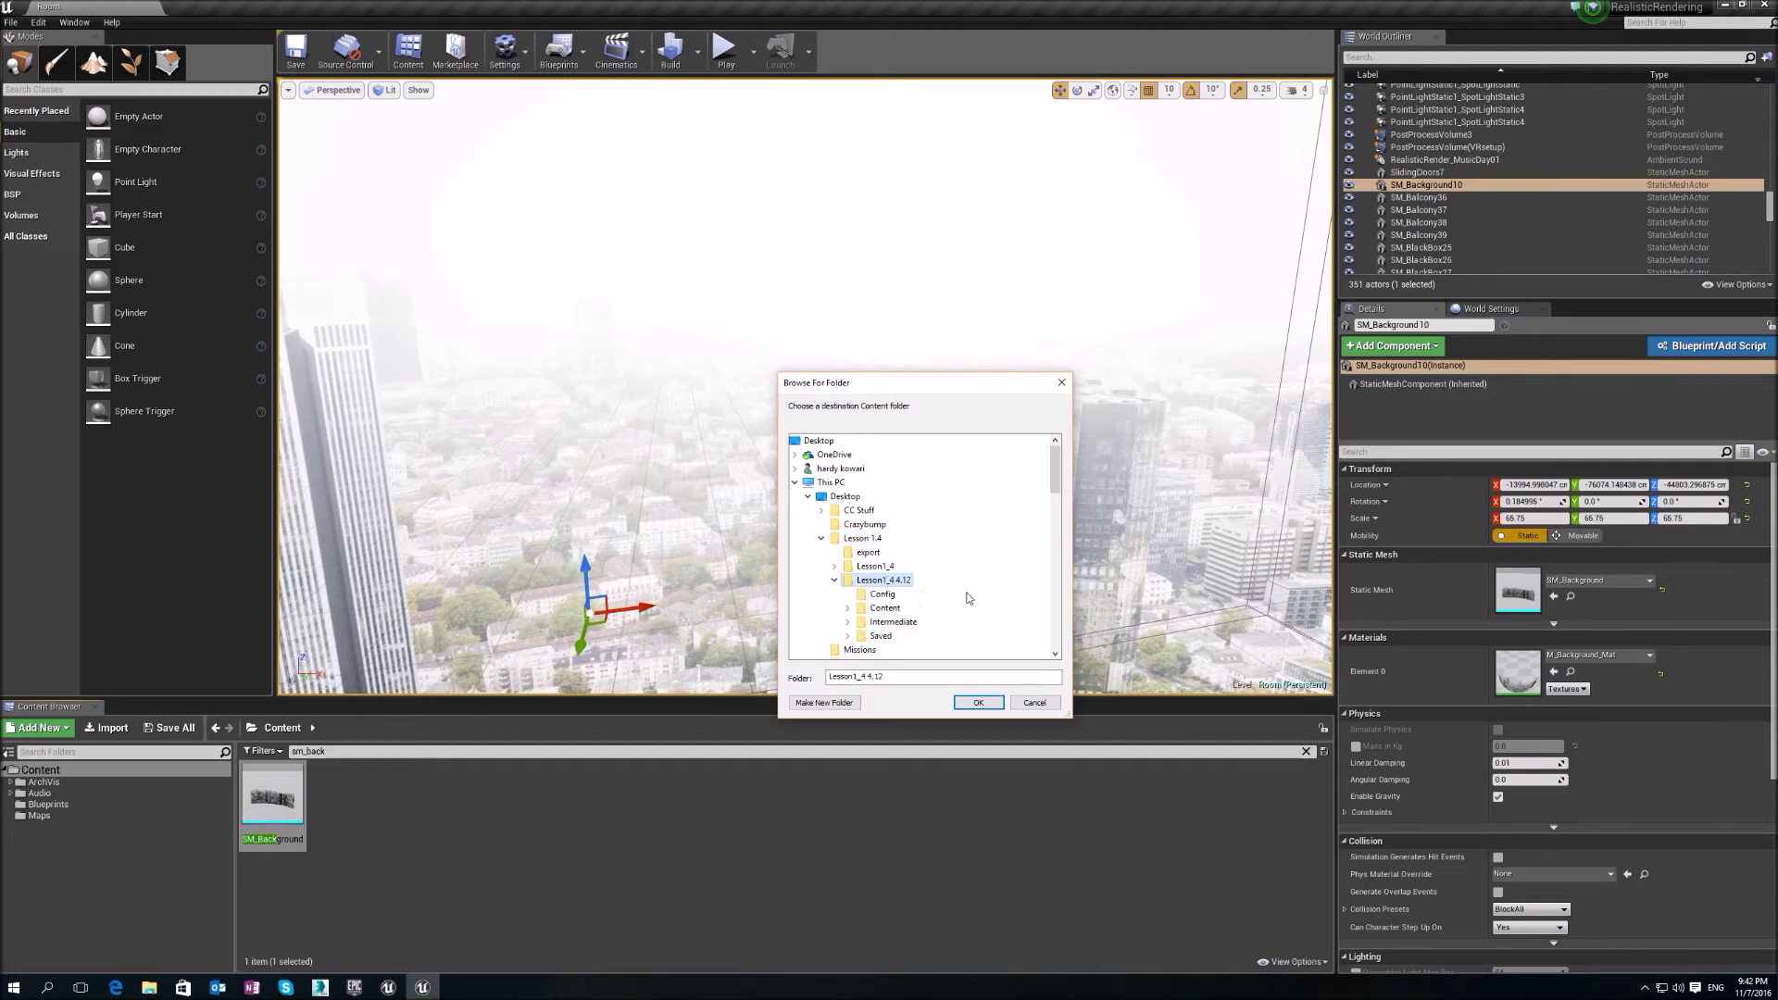
pyautogui.doubleClick(896, 609)
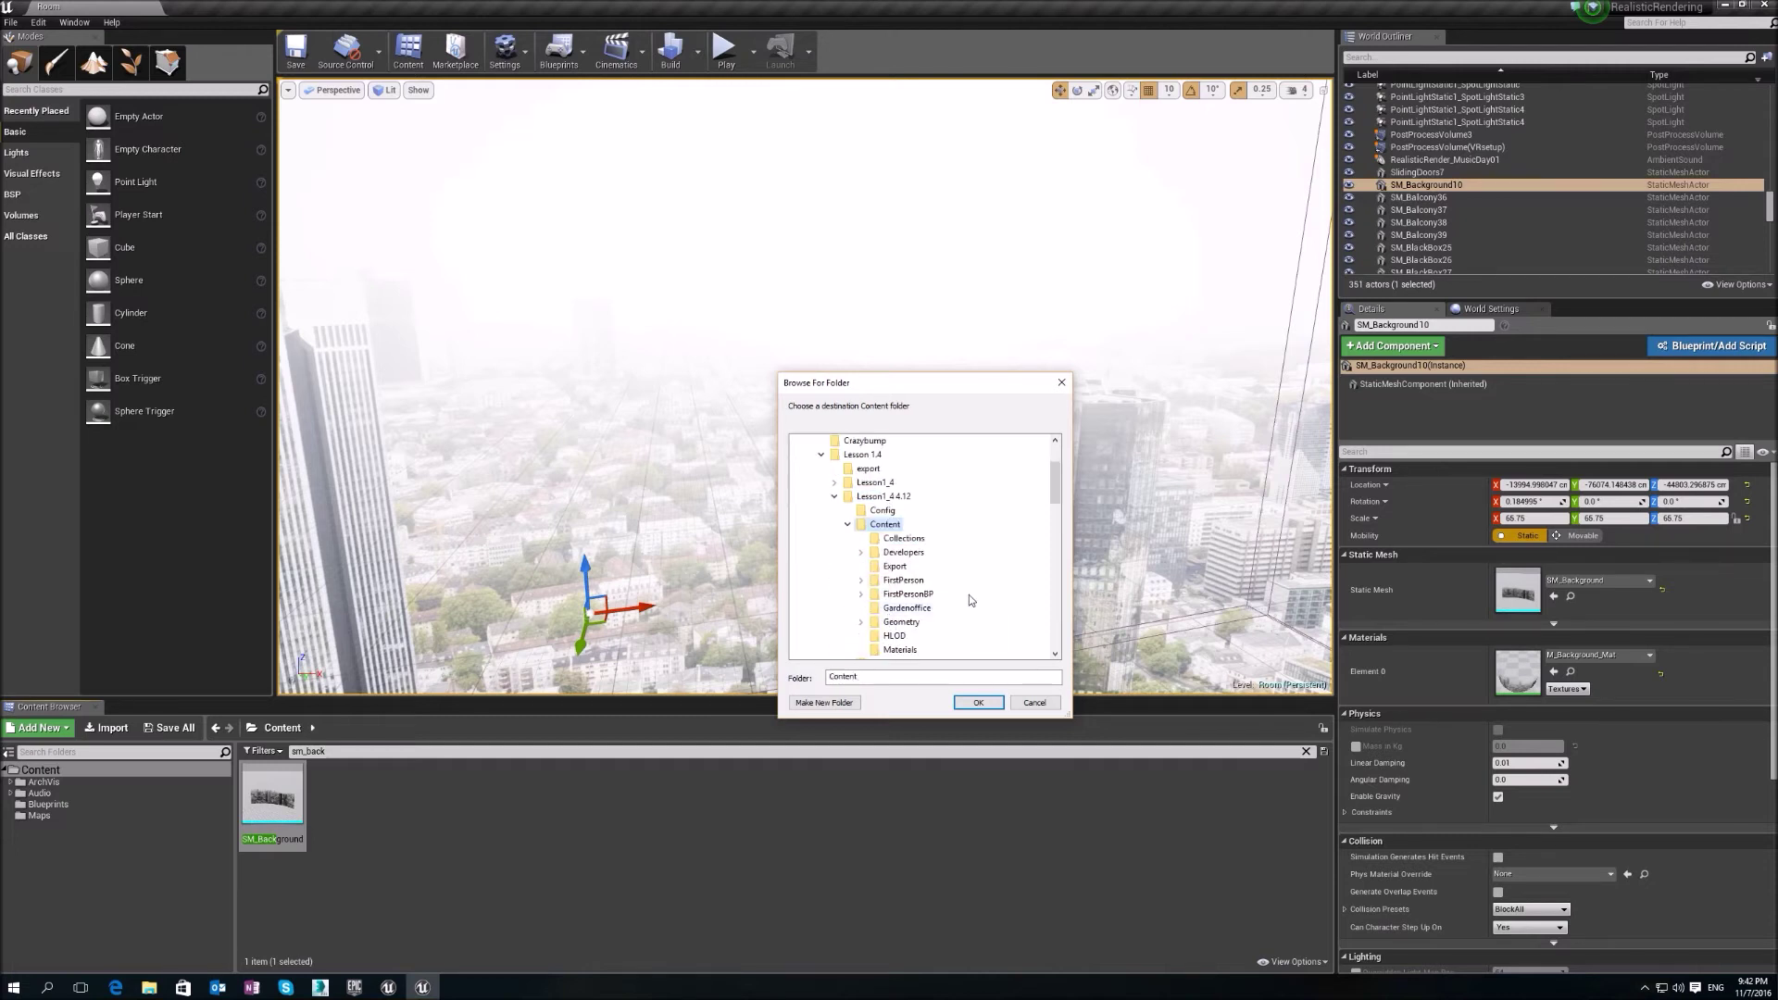
pyautogui.scroll(1, 970, 597)
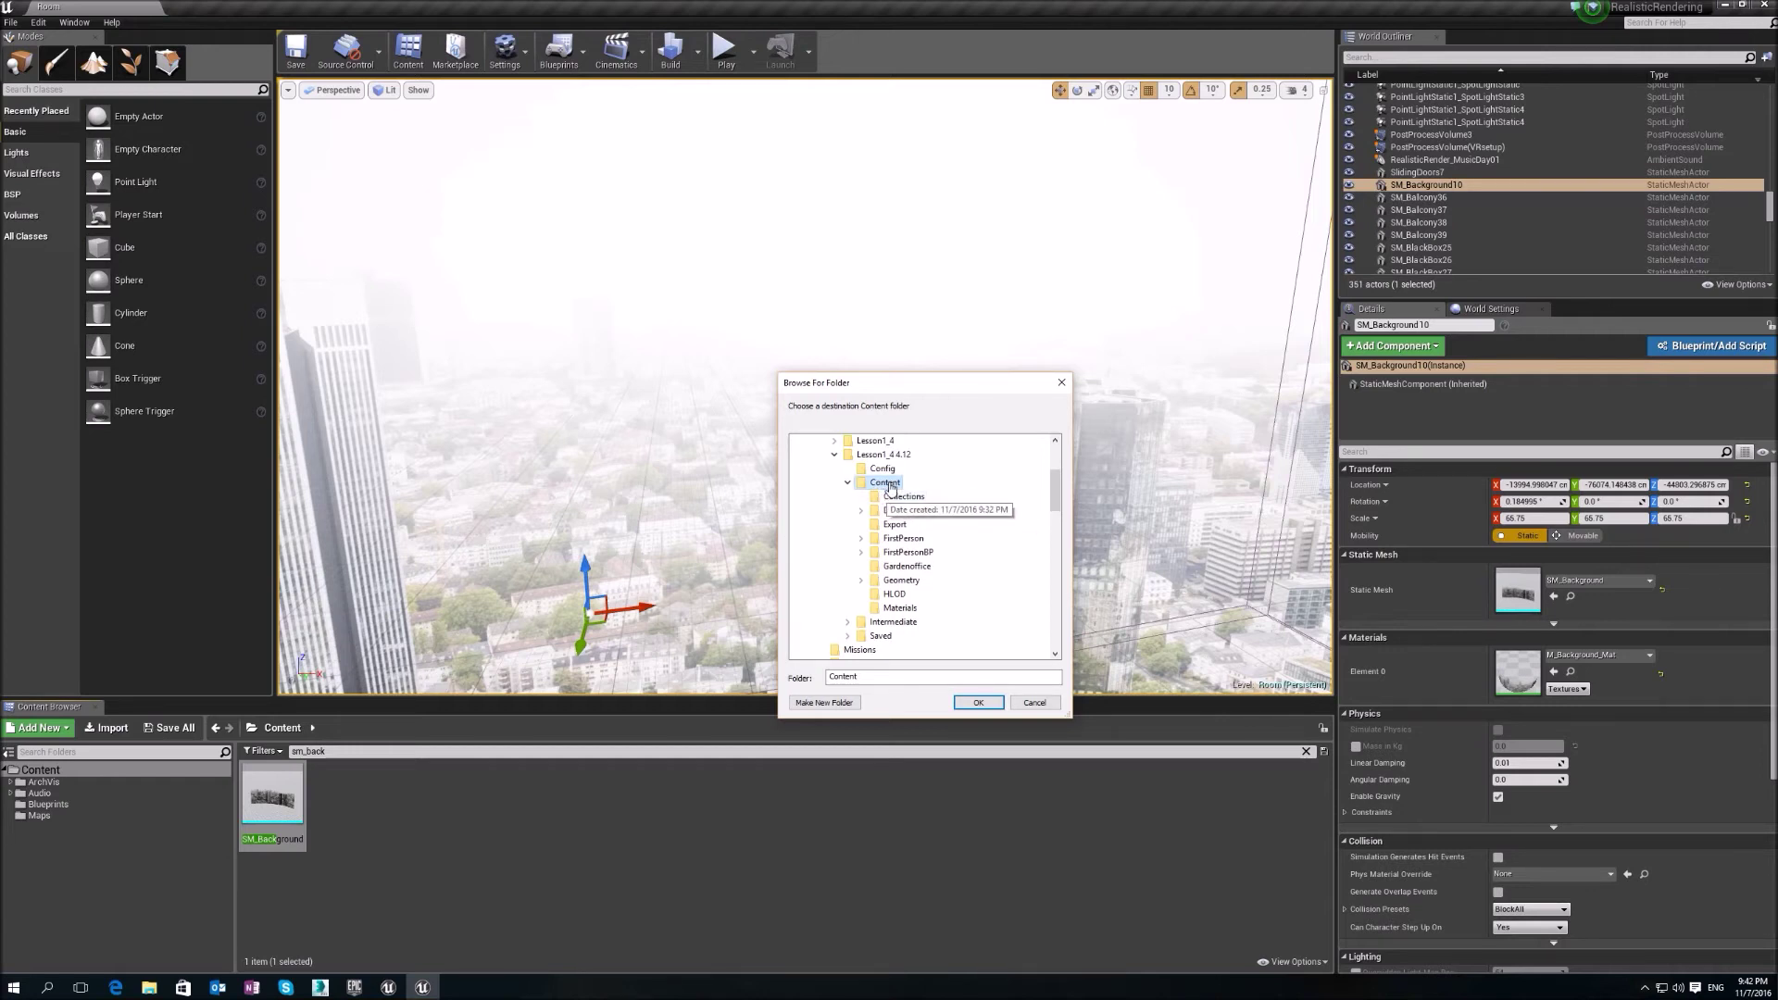
pyautogui.click(977, 703)
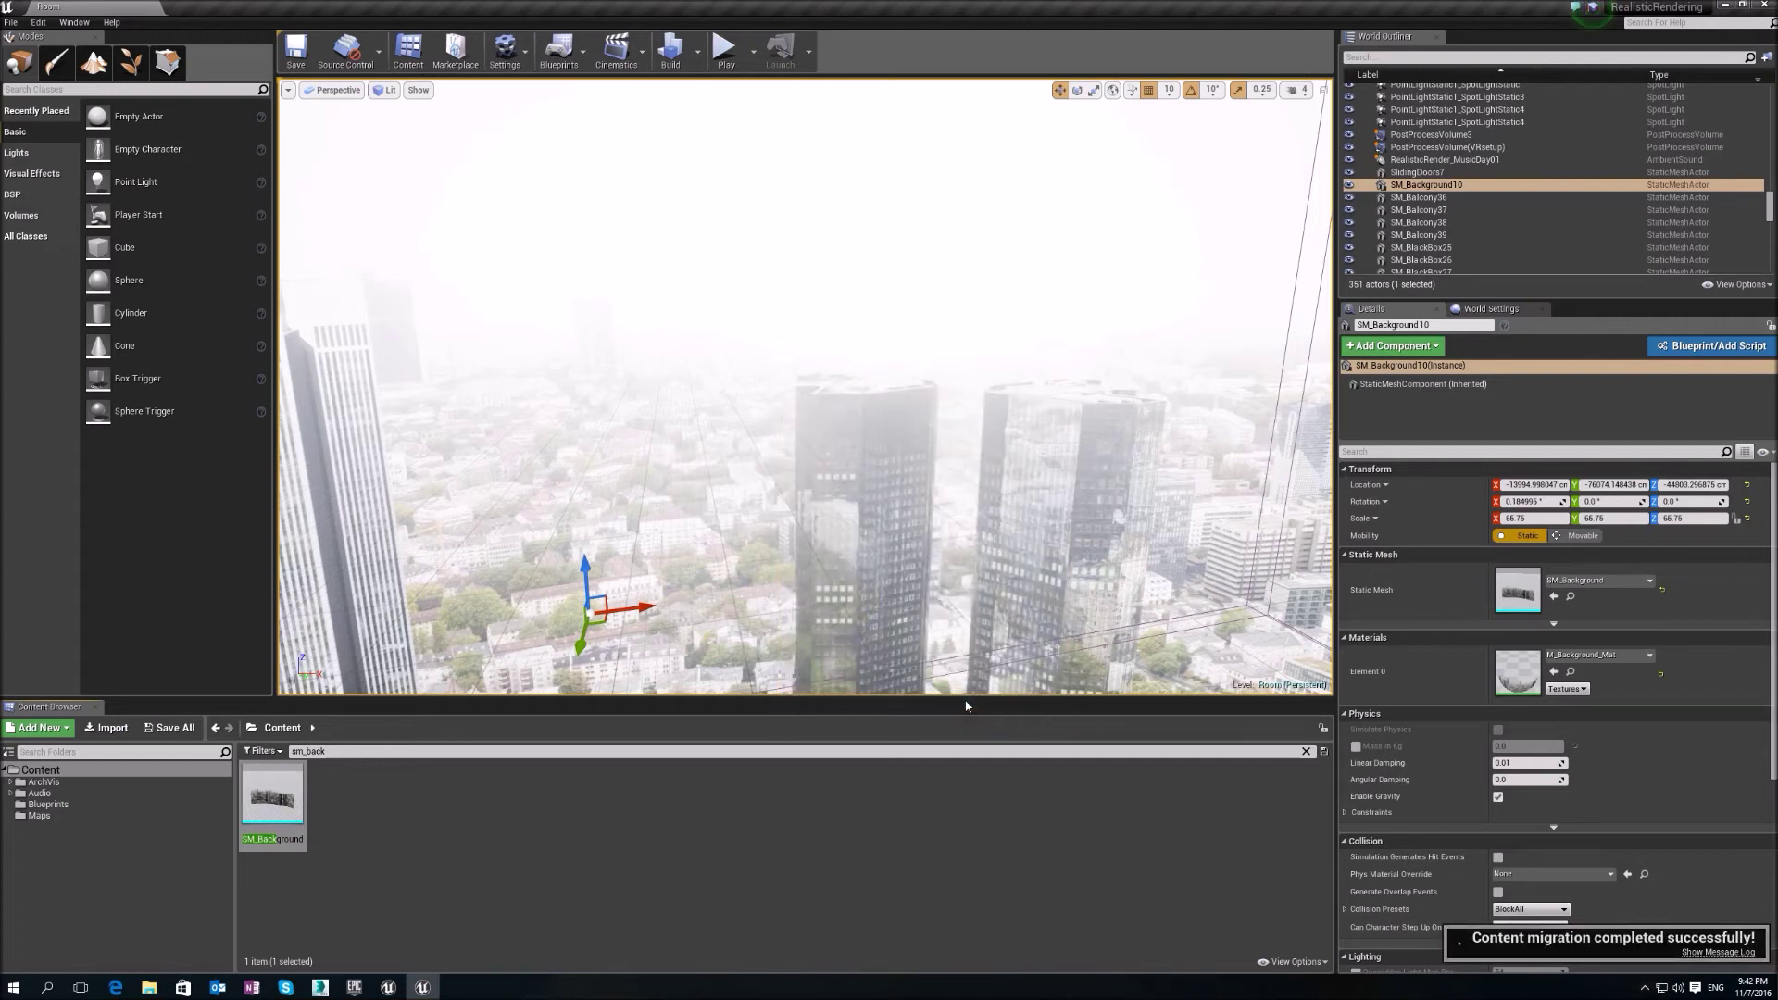
# - Switch to the Lesson1_4 project's editor, browse the migrated ArchVis folders, and view the T_Background_D texture before closing it
pyautogui.click(388, 987)
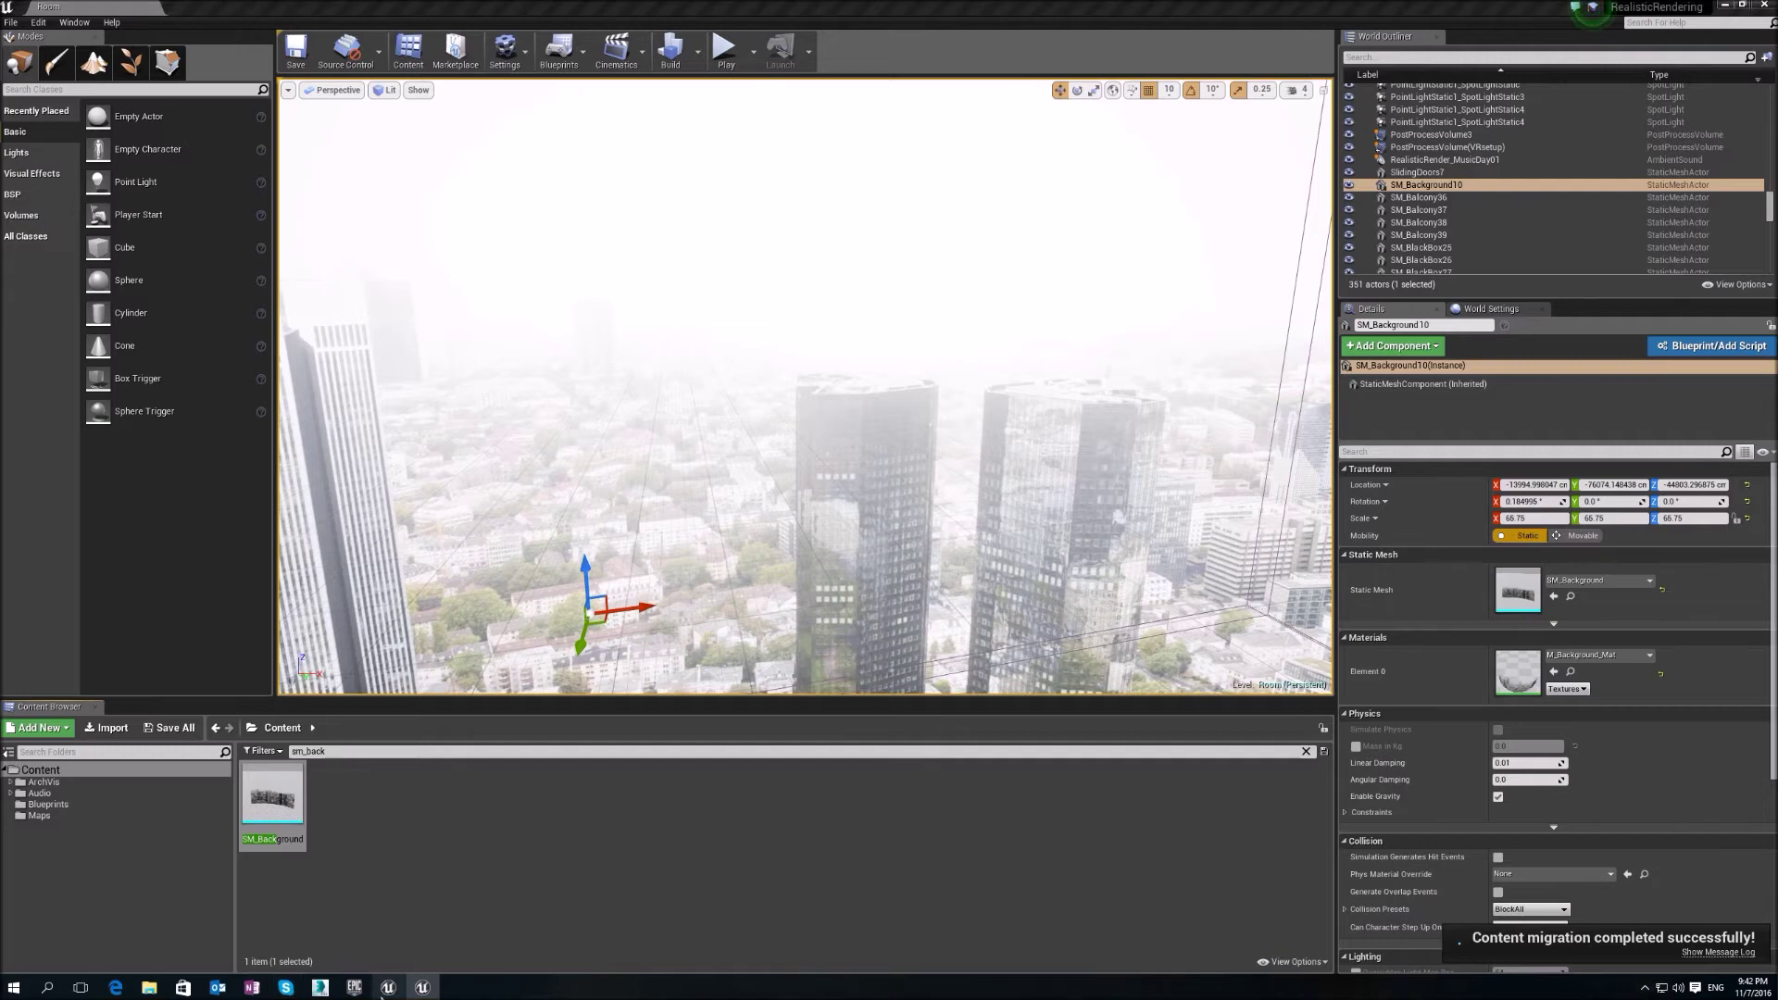
pyautogui.click(17, 729)
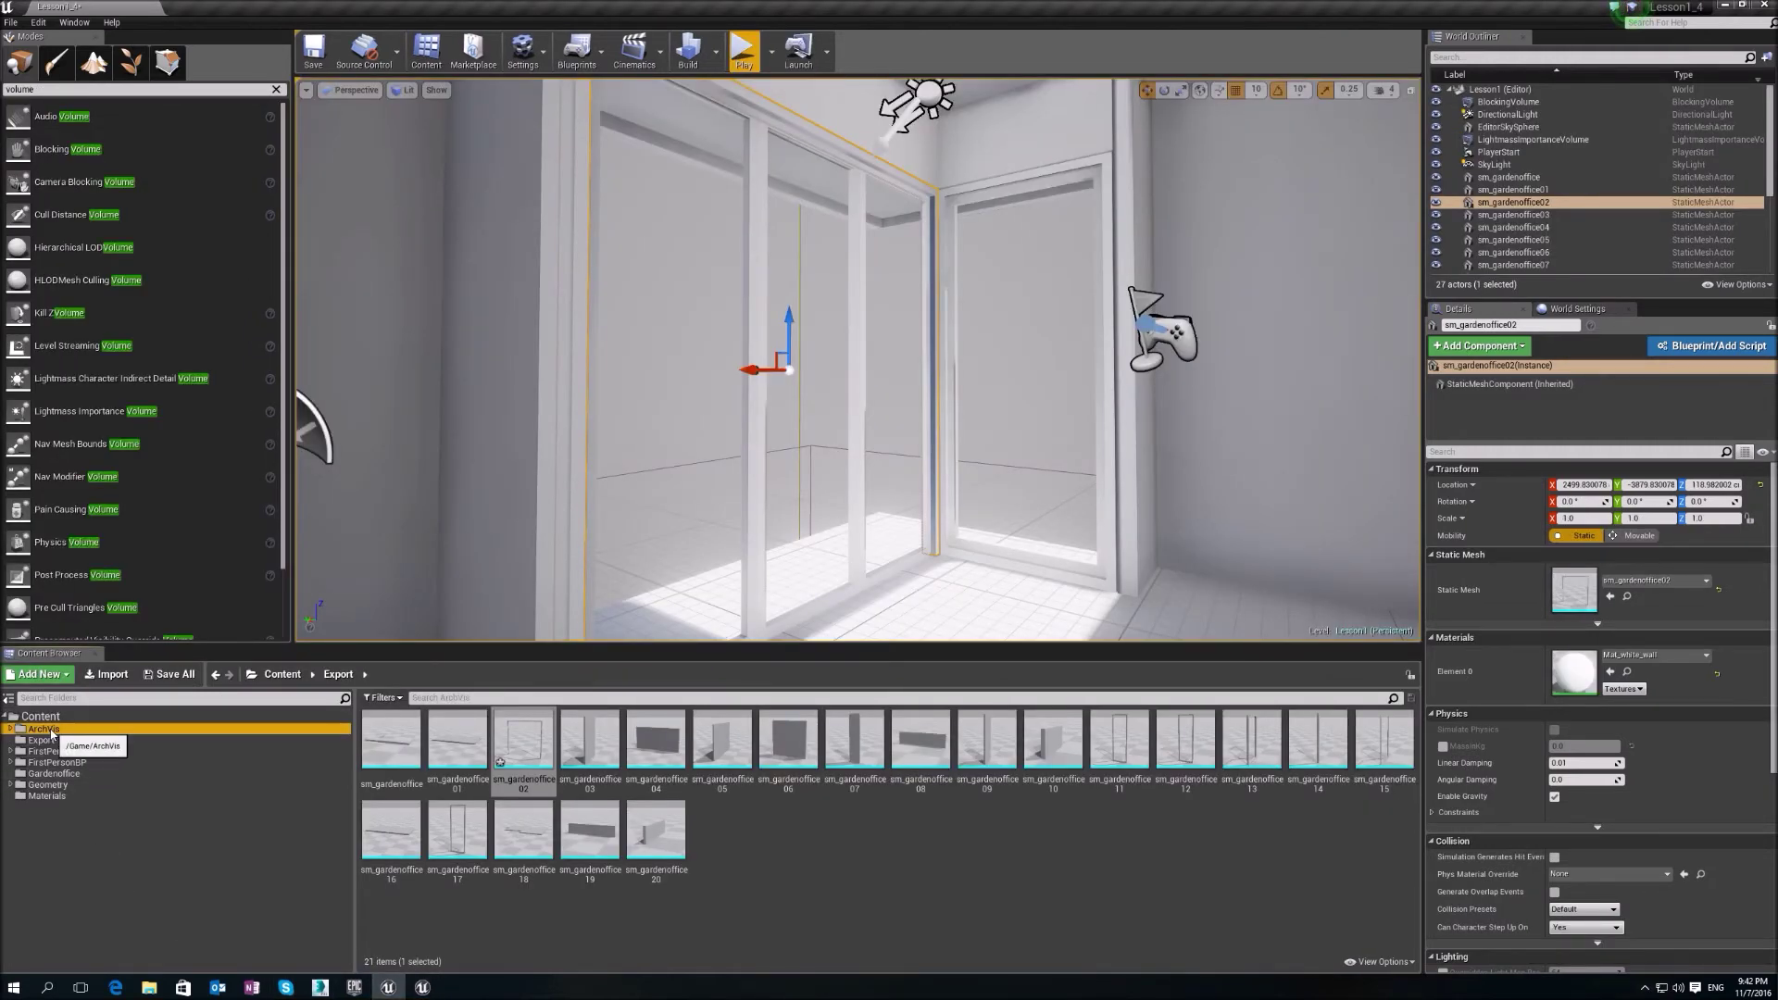
pyautogui.click(10, 729)
pyautogui.click(51, 740)
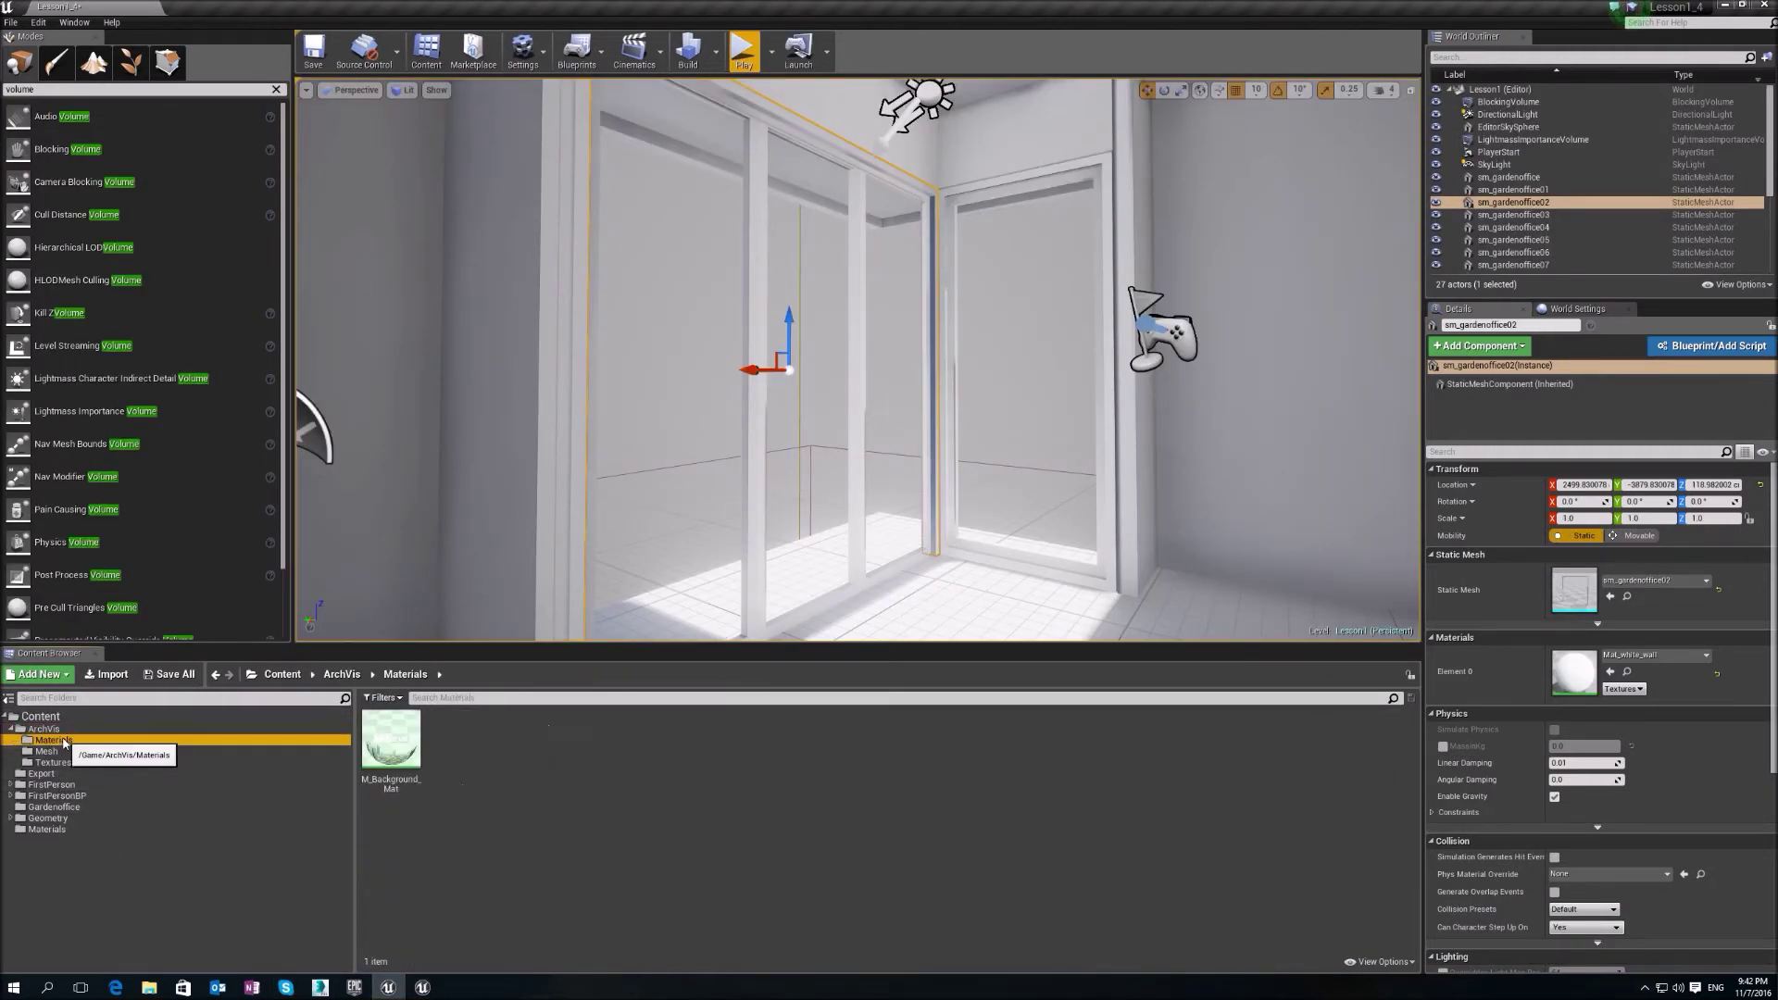
pyautogui.click(57, 752)
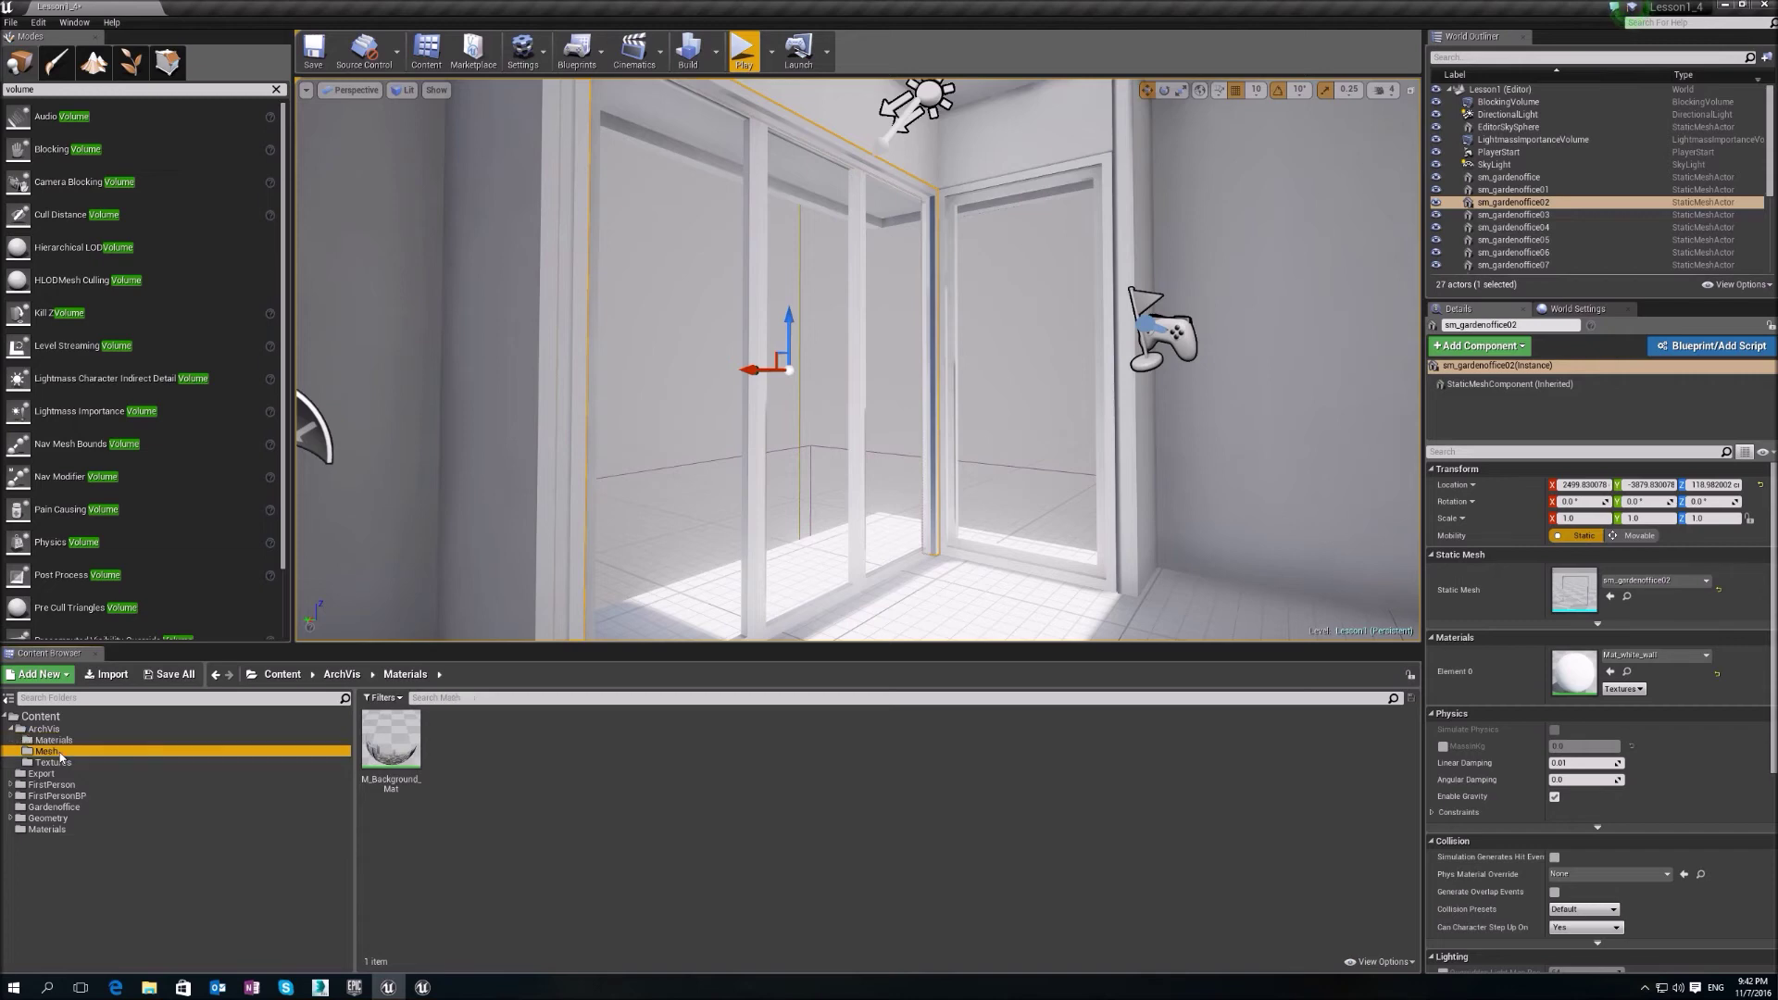
pyautogui.click(223, 762)
pyautogui.doubleClick(391, 738)
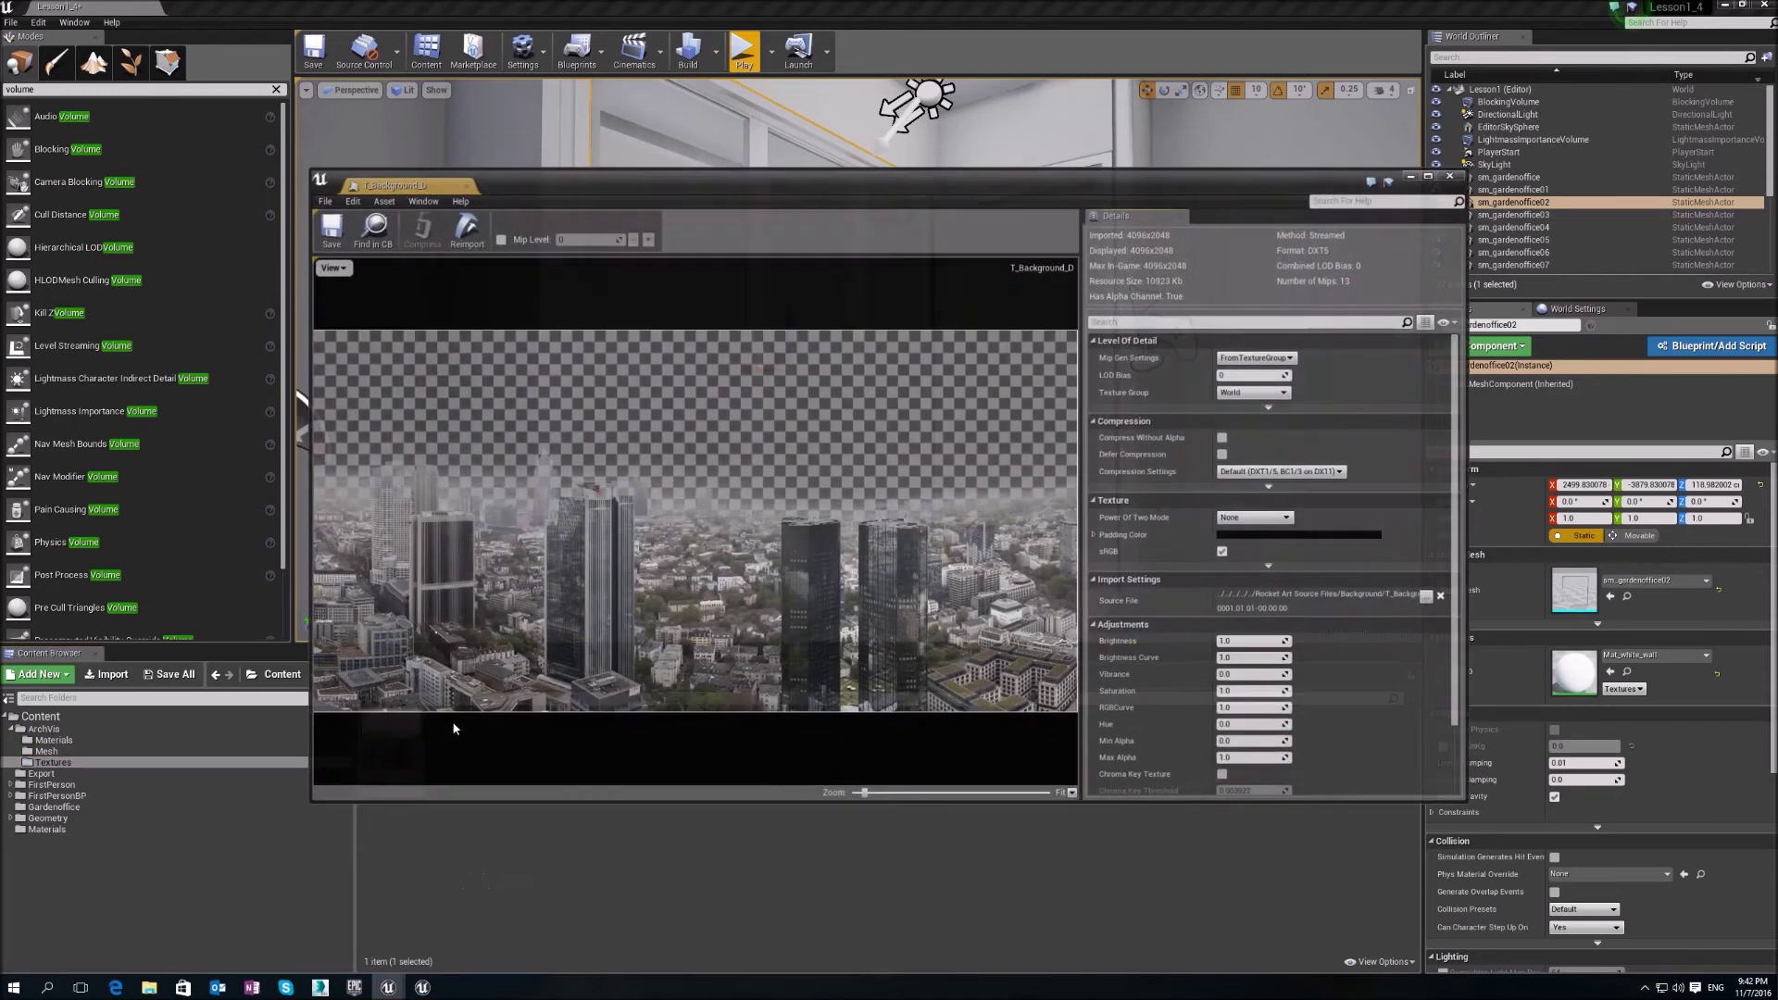
pyautogui.click(1452, 174)
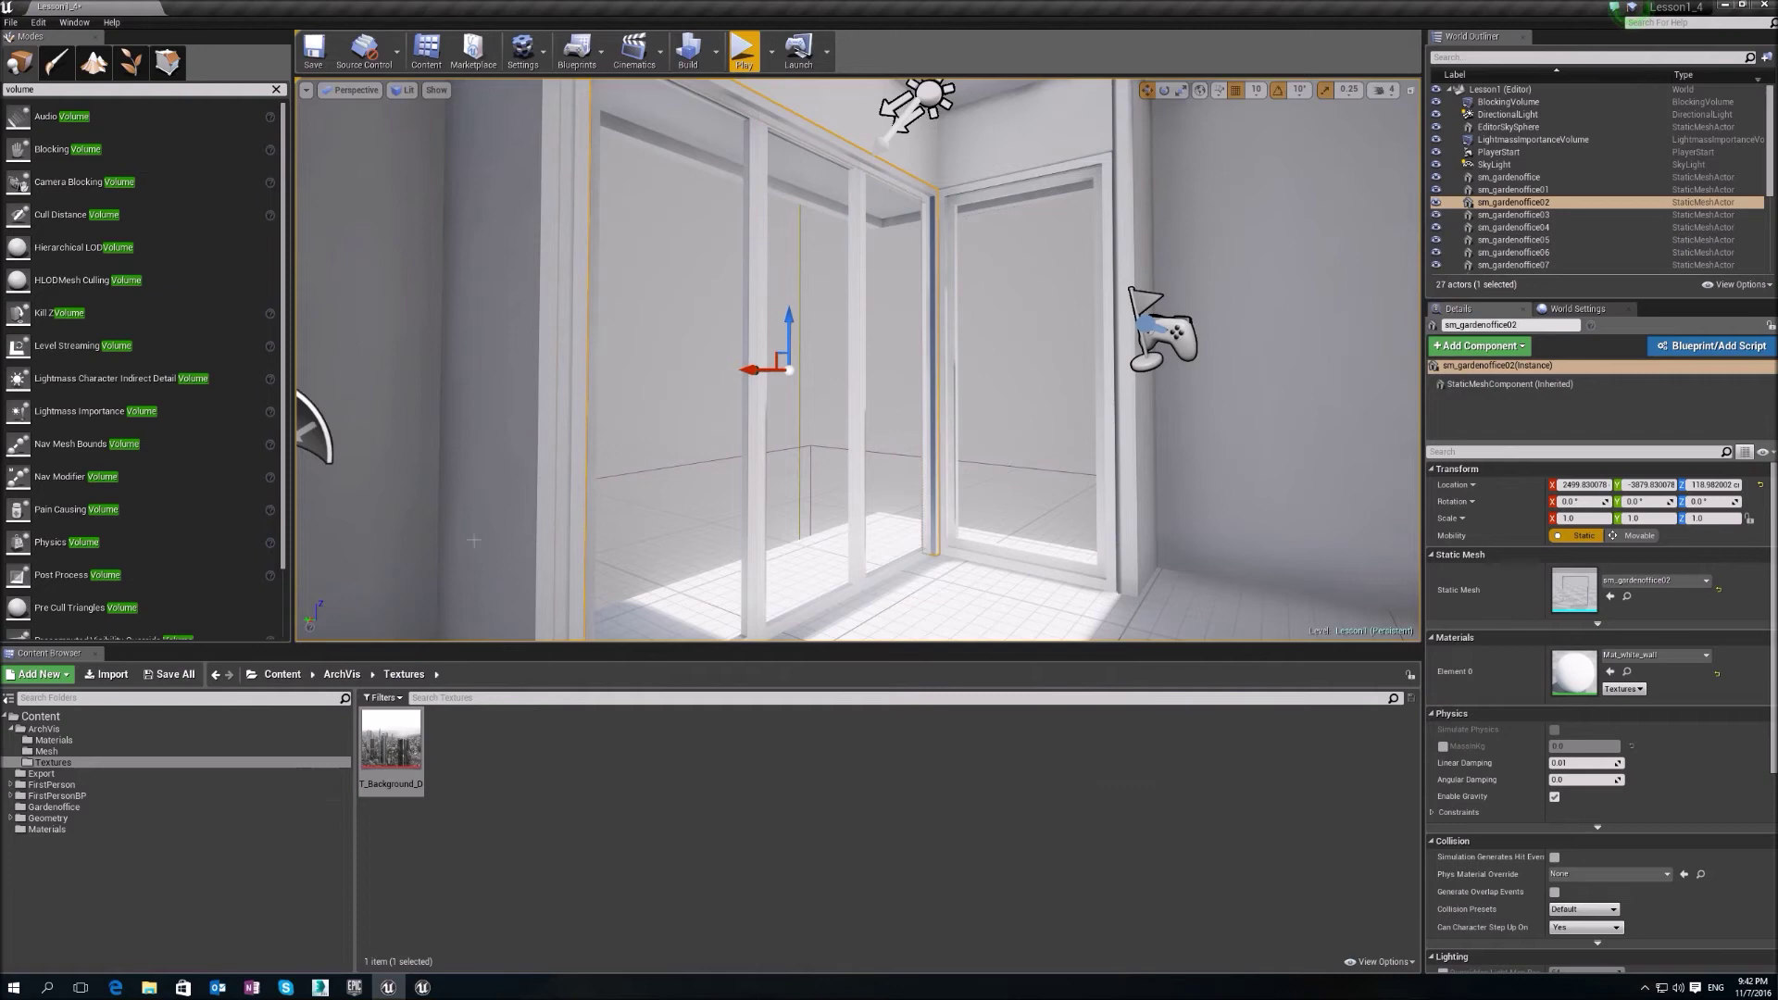
# - Open M_Background_Mat from the ArchVis Materials folder, examine its texture connections and blend and shading settings, and close it
pyautogui.click(49, 751)
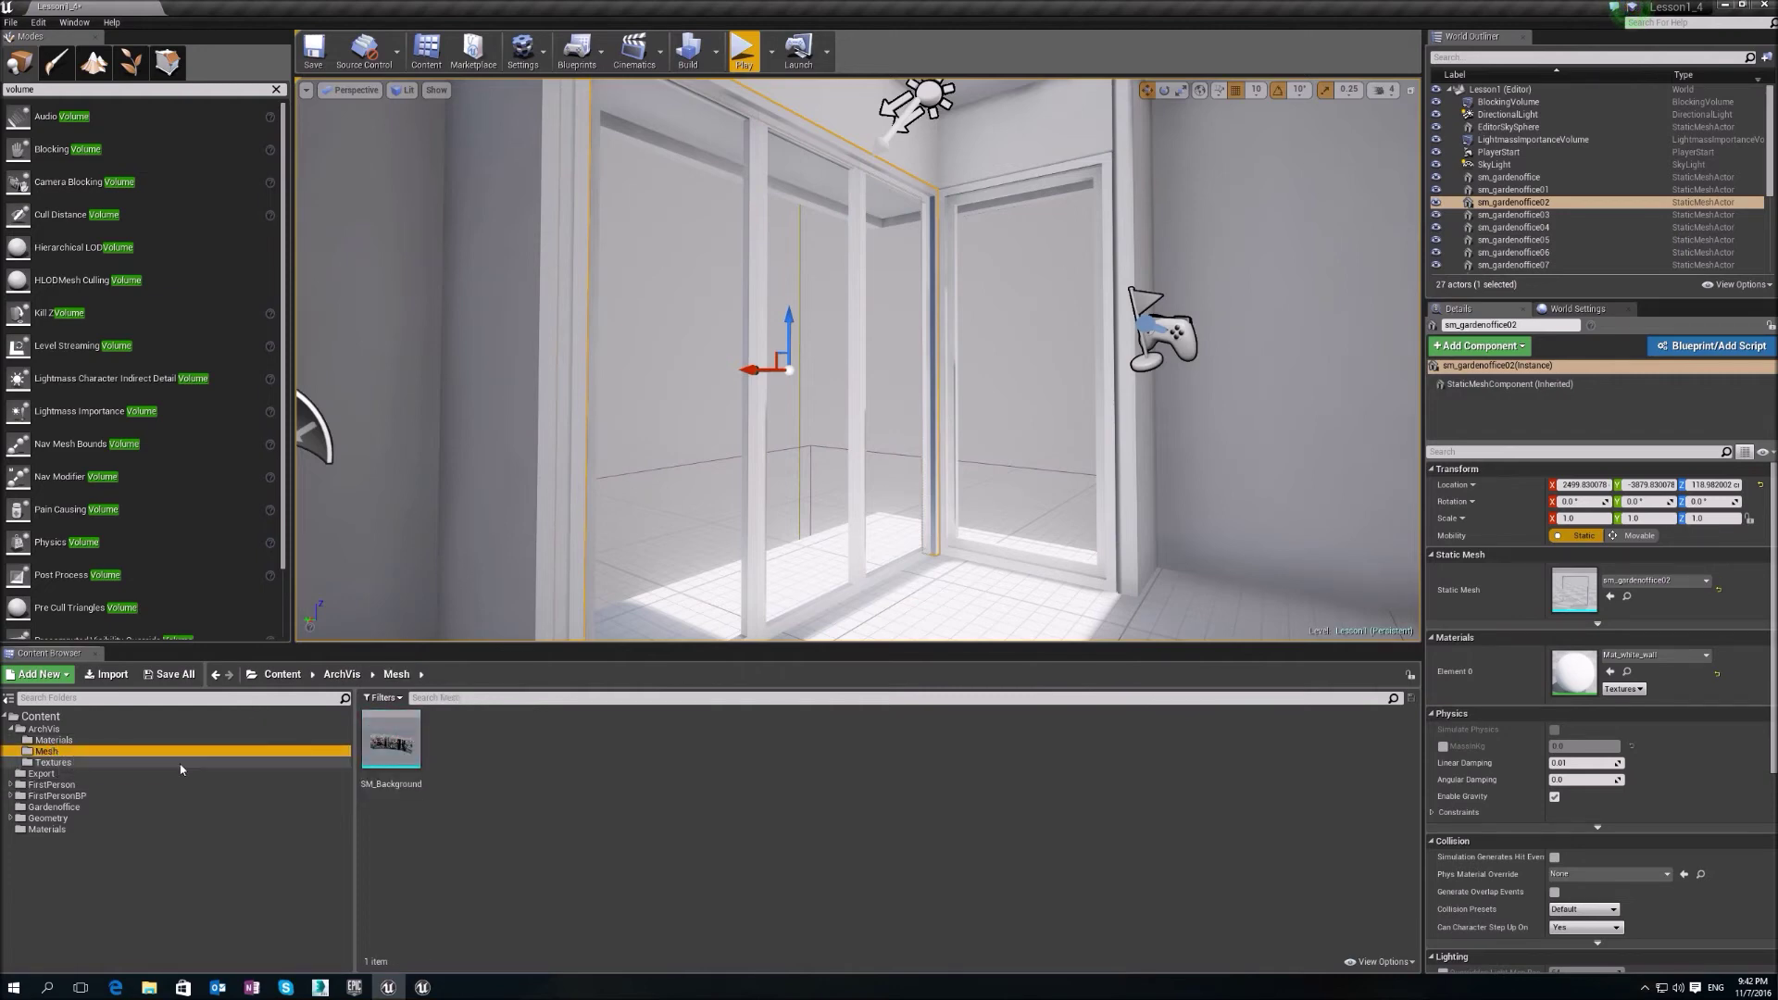
pyautogui.click(129, 741)
pyautogui.doubleClick(390, 738)
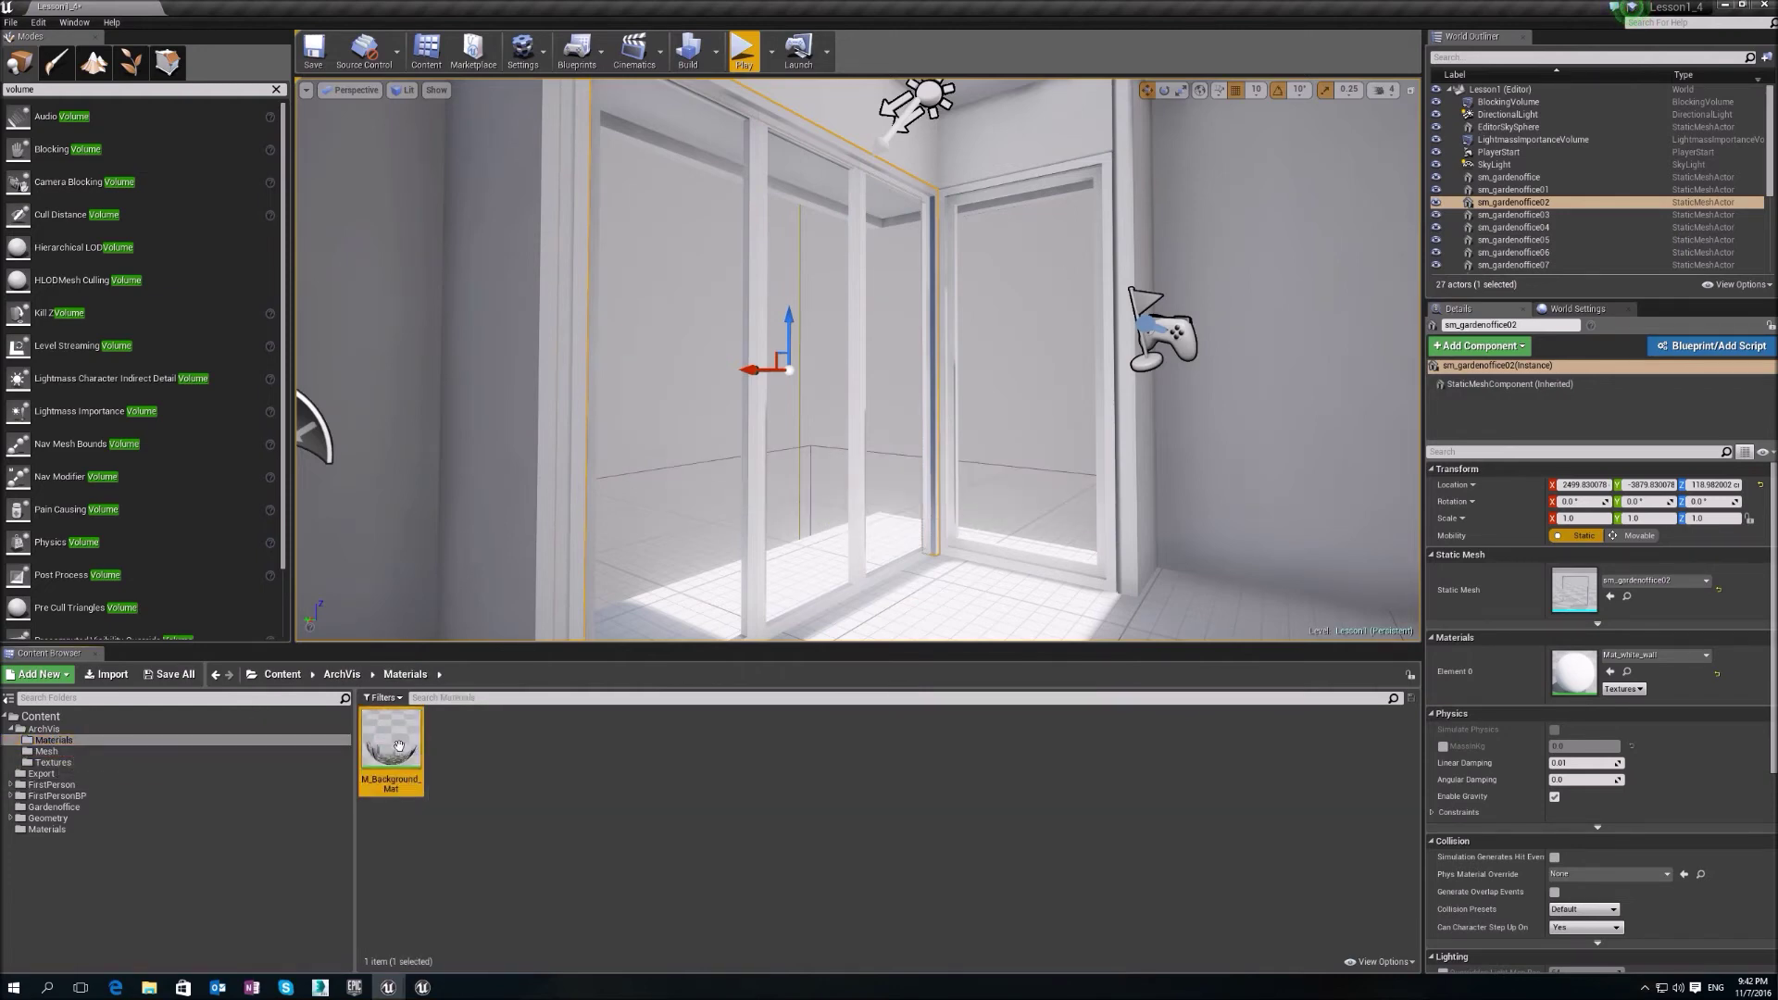
pyautogui.moveTo(654, 561); pyautogui.dragTo(1119, 570, button='right')
pyautogui.scroll(-1, 1006, 547)
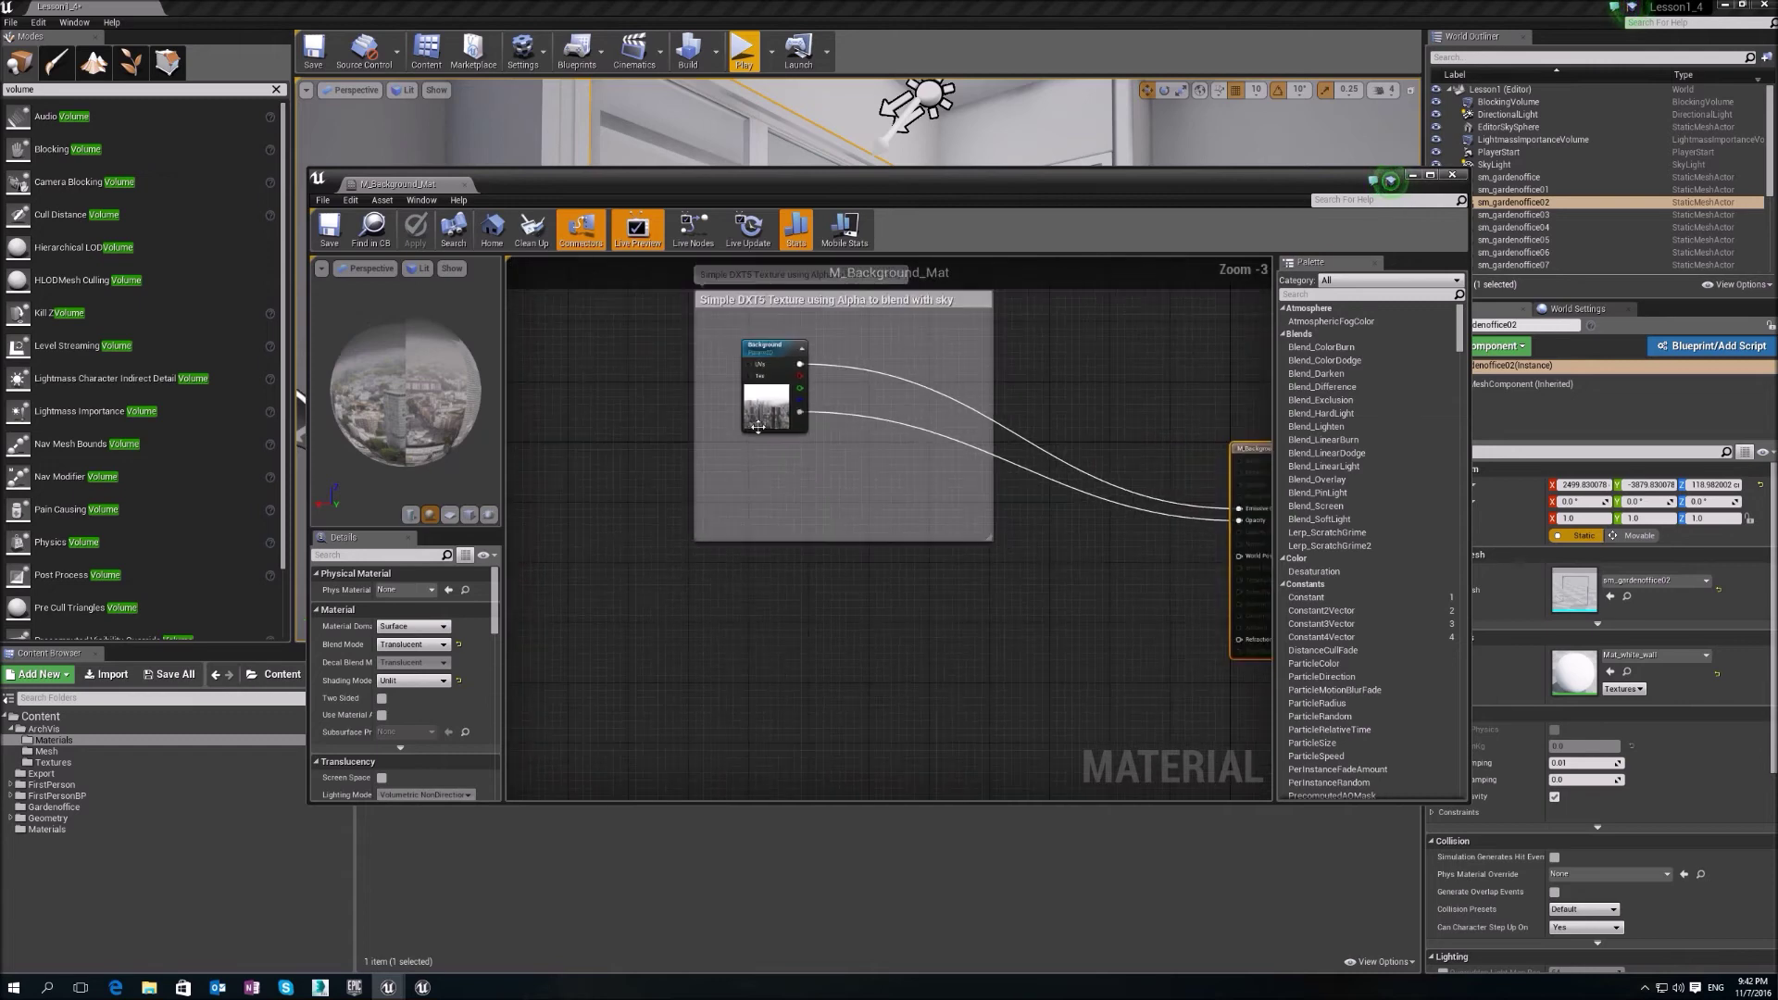
pyautogui.scroll(-1, 755, 426)
pyautogui.scroll(1, 769, 406)
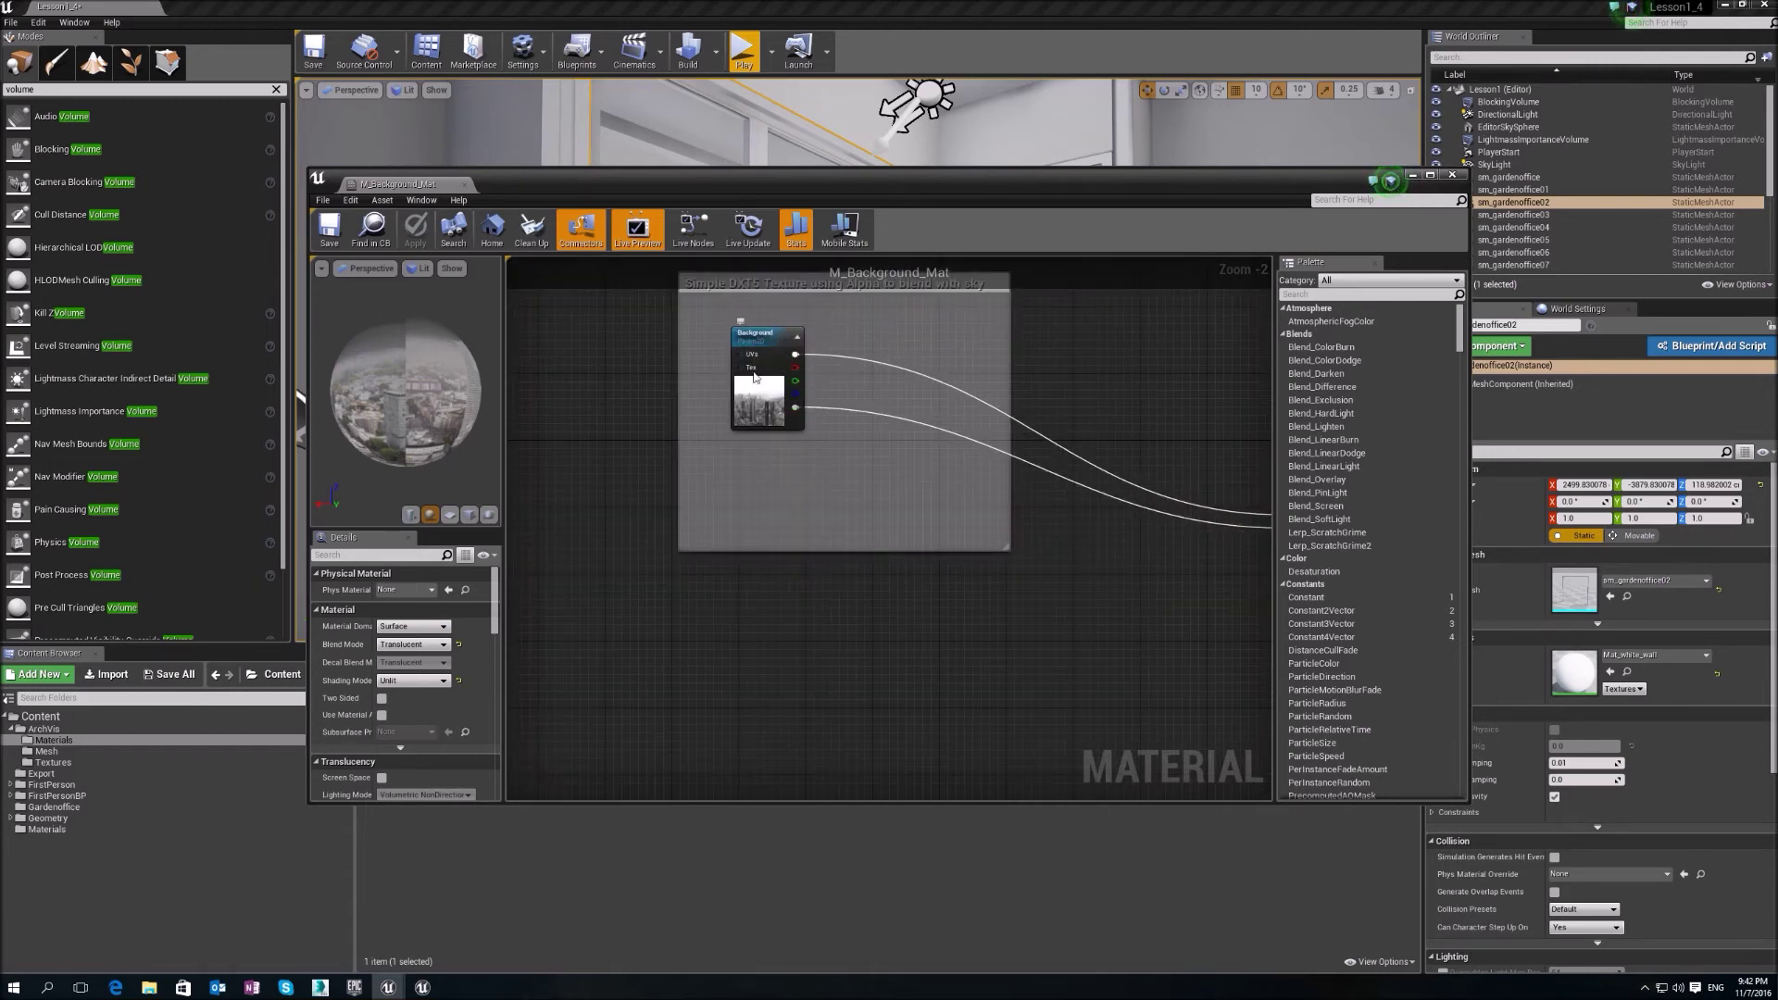
pyautogui.scroll(1, 972, 547)
pyautogui.moveTo(972, 548); pyautogui.dragTo(911, 558, button='right')
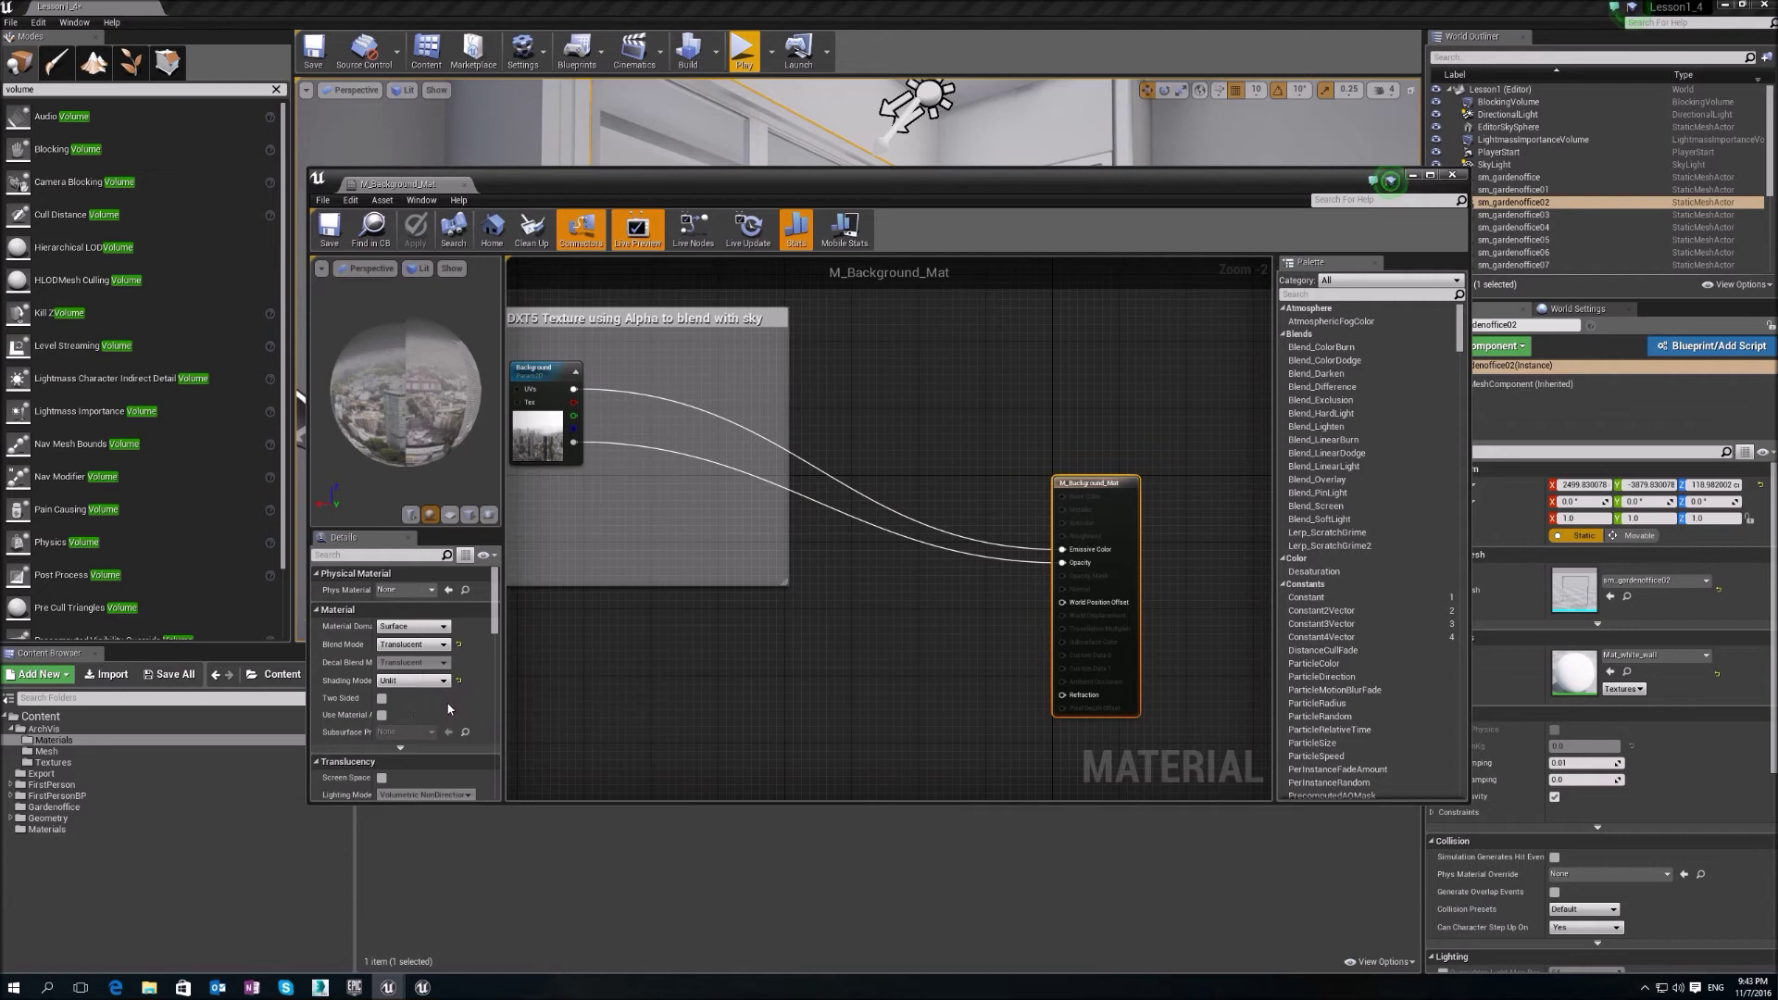
pyautogui.scroll(-2, 448, 710)
pyautogui.moveTo(940, 431); pyautogui.dragTo(952, 444, button='right')
pyautogui.click(1452, 176)
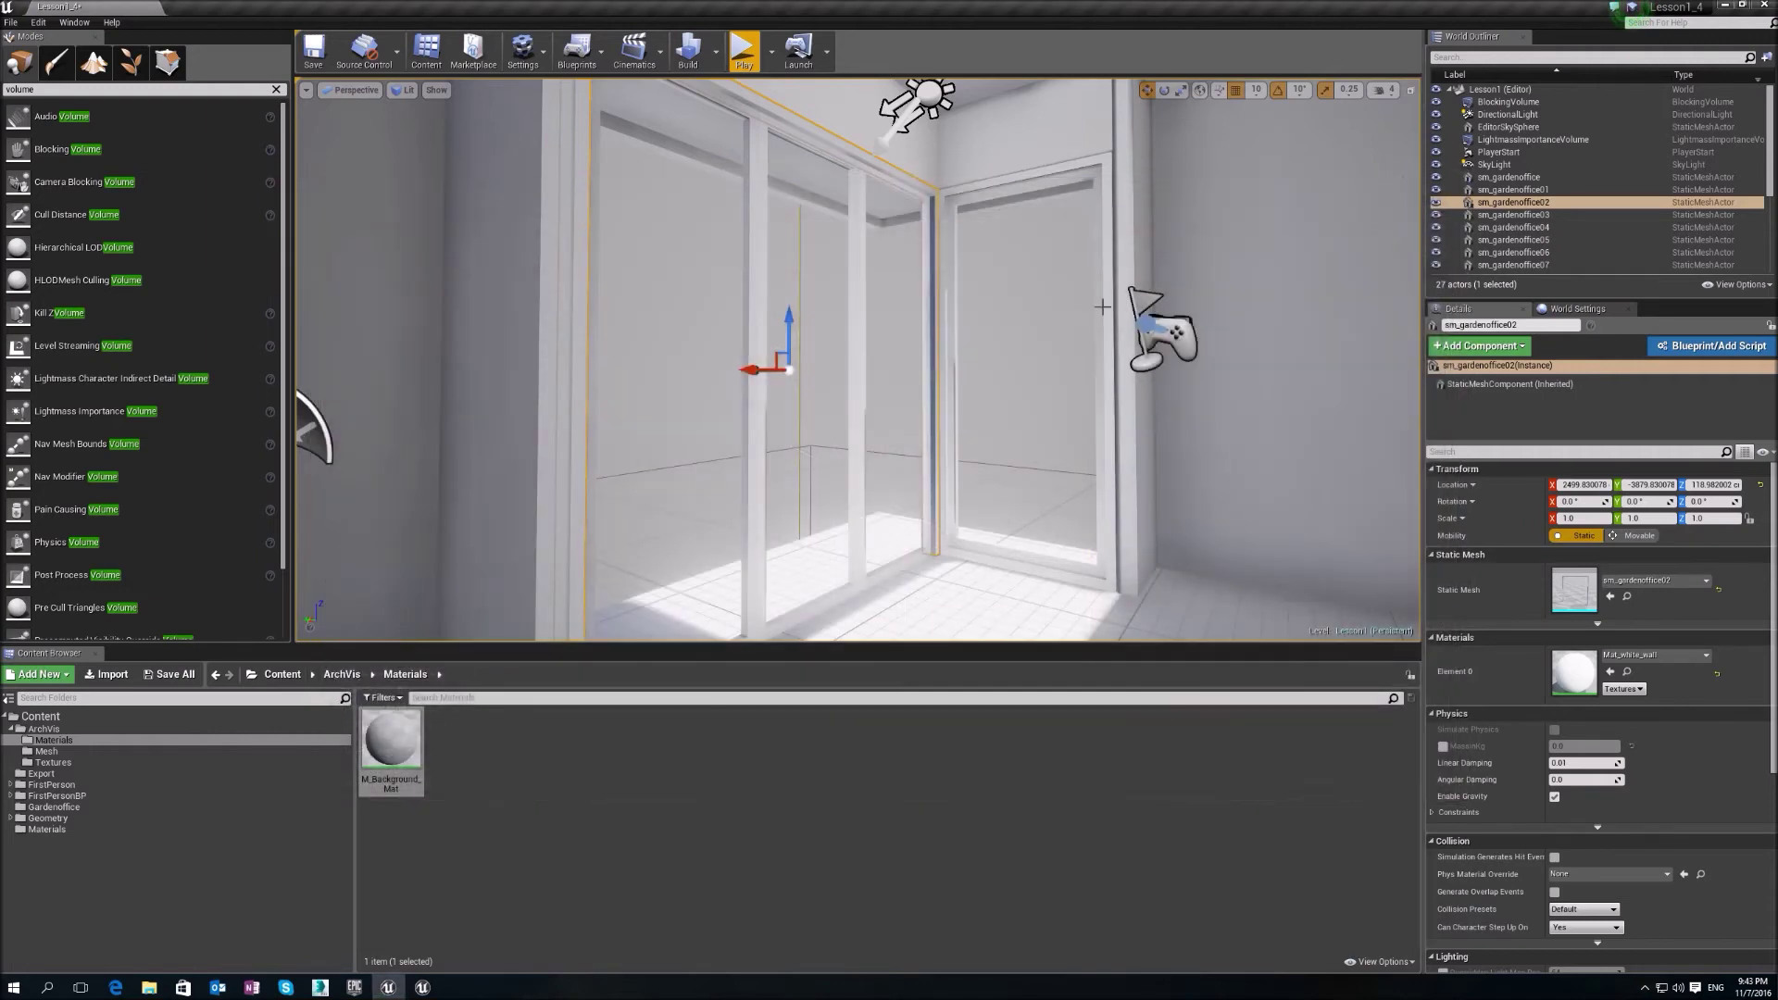
# - Place the SM_Background mesh from the ArchVis Mesh folder outside the windows, at about X 2260, Y -3410, Z 20 cm
pyautogui.moveTo(1103, 306); pyautogui.dragTo(1008, 341, button='right')
pyautogui.press('s')
pyautogui.press('w')
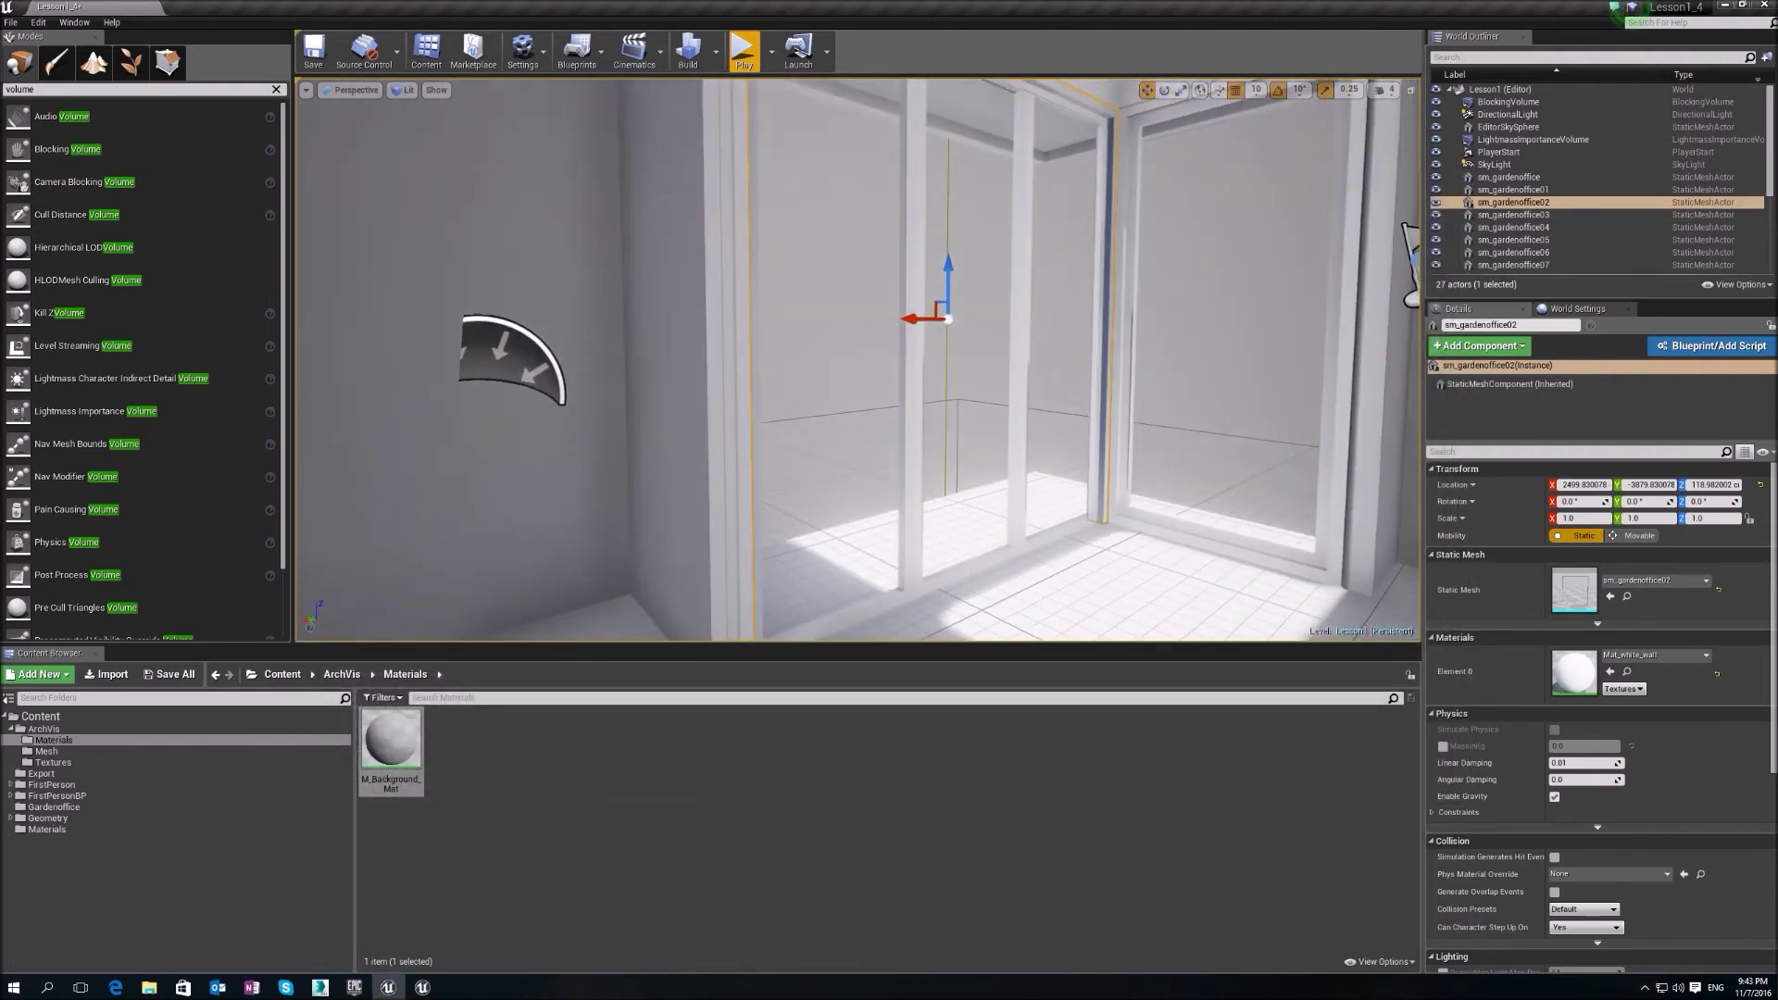
pyautogui.click(159, 752)
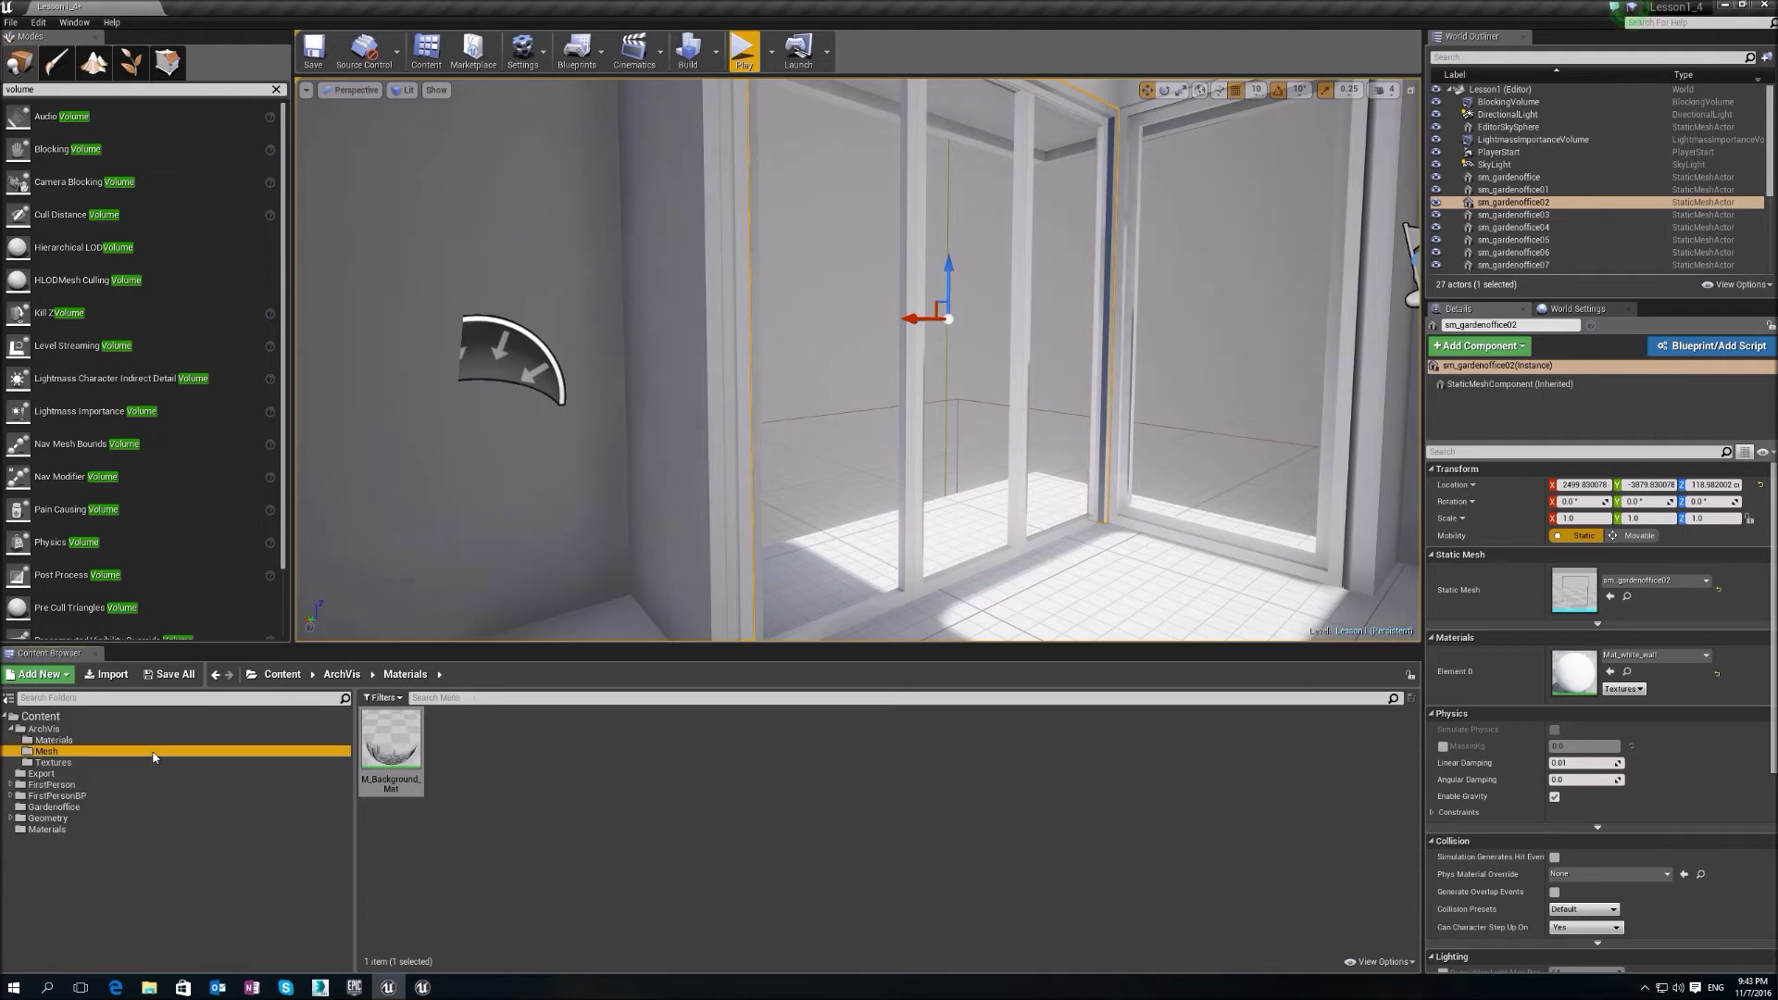
pyautogui.moveTo(391, 740); pyautogui.dragTo(808, 394)
pyautogui.moveTo(983, 373); pyautogui.dragTo(1343, 389, button='right')
pyautogui.press('w')
pyautogui.moveTo(1093, 371); pyautogui.dragTo(1065, 352, button='right')
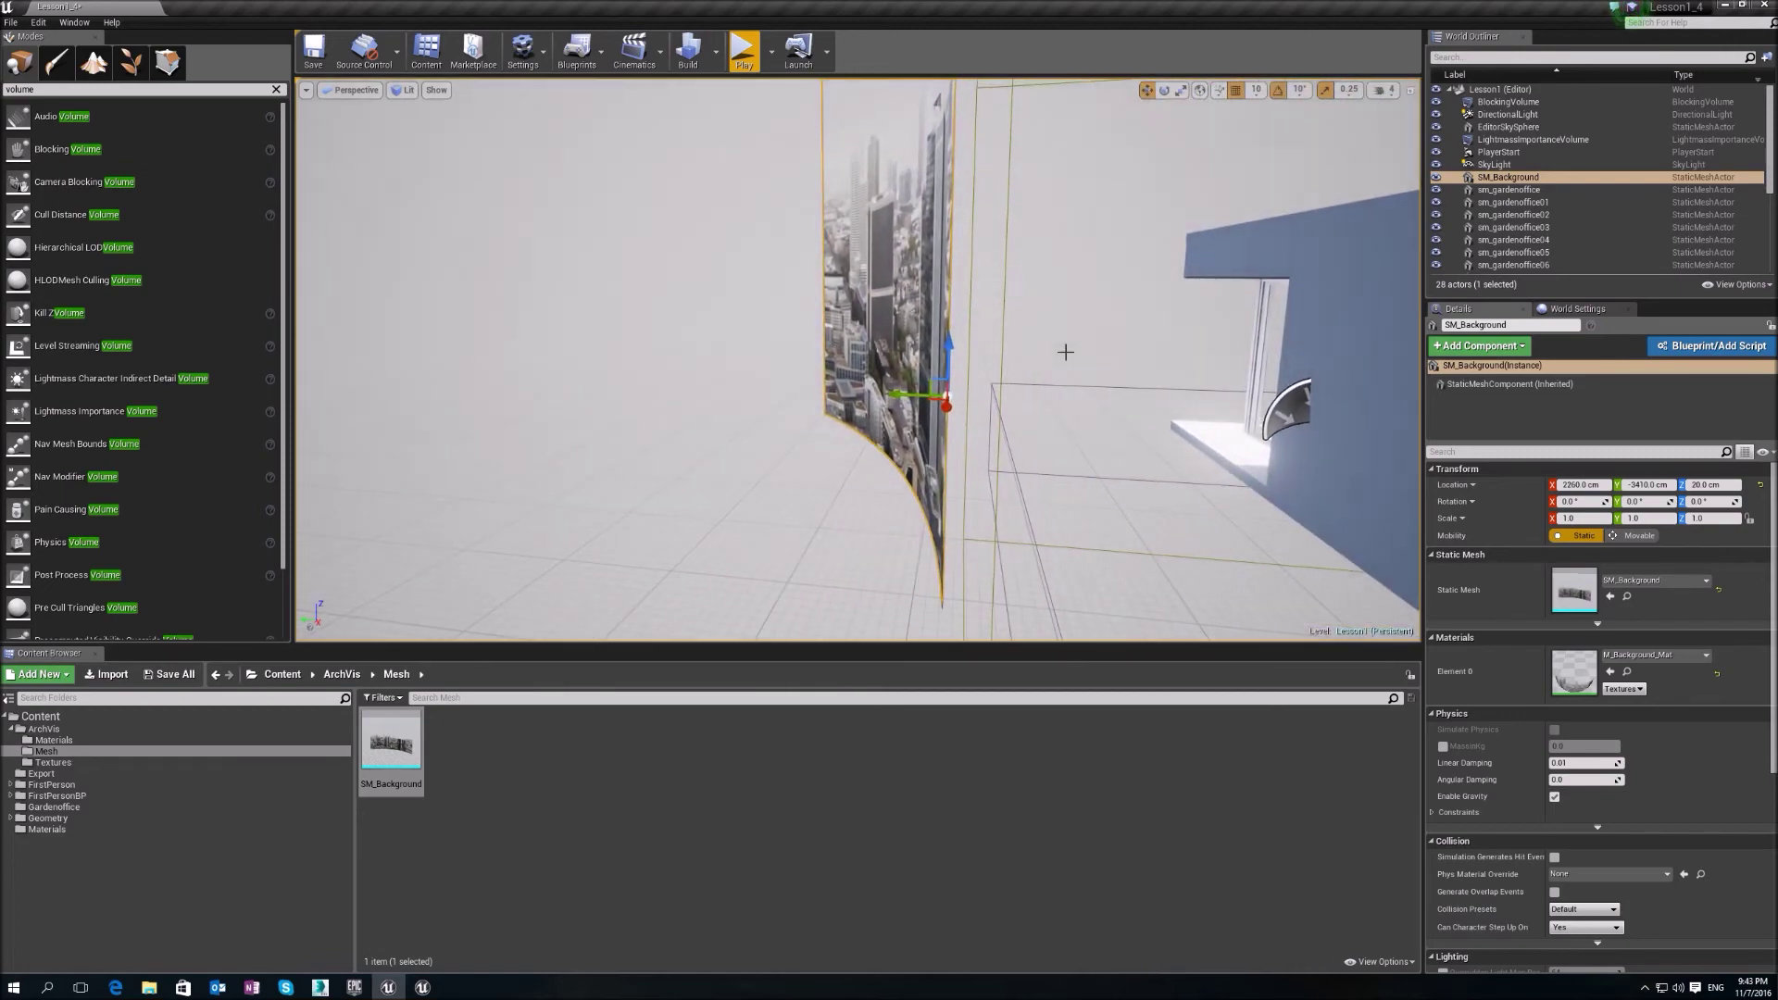
# - Rotate the SM_Background mesh to -90 degrees about the vertical axis in the top view
pyautogui.hotkey('alt', 'h')
pyautogui.scroll(-8, 1065, 365)
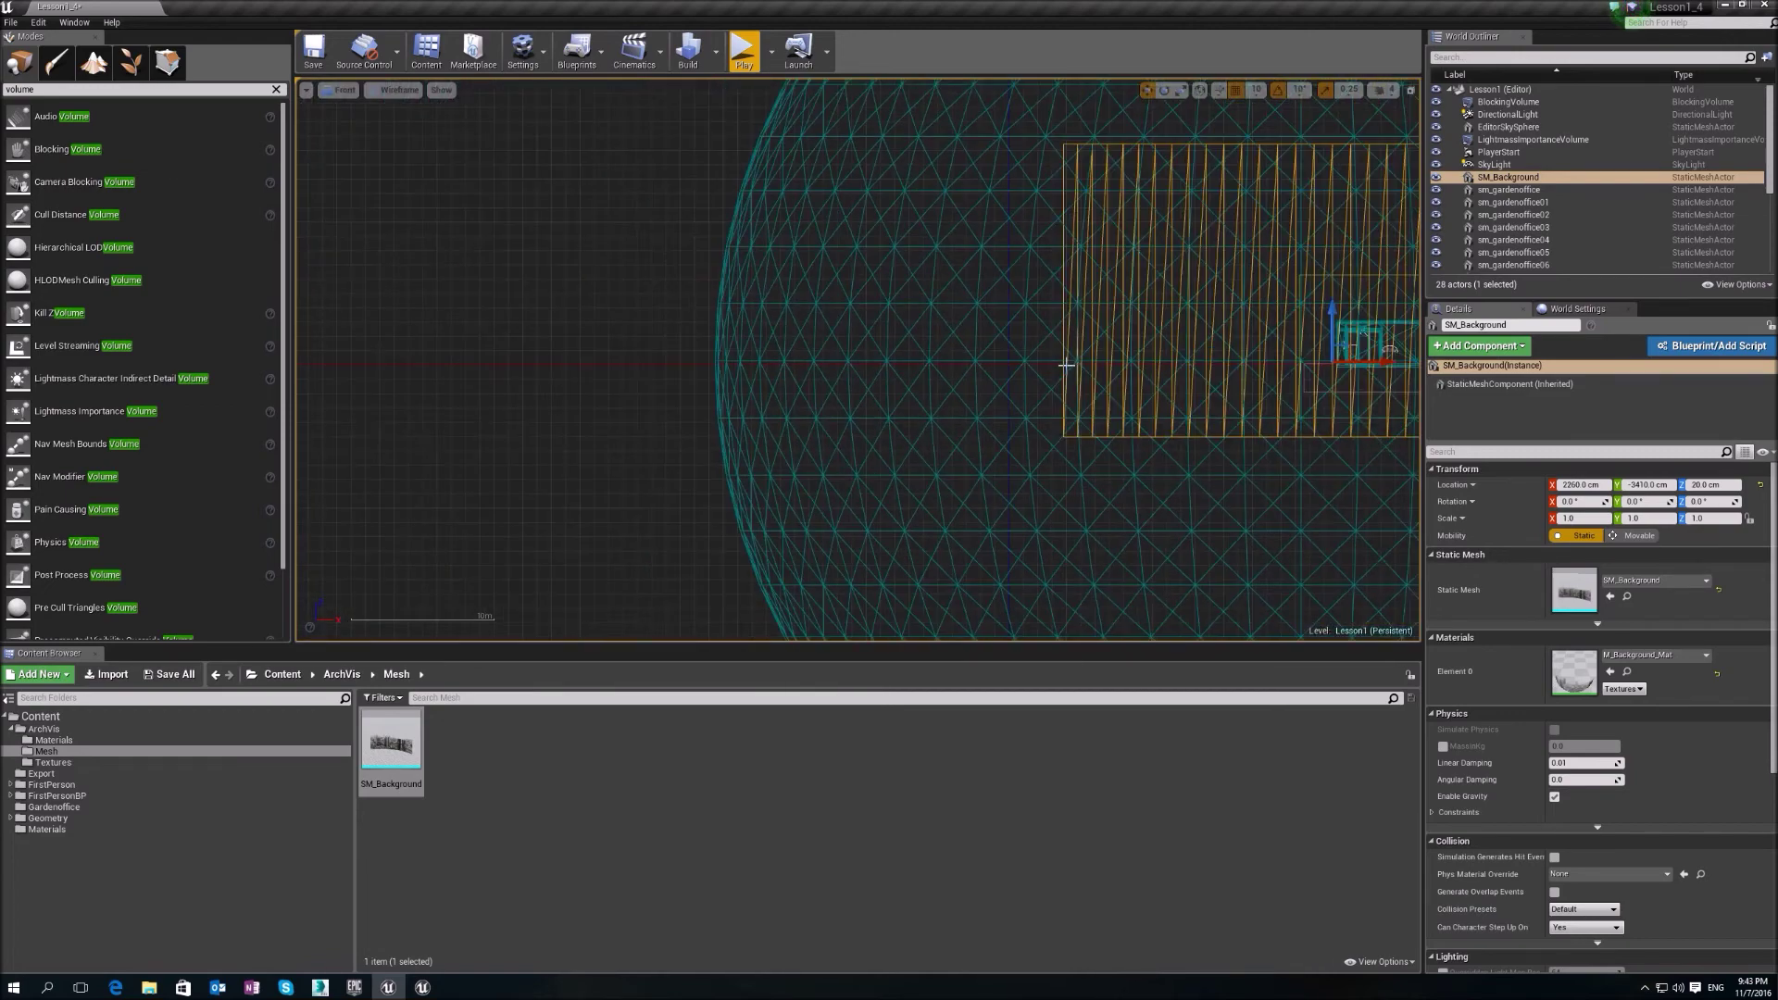
pyautogui.moveTo(1221, 435); pyautogui.dragTo(1273, 477, button='right')
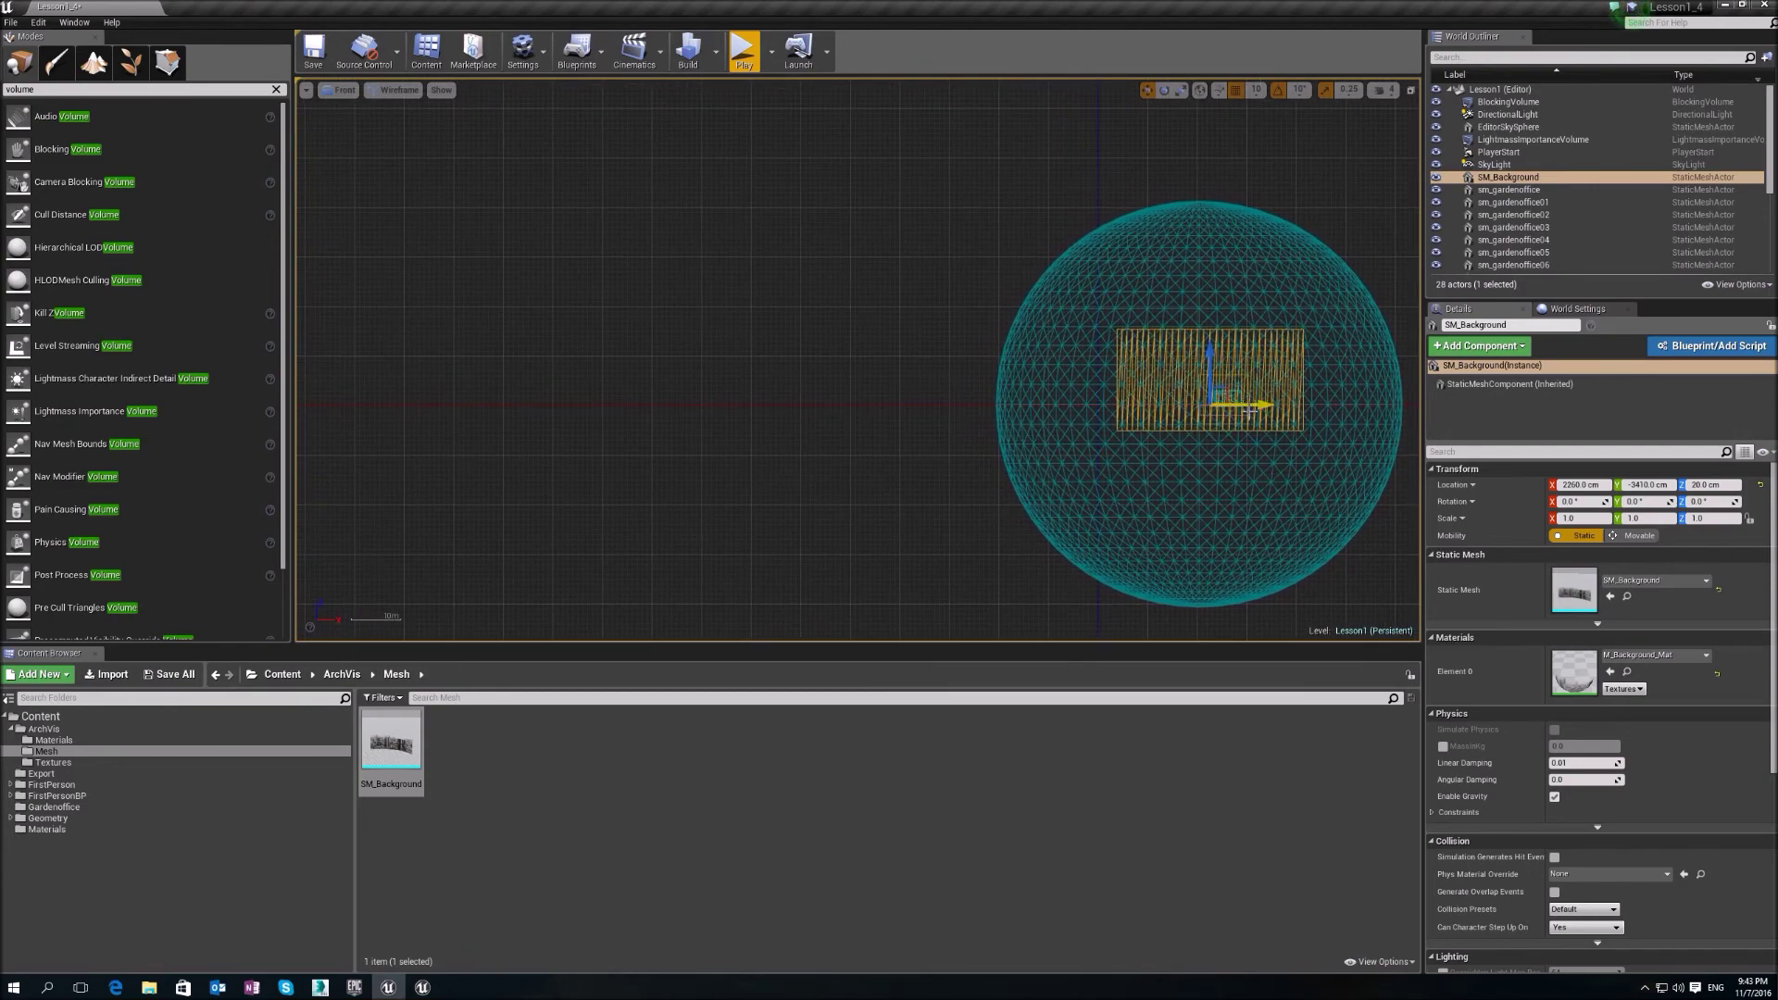
pyautogui.scroll(6, 1250, 410)
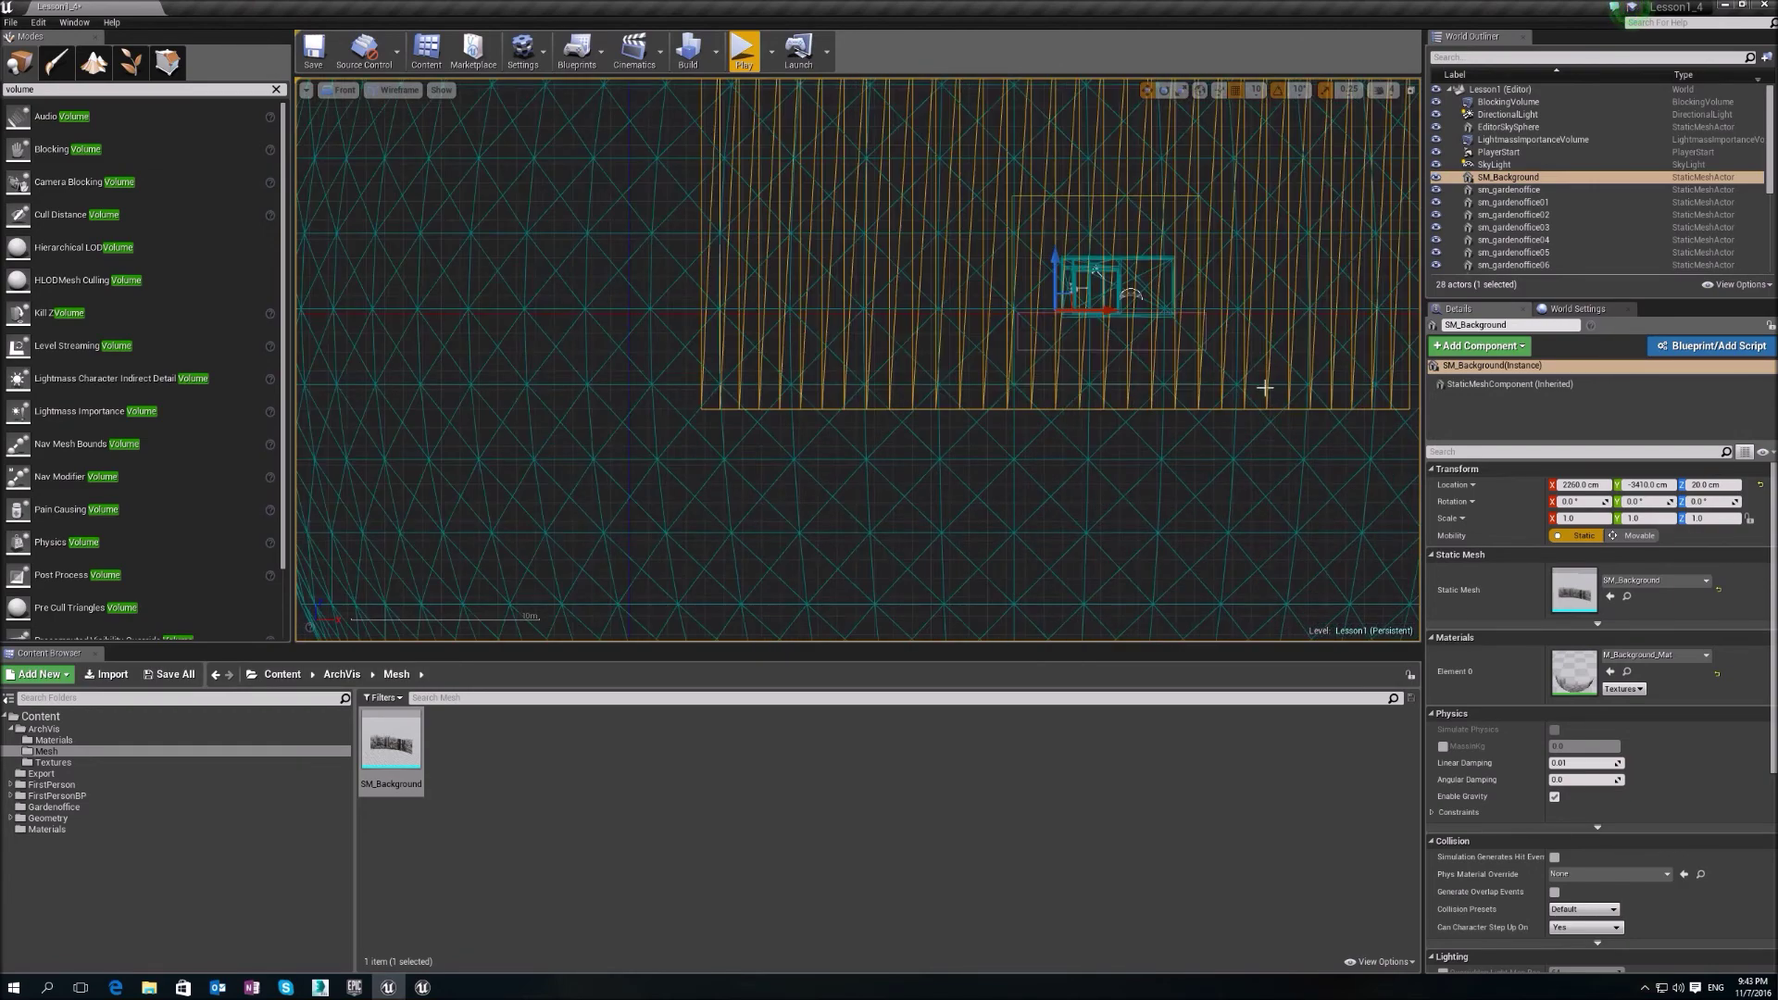
pyautogui.hotkey('alt', 'g')
pyautogui.hotkey('alt', 'h')
pyautogui.hotkey('alt', 'j')
pyautogui.scroll(-5, 1175, 397)
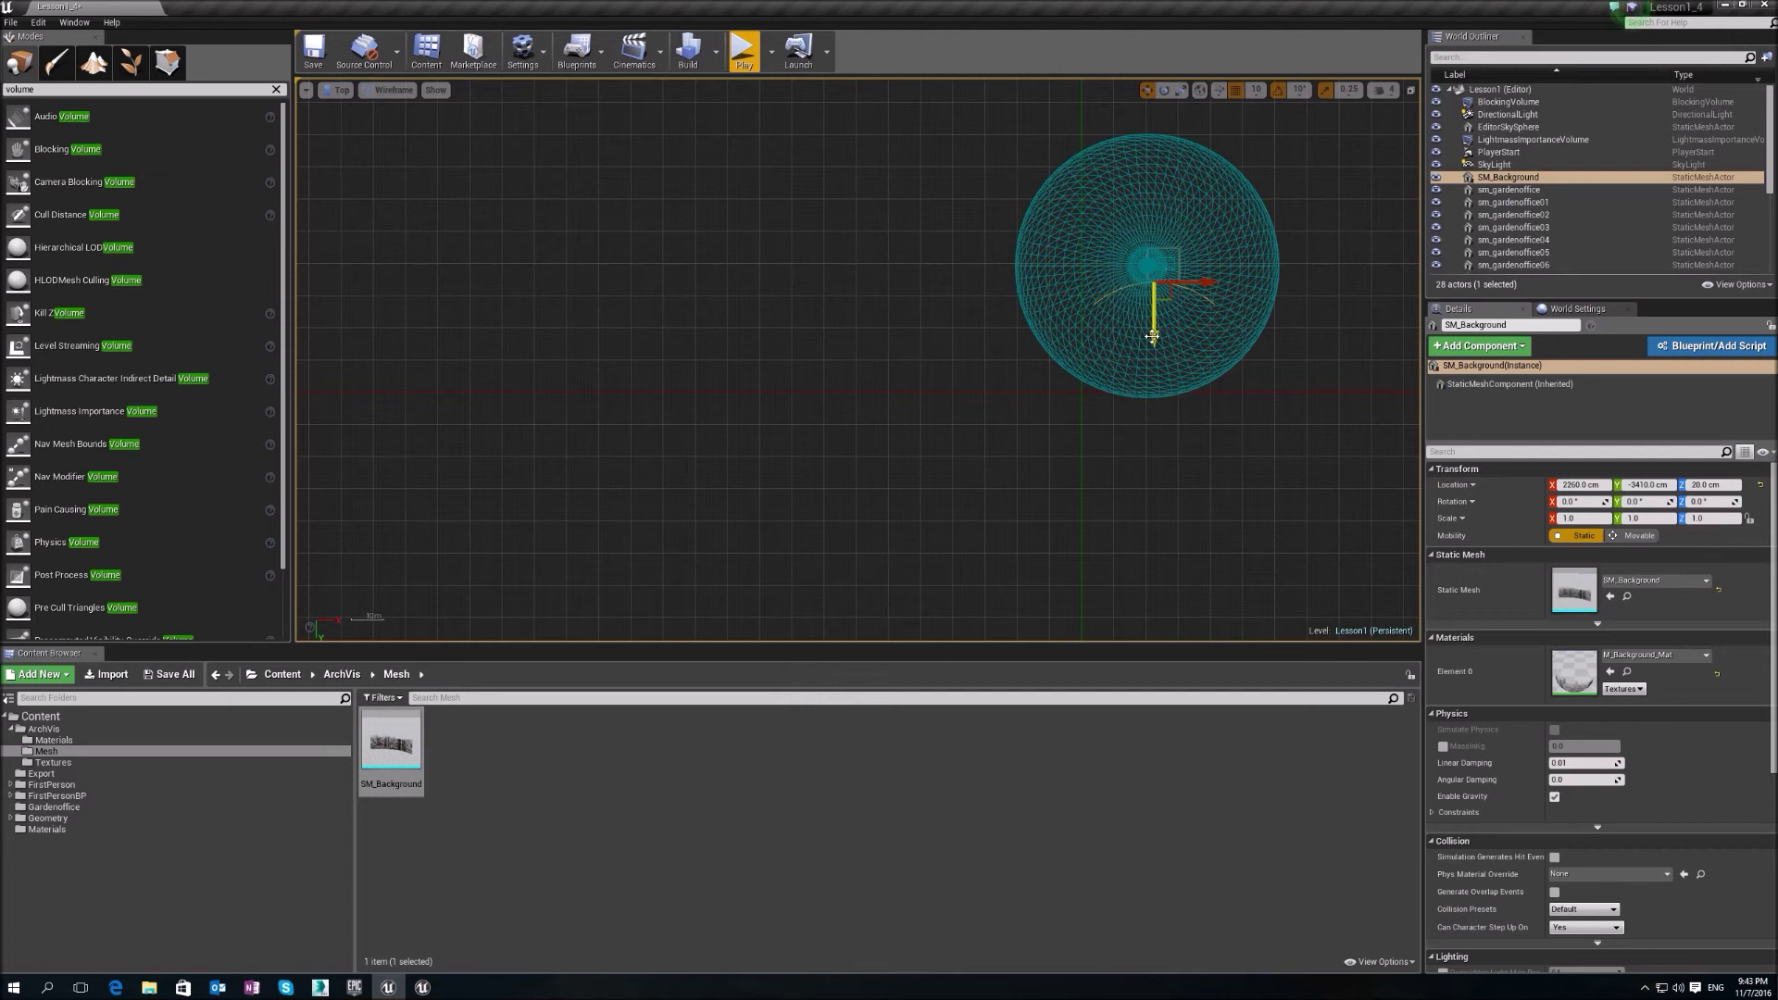
pyautogui.press('e')
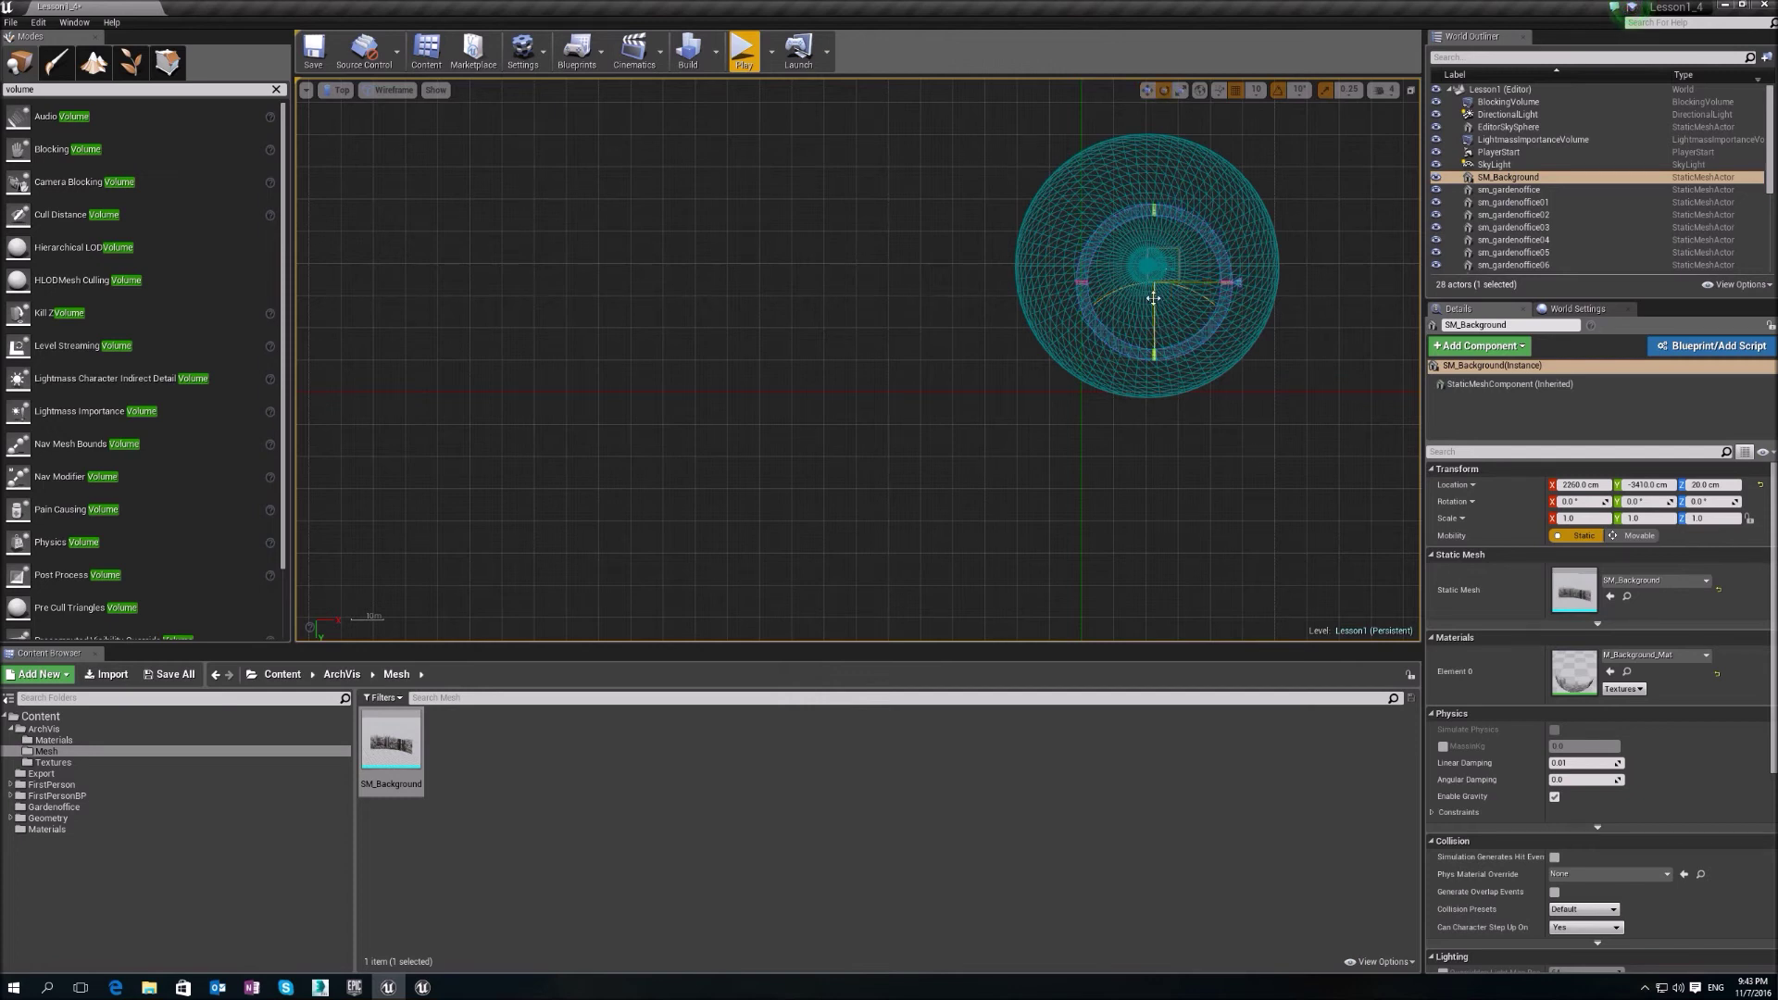
pyautogui.moveTo(1138, 214); pyautogui.dragTo(1073, 214)
pyautogui.moveTo(1074, 358); pyautogui.dragTo(1032, 358)
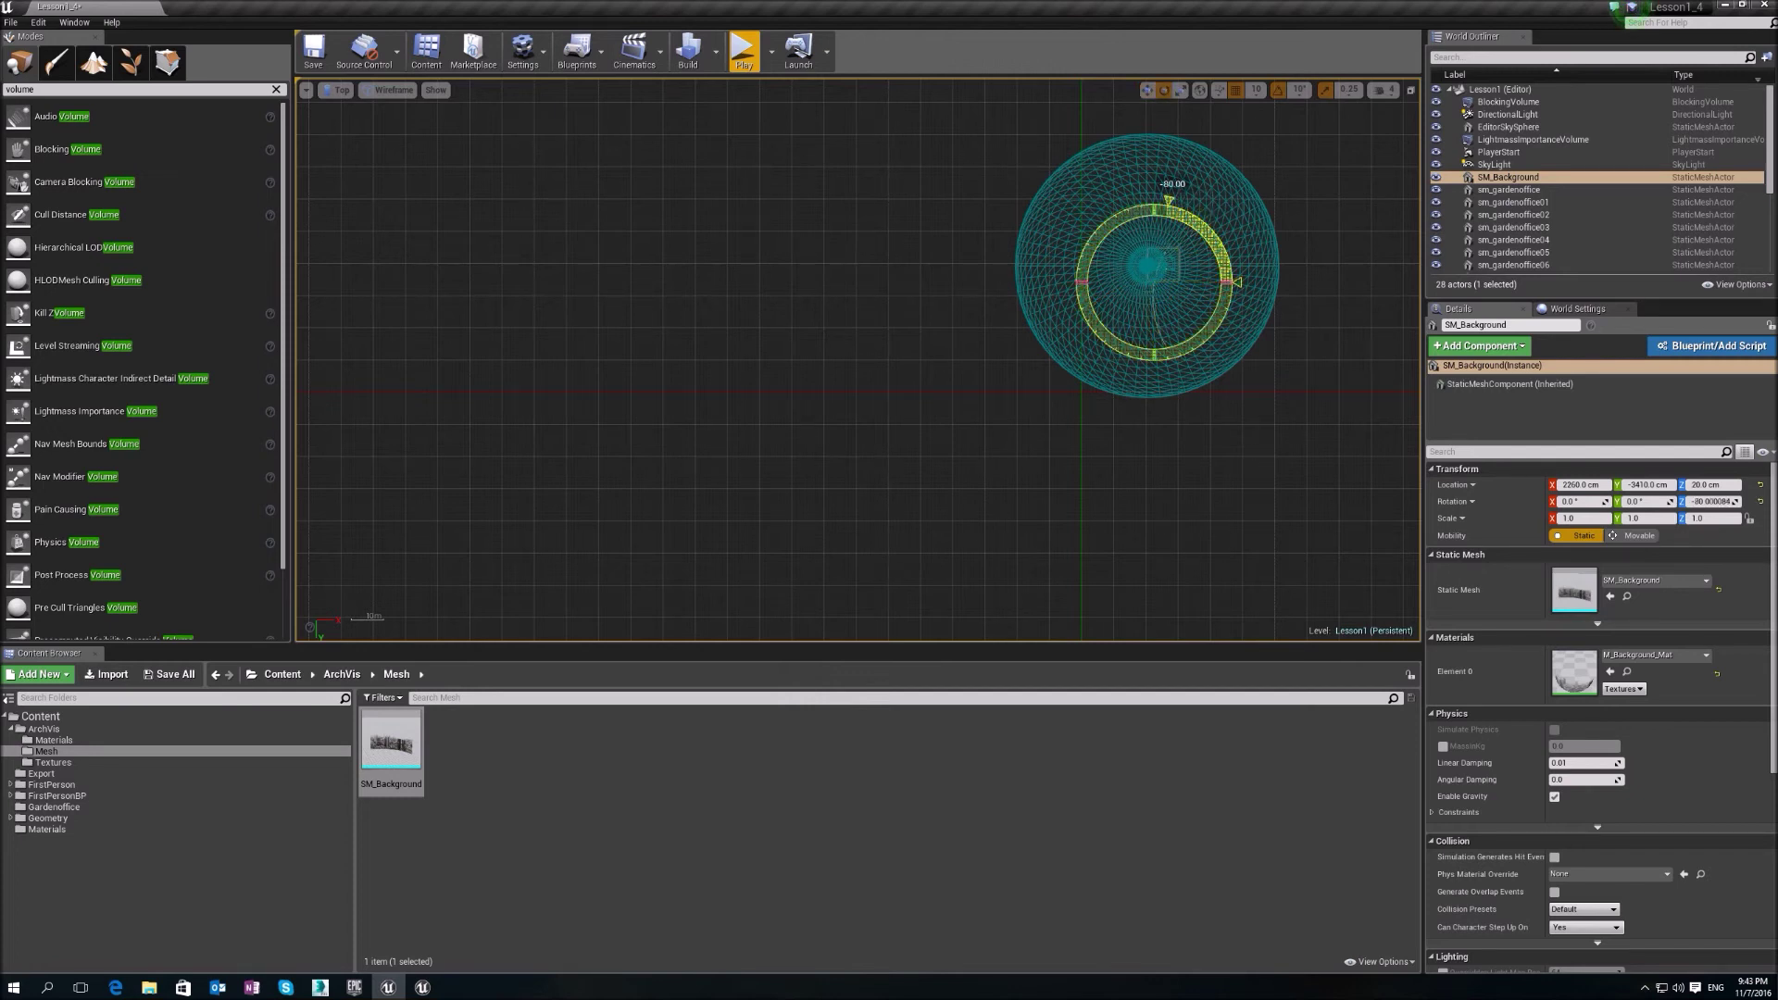
pyautogui.press('w')
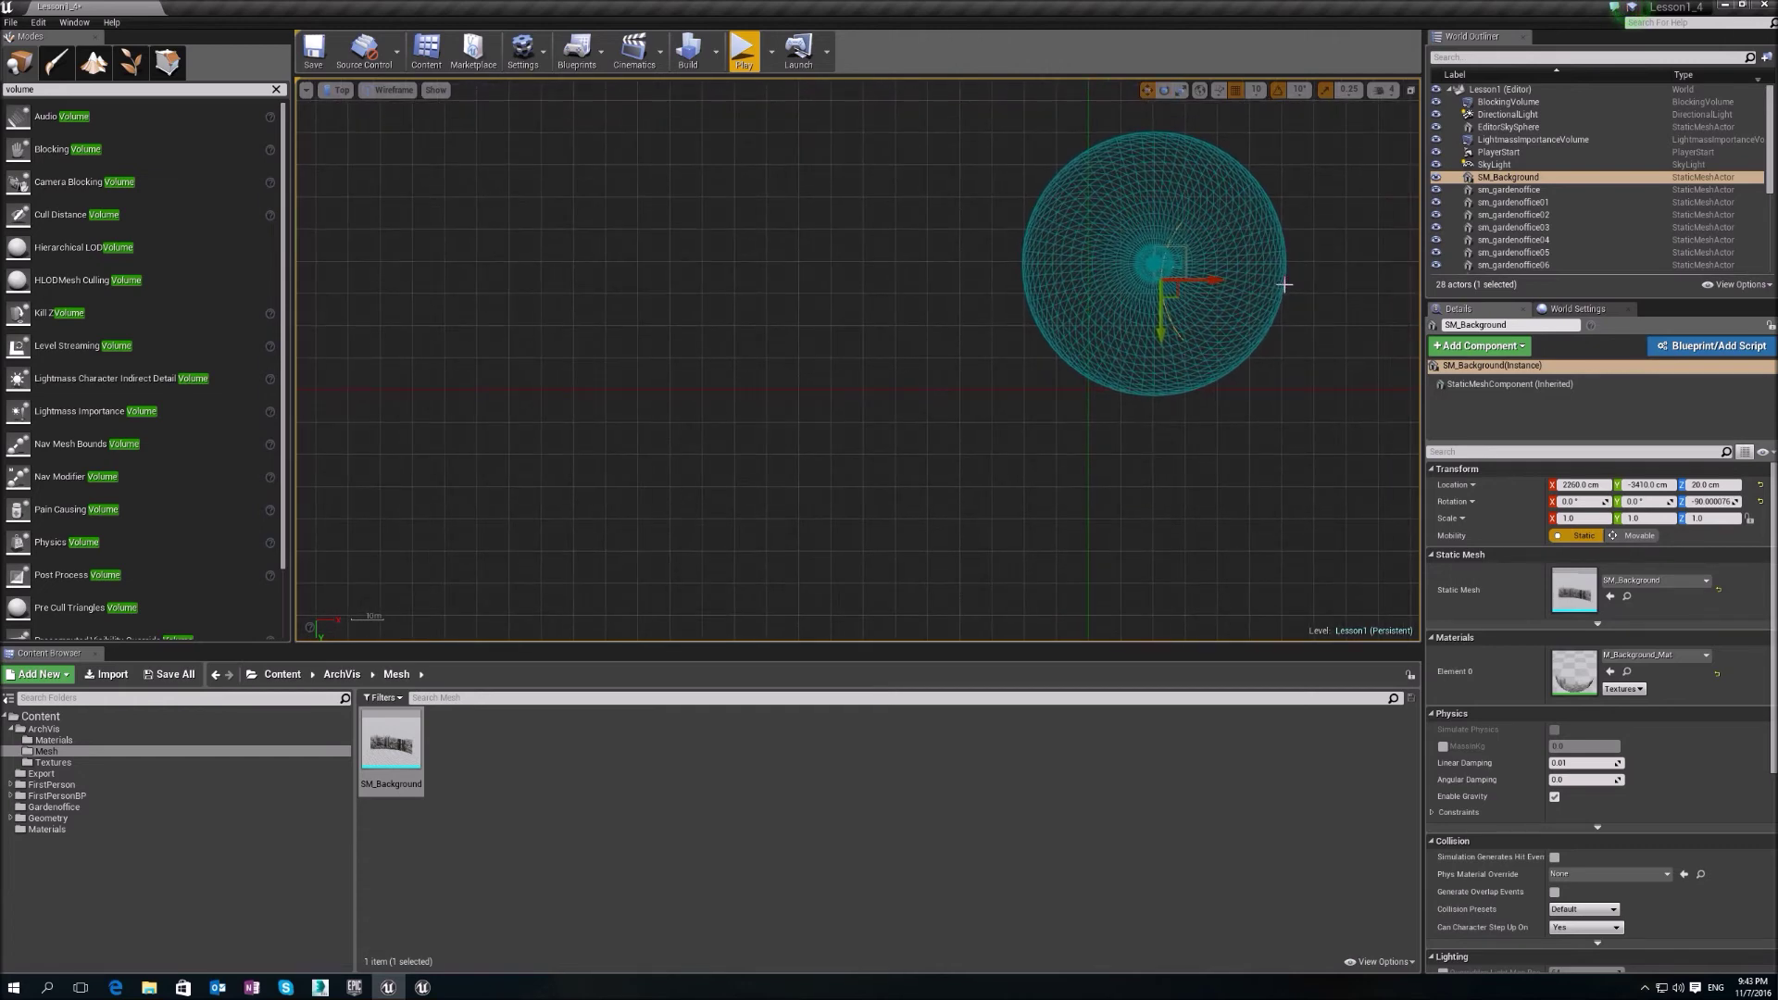
# - Rotate the SM_Background mesh to about 180 degrees about the vertical axis in the perspective view
pyautogui.hotkey('alt', 'g')
pyautogui.scroll(-4, 1128, 394)
pyautogui.scroll(2, 1128, 395)
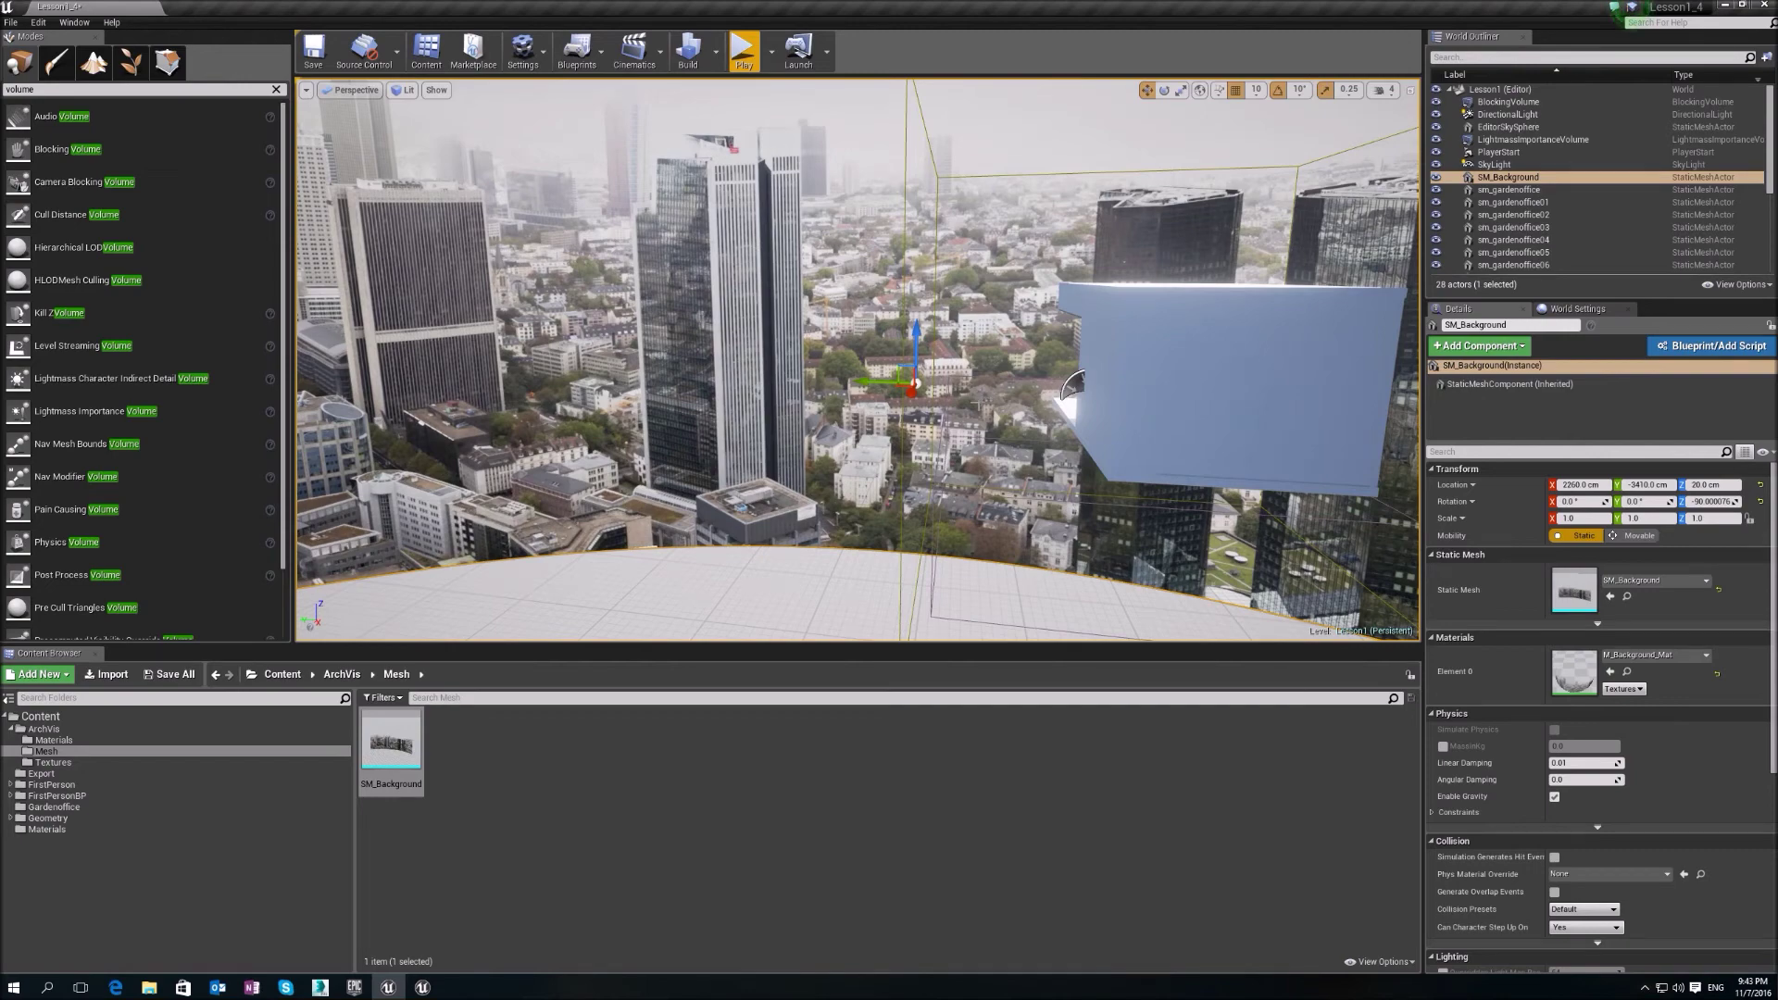
pyautogui.press('e')
pyautogui.moveTo(950, 394); pyautogui.dragTo(1033, 393)
pyautogui.press('w')
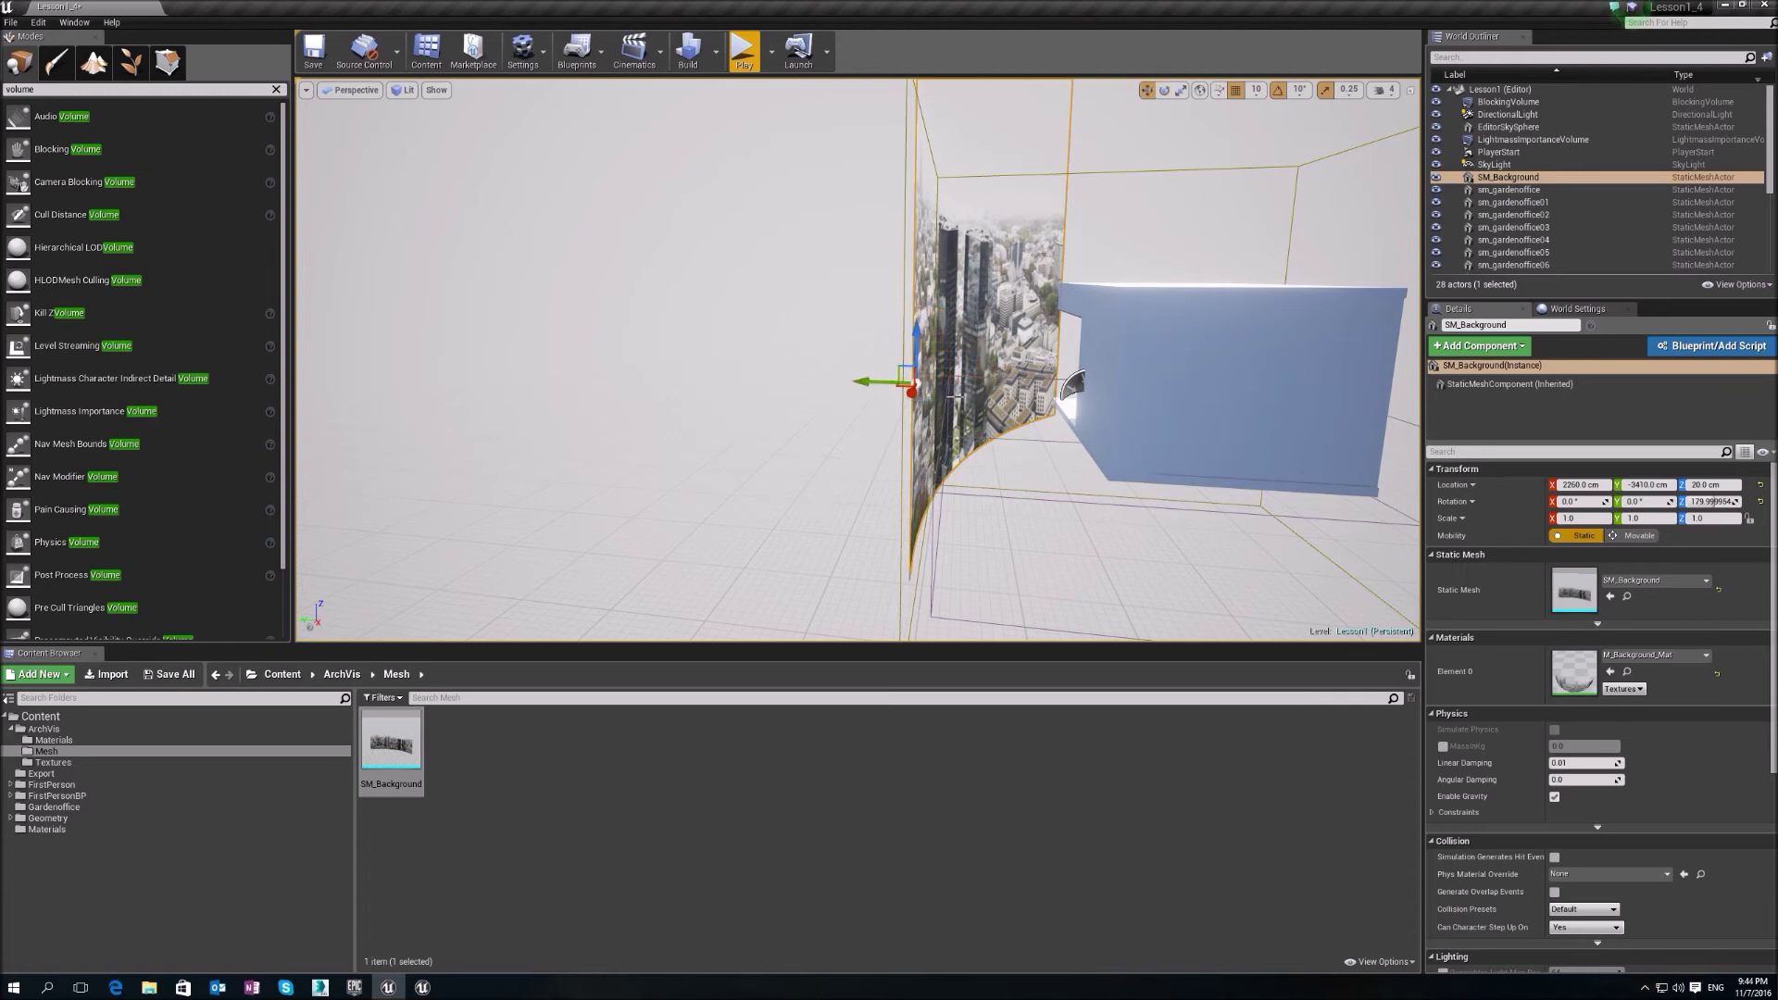
# - Move the SM_Background mesh away from the building to about X 3730, Y 7590, Z 20 cm
pyautogui.press('f')
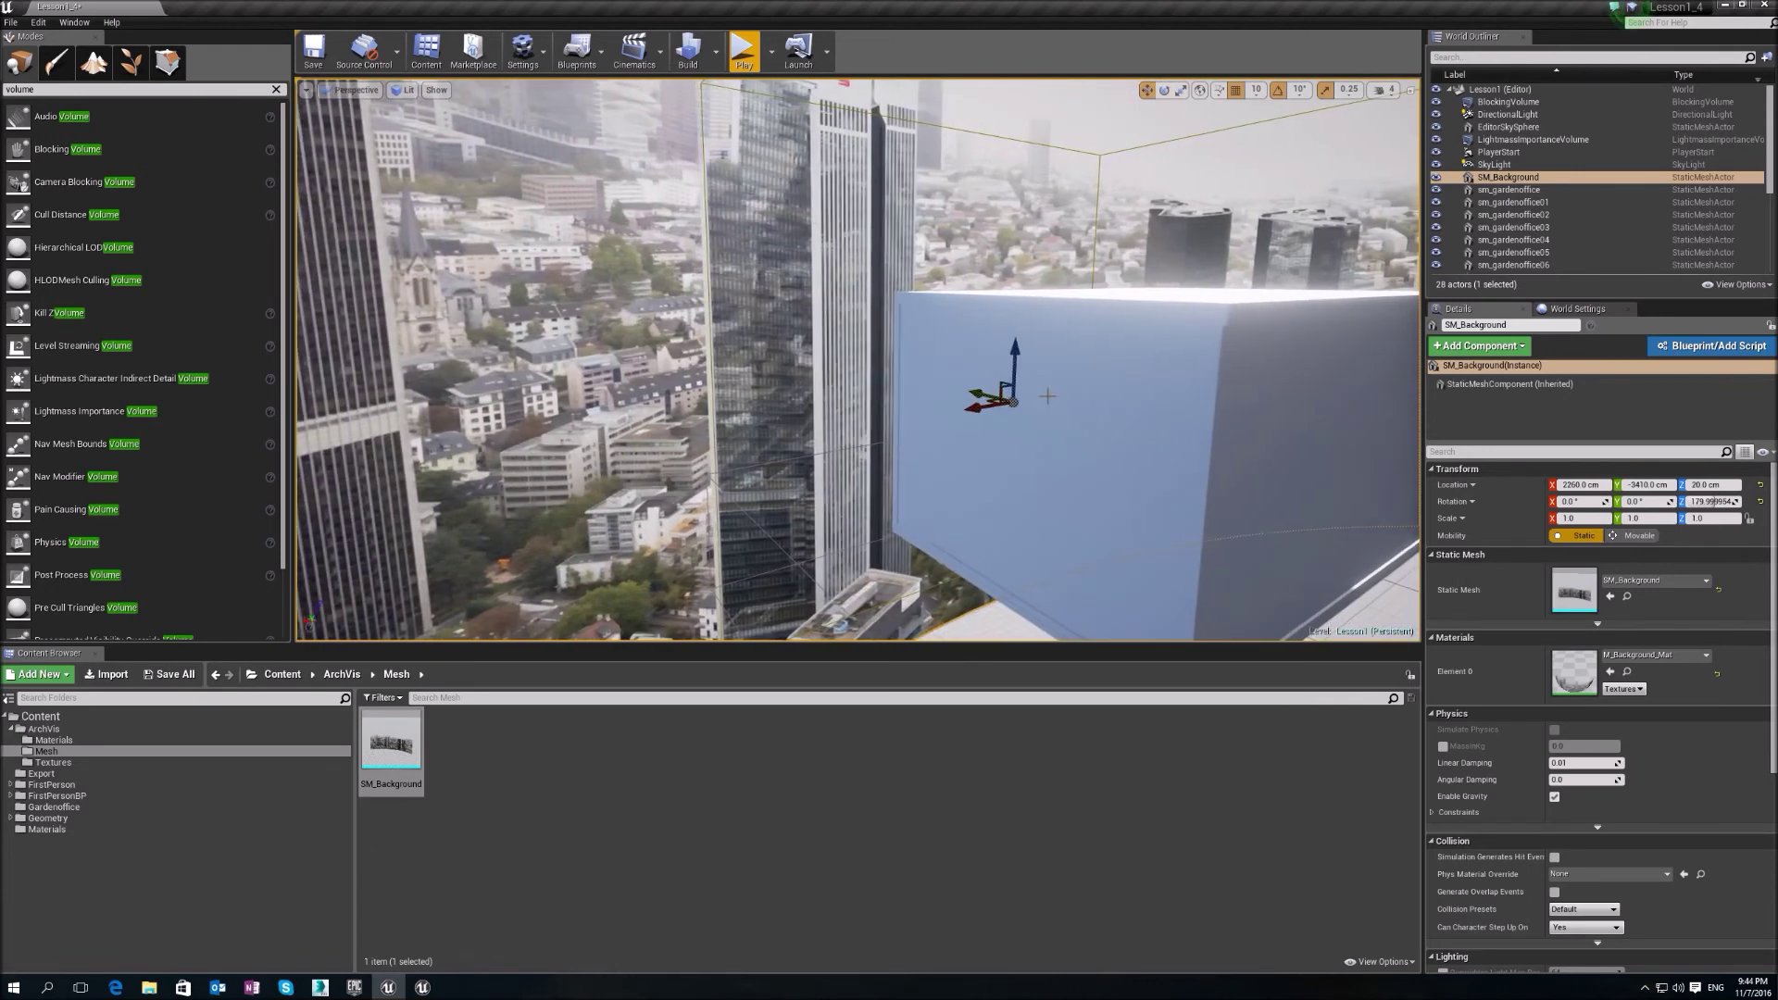
pyautogui.moveTo(976, 412); pyautogui.dragTo(546, 291)
# - Scale the EditorSkySphere to 10 on all three axes and reselect the distant SM_Background mesh
pyautogui.click(579, 433)
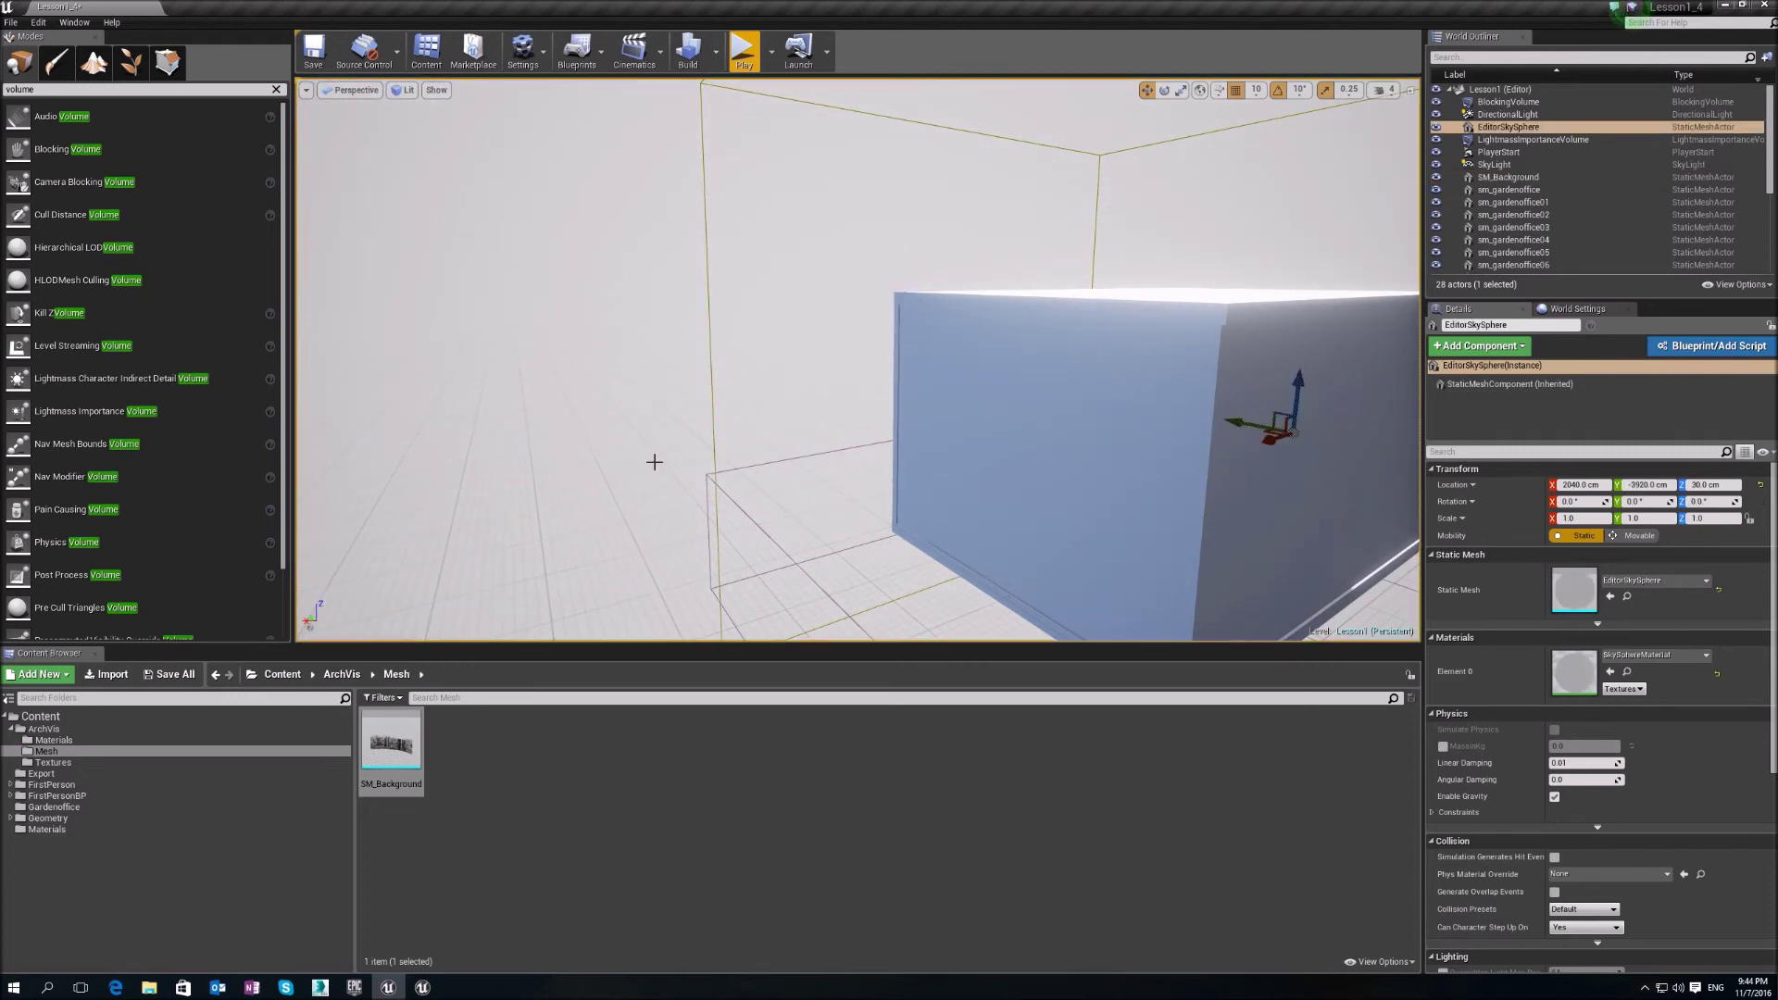
pyautogui.press('f')
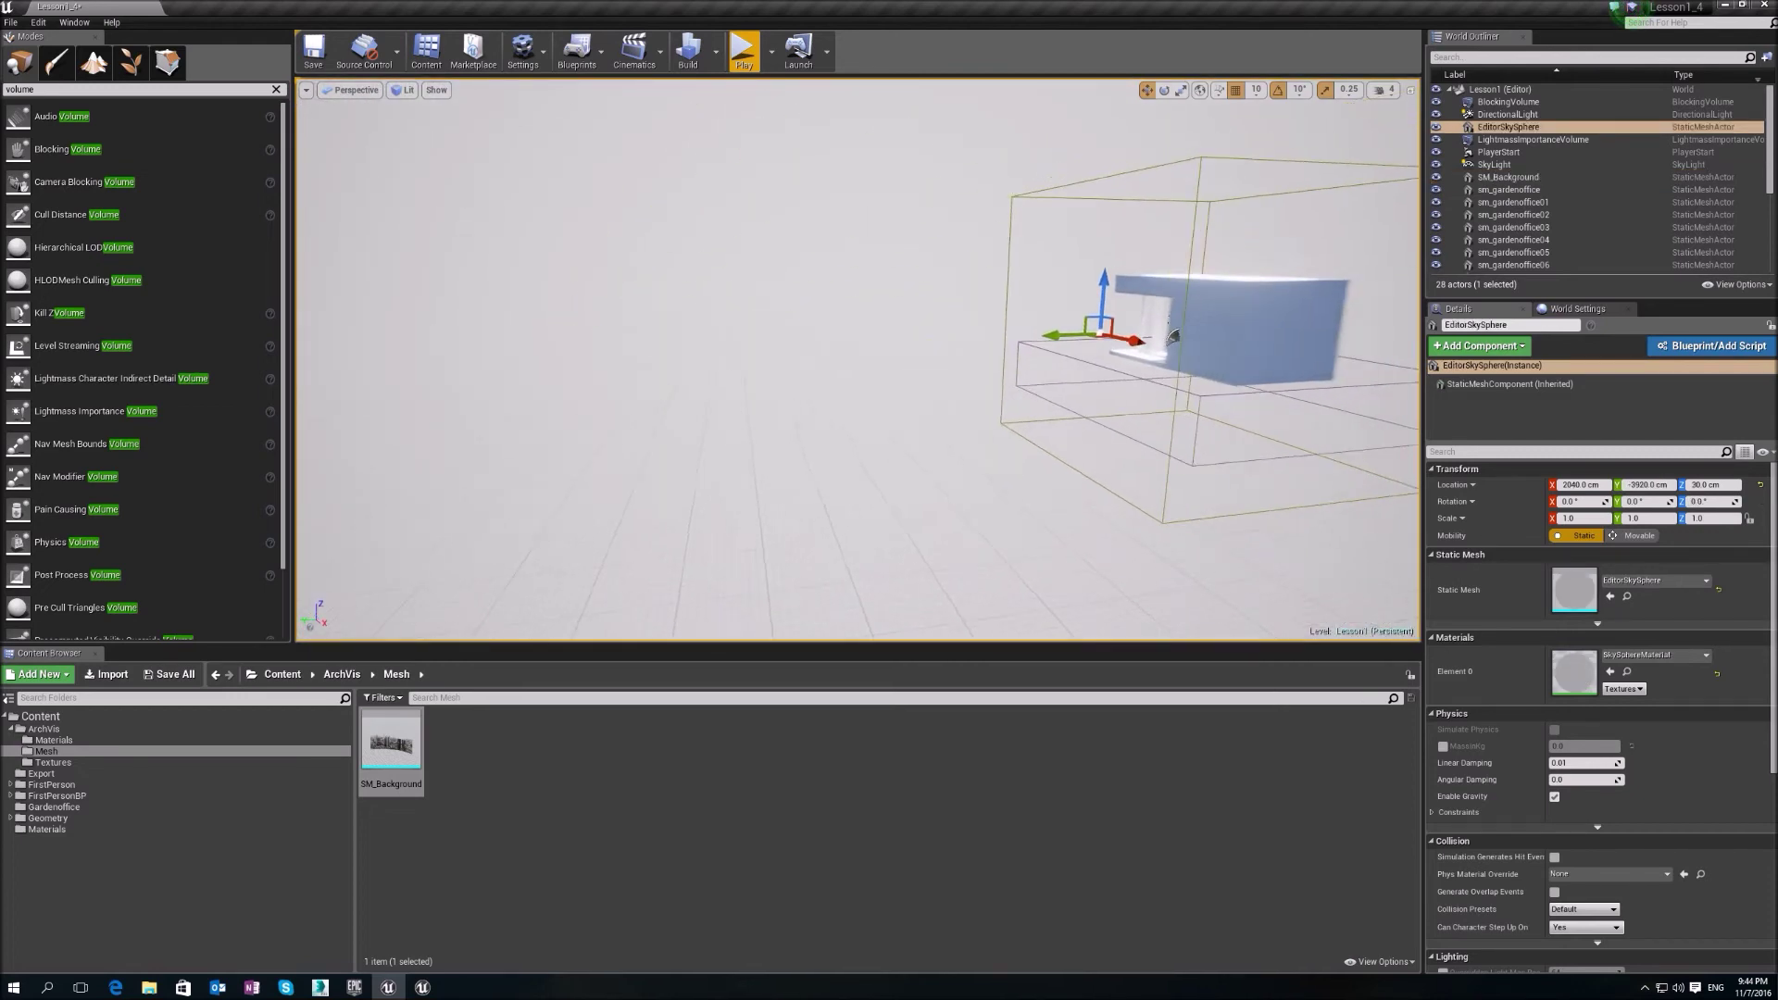
pyautogui.moveTo(841, 340)
pyautogui.mouseDown()
pyautogui.moveTo(829, 389)
pyautogui.moveTo(805, 376)
pyautogui.moveTo(841, 366)
pyautogui.mouseUp()
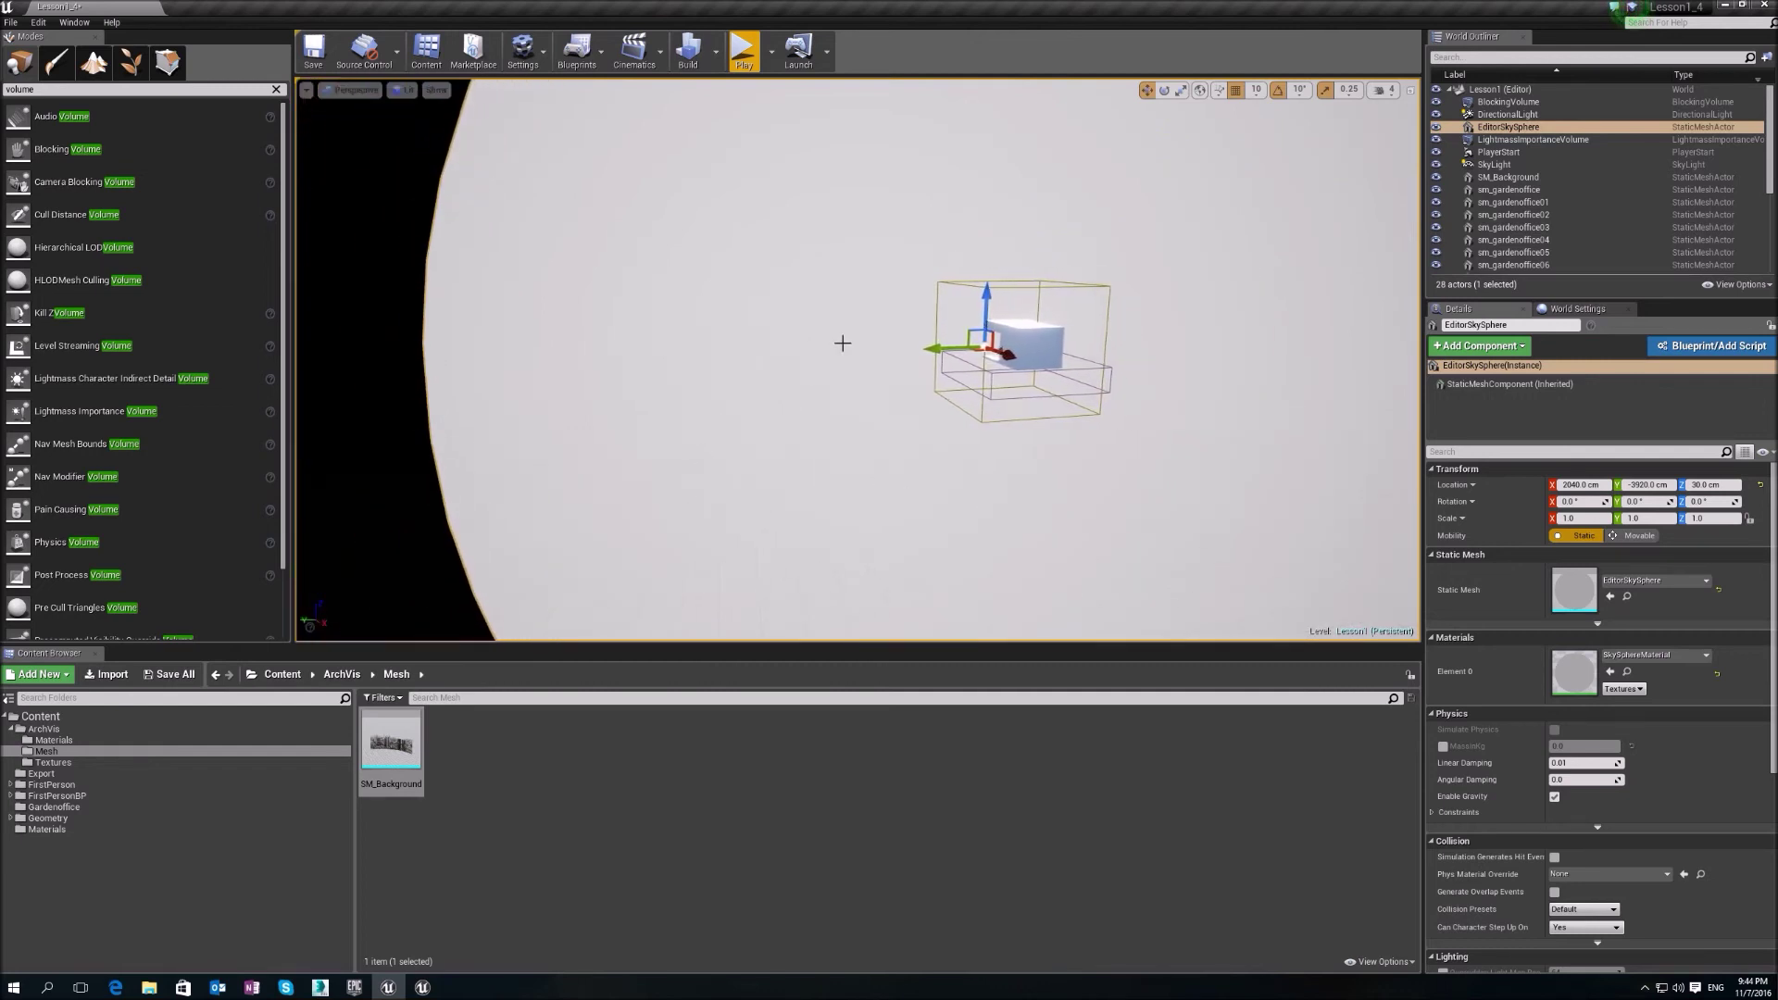
pyautogui.click(1519, 127)
pyautogui.click(1581, 519)
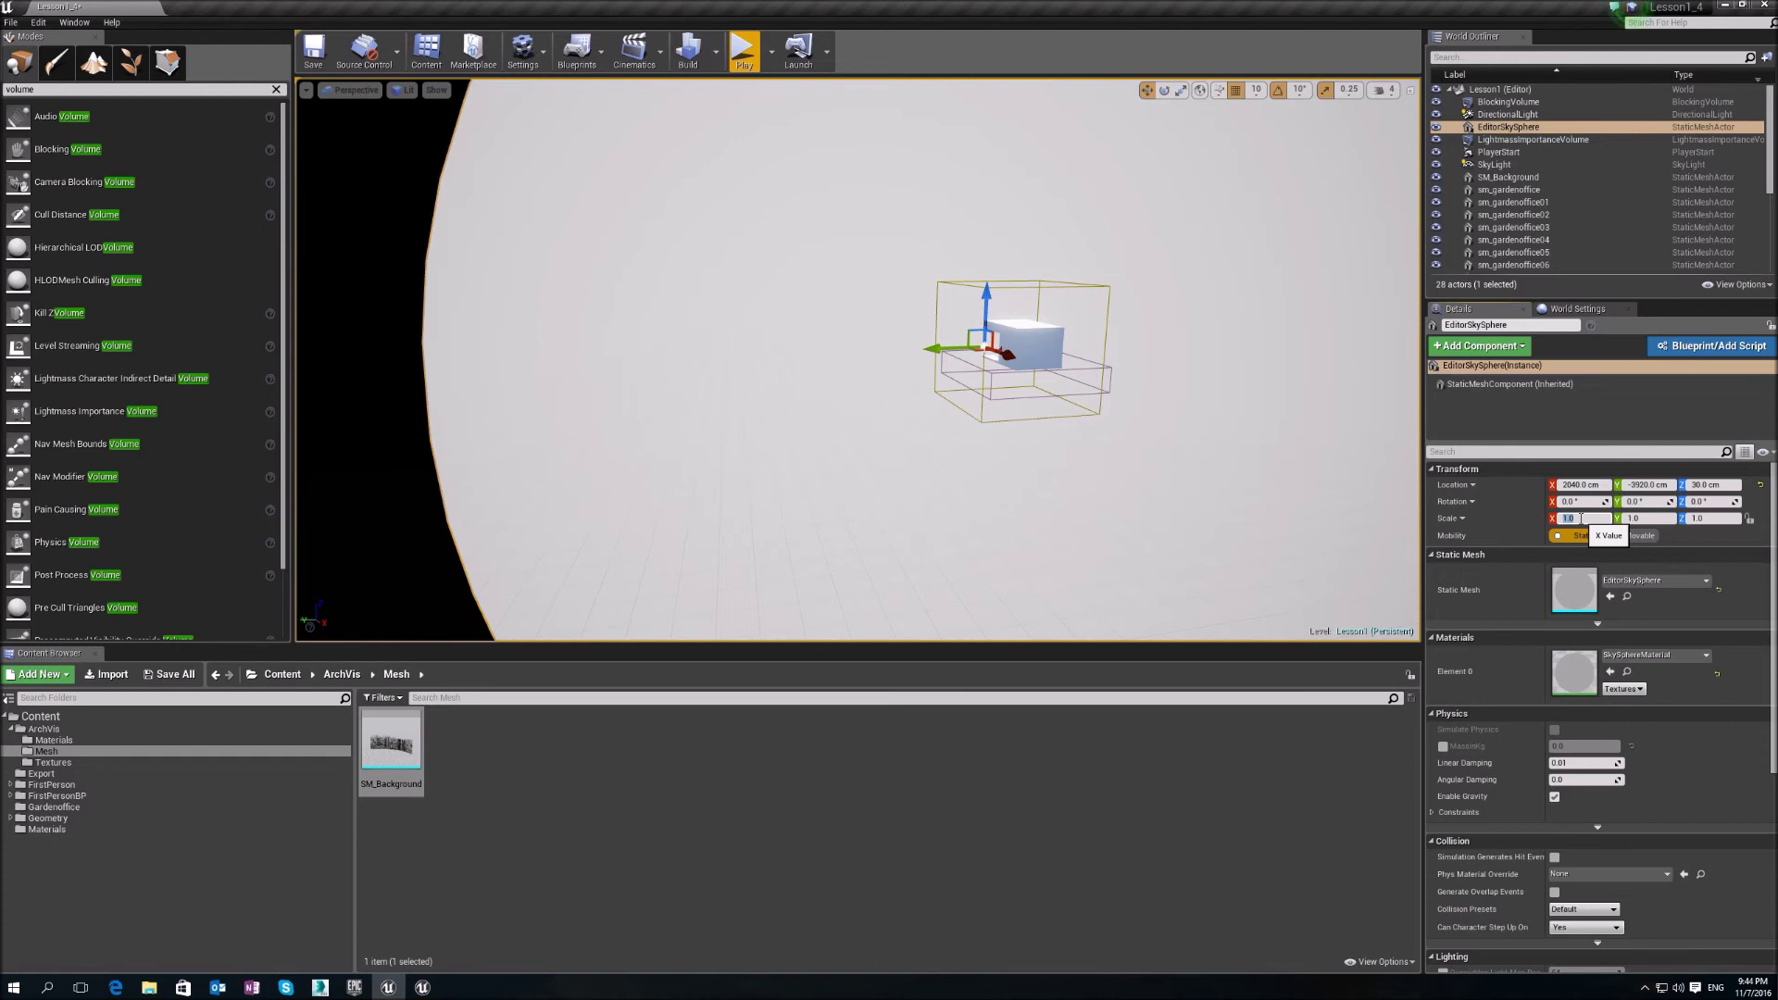
pyautogui.press('Tab')
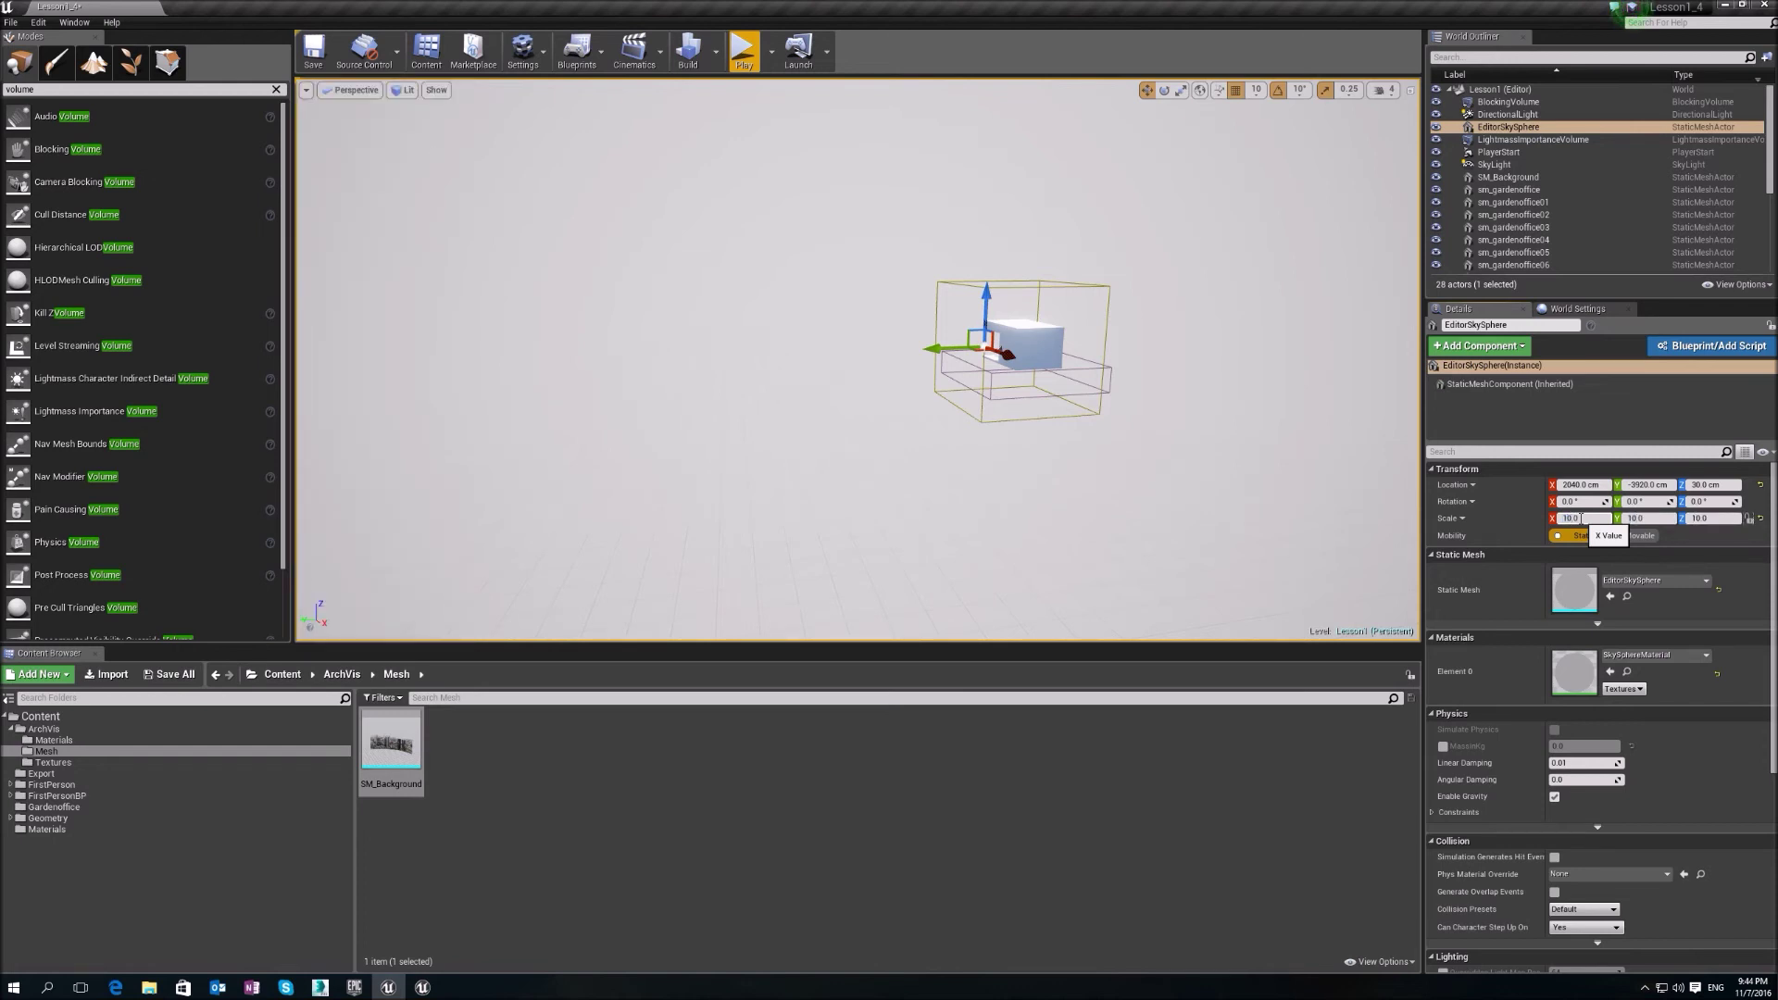
pyautogui.moveTo(1270, 449); pyautogui.dragTo(912, 444, button='right')
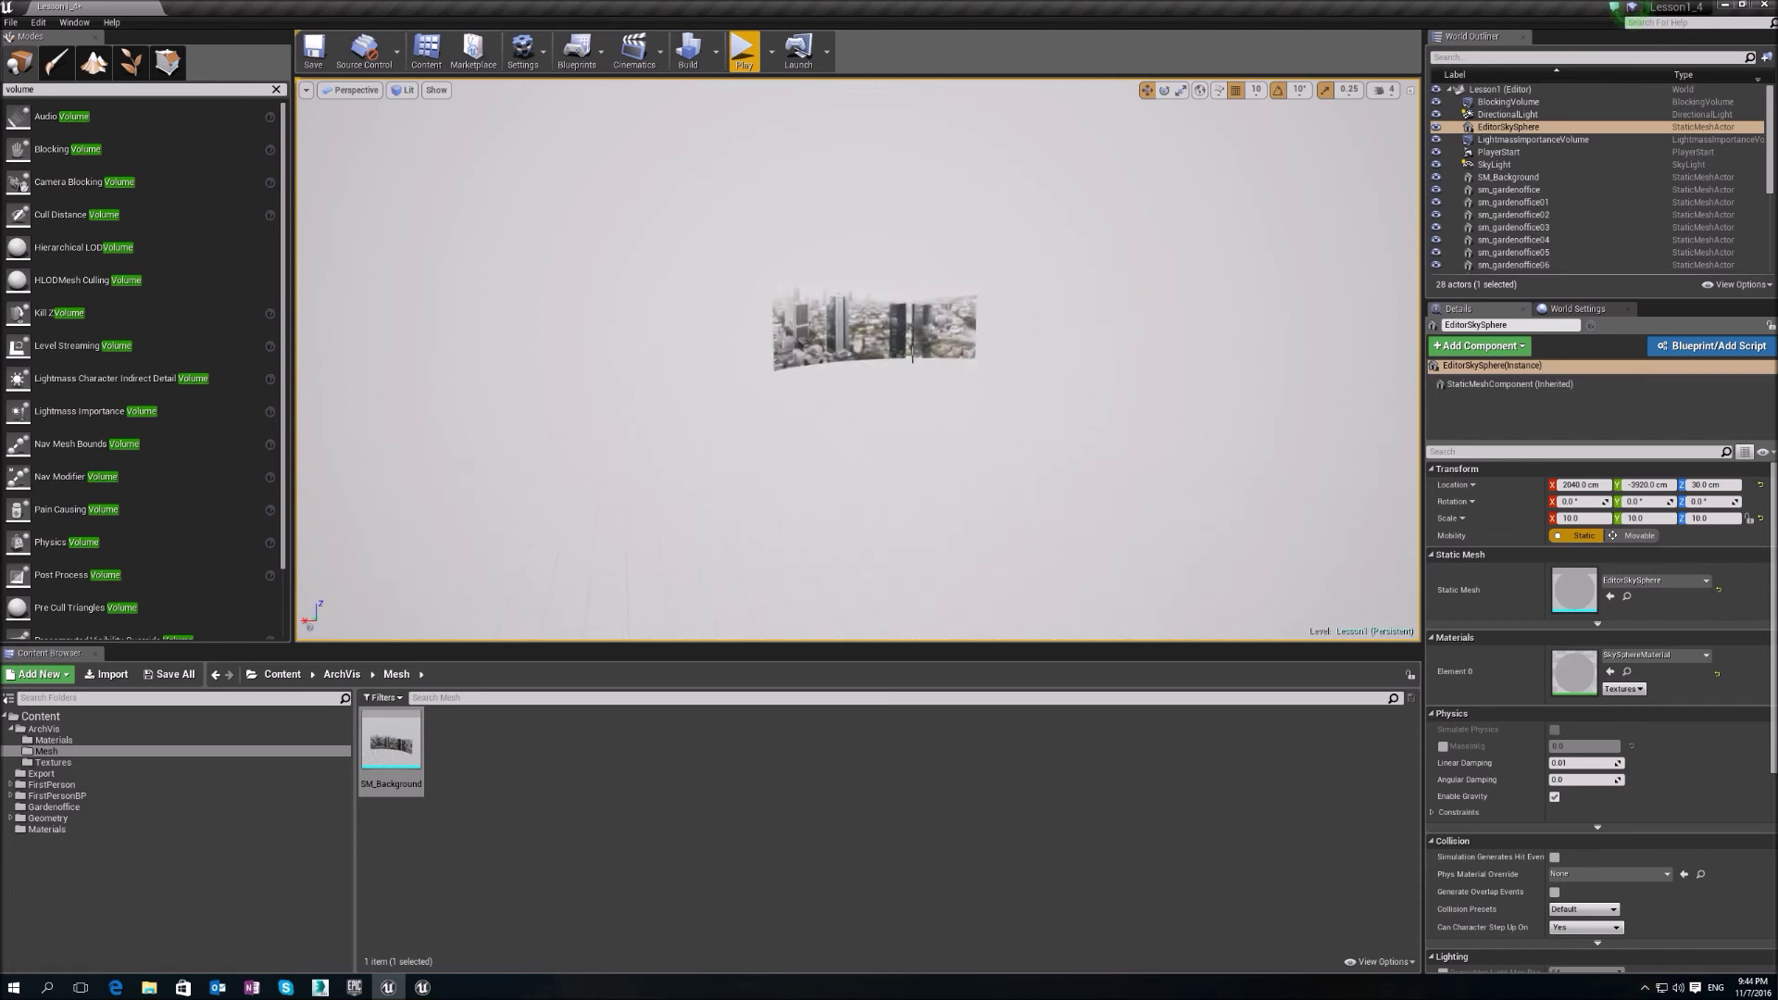
pyautogui.click(912, 352)
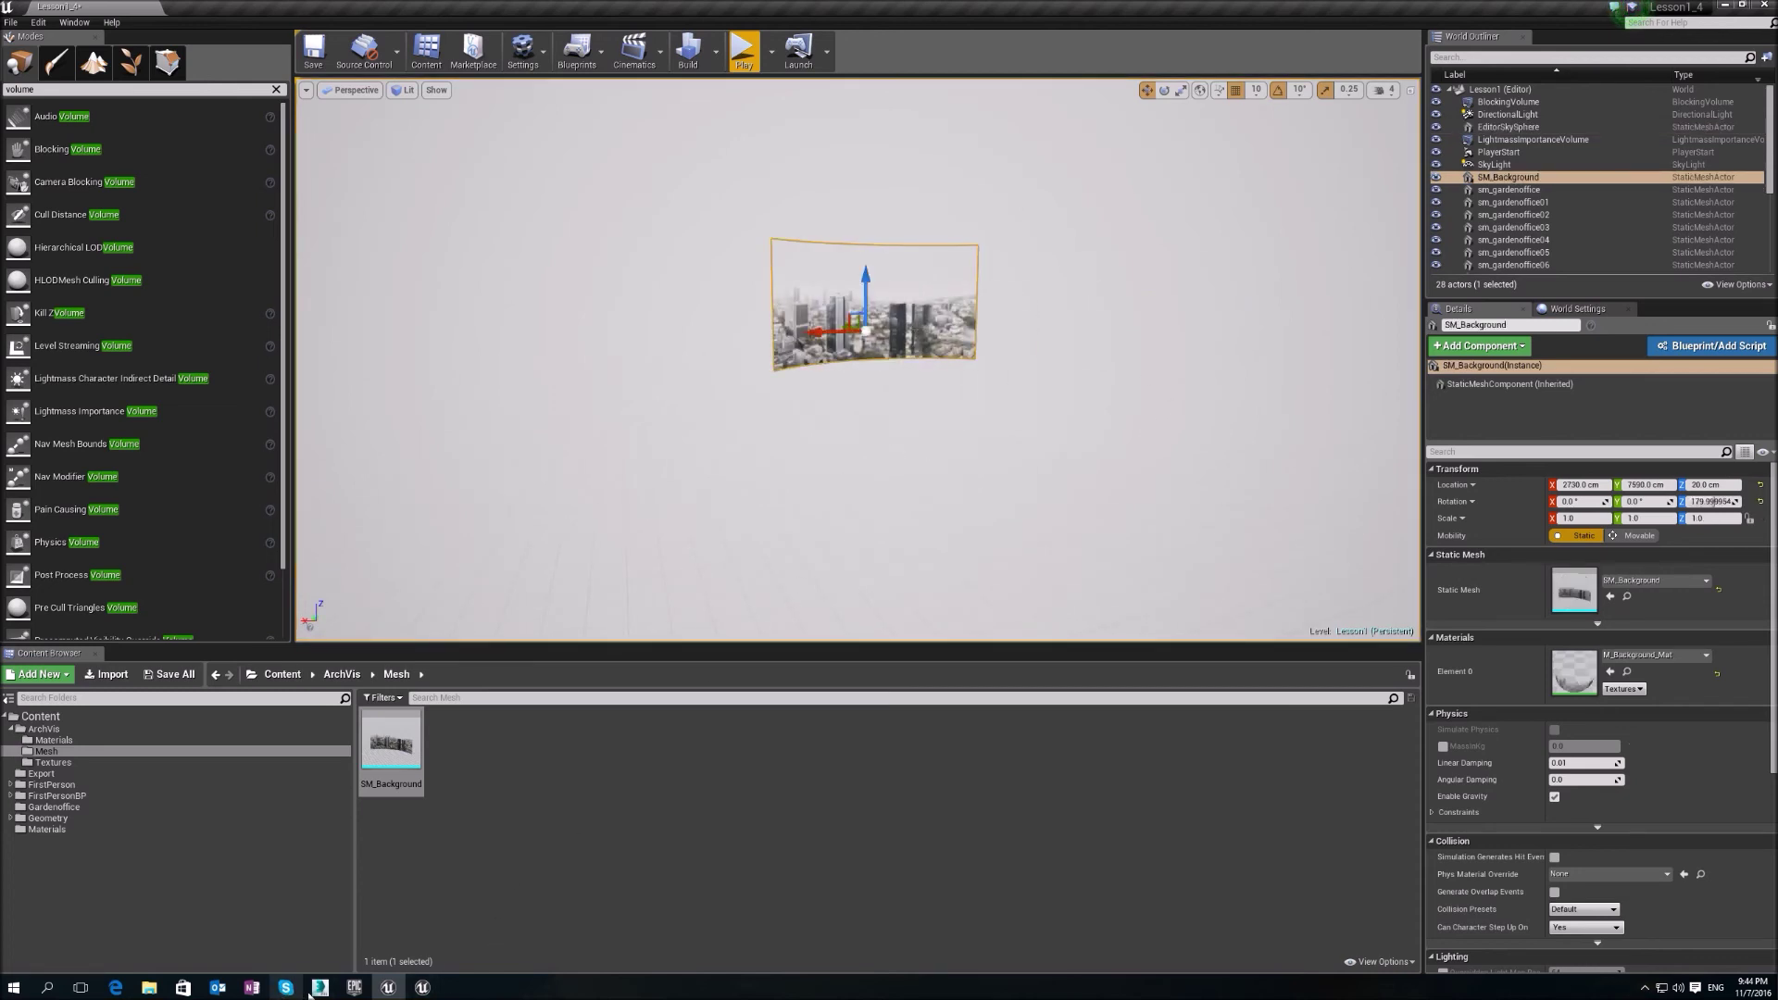
pyautogui.moveTo(322, 991)
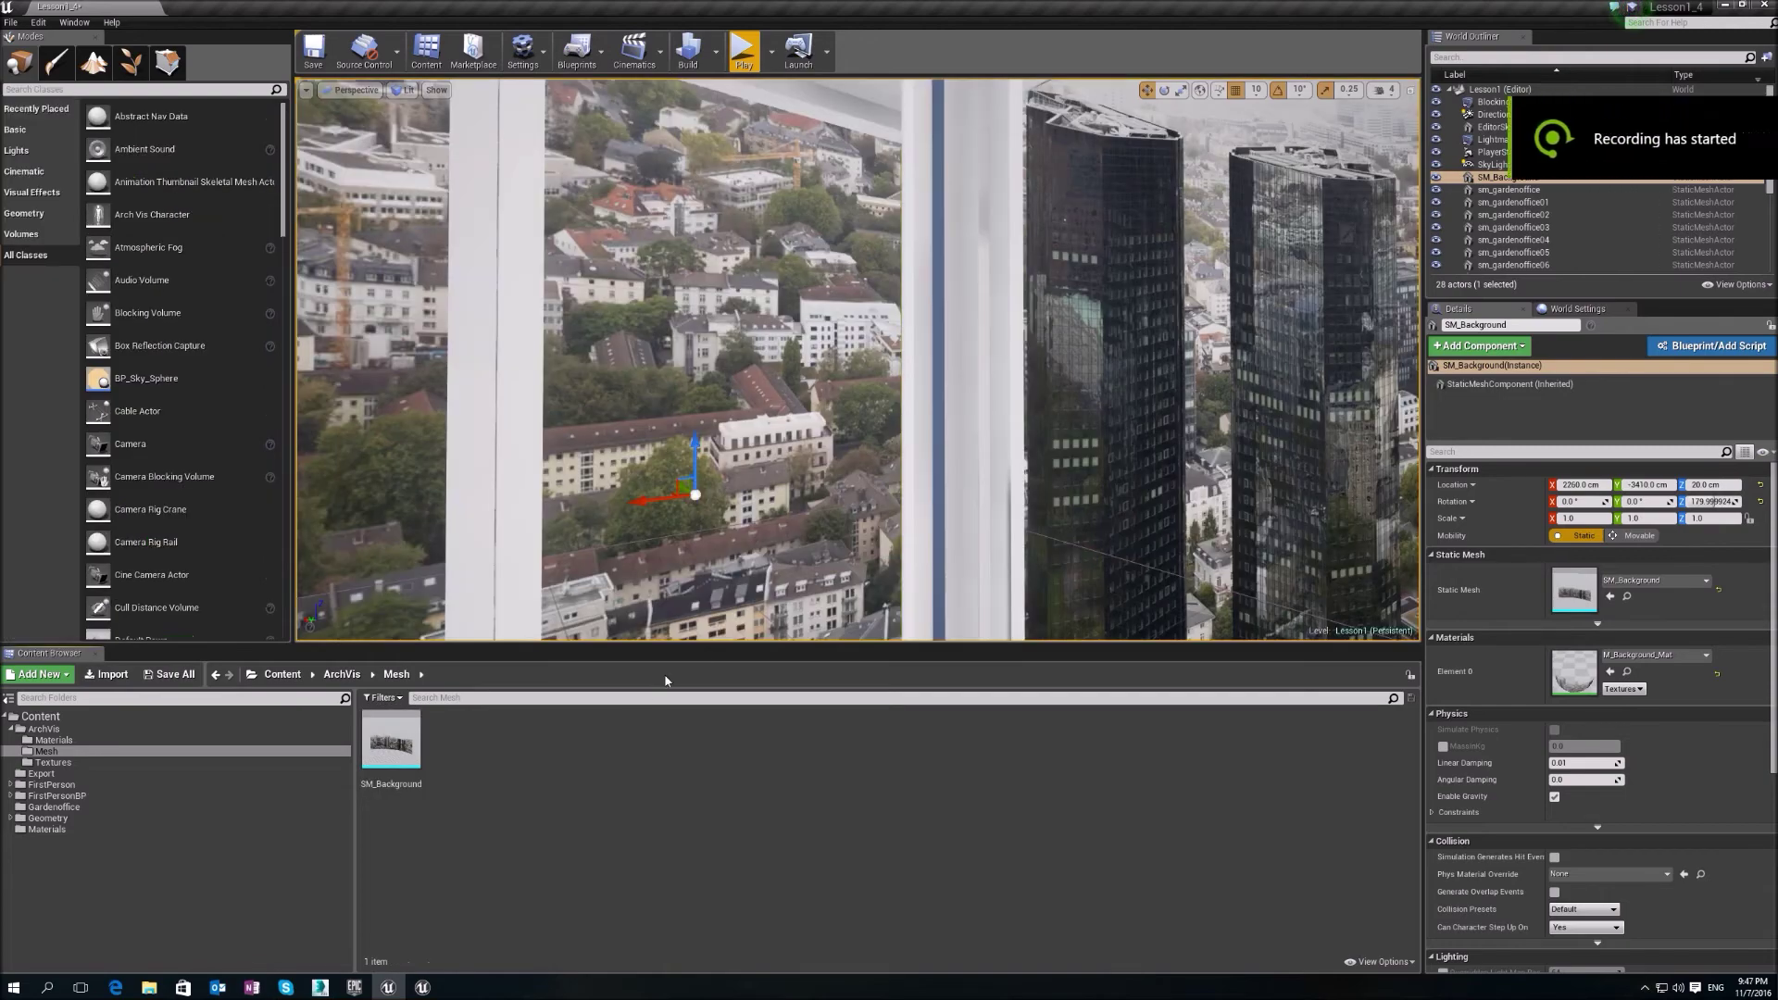
# - Save the level in the Content folder under the new name Lesson1_4_sm_background
pyautogui.moveTo(857, 361); pyautogui.dragTo(834, 213, button='right')
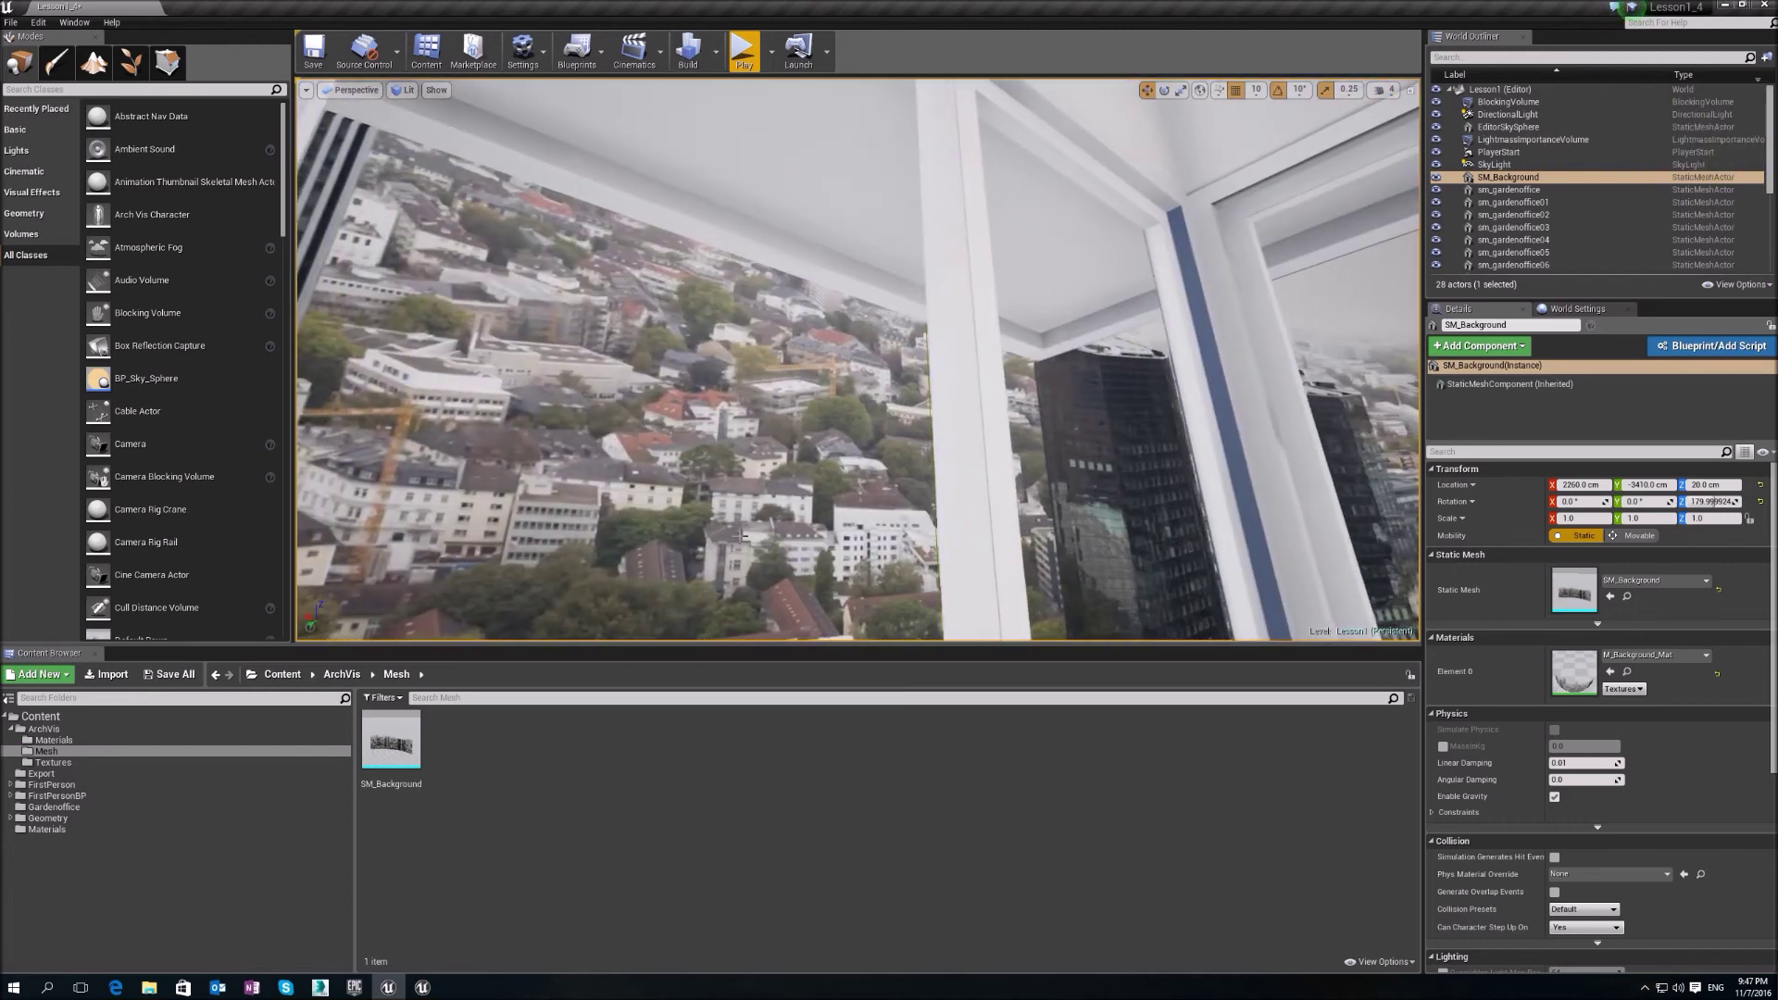
pyautogui.click(10, 23)
pyautogui.click(50, 113)
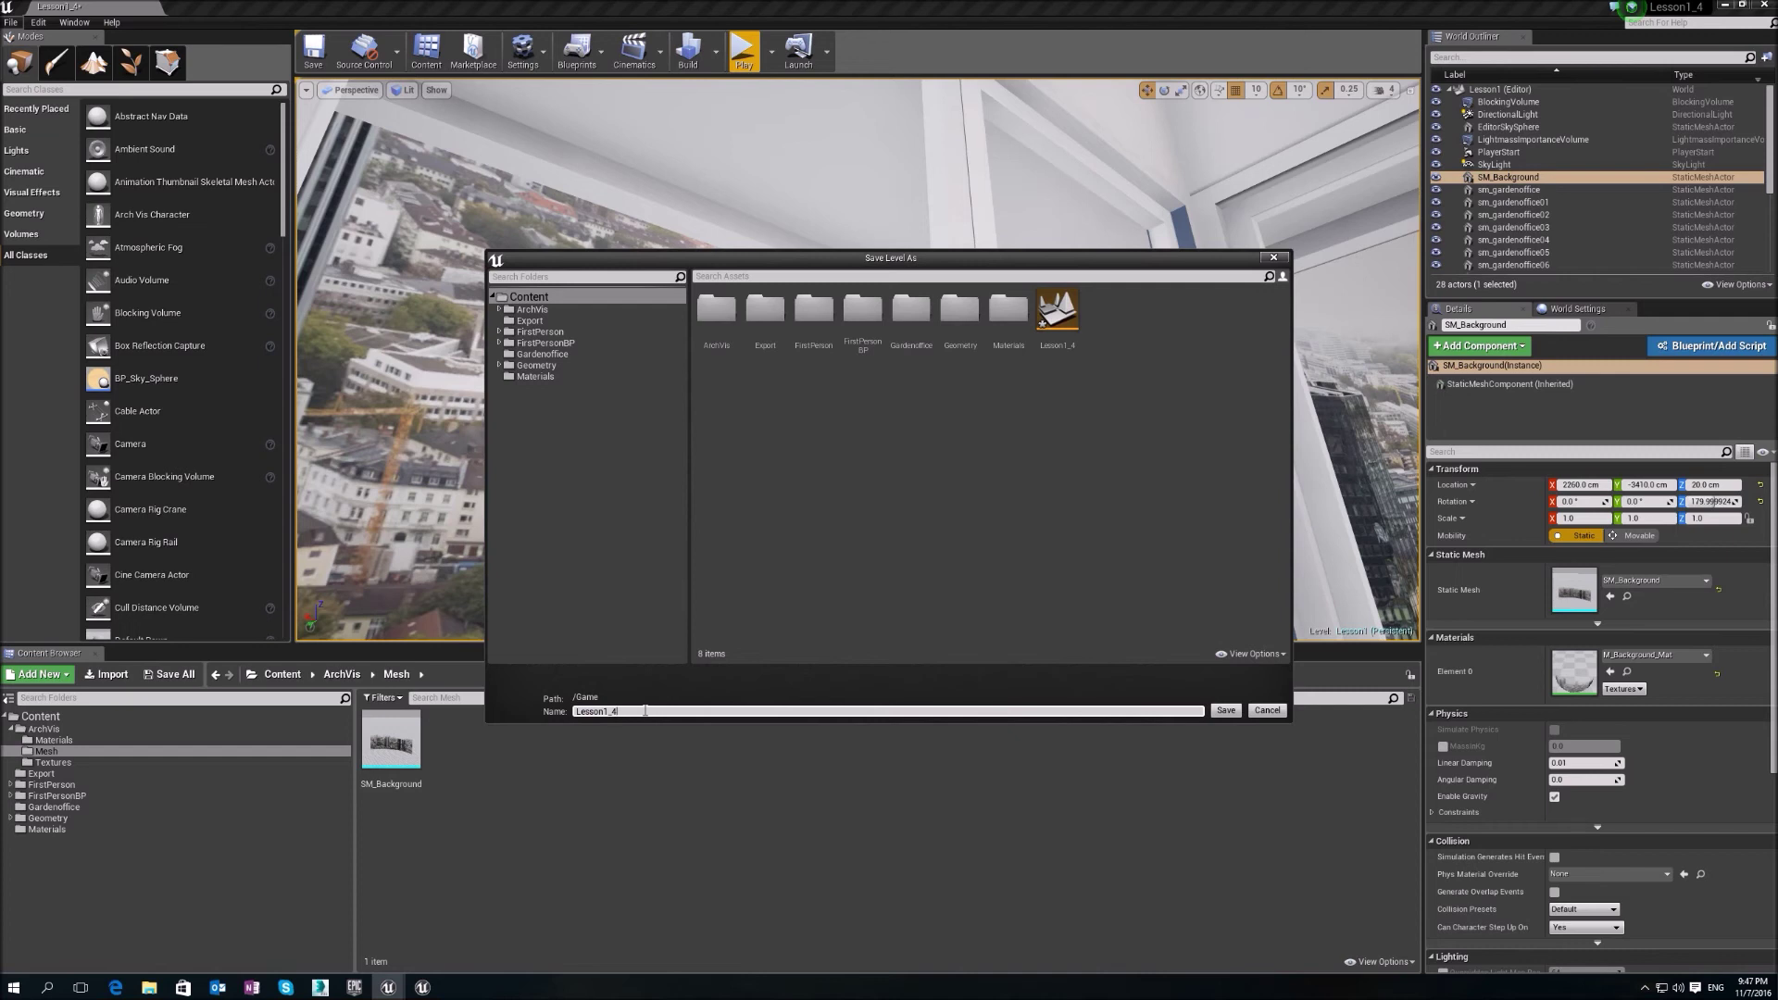
pyautogui.press('Return')
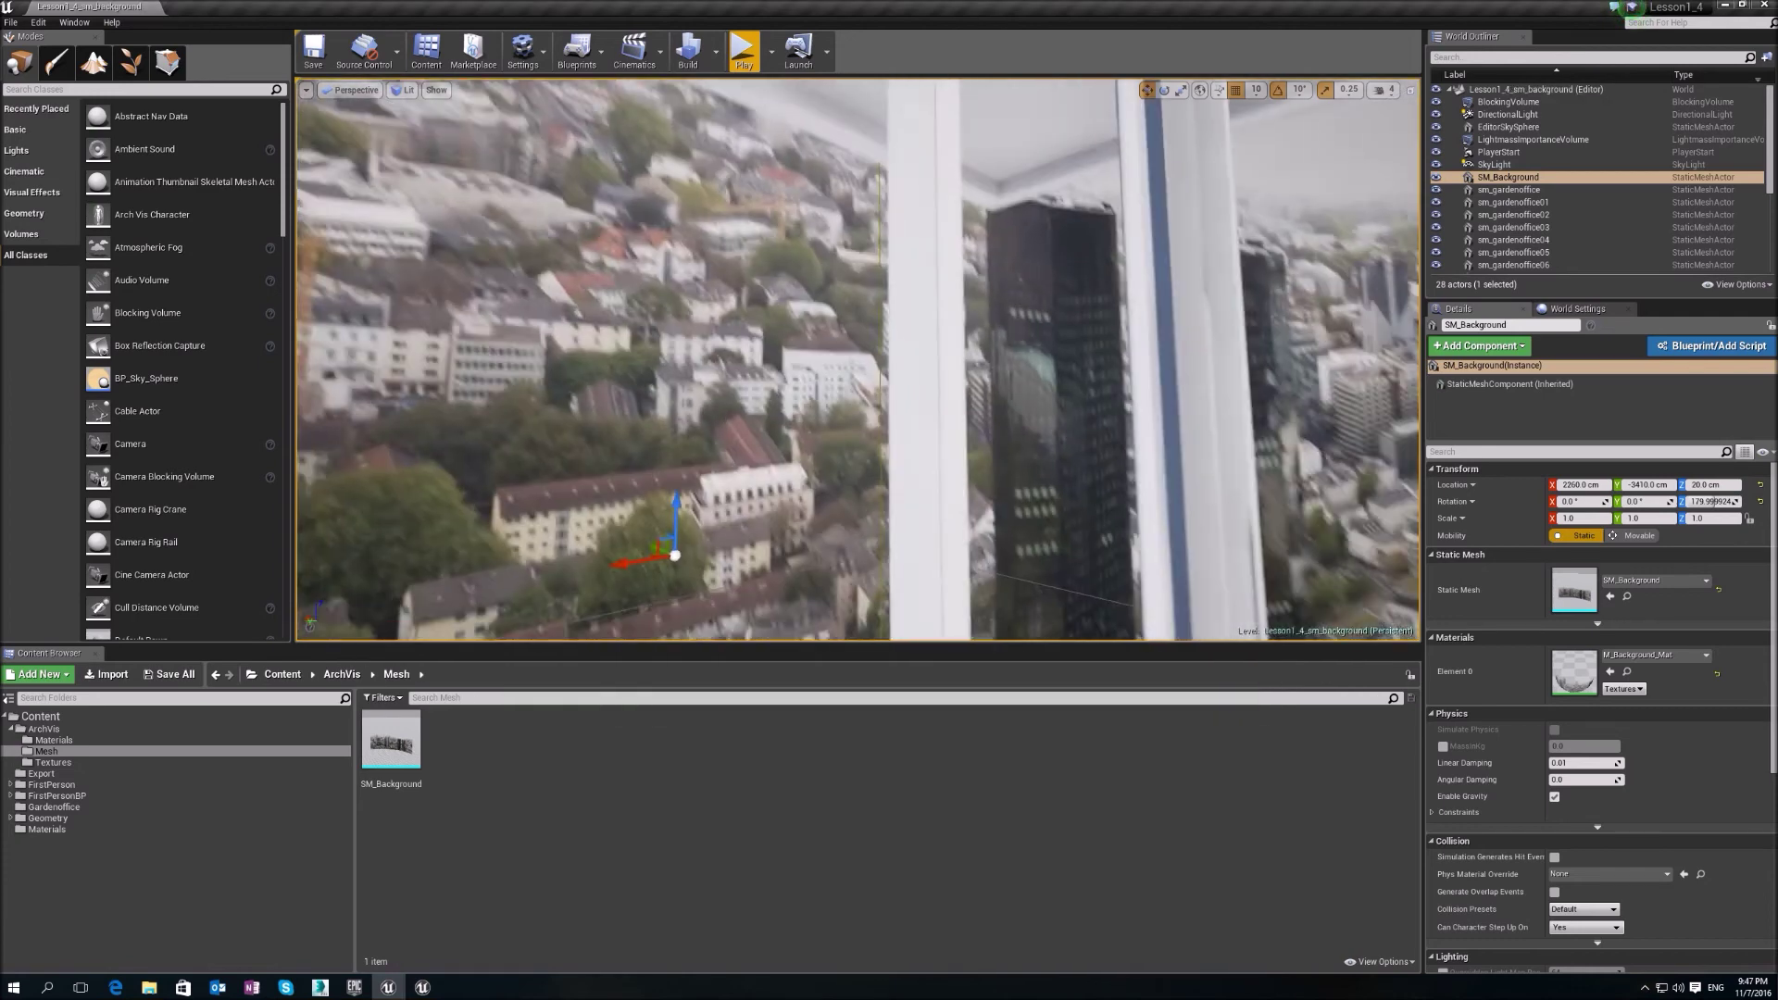
# - Delete the EditorSkySphere actor from the level
pyautogui.moveTo(858, 352); pyautogui.dragTo(1228, 352, button='right')
pyautogui.press('w')
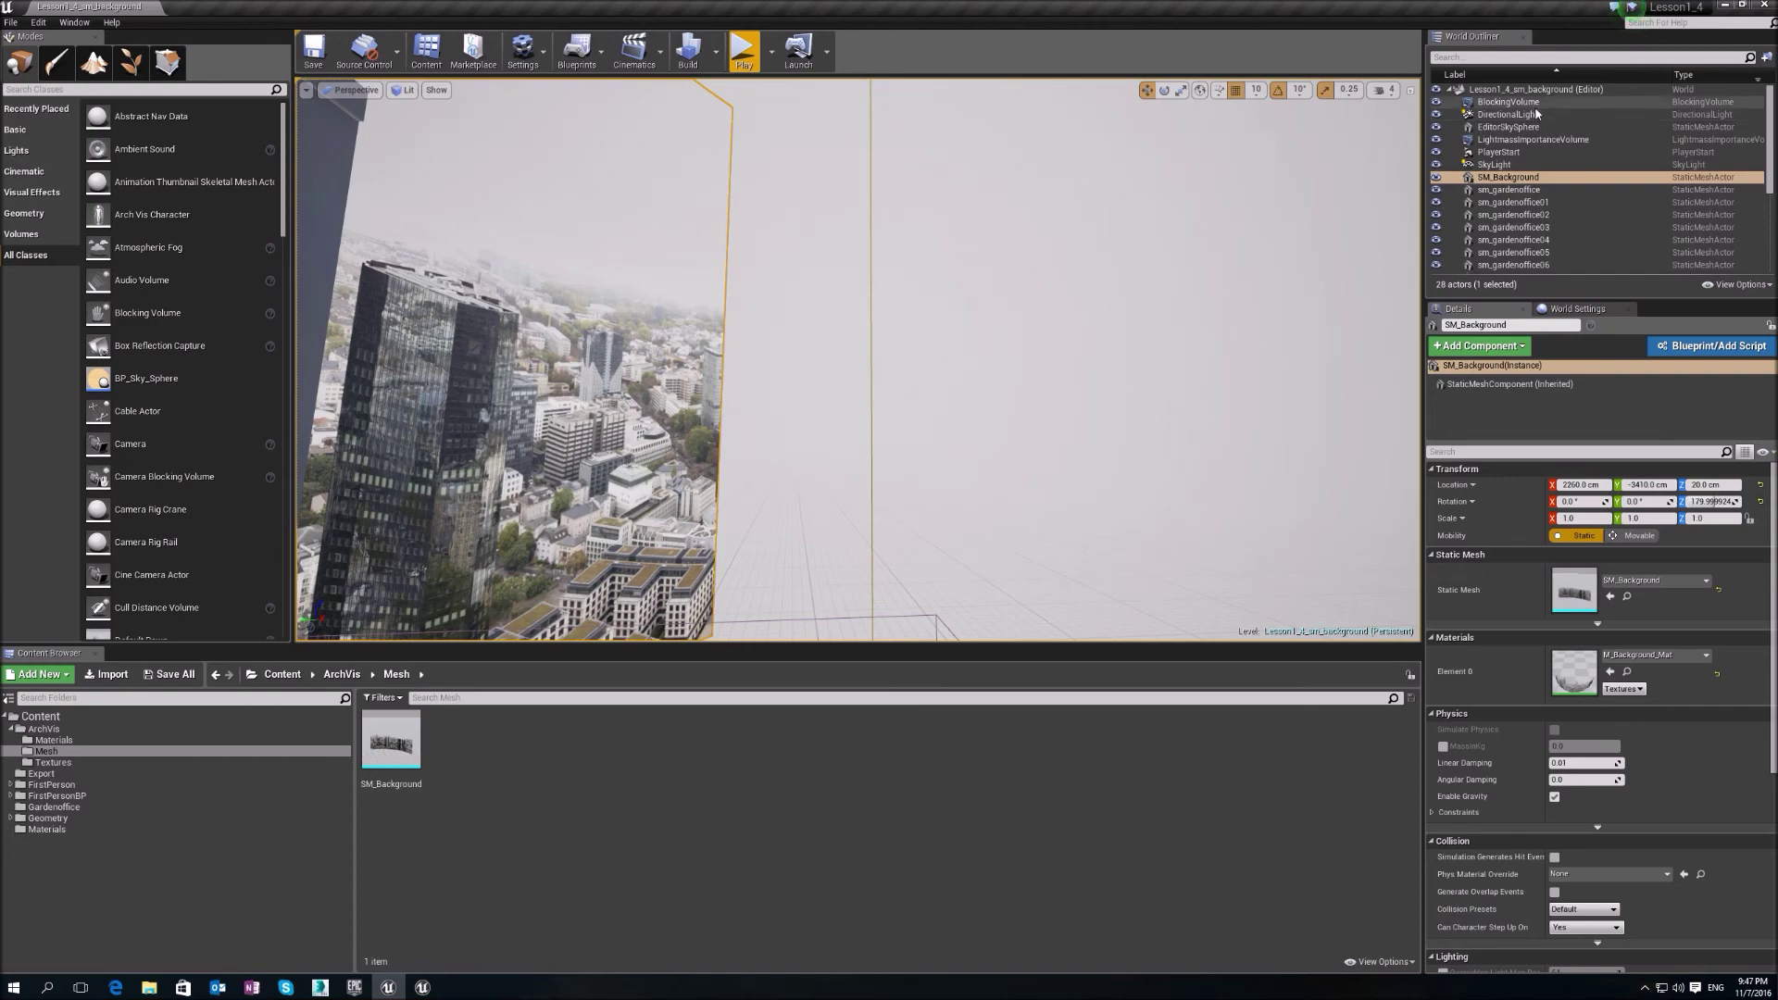
pyautogui.click(1533, 128)
pyautogui.press('Delete')
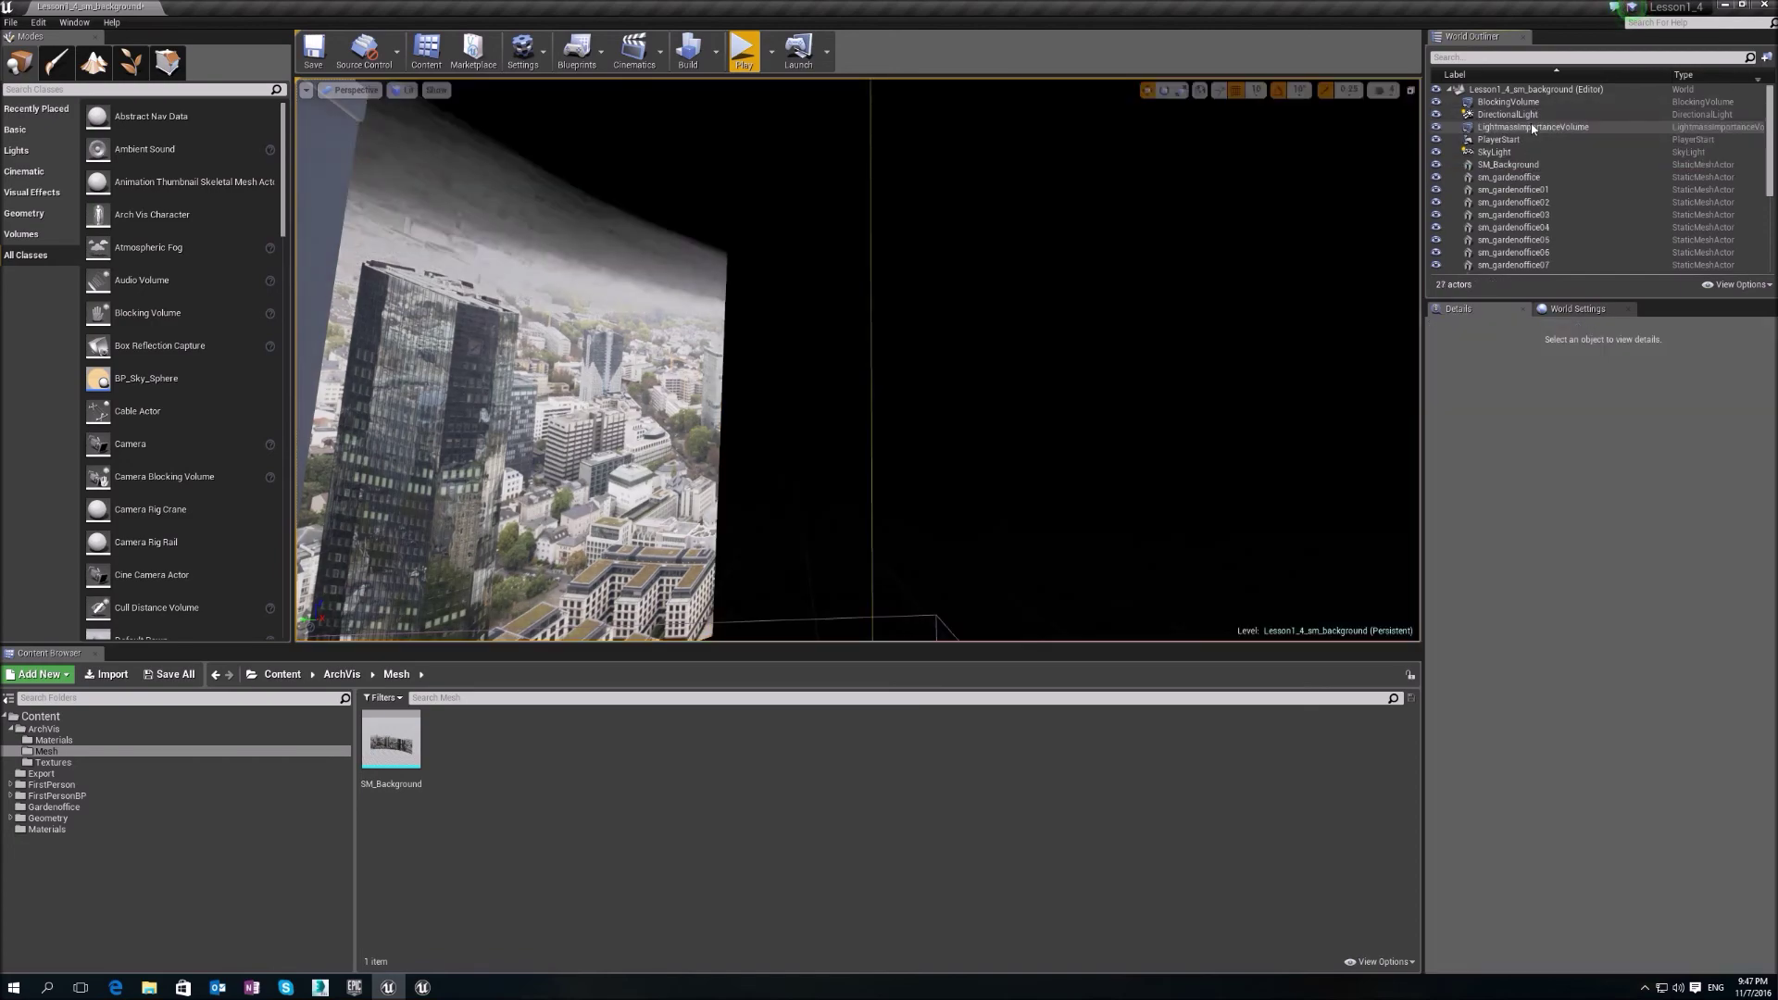
# - In the top view, move the SM_Background mesh away from the building to about X 3230, Y 16180 cm
pyautogui.moveTo(565, 222)
pyautogui.mouseDown(button='right')
pyautogui.moveTo(435, 217)
pyautogui.moveTo(544, 194)
pyautogui.moveTo(574, 213)
pyautogui.mouseUp(button='right')
pyautogui.press('w')
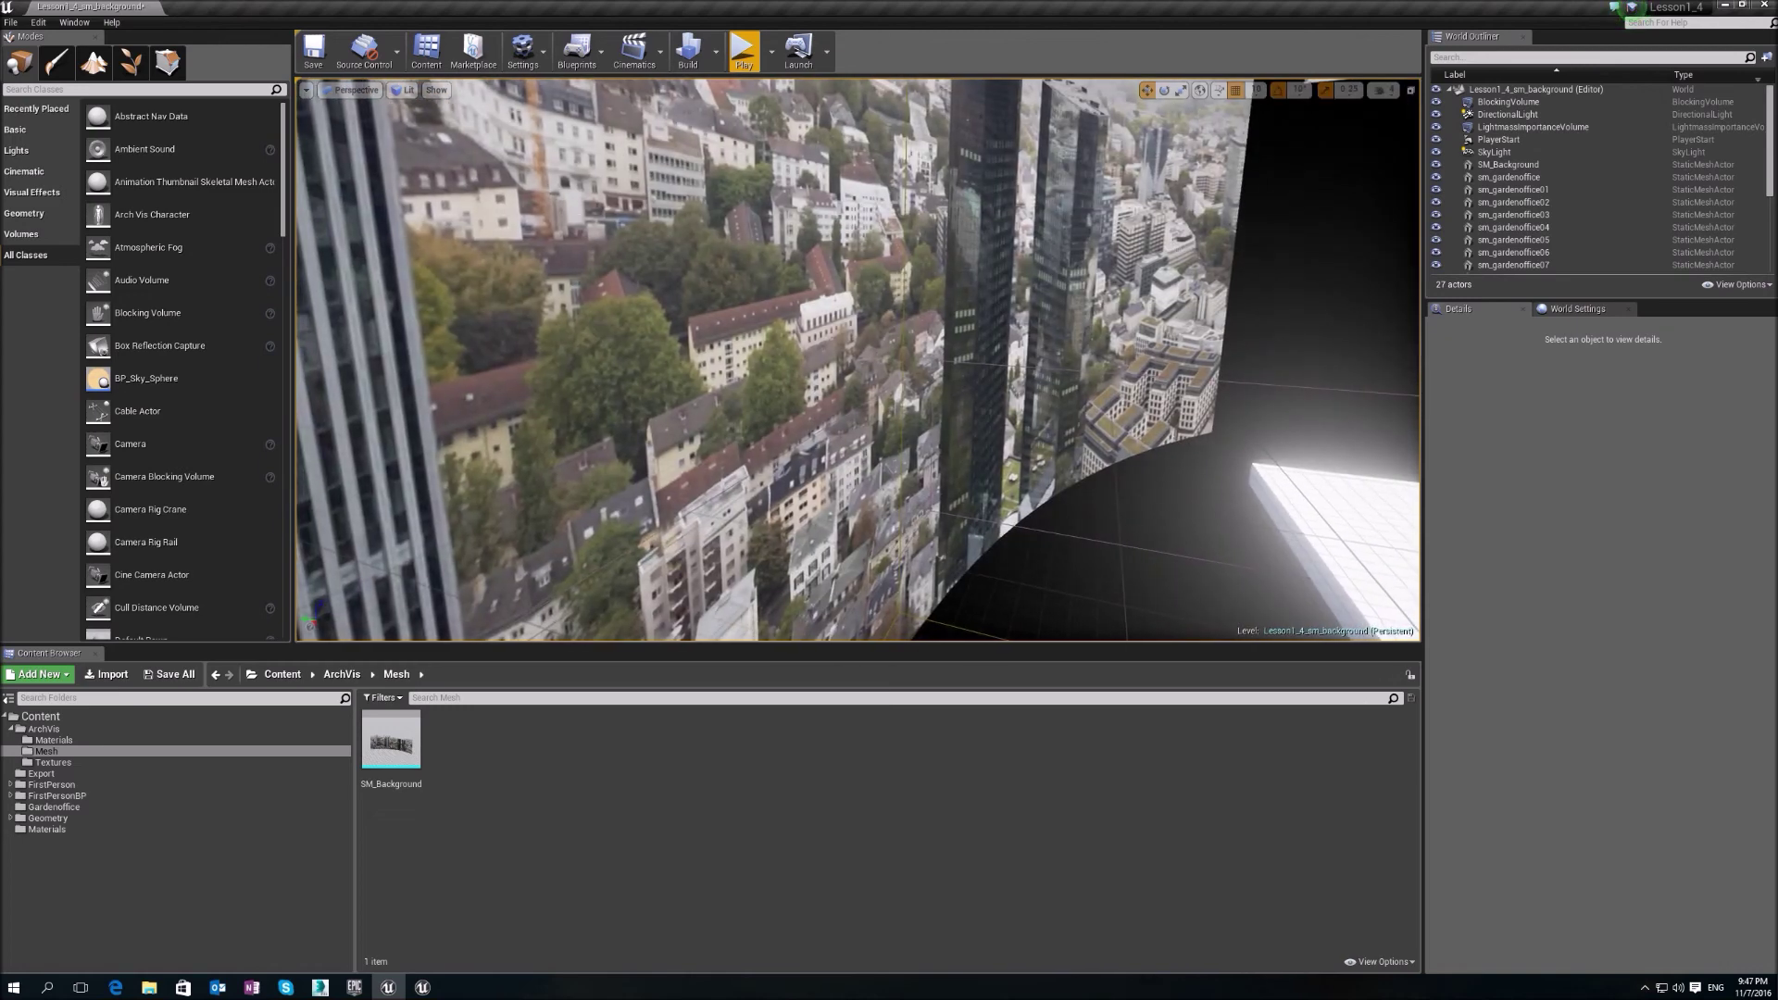
pyautogui.click(574, 213)
pyautogui.hotkey('alt', 'h')
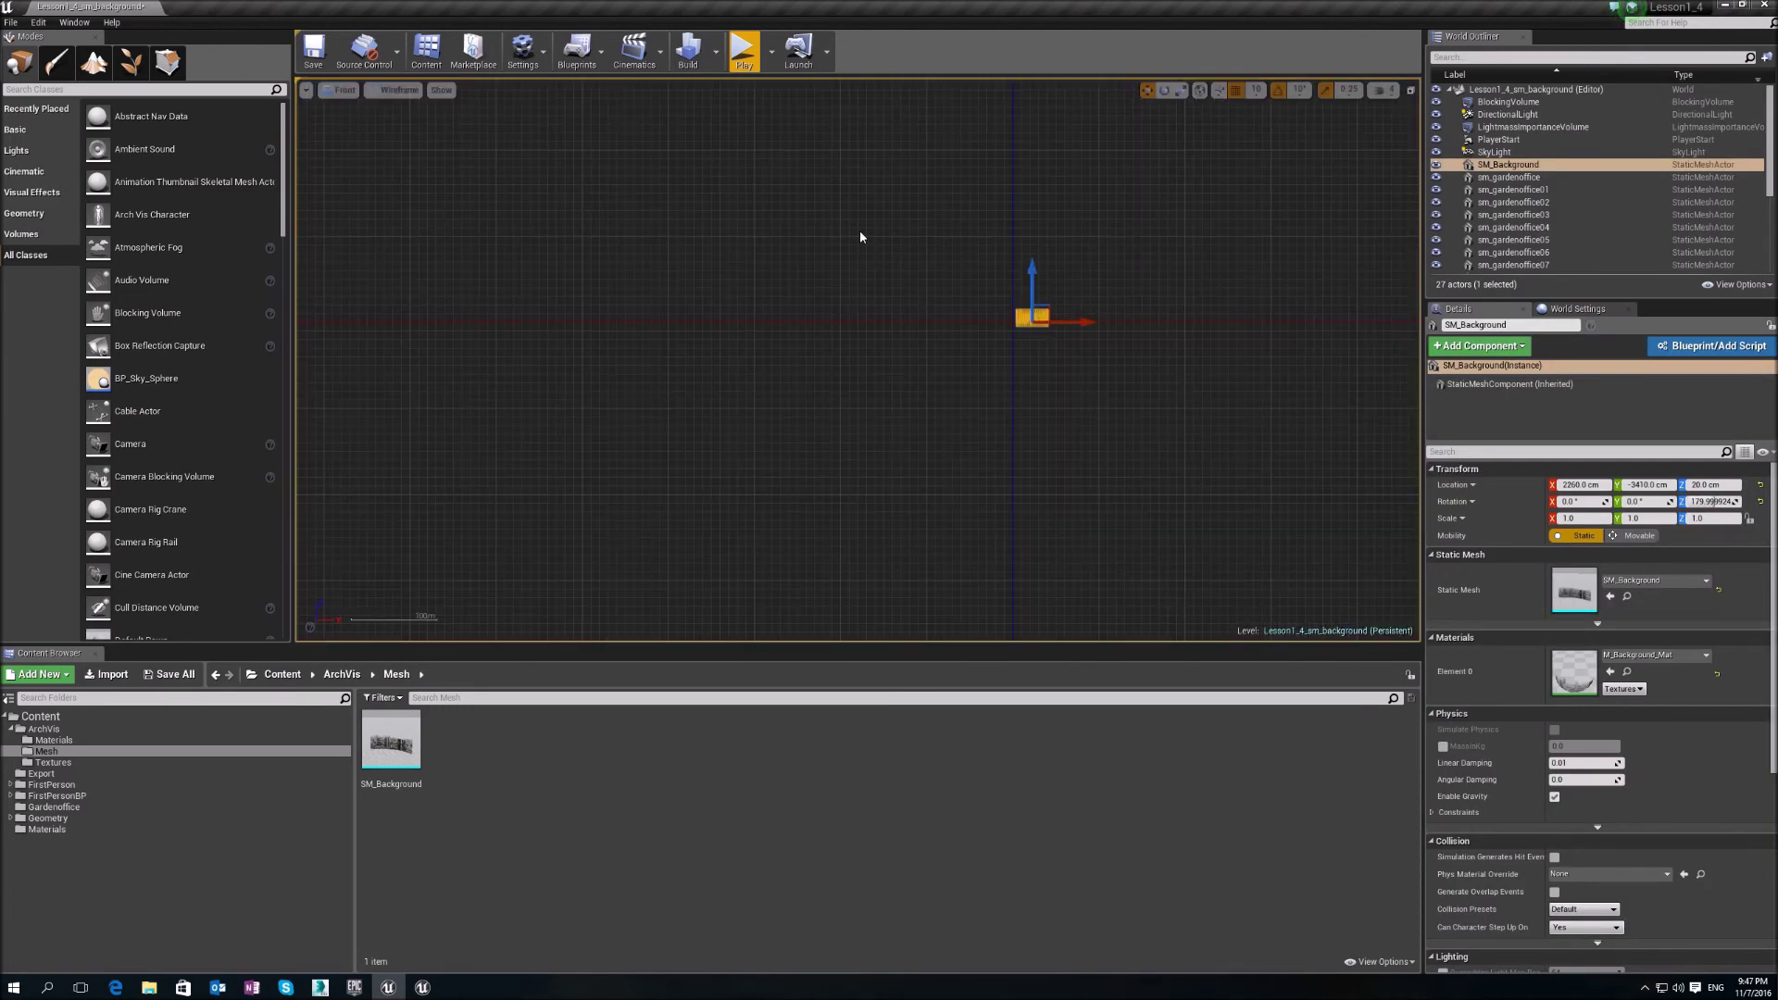
pyautogui.hotkey('alt', 'j')
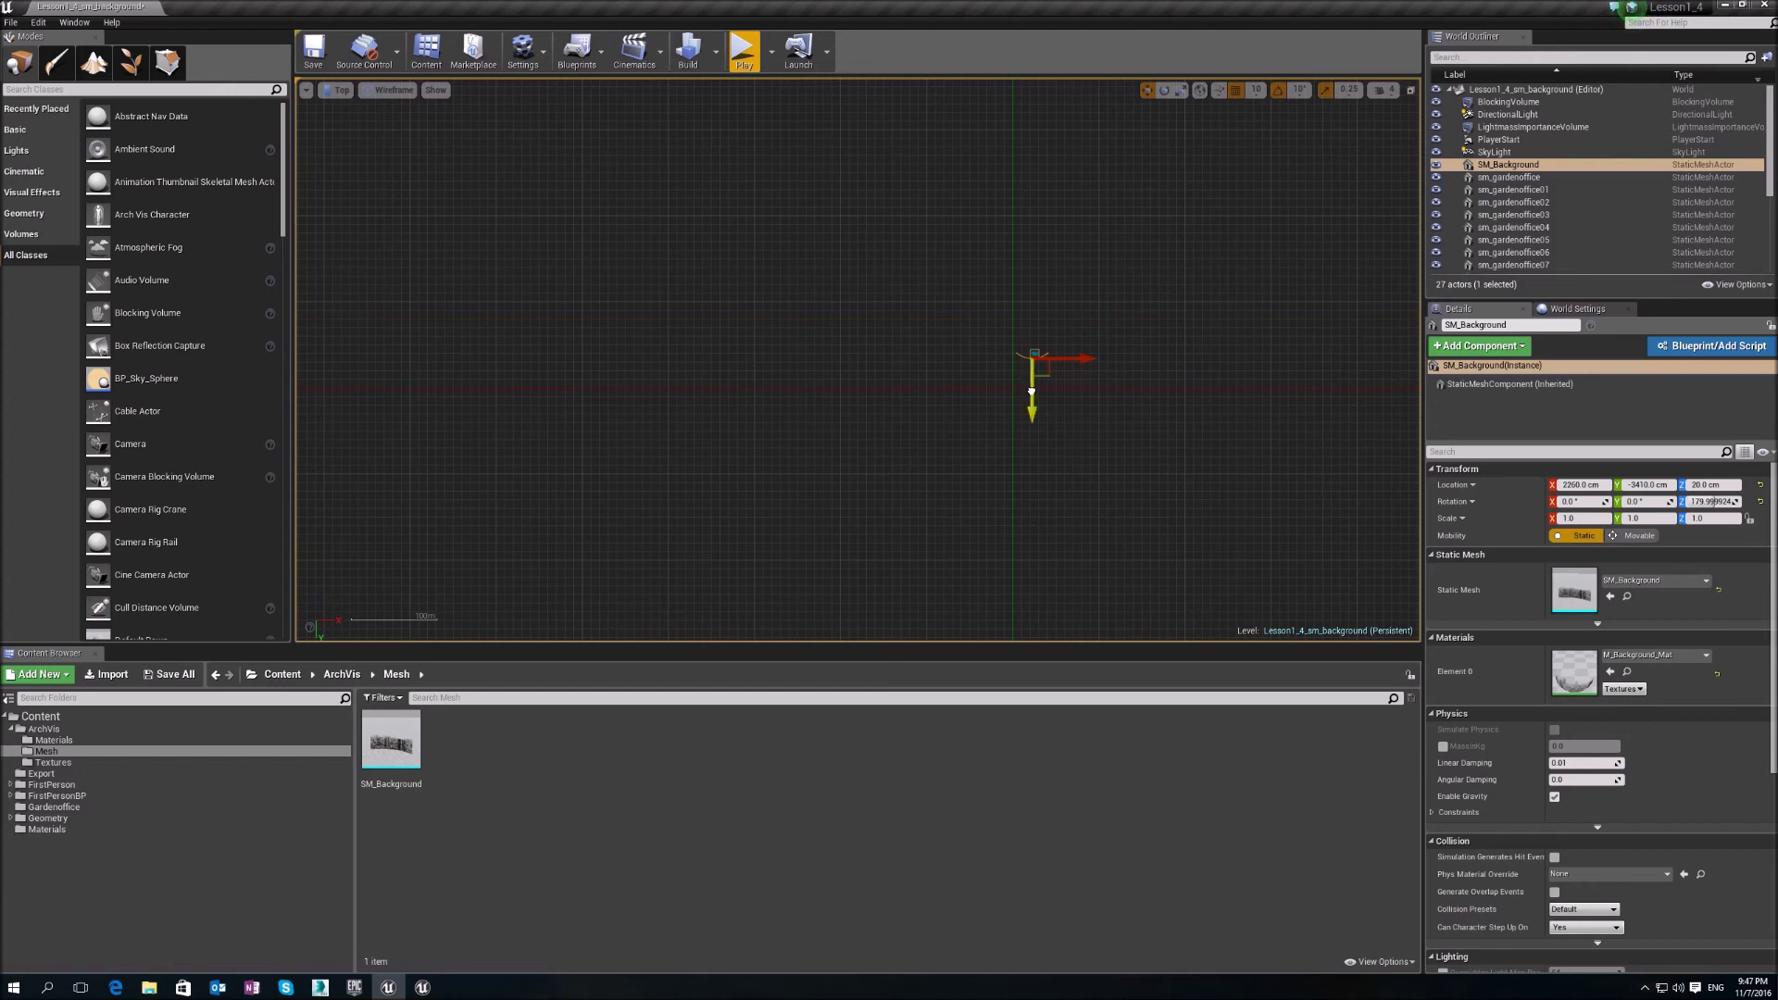
pyautogui.moveTo(1031, 393); pyautogui.dragTo(1032, 562)
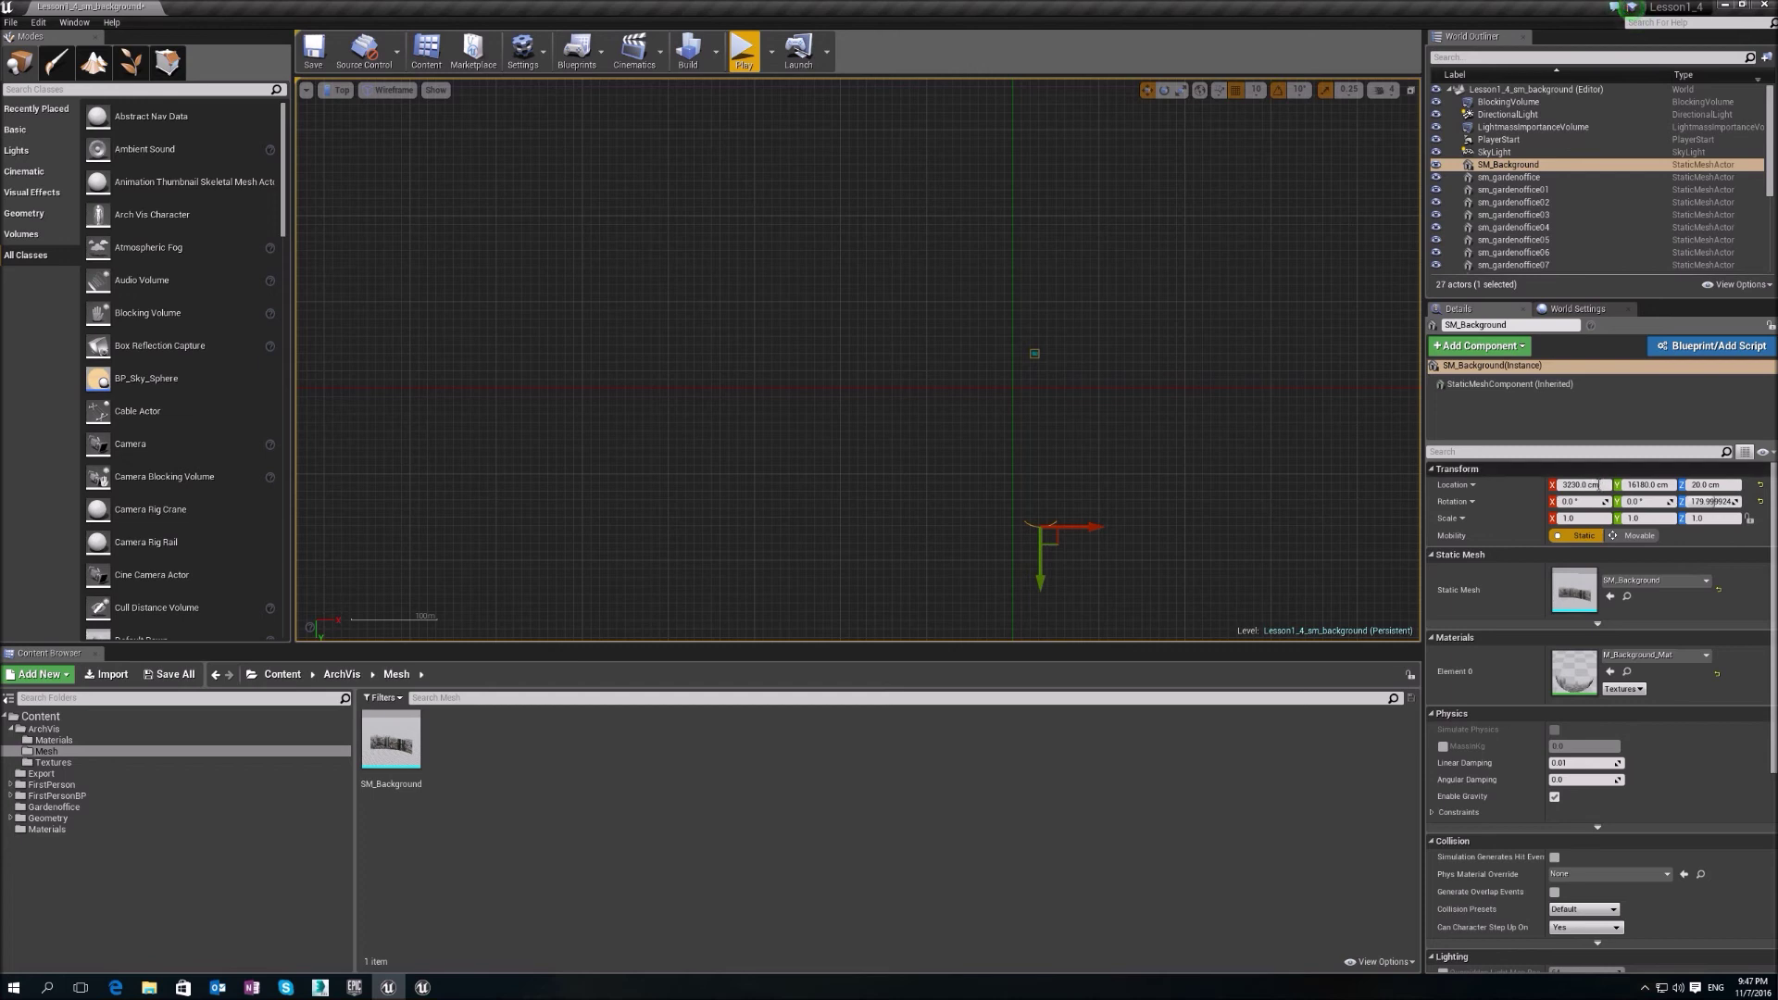
# - Set the SM_Background mesh's scale to 65 on all three axes
pyautogui.click(1586, 517)
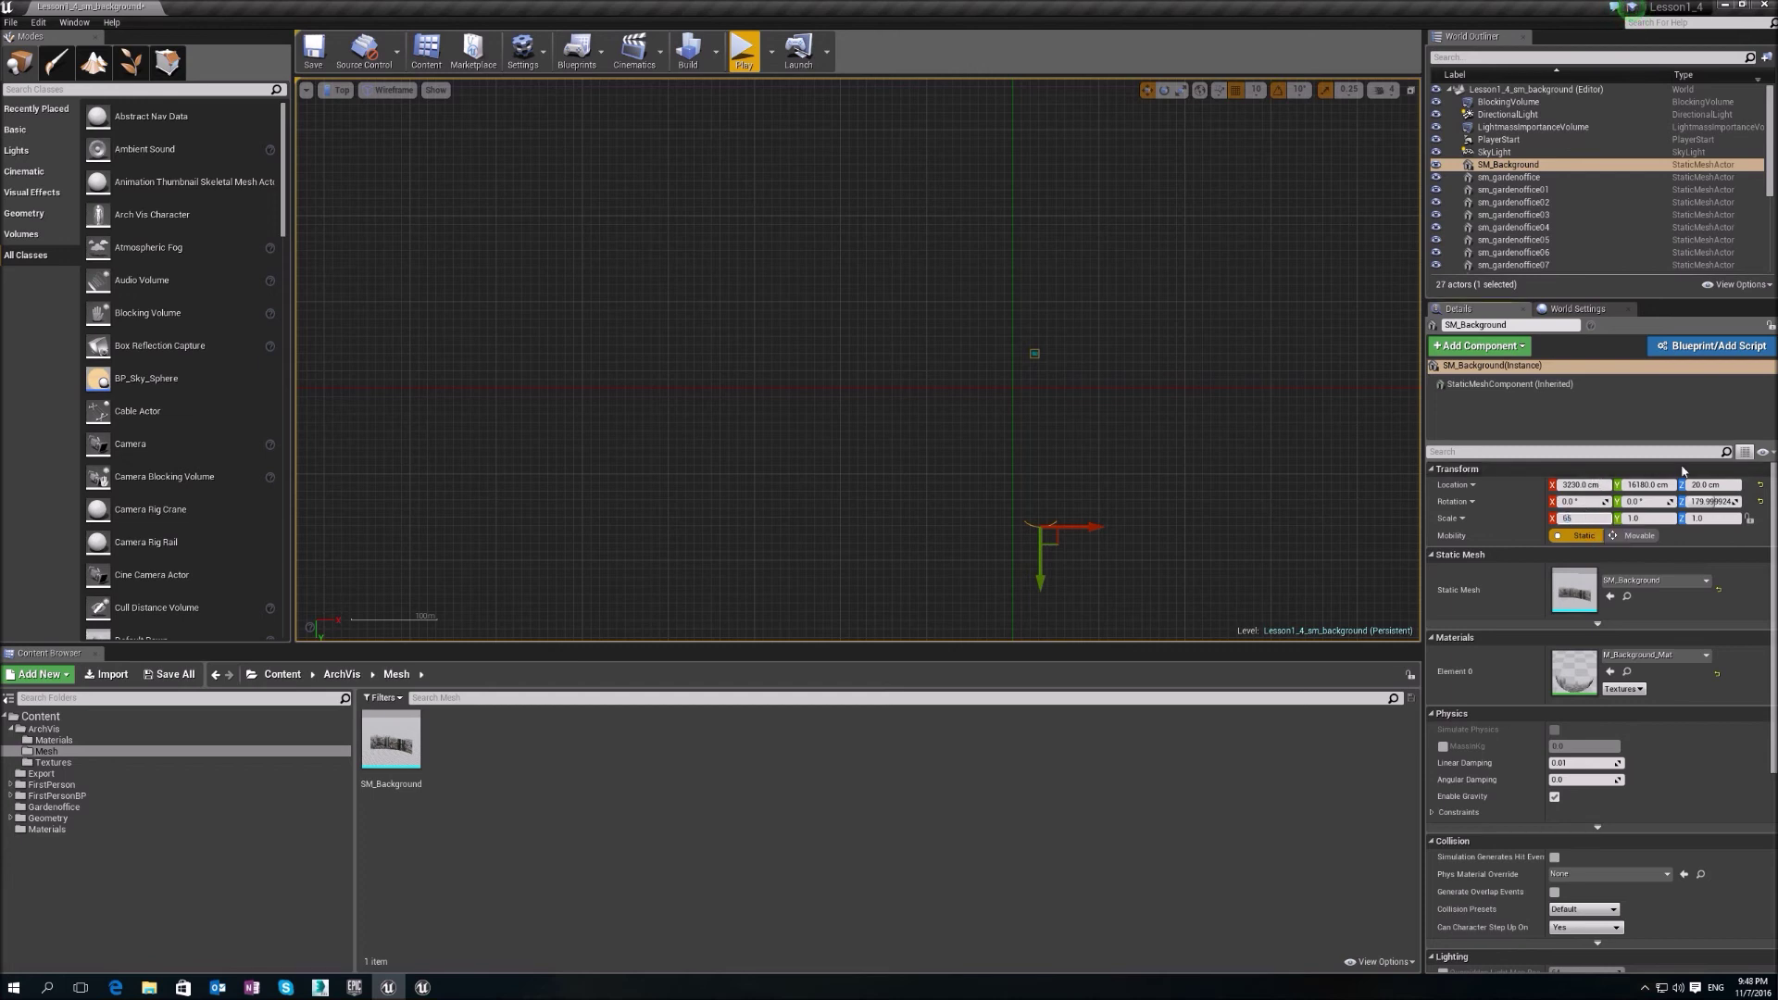
pyautogui.write('65')
pyautogui.click(1660, 519)
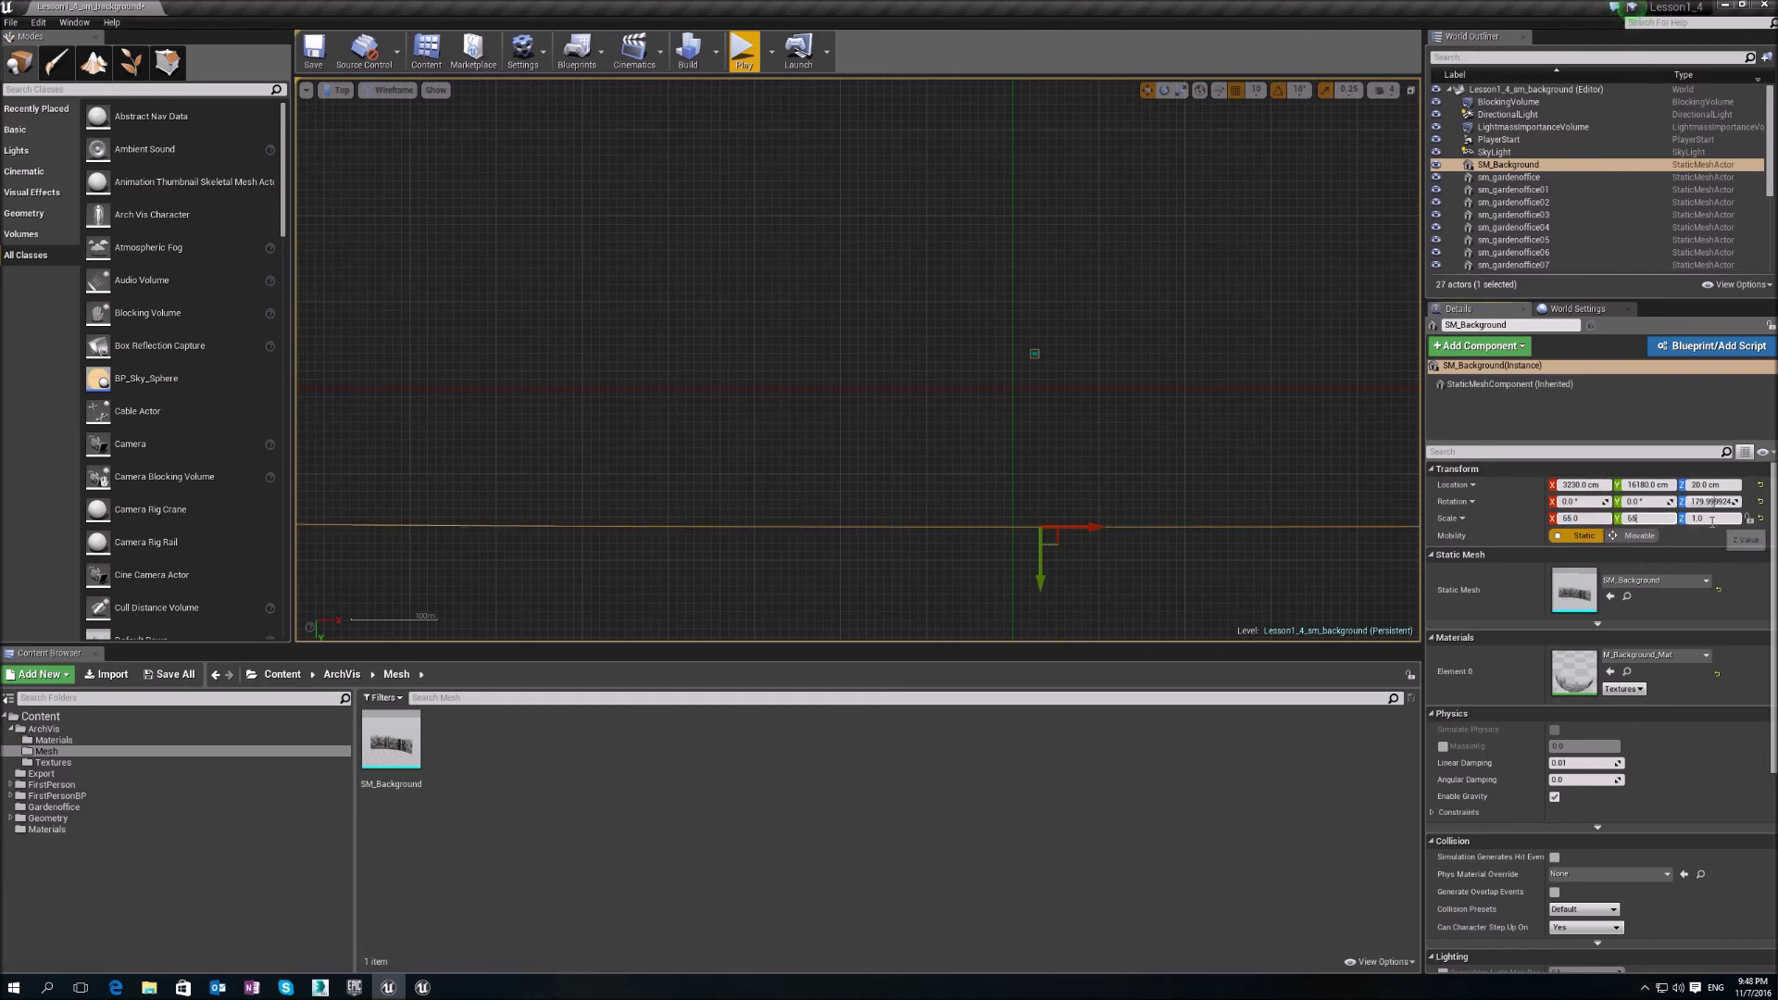
pyautogui.click(1709, 518)
pyautogui.write('65')
pyautogui.press('Return')
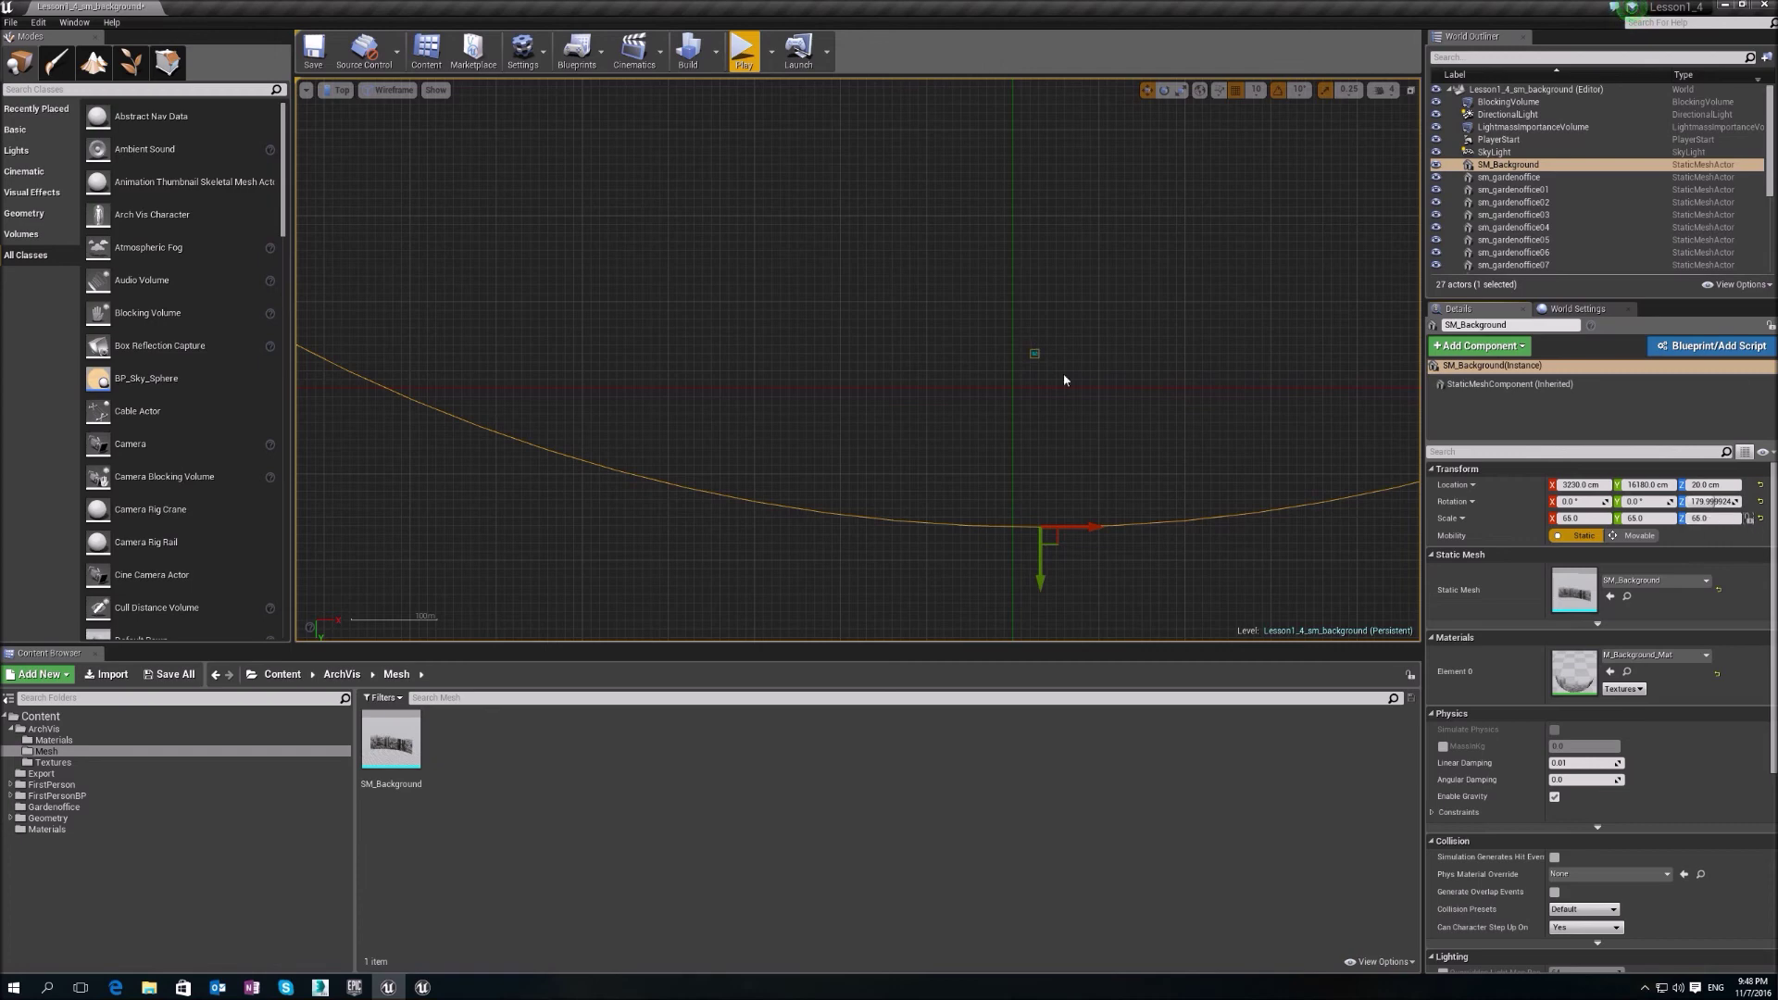
# - Focus on sm_gardenoffice01 in the perspective view and examine from inside the room how the city backdrop looks through the windows
pyautogui.hotkey('alt', 'g')
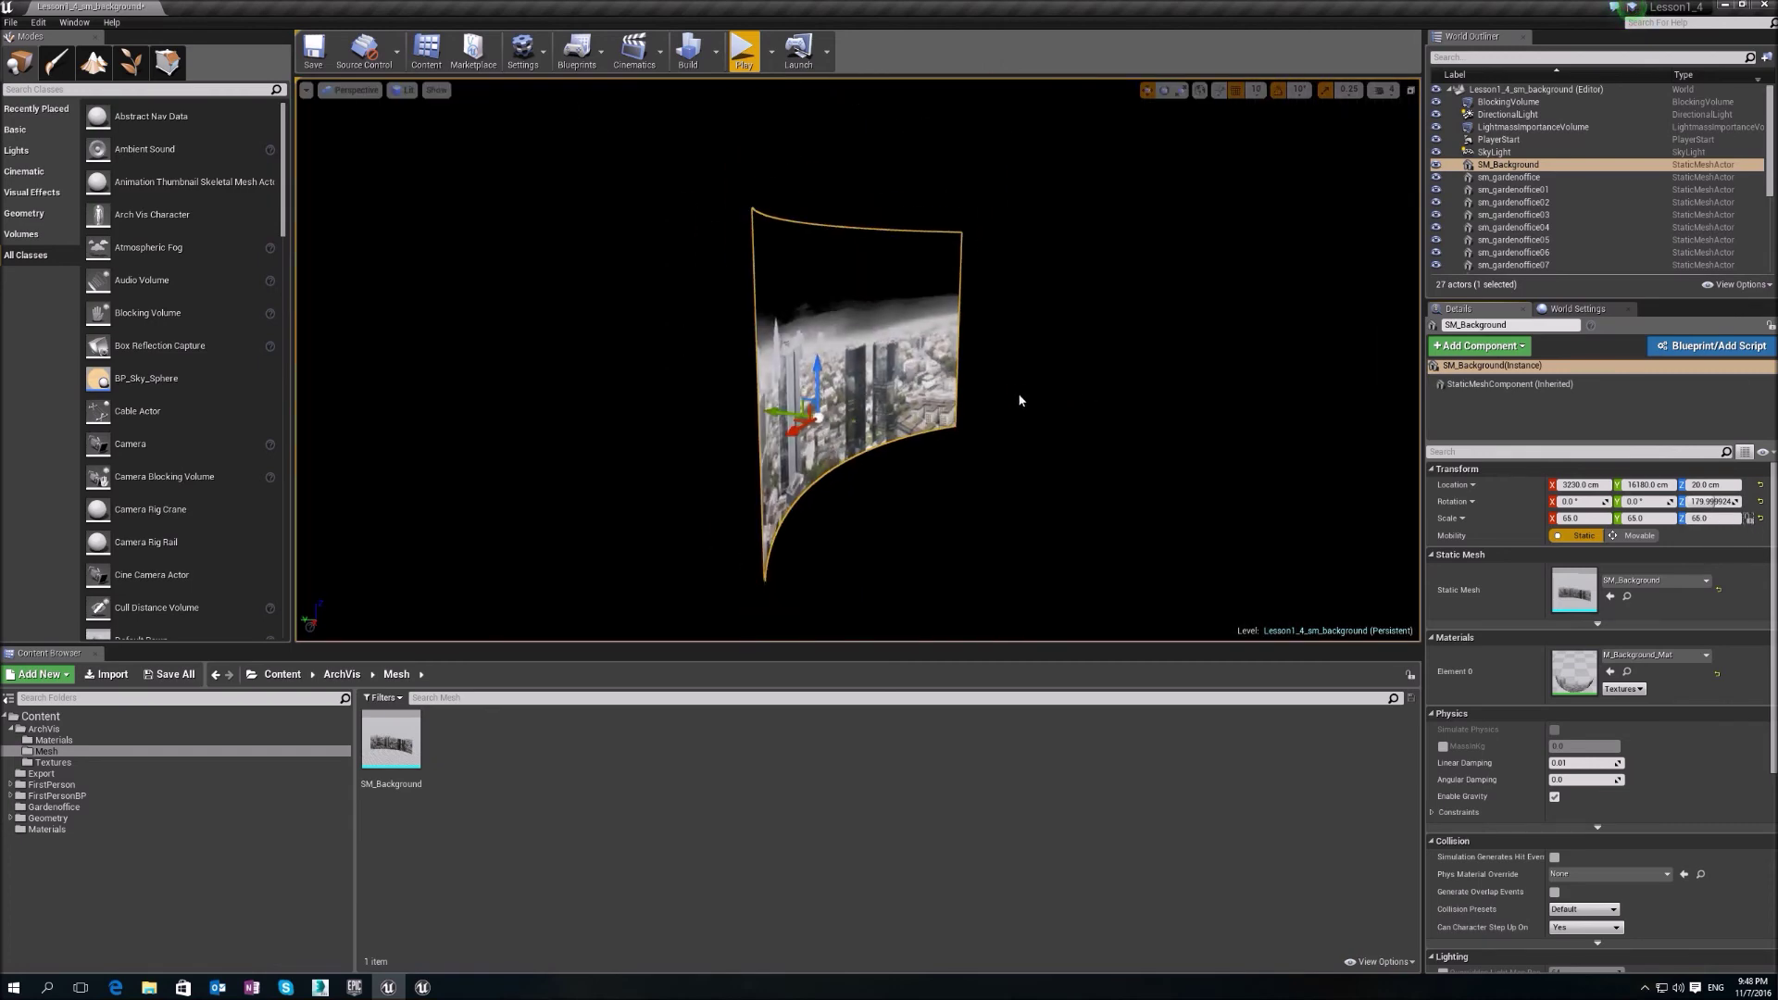
pyautogui.click(1485, 190)
pyautogui.doubleClick(1485, 190)
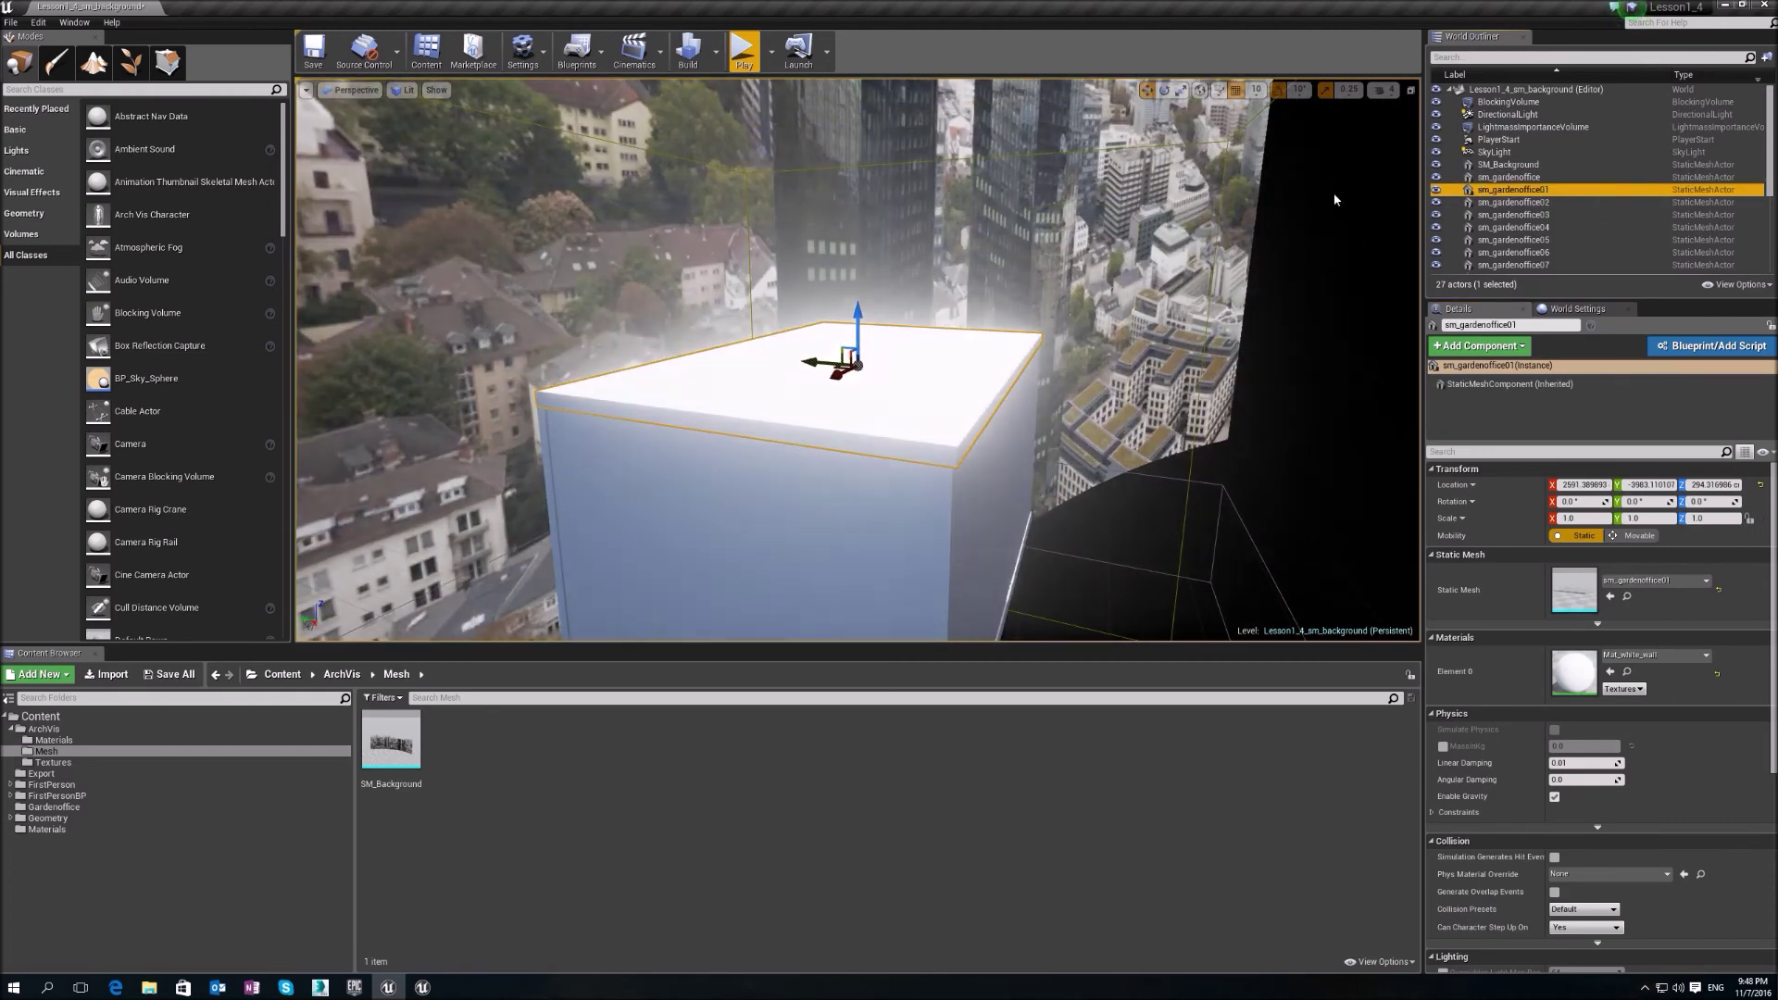
pyautogui.press('w')
pyautogui.moveTo(1333, 199); pyautogui.dragTo(1250, 287, button='right')
pyautogui.press('w')
pyautogui.moveTo(815, 463); pyautogui.dragTo(764, 407, button='right')
pyautogui.press('s')
pyautogui.press('w')
pyautogui.press('a')
pyautogui.press('d')
pyautogui.press('w')
pyautogui.press('s')
pyautogui.press('w')
pyautogui.press('s')
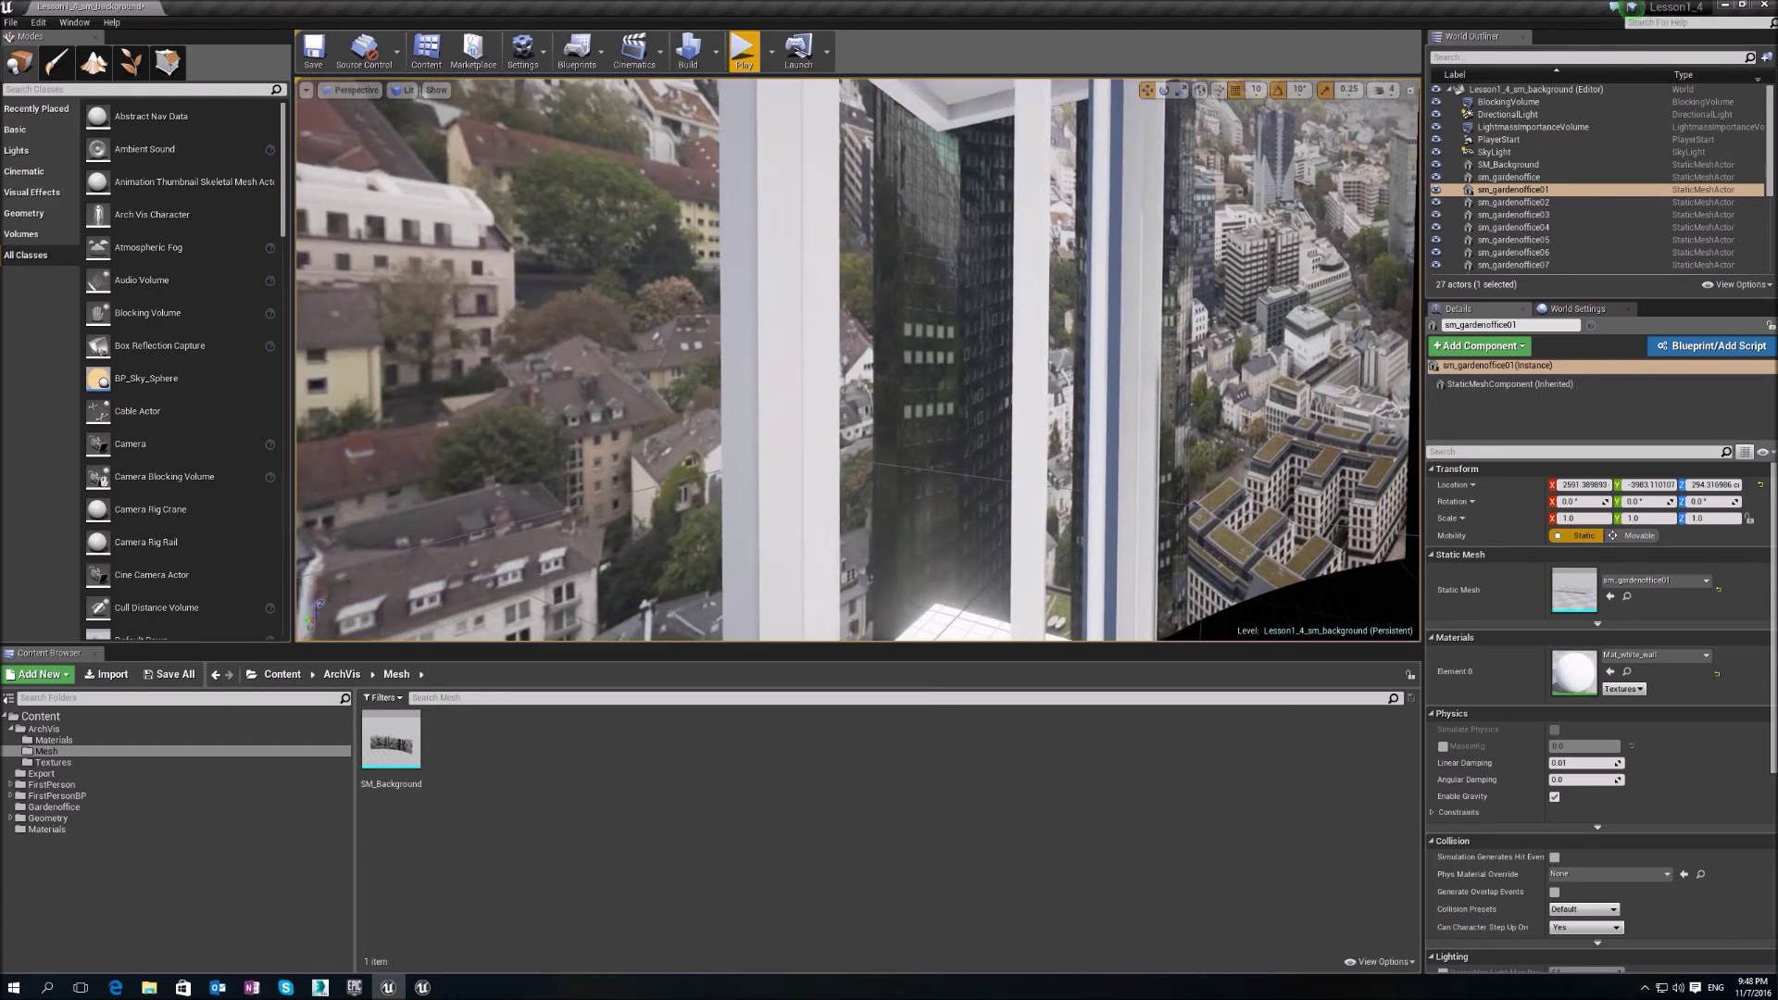
pyautogui.press('s')
pyautogui.moveTo(1135, 421); pyautogui.dragTo(704, 408, button='right')
pyautogui.press('a')
pyautogui.press('d')
pyautogui.moveTo(810, 459); pyautogui.dragTo(811, 458, button='right')
pyautogui.moveTo(741, 404); pyautogui.dragTo(740, 405, button='right')
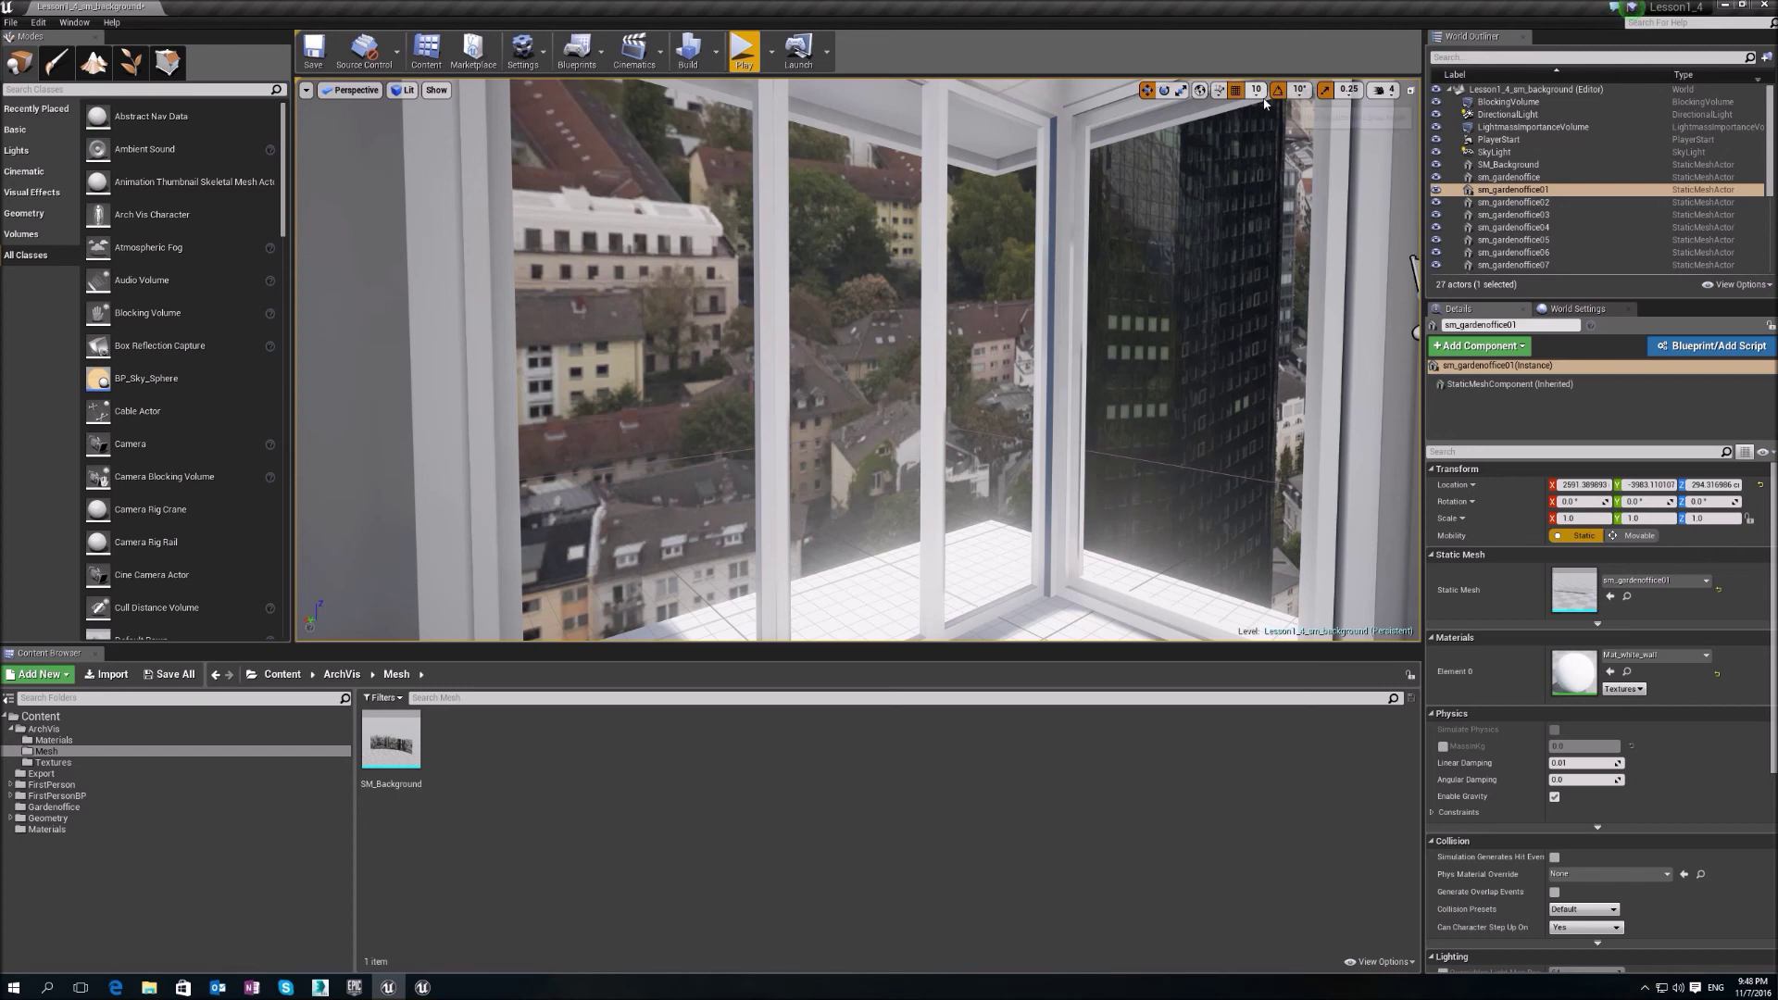
# - Set the viewport's position grid snap to 5 and its rotation snap to 5 degrees
pyautogui.click(1256, 89)
pyautogui.click(1262, 134)
pyautogui.click(1299, 89)
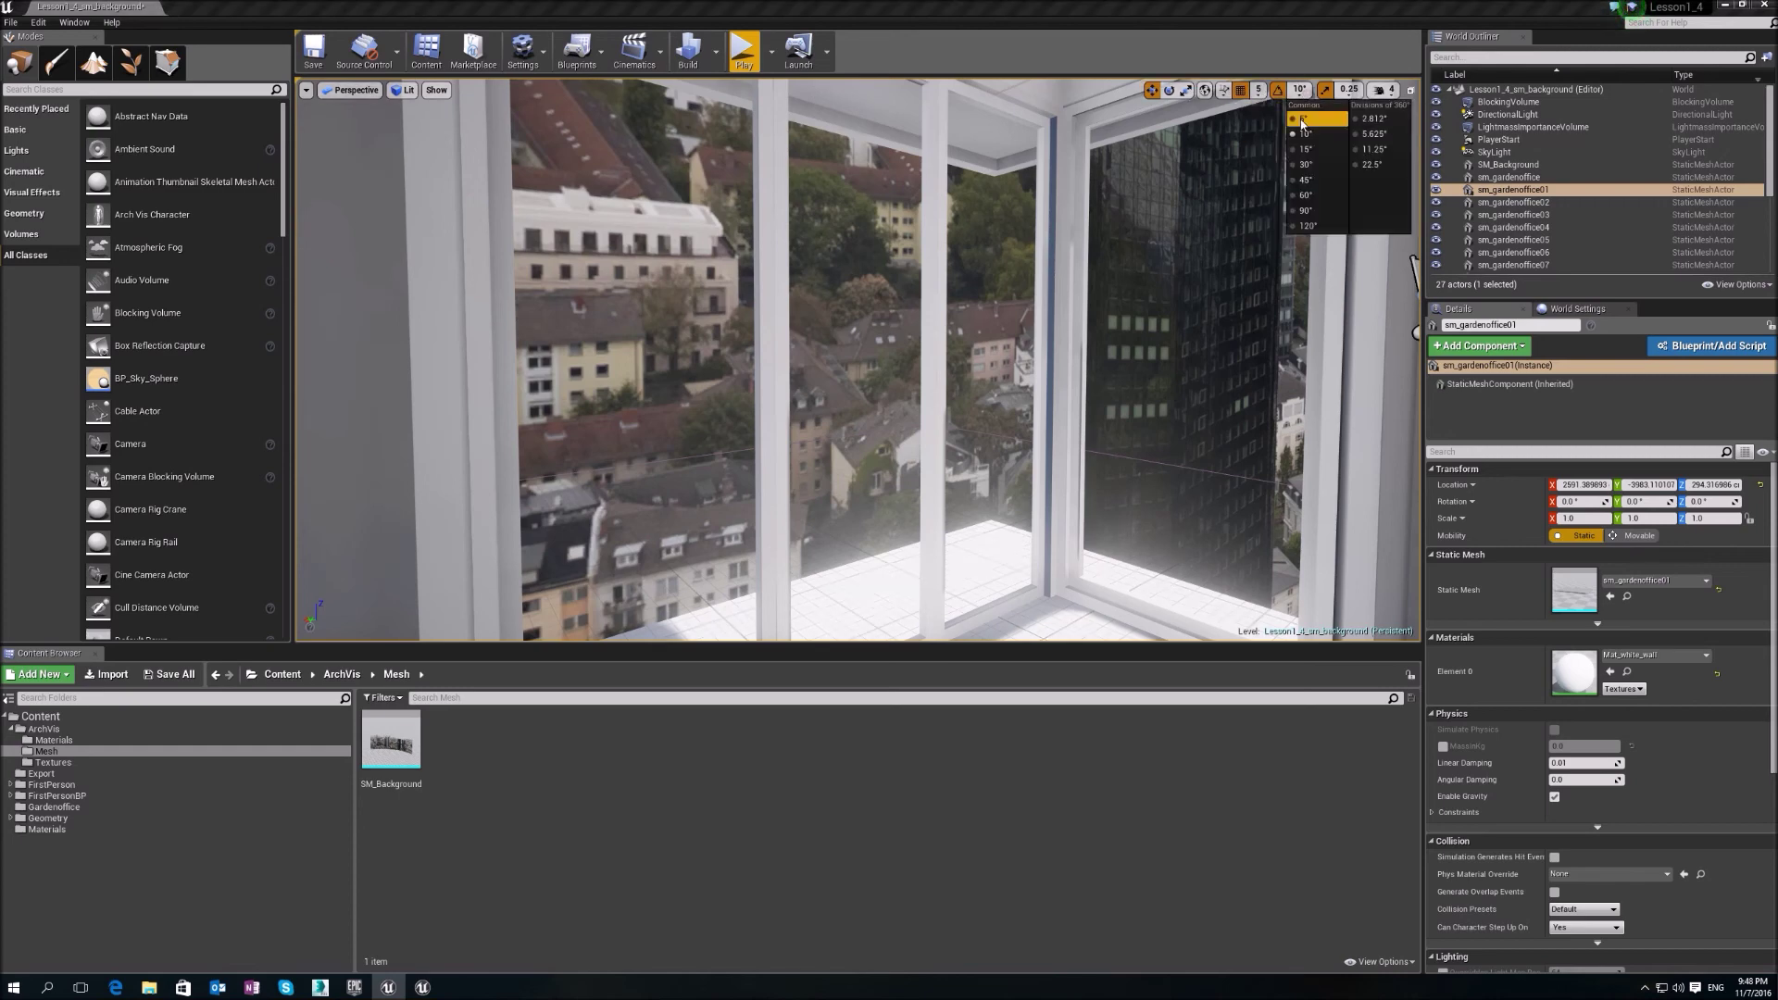
pyautogui.click(1301, 119)
# - Delete the SM_Background mesh outside the windows
pyautogui.moveTo(858, 360); pyautogui.dragTo(741, 385, button='right')
pyautogui.moveTo(926, 417); pyautogui.dragTo(969, 244, button='right')
pyautogui.click(970, 244)
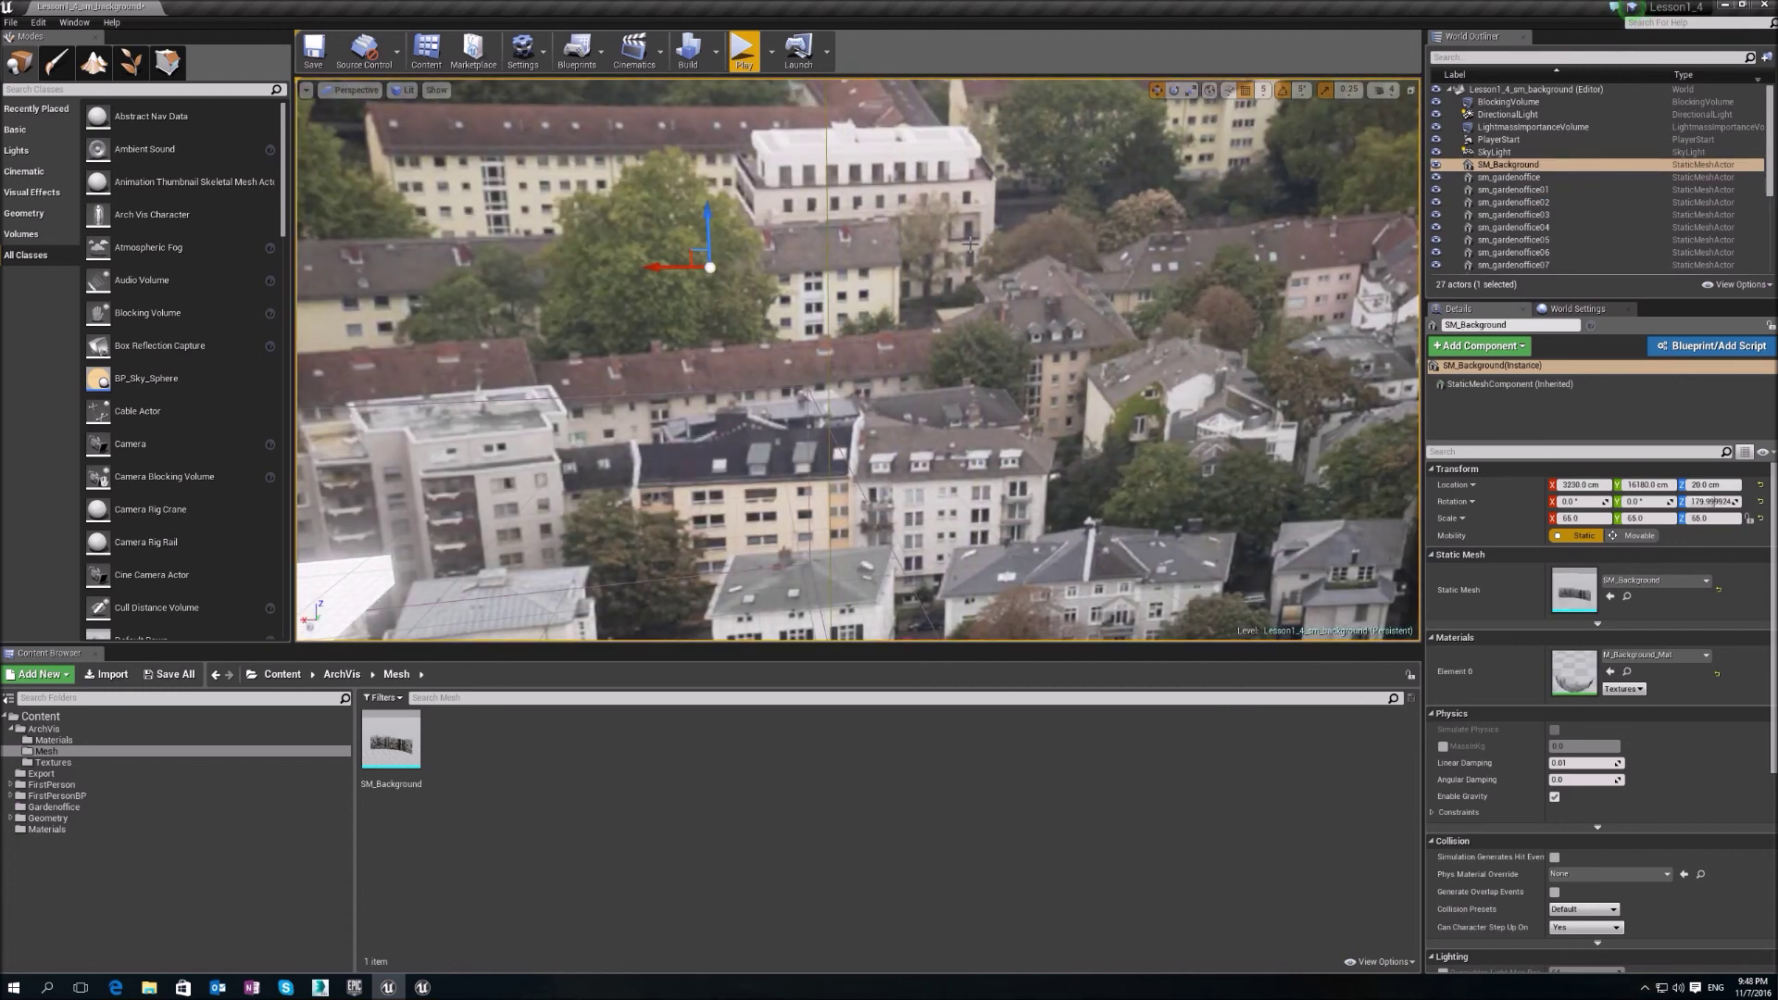
pyautogui.press('Delete')
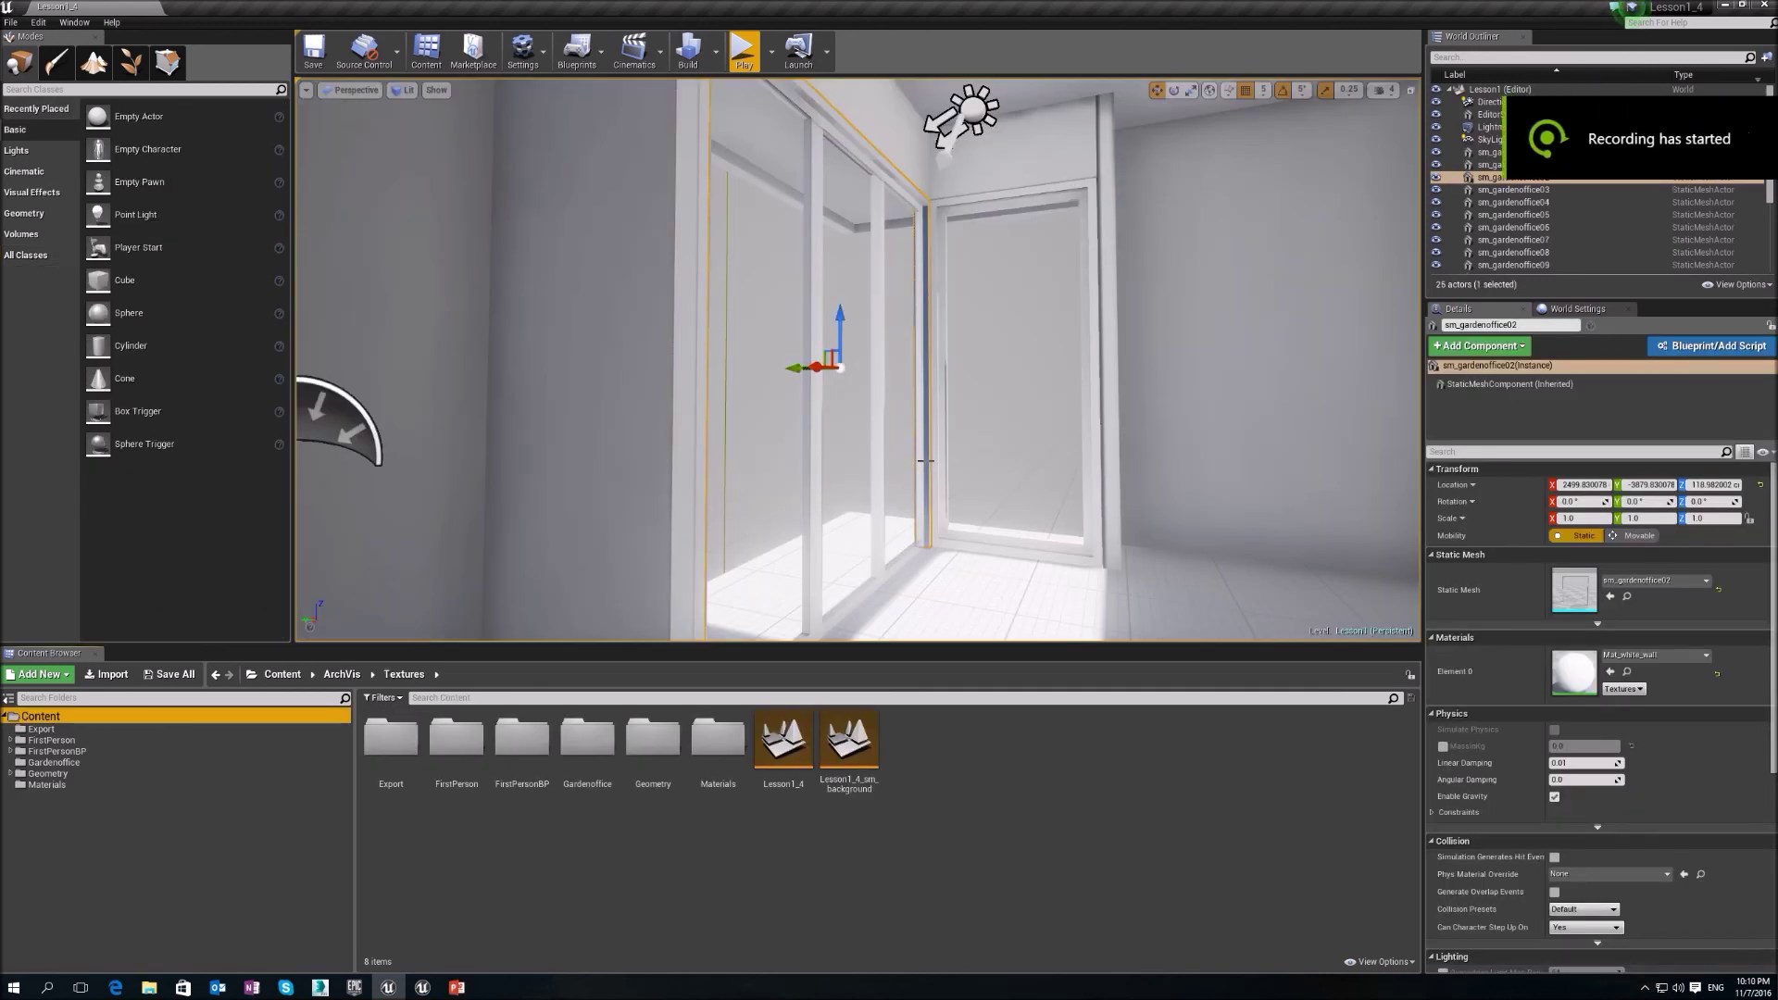
# - Look around the room in the Lesson1 level and check the Lesson 1.4 topics in the OneNote lesson plan
pyautogui.moveTo(925, 460); pyautogui.dragTo(991, 380, button='right')
pyautogui.press('w')
pyautogui.press('s')
pyautogui.press('a')
pyautogui.press('d')
pyautogui.moveTo(834, 447); pyautogui.dragTo(911, 449, button='right')
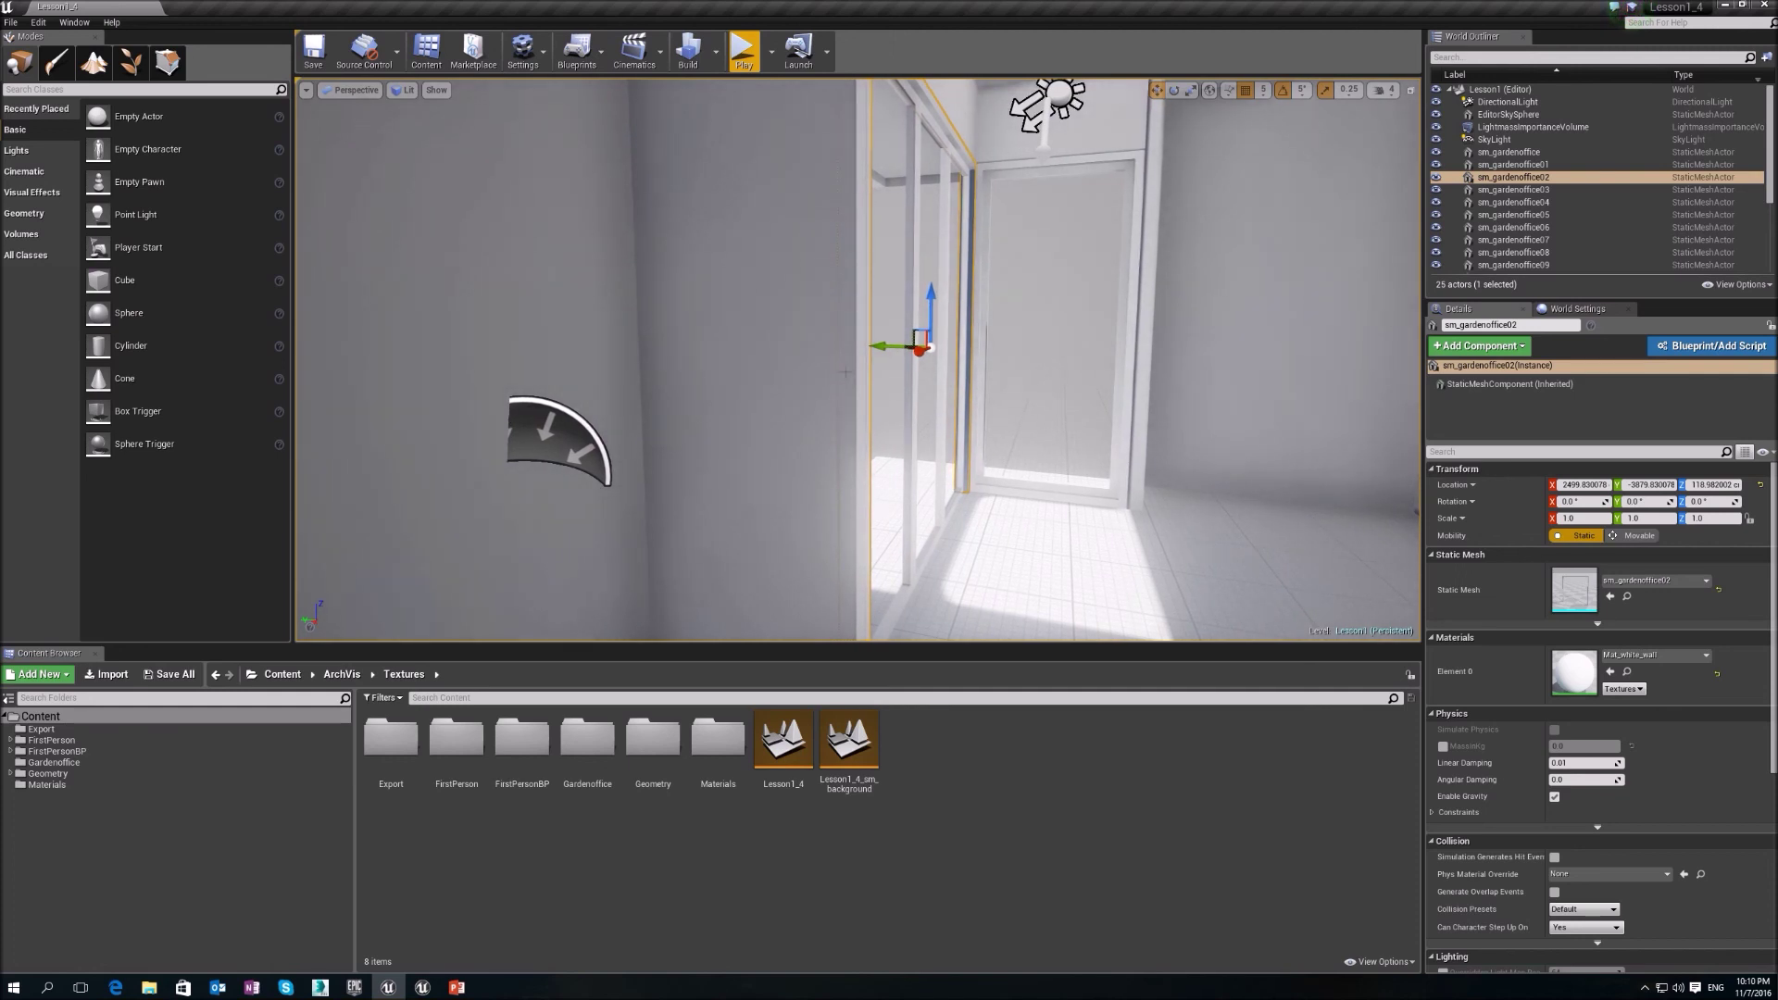
pyautogui.click(251, 988)
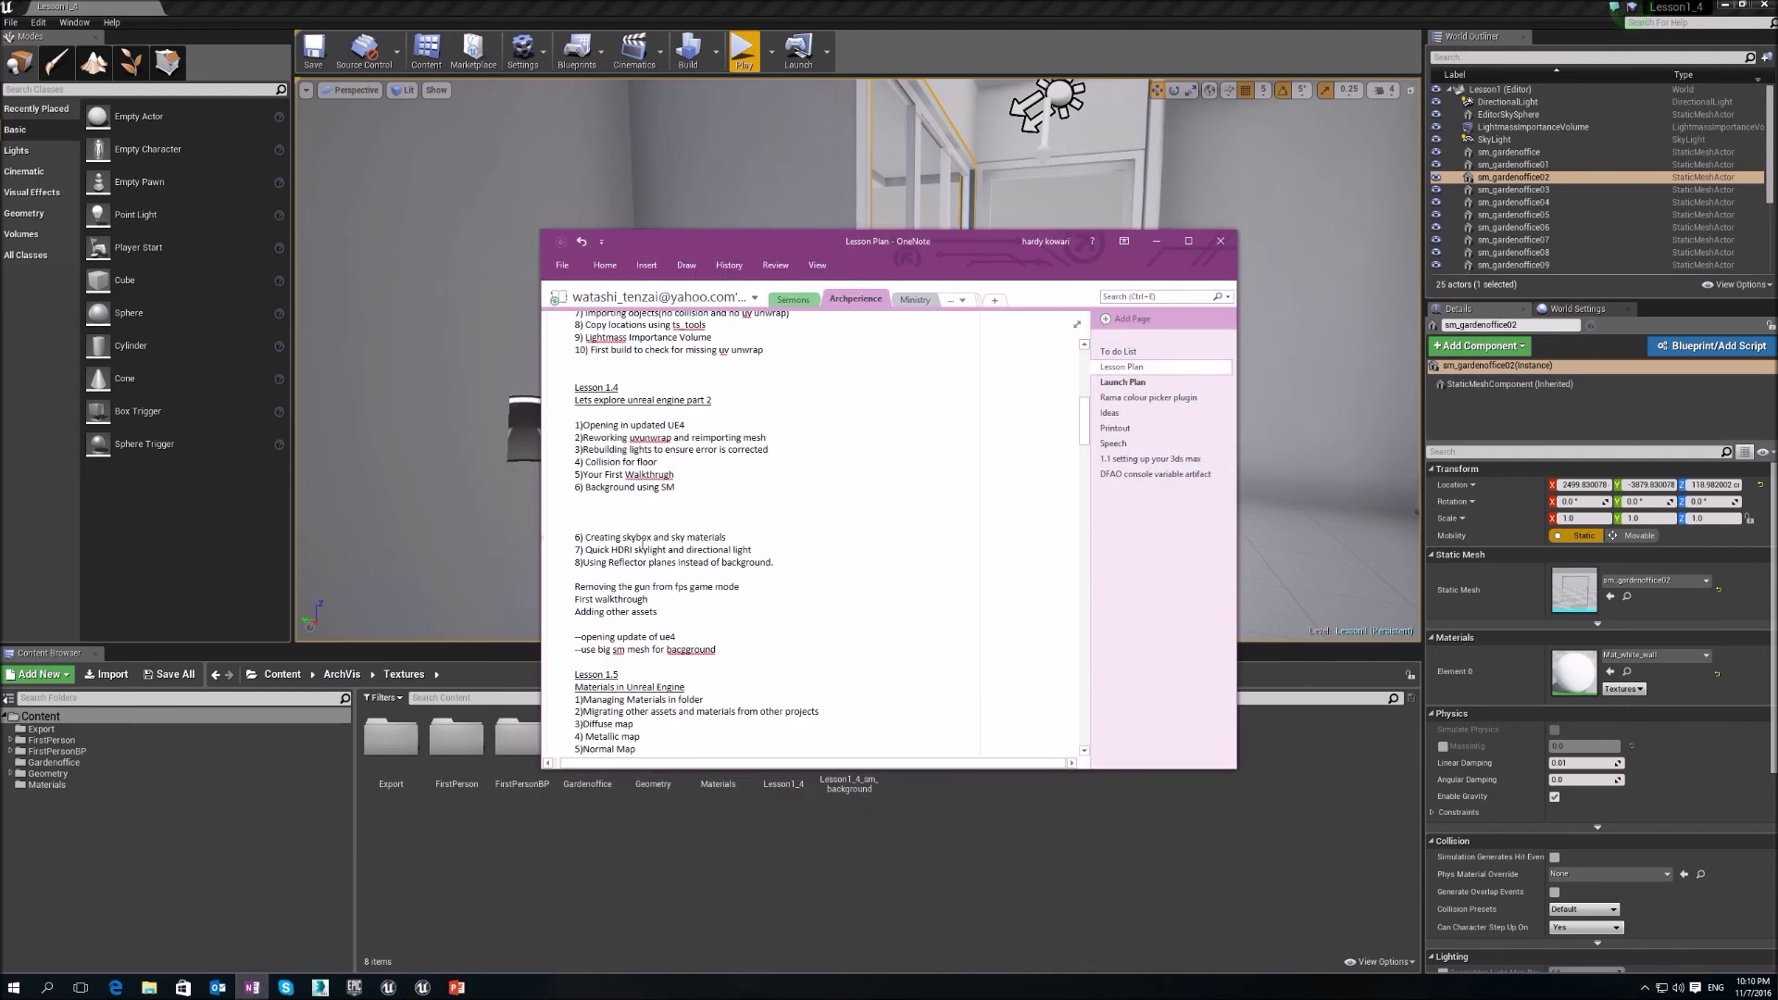
pyautogui.click(1157, 241)
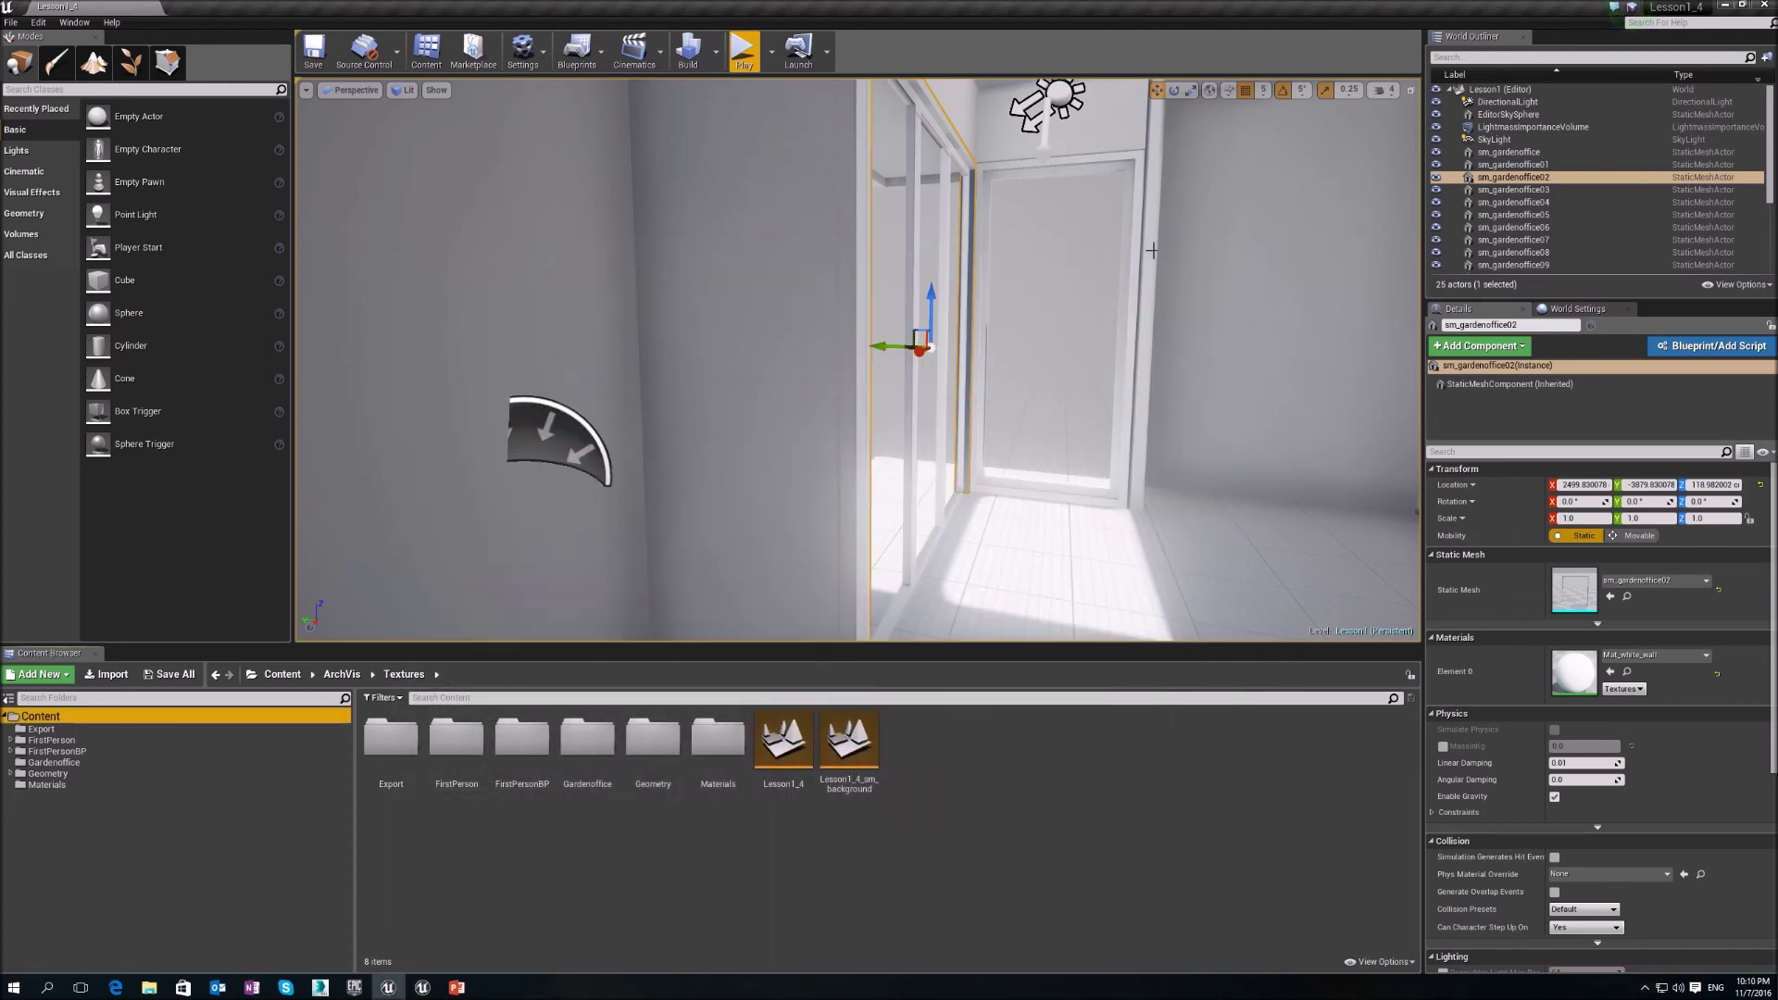